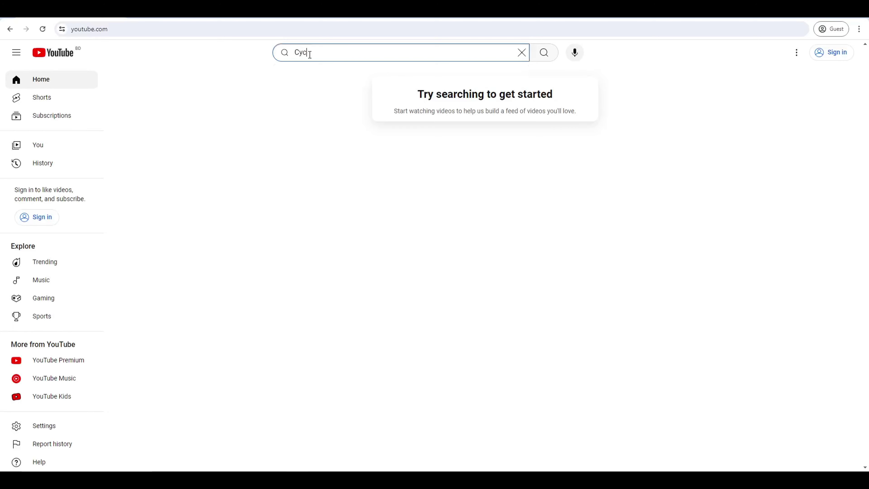
Step: Search YouTube for Cycloto and view the videos on the Cycloto channel
key(Return)
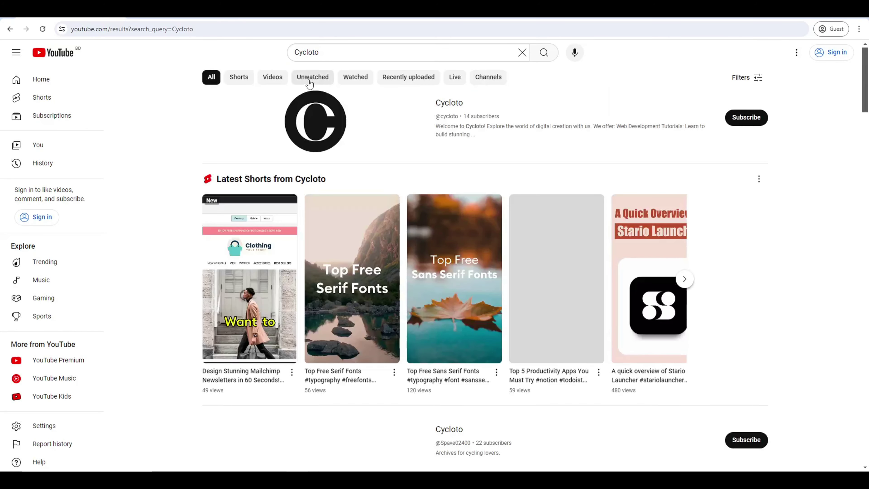
click(311, 119)
click(240, 282)
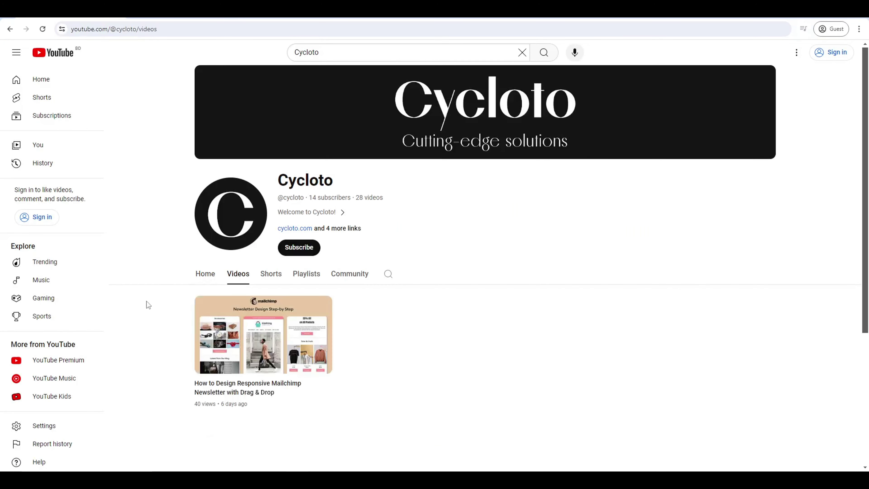
scroll(145, 305, down, 3)
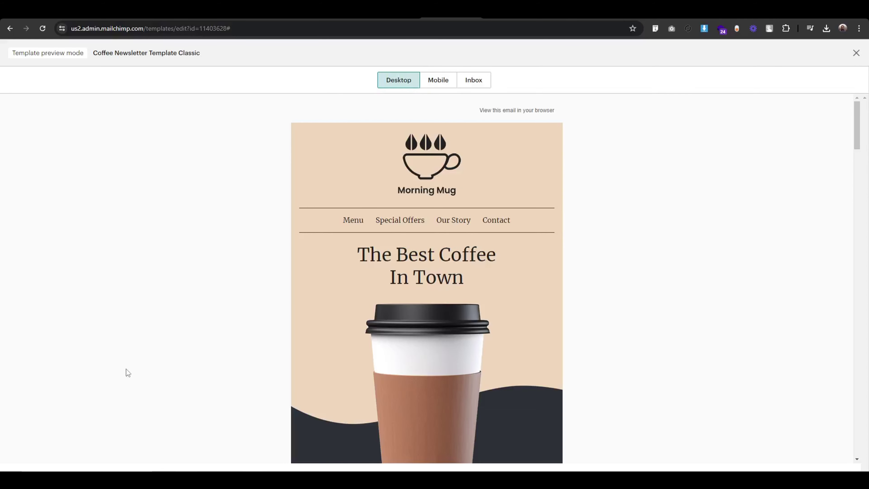
Step: Review the Coffee Newsletter Template Classic preview in its desktop and mobile versions, down through the menu section
scroll(126, 369, down, 5)
click(454, 80)
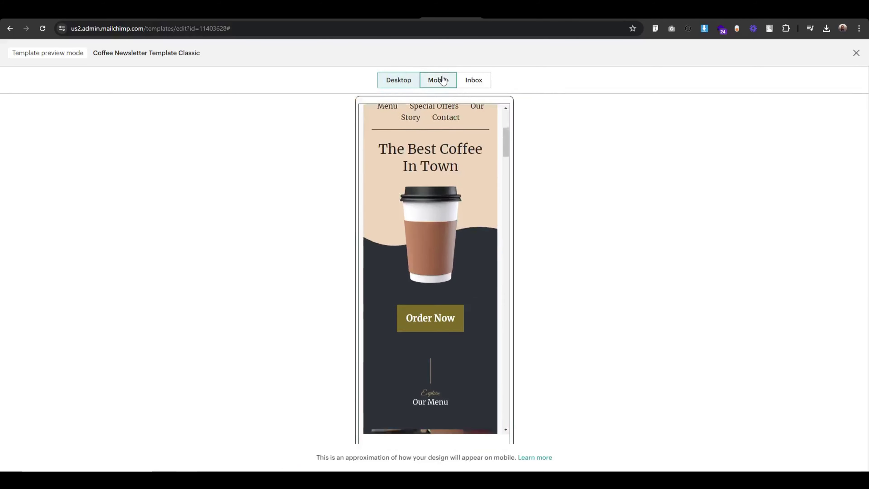
scroll(428, 282, down, 5)
scroll(427, 286, down, 10)
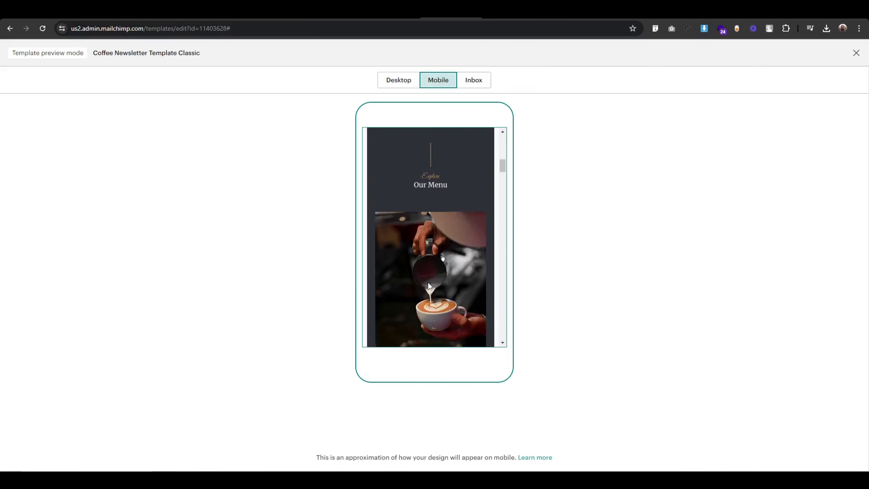
scroll(428, 282, down, 10)
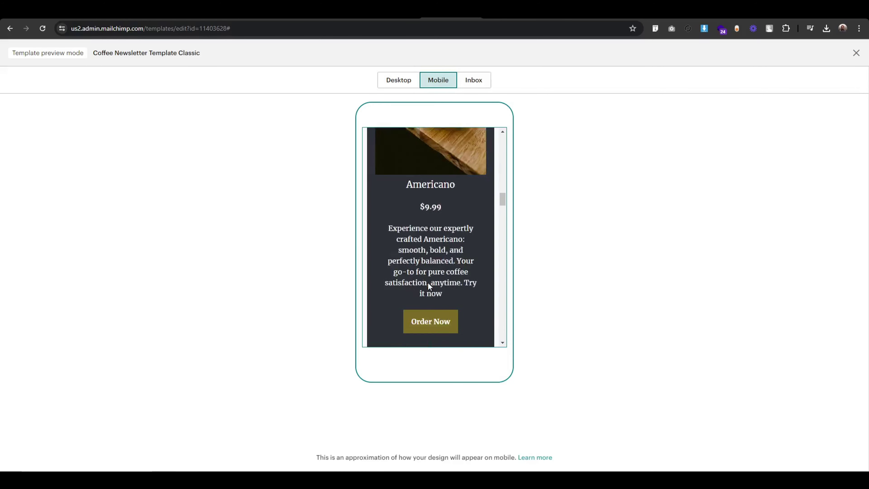
scroll(429, 287, down, 5)
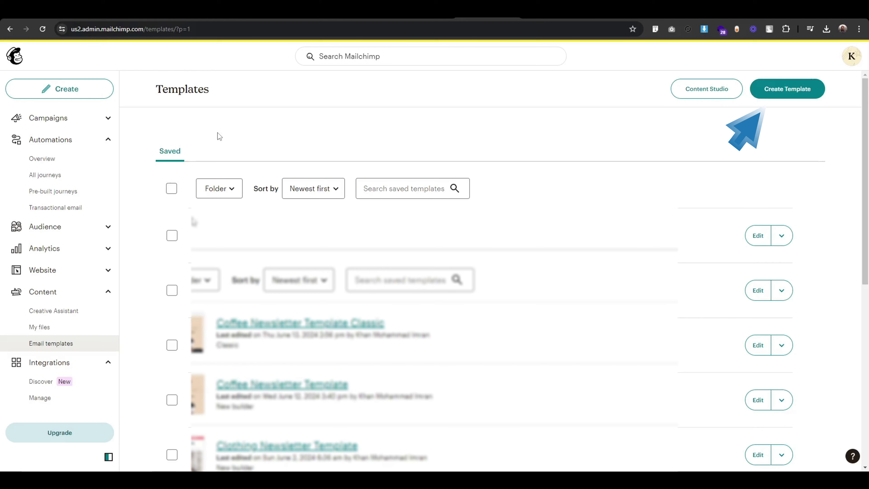
Step: Create a new Mailchimp email template based on the basic 1 Column layout
click(788, 98)
scroll(1, 270, down, 6)
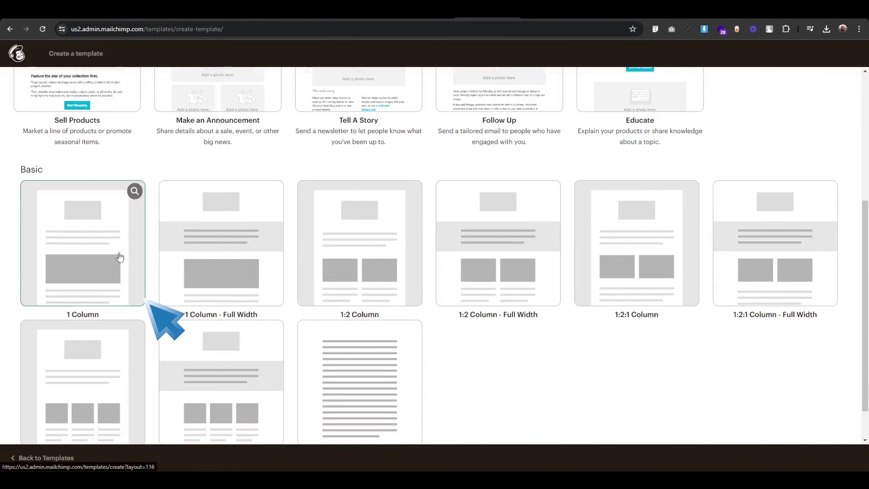
click(85, 257)
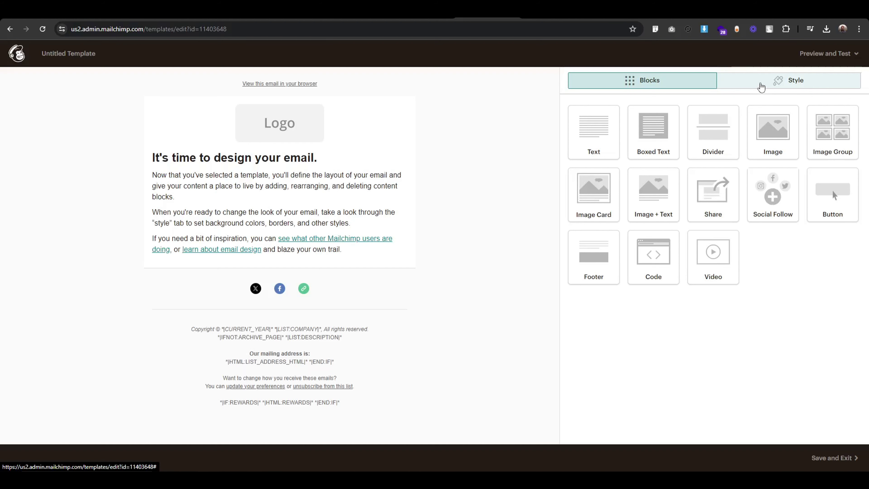
Step: Remove the underline from the preheader link style and save the preheader styling
click(761, 87)
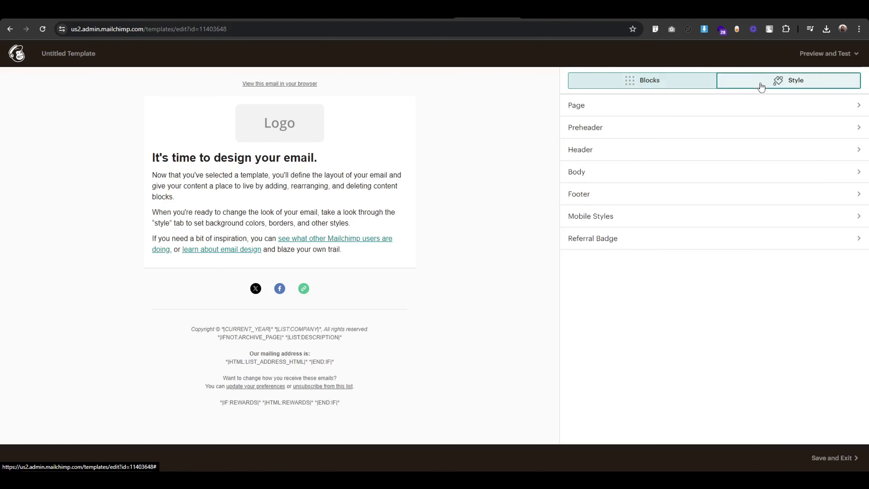
click(627, 131)
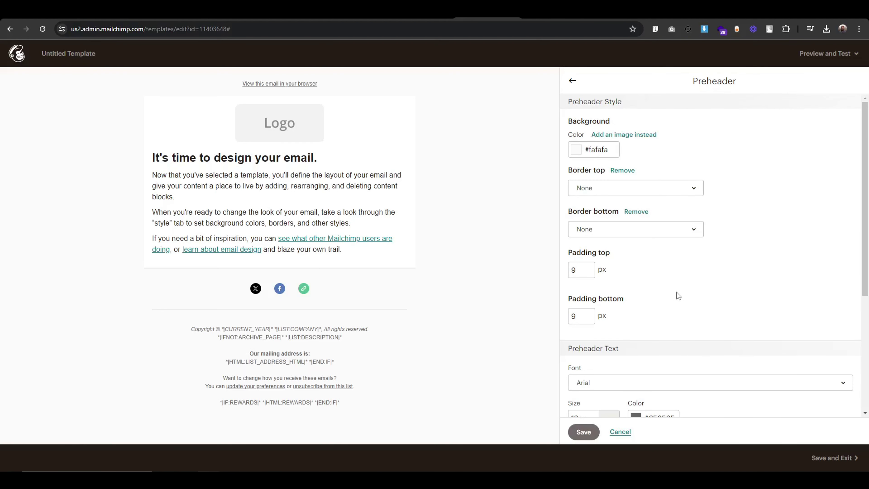
scroll(677, 294, down, 5)
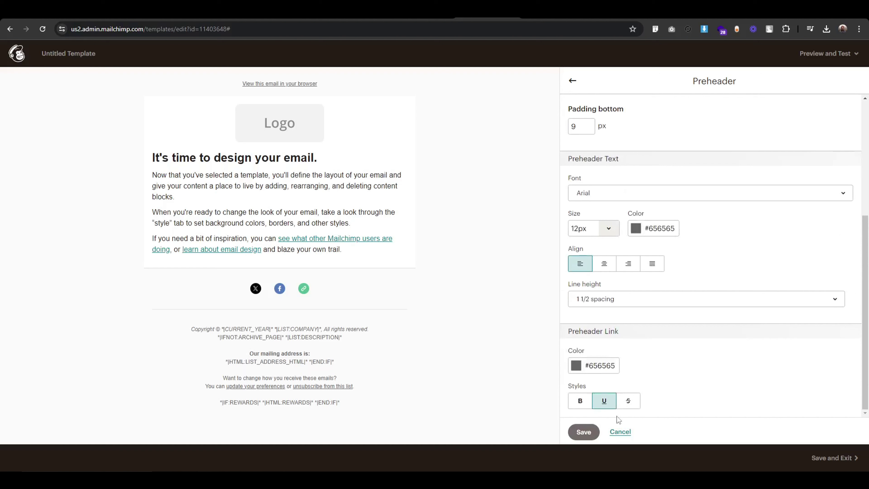
click(603, 404)
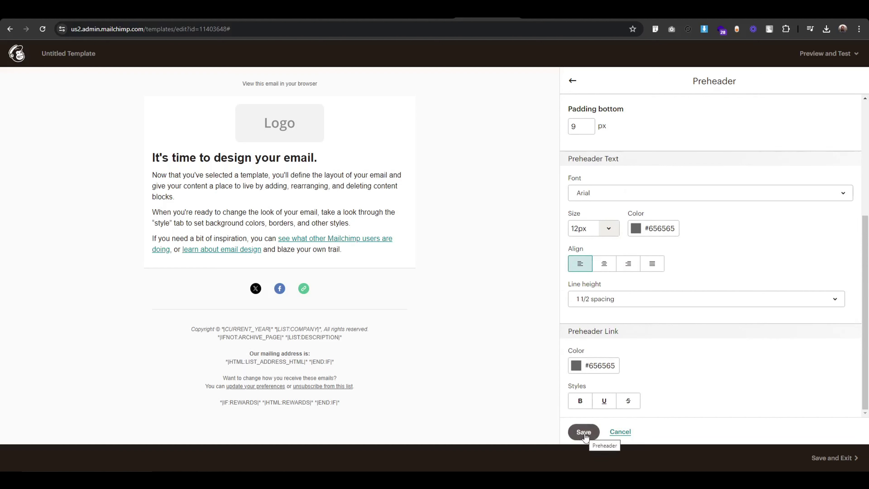
click(583, 432)
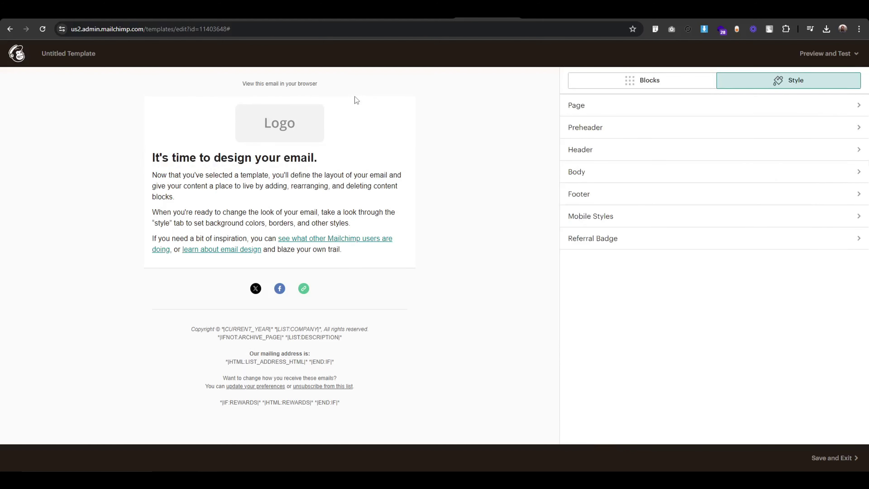
Step: Right-align the "View this email in your browser" text in the preheader block and save the block
mouse_move(358, 90)
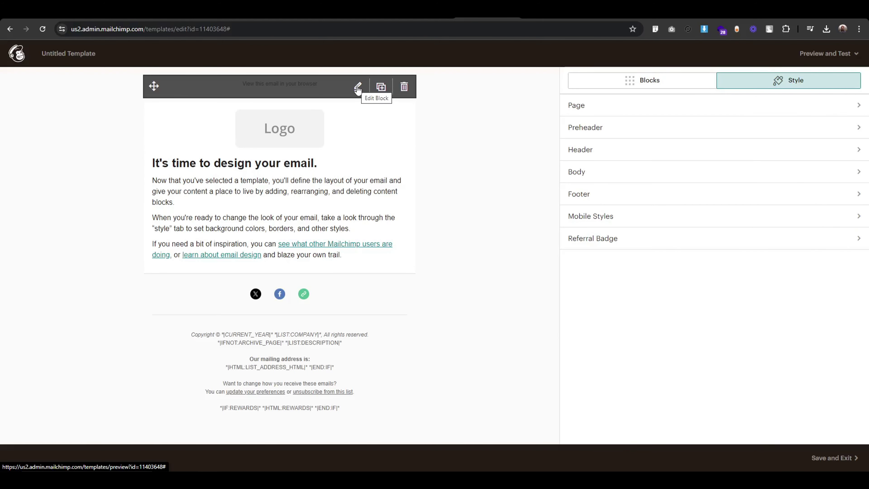
click(357, 89)
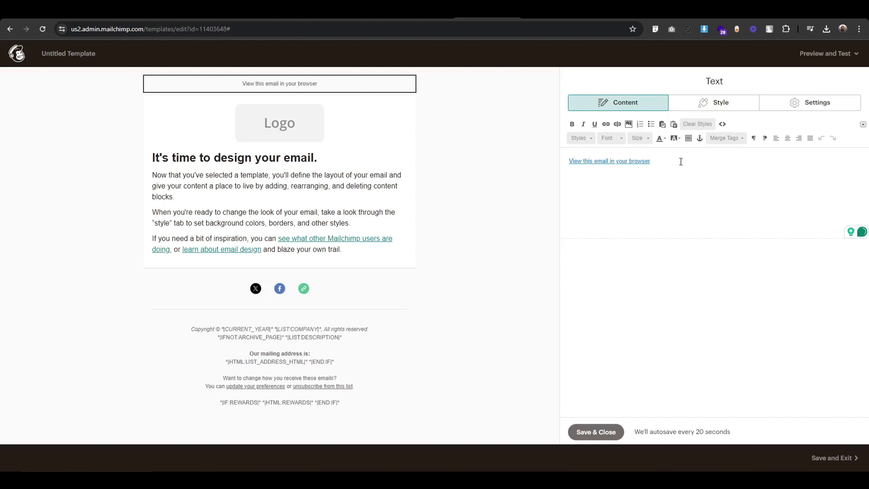
triple_click(681, 162)
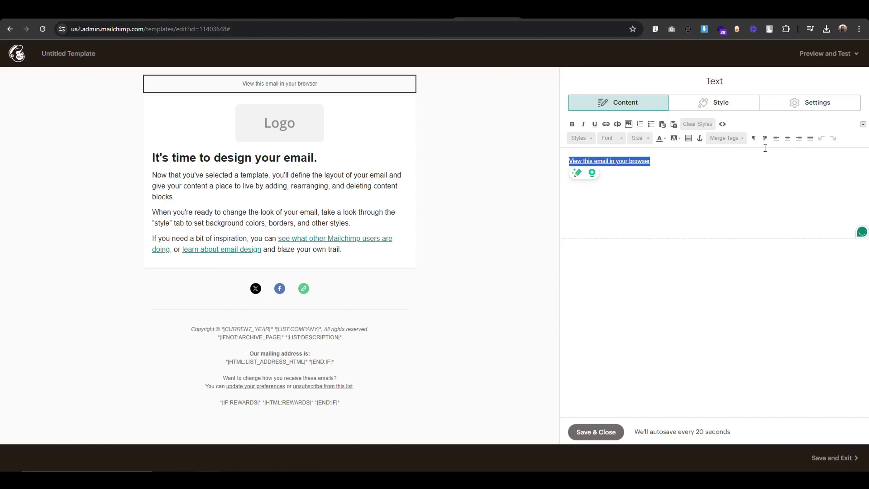
click(798, 140)
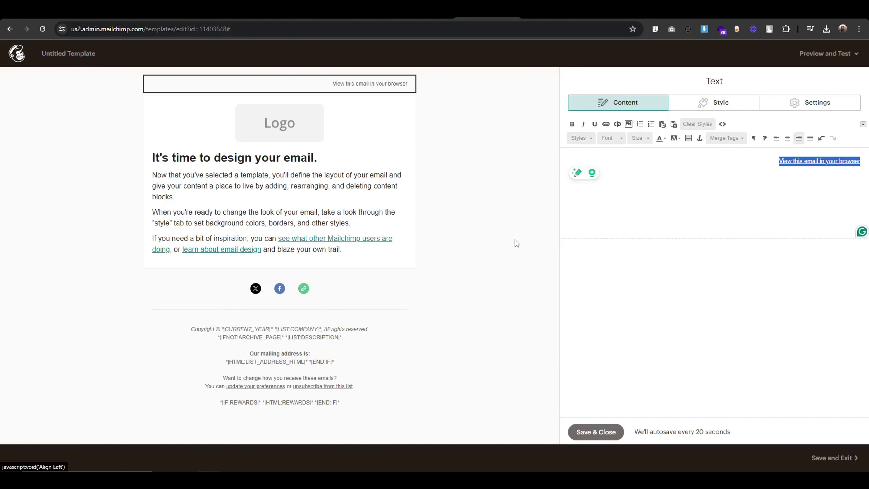
click(592, 436)
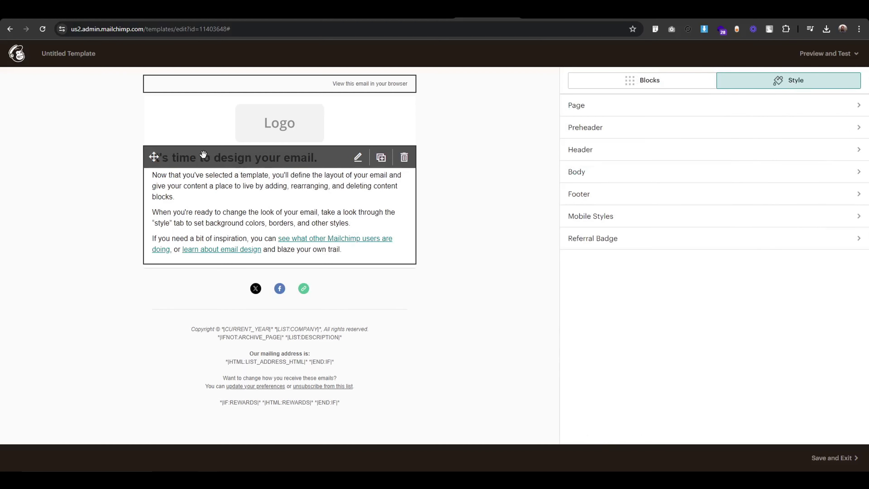
Step: Delete the default logo, body text, social follow and divider blocks, keeping the preheader and footer text
mouse_move(331, 126)
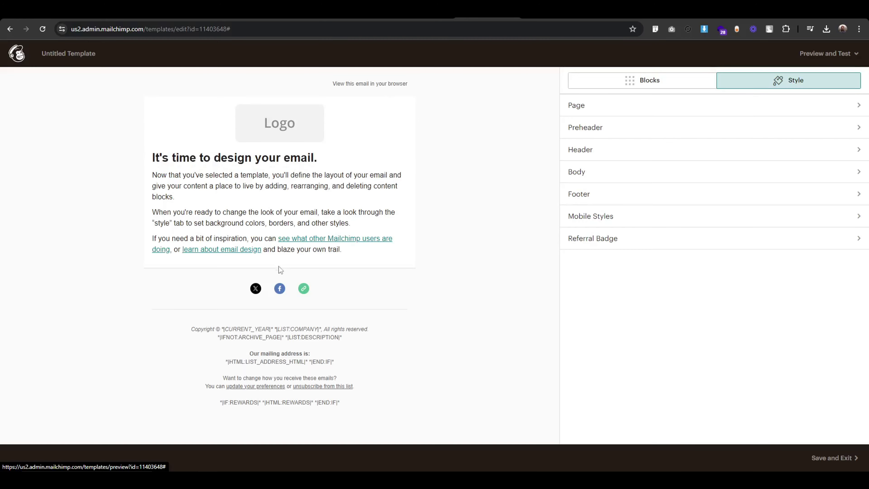
click(404, 87)
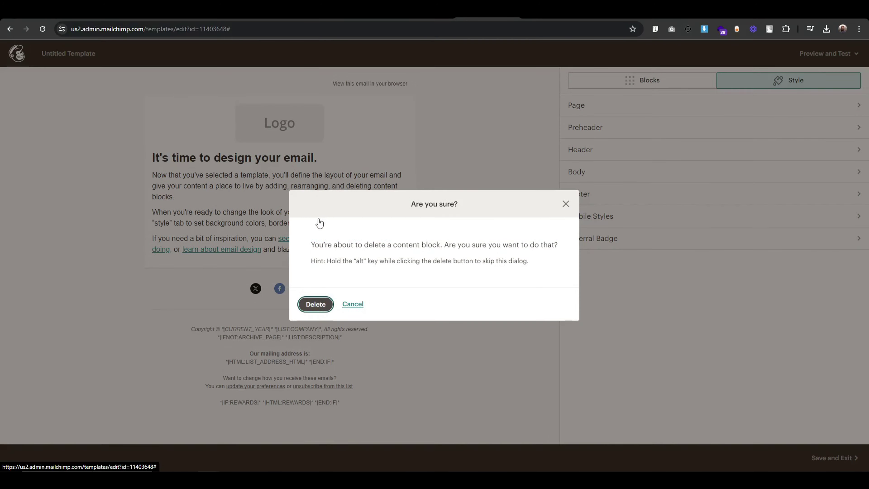
key(Return)
click(404, 148)
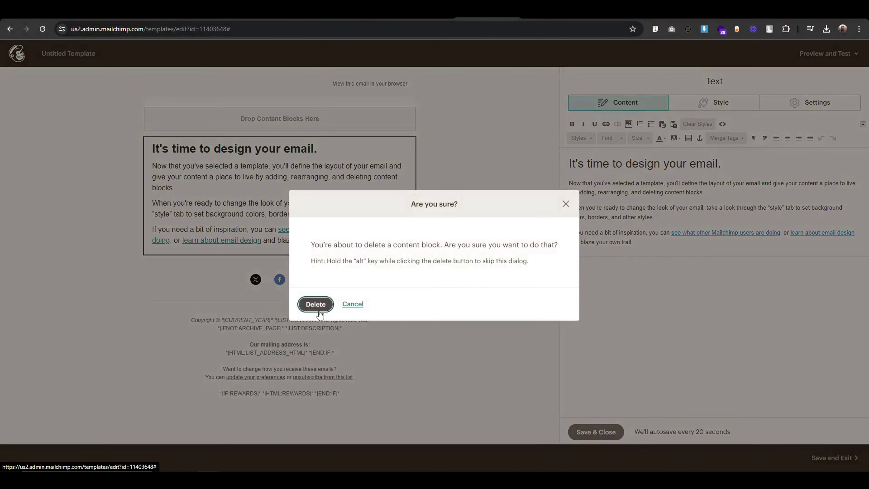
click(316, 304)
click(403, 195)
click(315, 304)
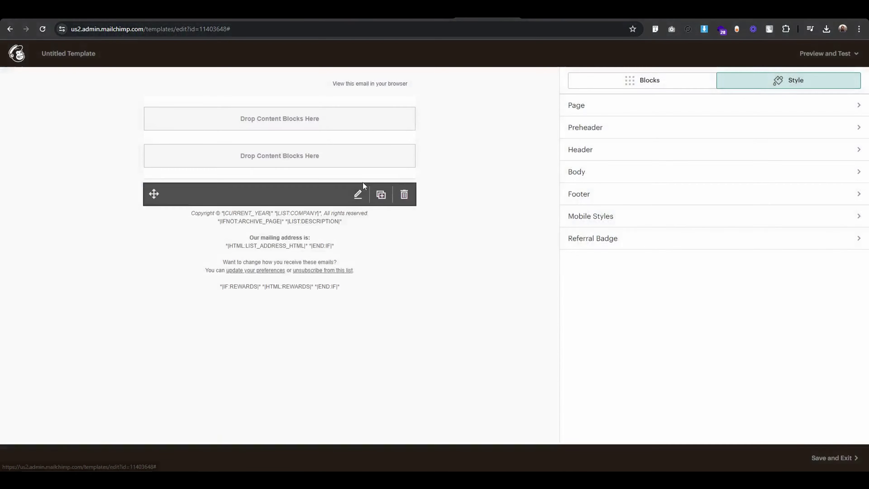
click(403, 194)
click(316, 304)
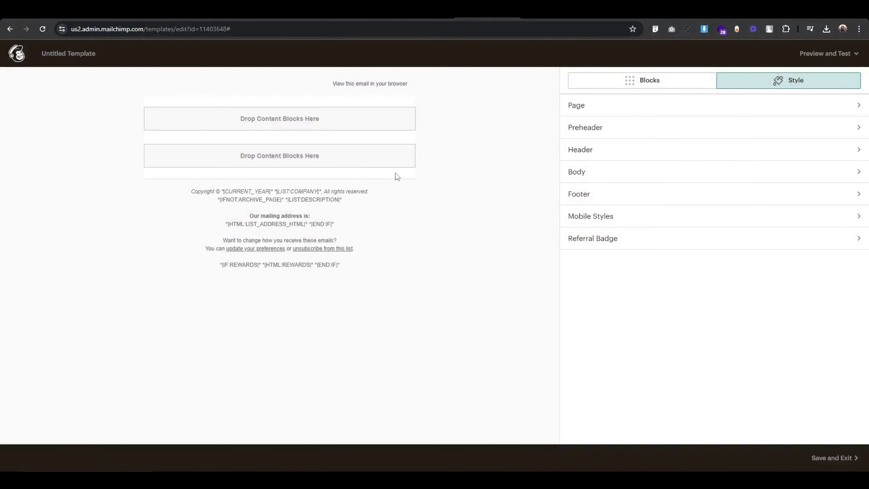
Step: Remove the bottom border from the body style and save it
click(597, 176)
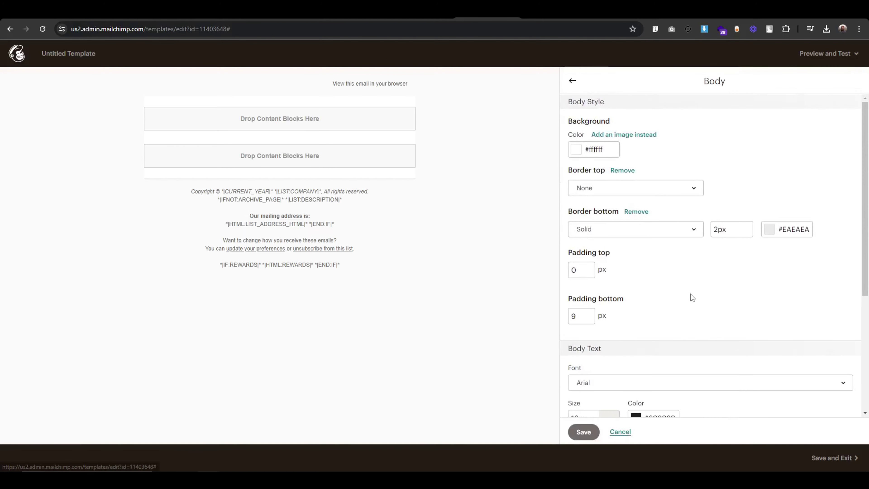
scroll(691, 294, down, 2)
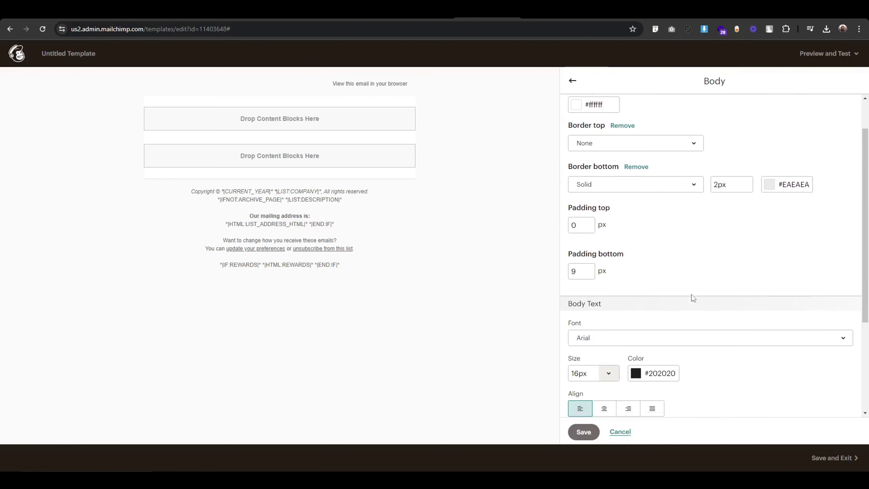
click(636, 167)
click(584, 431)
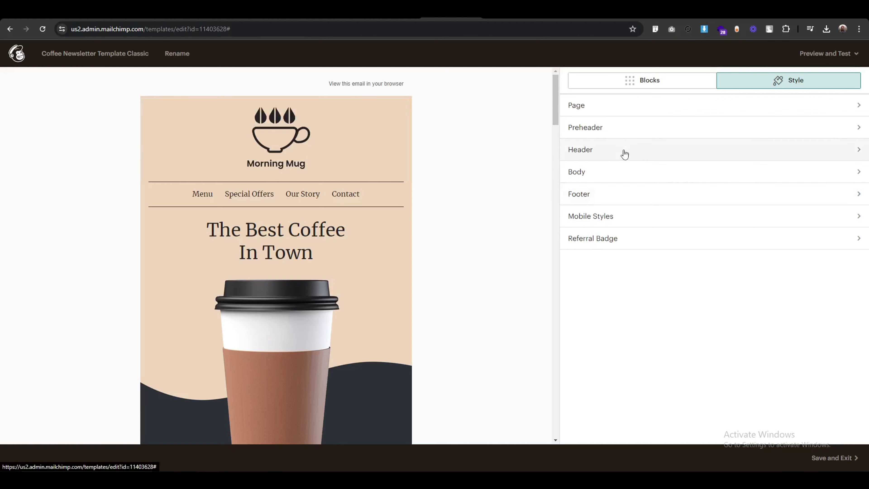
Step: Look up the header background colour's hex code in the Coffee Newsletter Template Classic
click(610, 154)
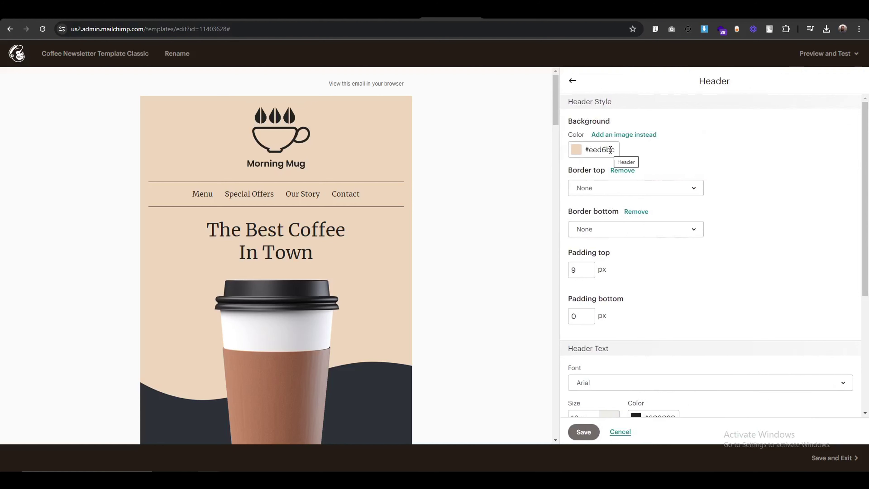
click(610, 150)
click(591, 225)
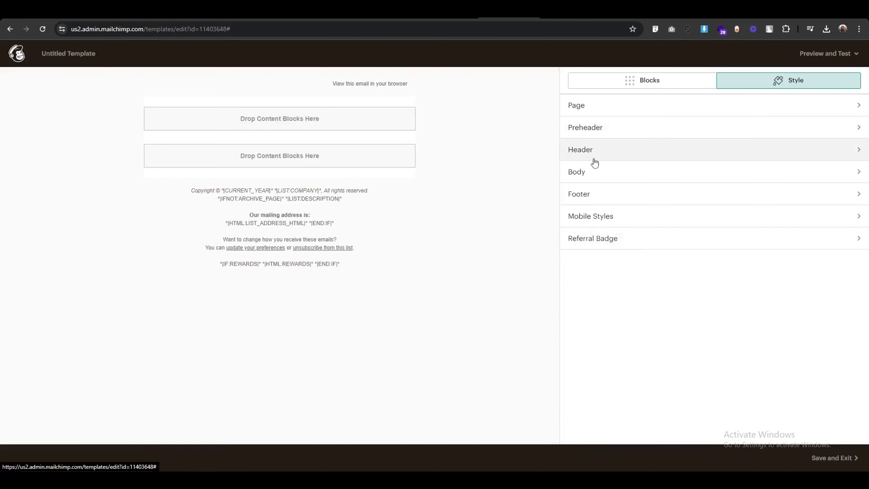
Step: Set the untitled template's header background colour to #eed6bc and save the header style
click(595, 158)
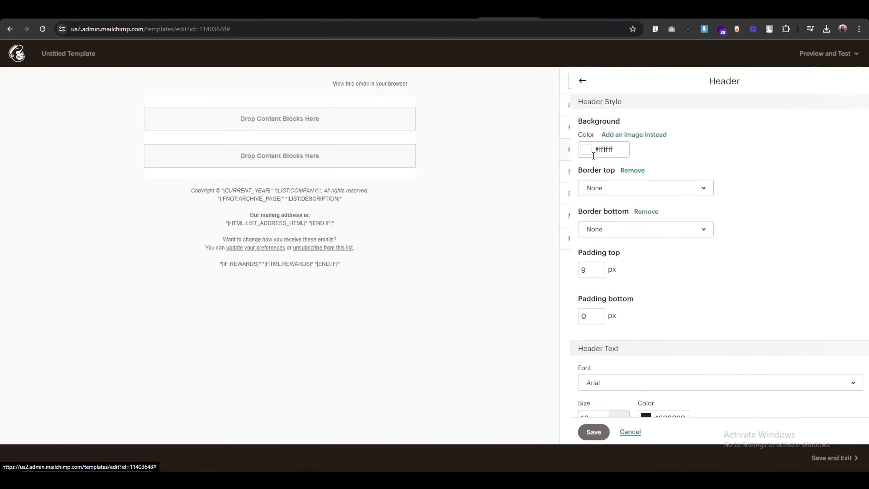
click(596, 151)
click(589, 225)
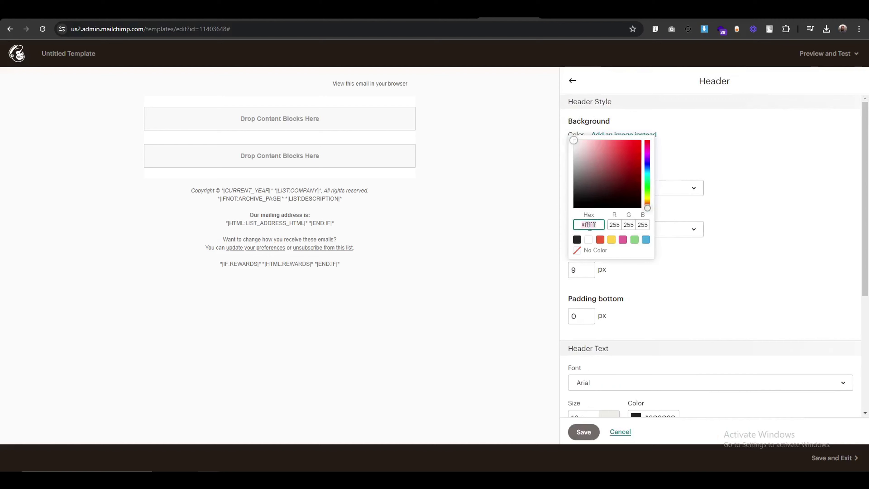
text(#eed6bc)
click(572, 430)
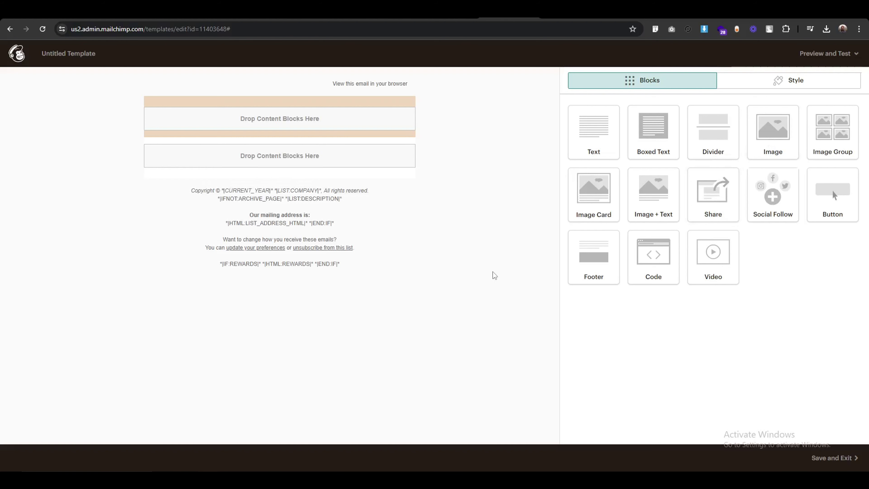
Step: Add an image block to the header section and upload Logo.png into it
drag(773, 132, 260, 113)
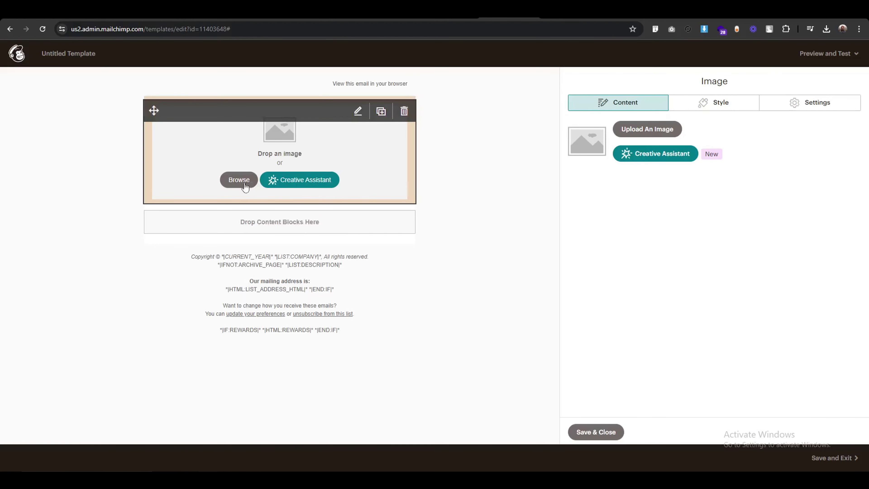
click(643, 131)
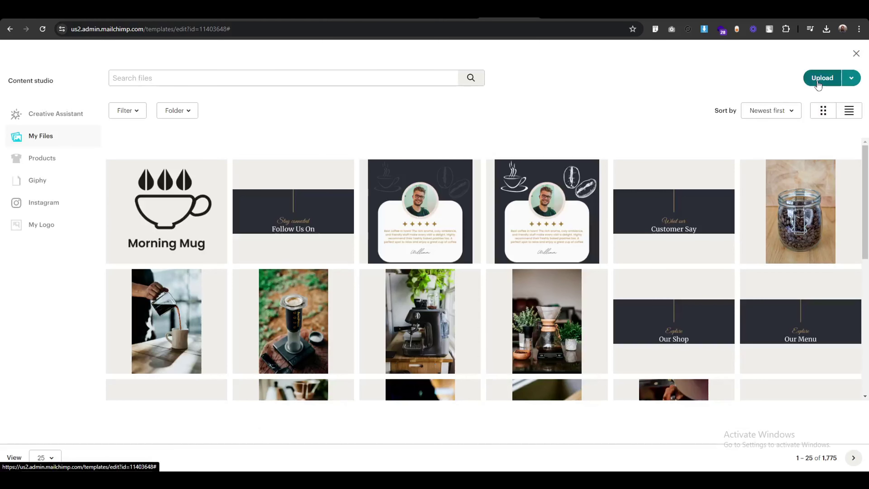
click(818, 82)
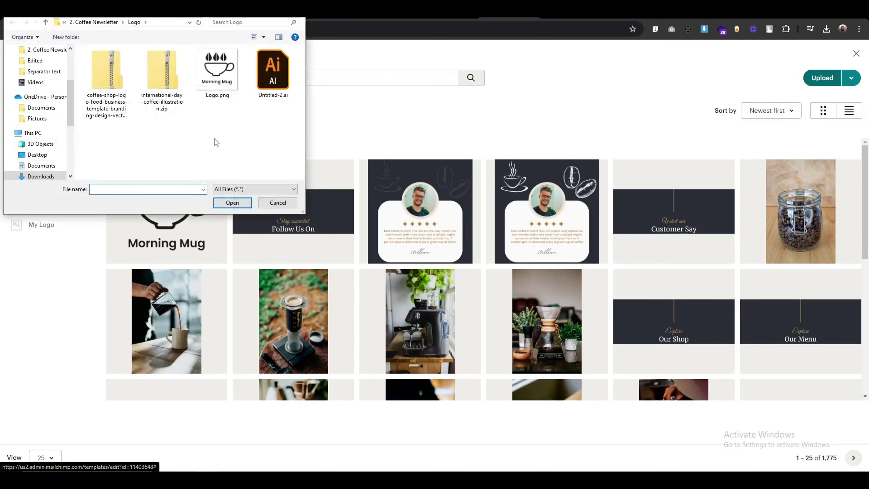
click(225, 87)
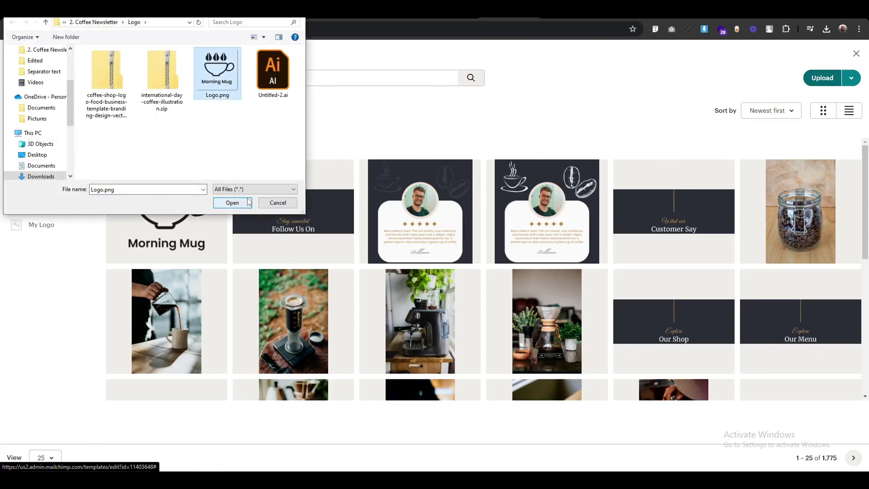
click(232, 203)
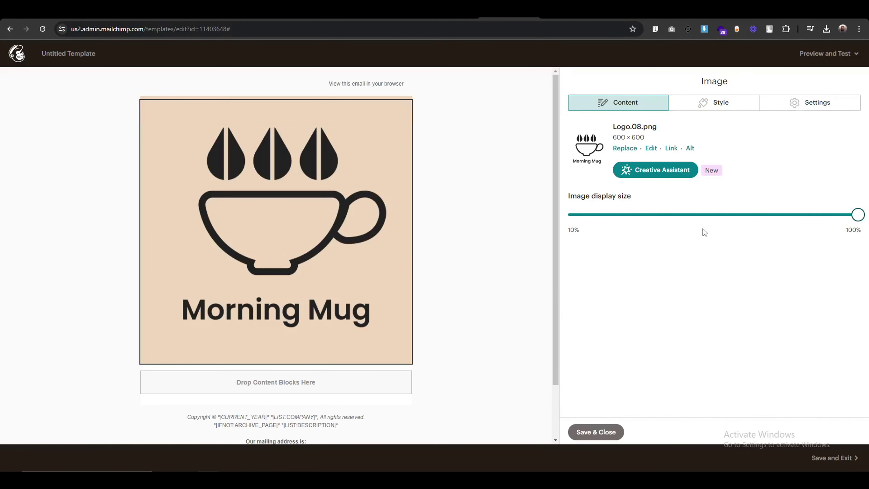
Step: Shrink the logo's display size to roughly a third, enable edge-to-edge margins, and save the image block
drag(859, 220, 638, 224)
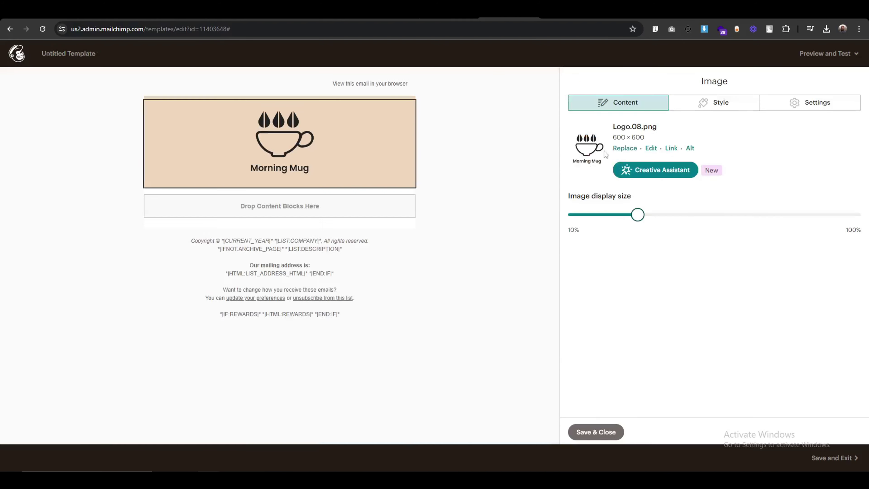
drag(637, 217, 648, 214)
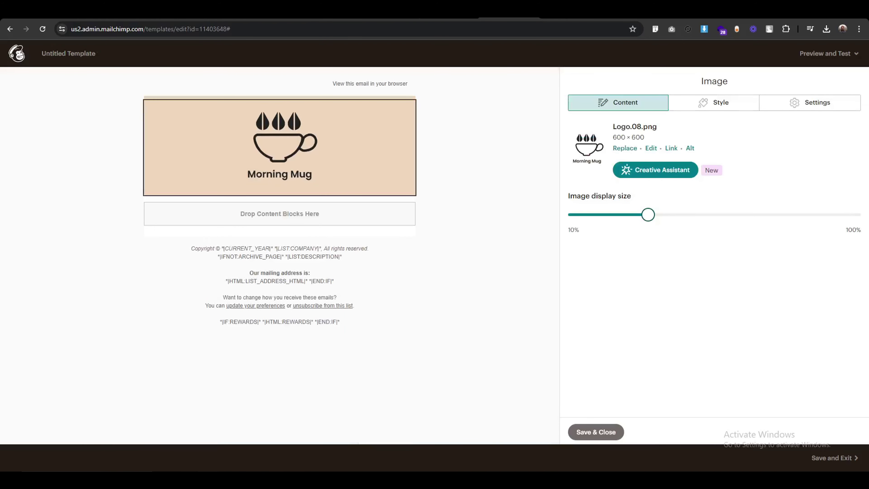
click(828, 104)
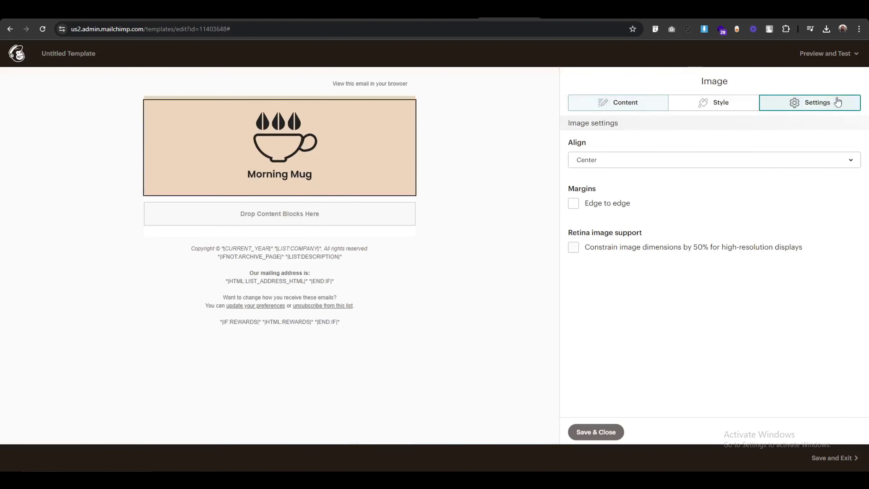
click(573, 204)
click(609, 113)
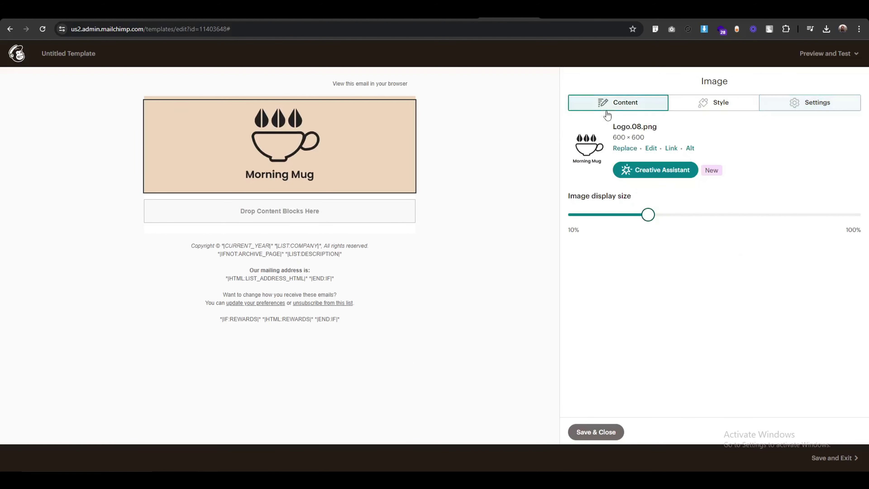
drag(648, 214, 643, 214)
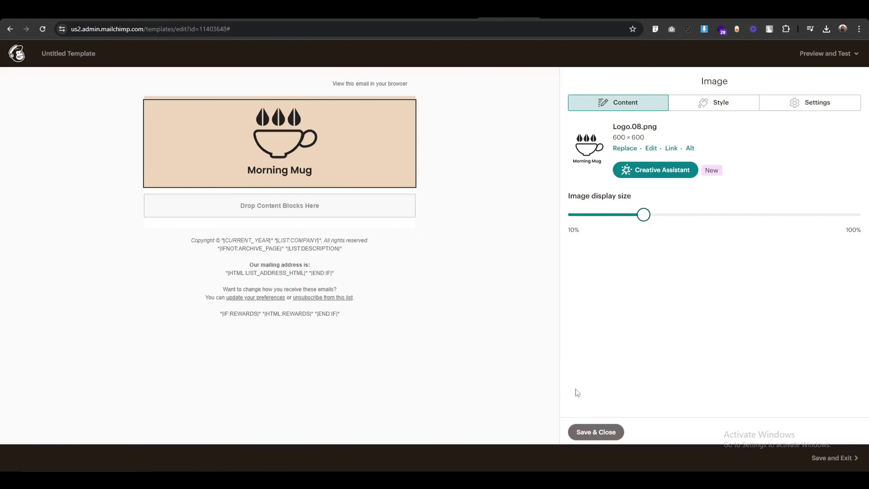
click(596, 431)
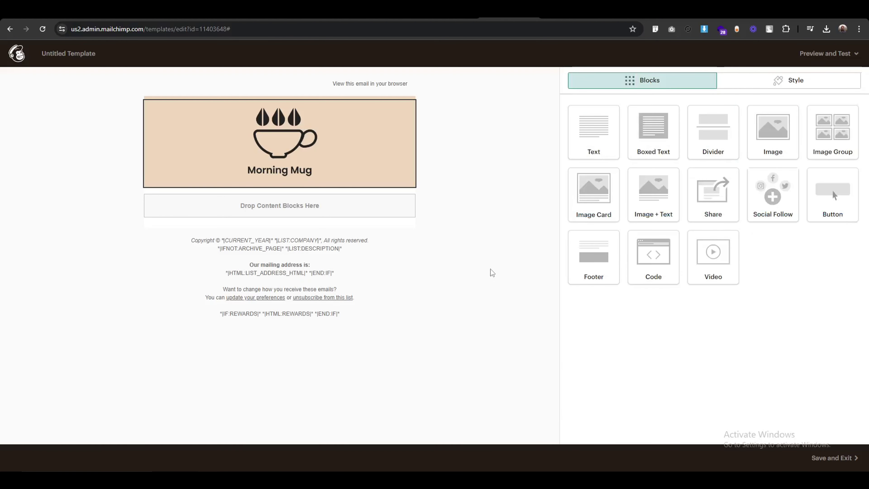
click(358, 112)
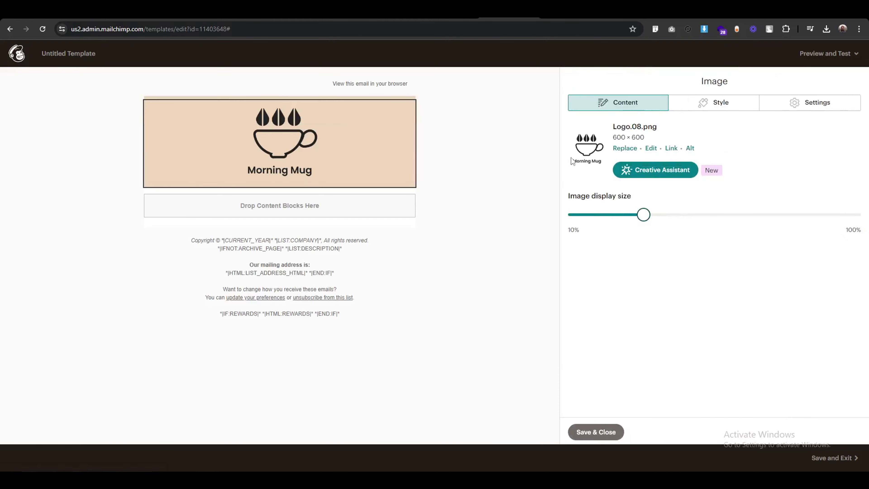
click(672, 148)
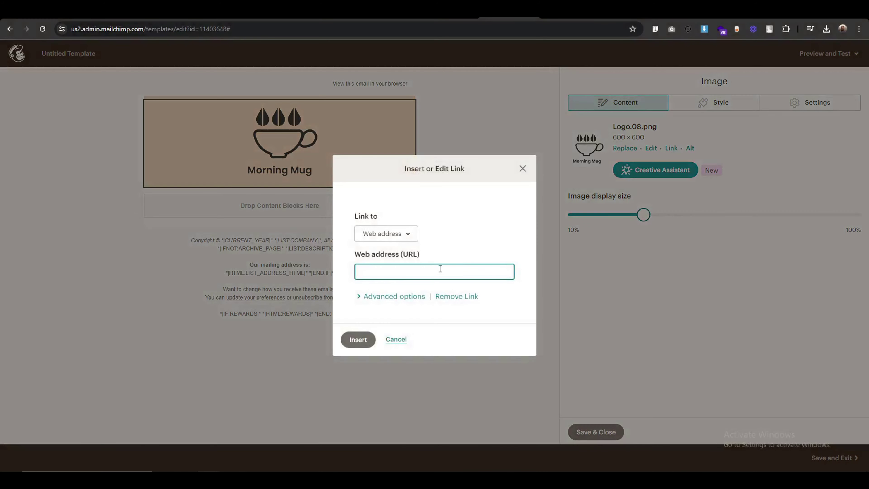
click(392, 349)
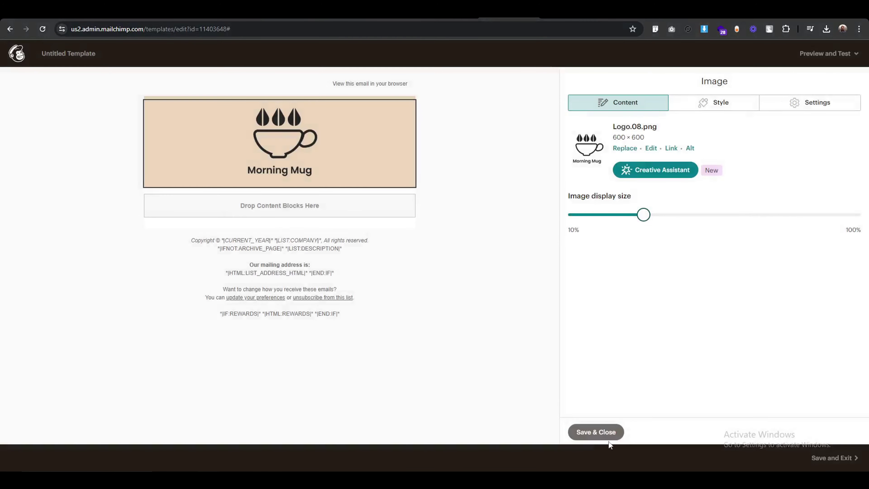
click(595, 432)
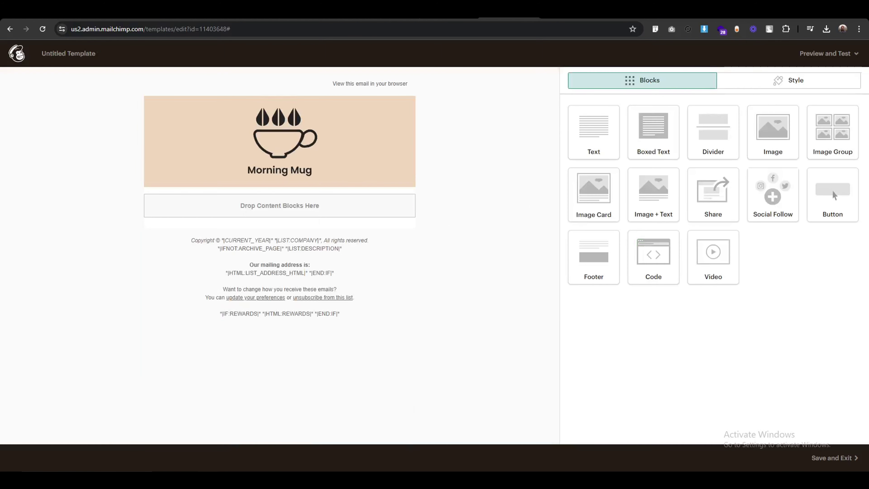
Step: Add a text block below the logo in the header and replace its placeholder text with "Menu"
drag(594, 132, 295, 182)
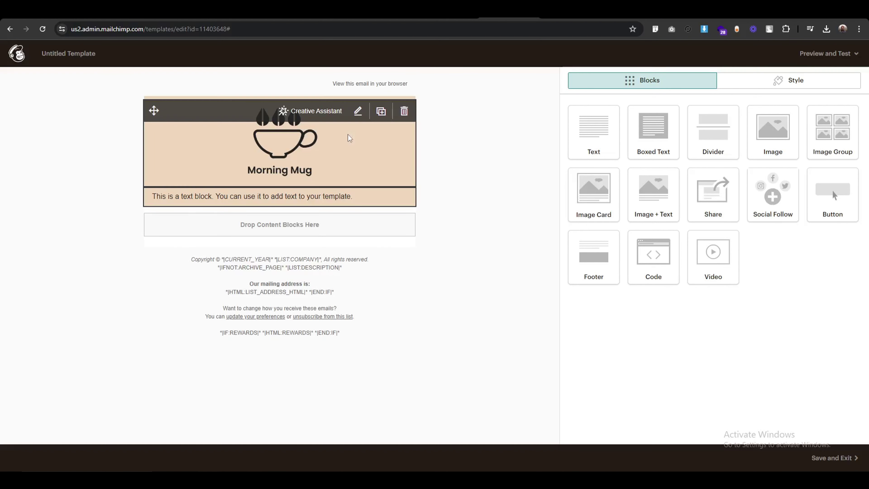
text(Men)
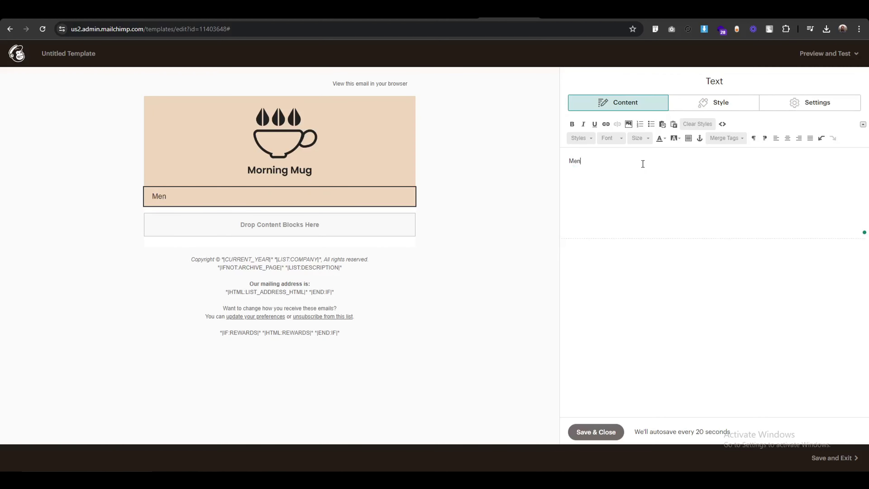
text(yuu)
Step: Link the word "Menu" to the web address cycloto.com
key(ctrl+a)
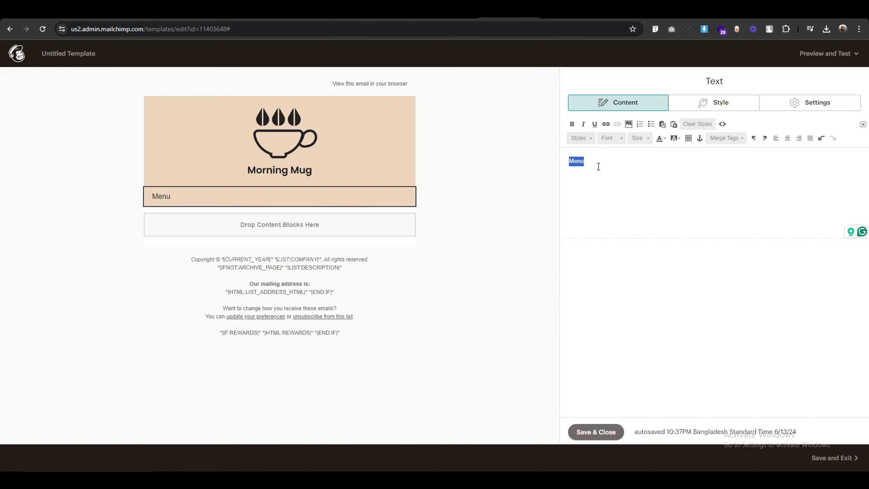
click(607, 125)
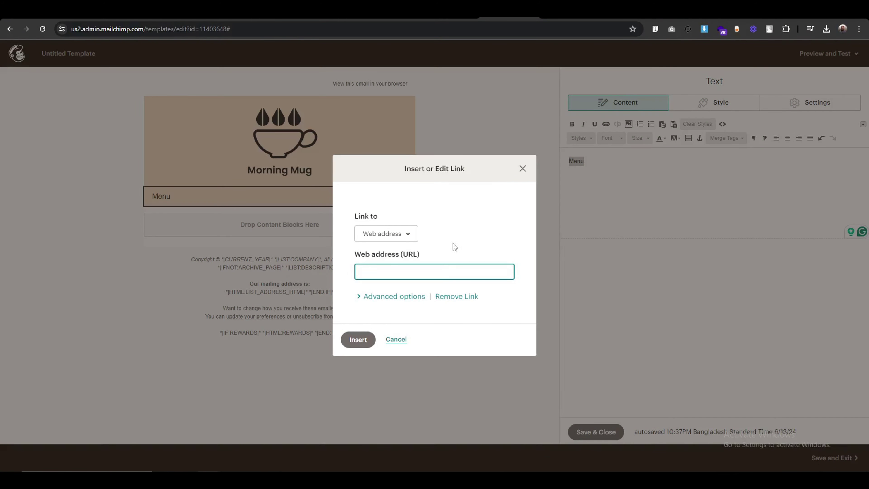
click(444, 268)
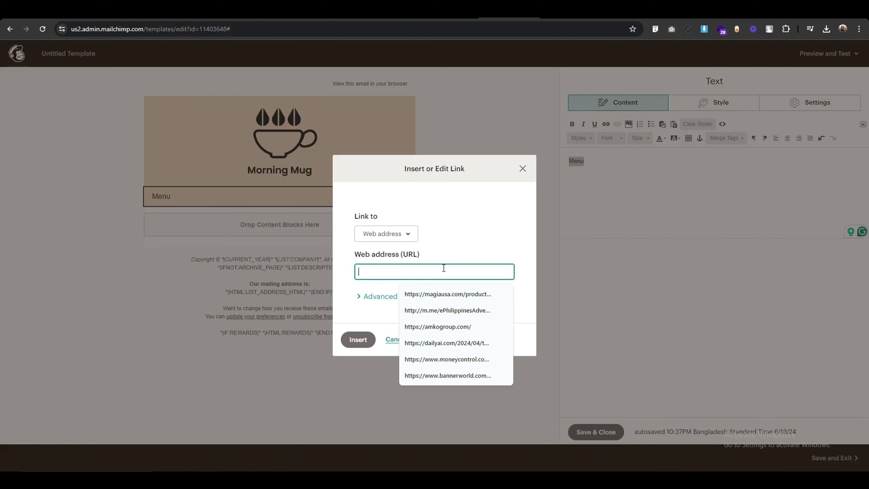
text(cyc)
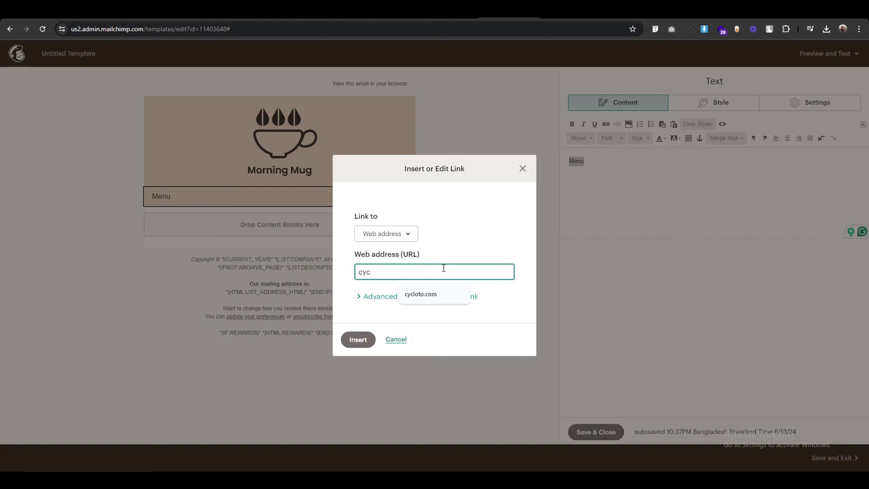
key(Down)
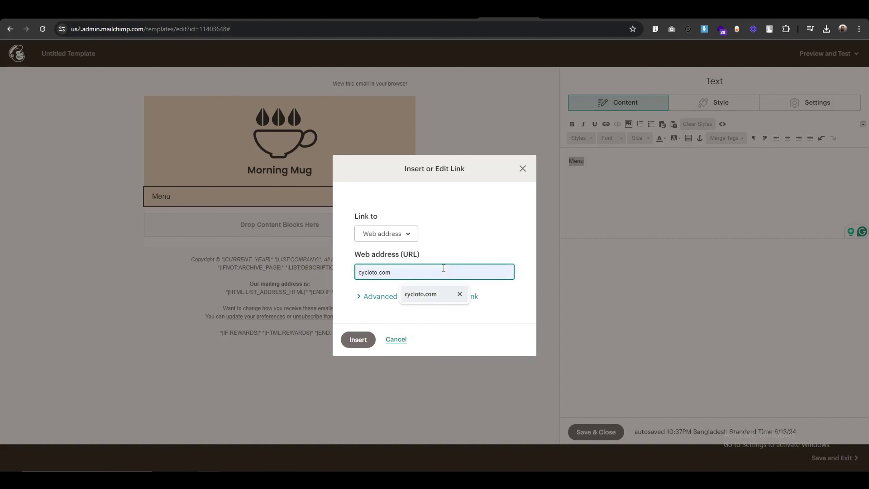
click(420, 296)
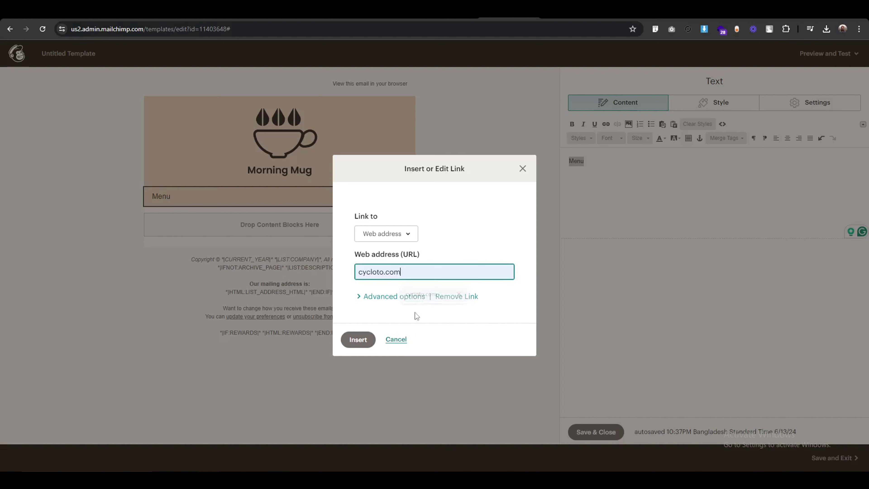
click(364, 340)
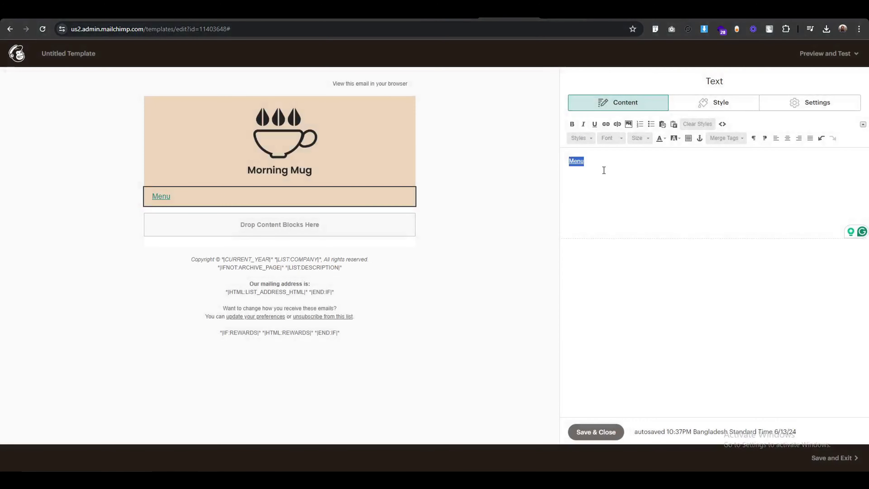
Step: Add "Special Offers" after Menu on the same line, spaced apart, and link it to cycloto.com
click(599, 160)
text(Special Offers)
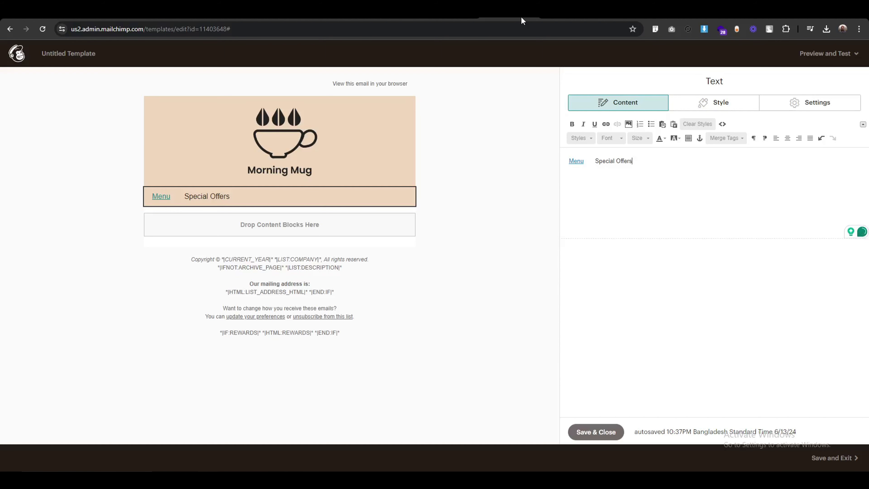
key(ctrl+shift+Left)
key(ctrl+shift+Left)
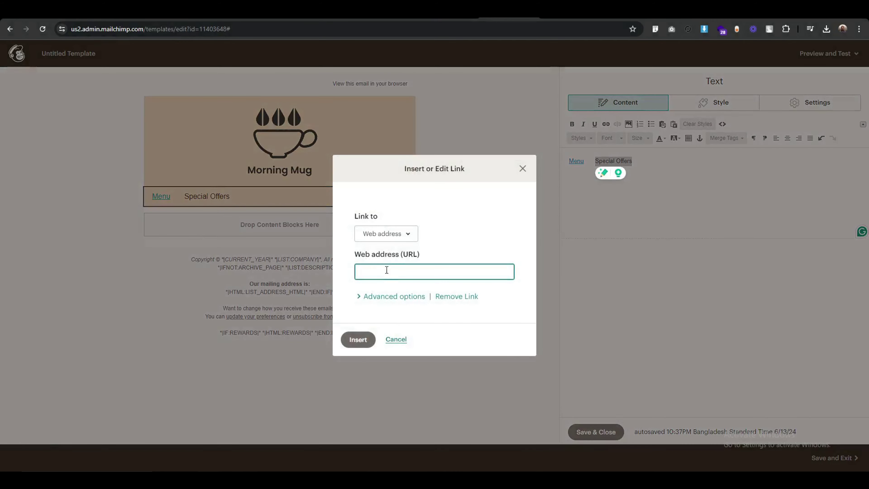
click(384, 275)
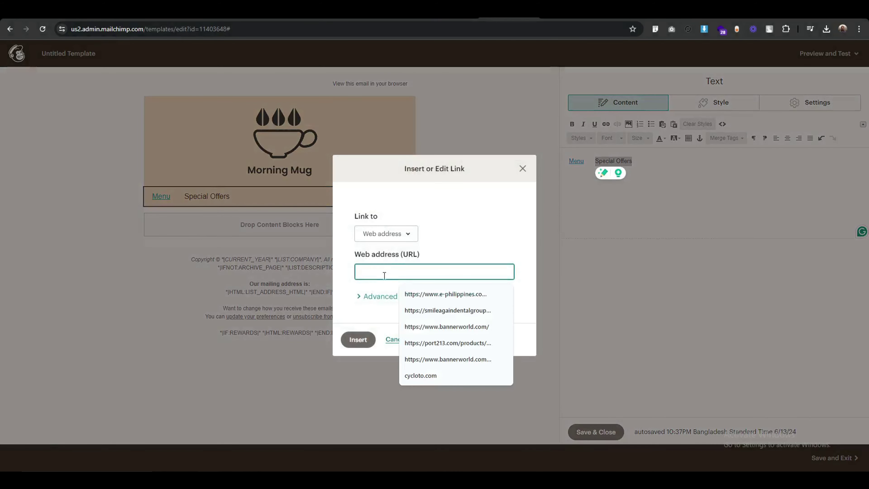
text(cycloto.com)
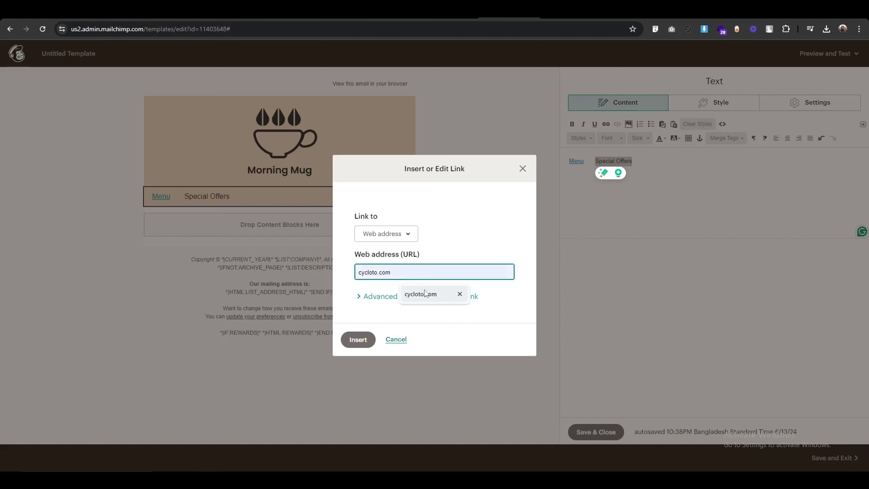
click(423, 293)
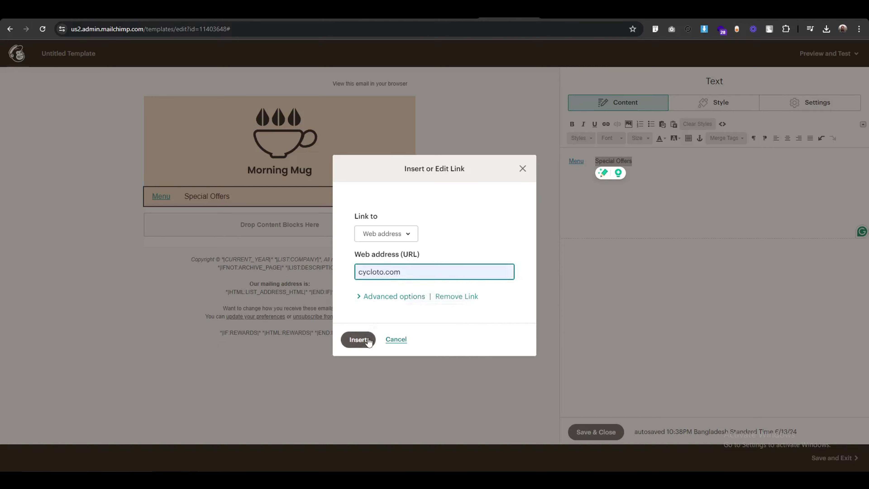
click(357, 340)
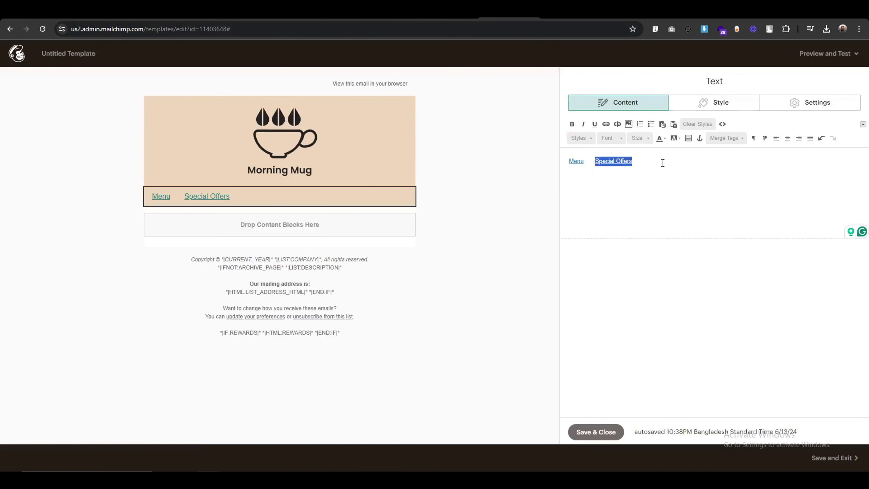
Step: Add "Our Story" after Special Offers on the same line and link it to cycloto.com
click(662, 163)
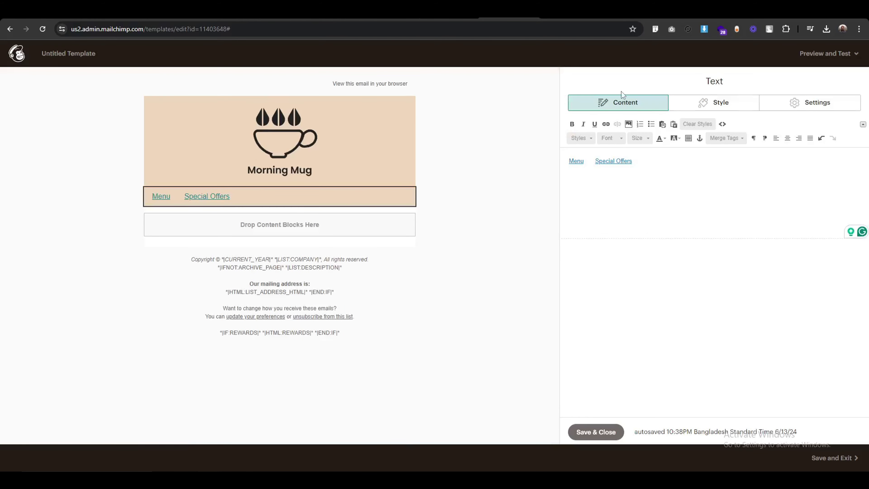
text(Our Story)
key(ctrl+shift+Left)
key(ctrl+shift+Left)
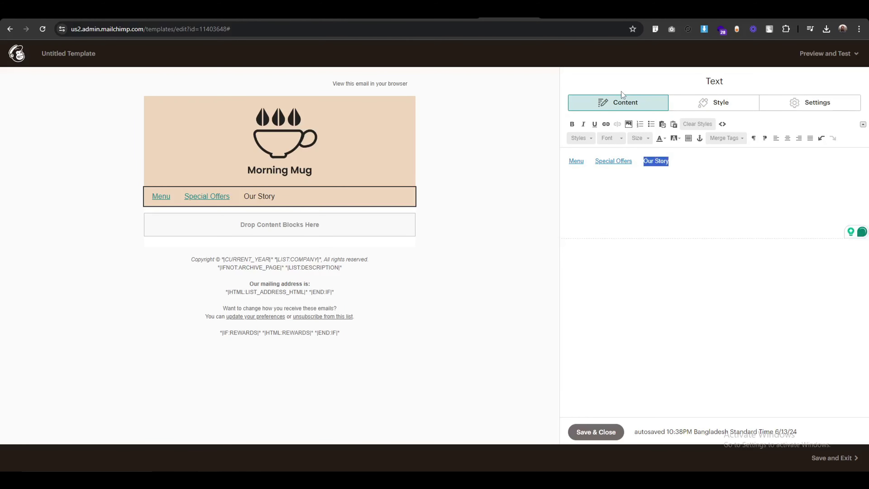
click(606, 124)
text(cyc)
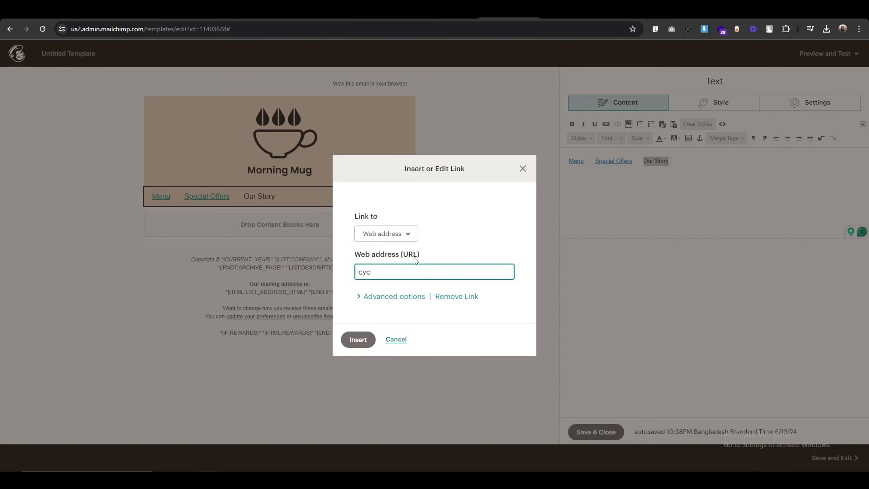
text(loto.com)
click(358, 339)
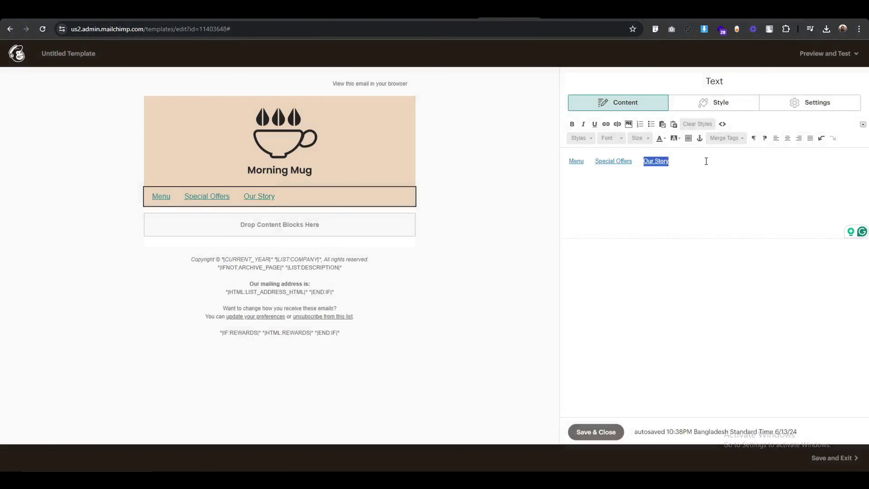
click(705, 161)
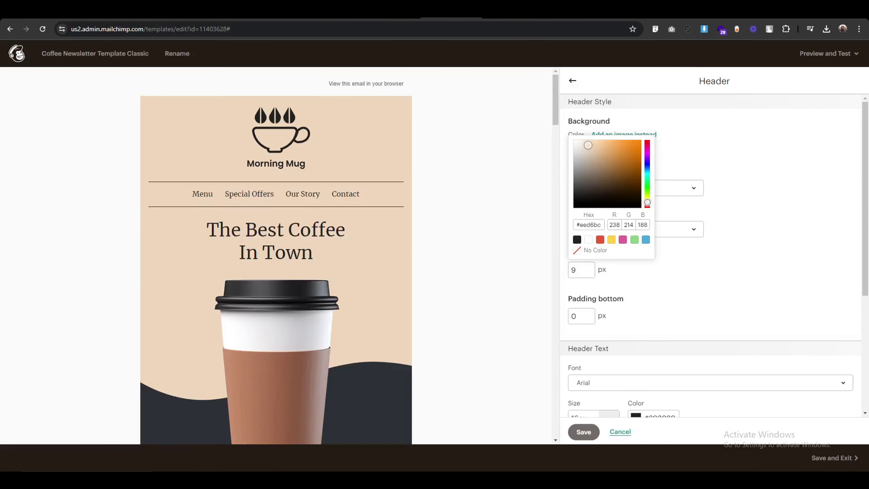
Step: Add "Contact" after Our Story on the same line, link it to cycloto.com, and save the menu text block
text(Conta)
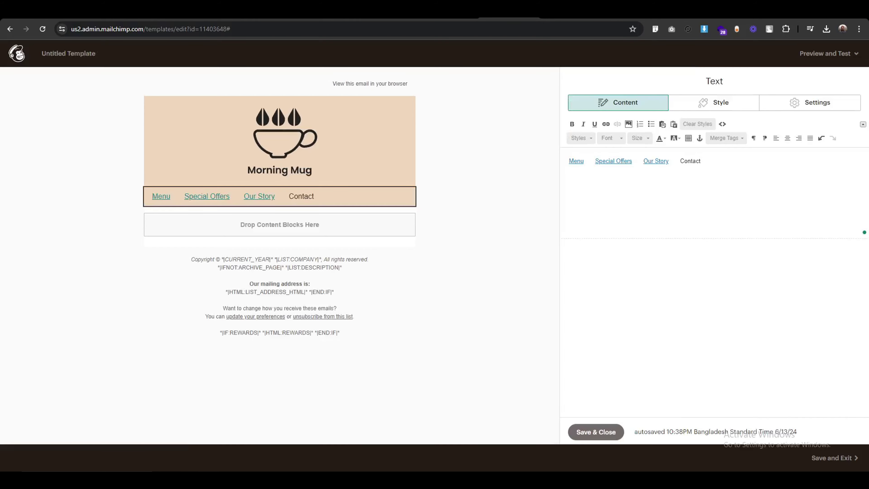
text(ct)
key(ctrl+shift+Left)
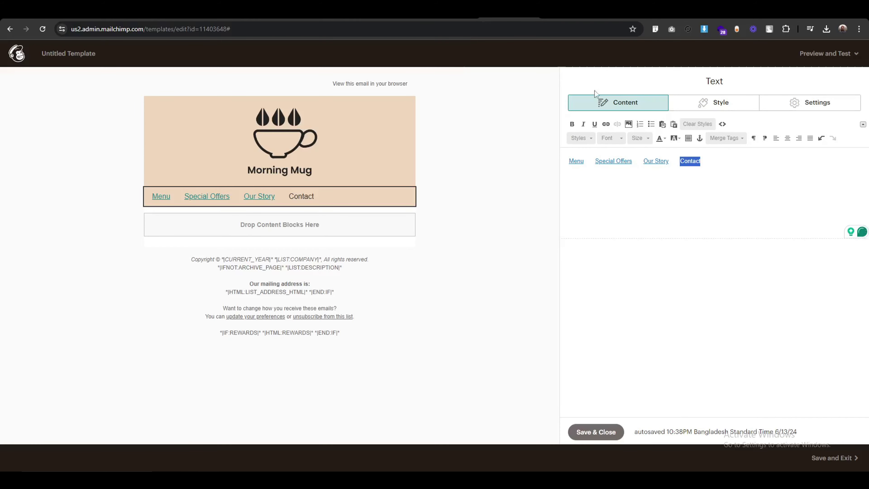
click(605, 124)
text(cycloto.com)
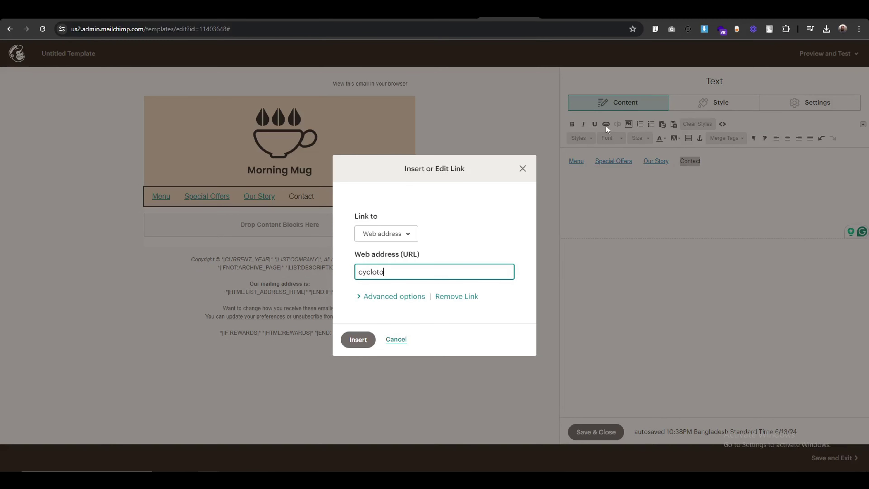
click(356, 339)
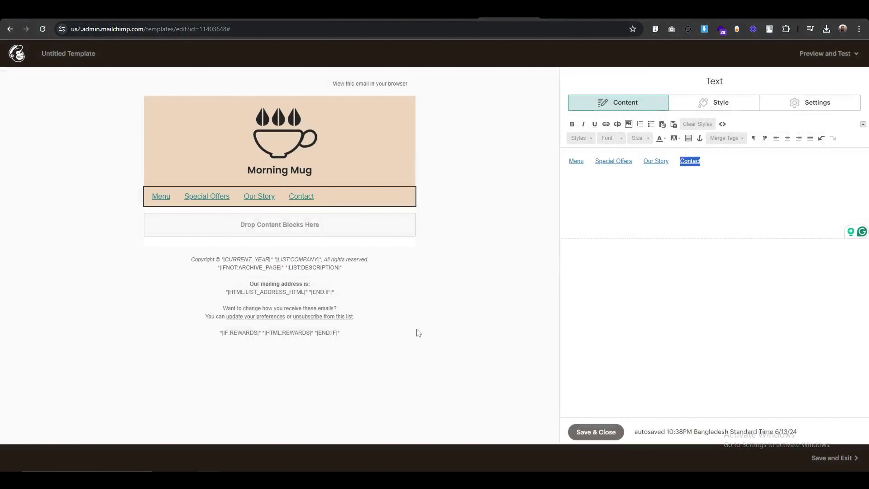
click(595, 432)
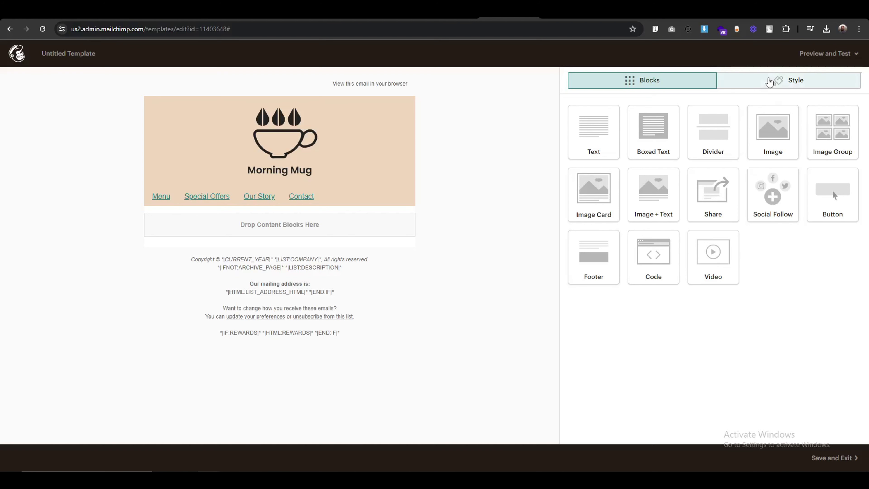
Step: Remove the underline from the header links in the template's header styles
click(768, 82)
click(595, 154)
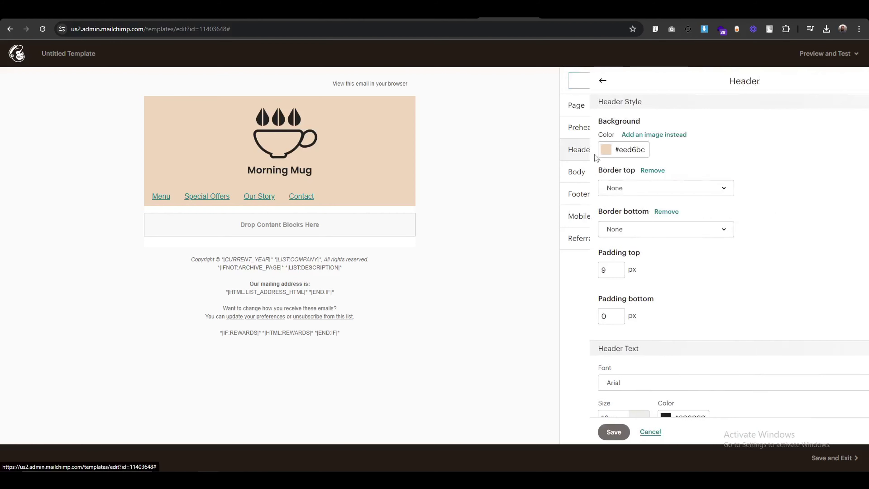
scroll(630, 289, down, 5)
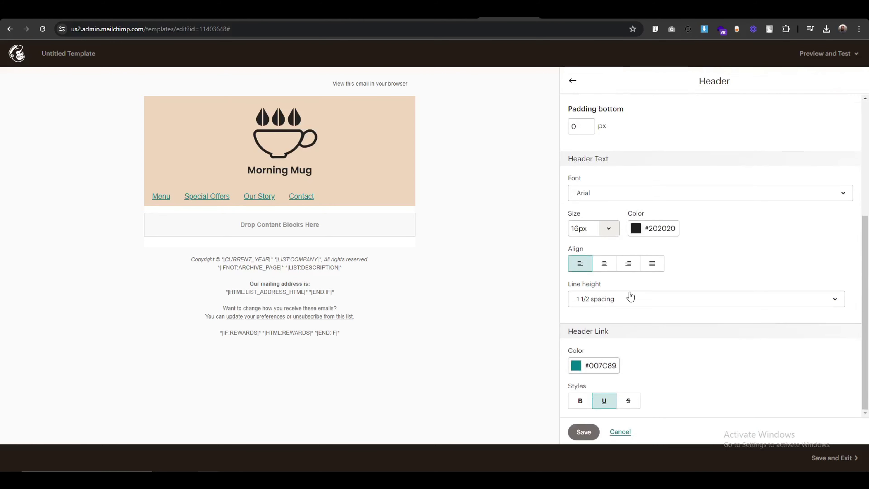
click(604, 403)
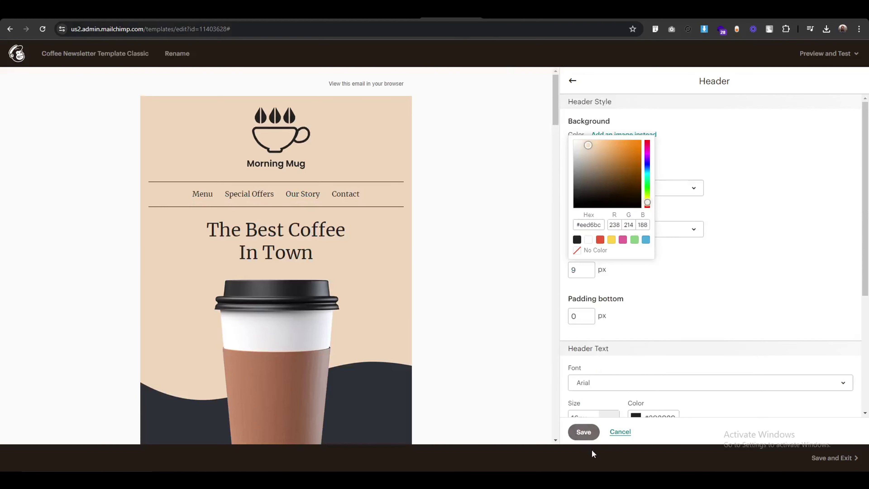
Step: Switch to the finished Coffee Newsletter Template Classic and copy the link color code from its header styles
click(620, 431)
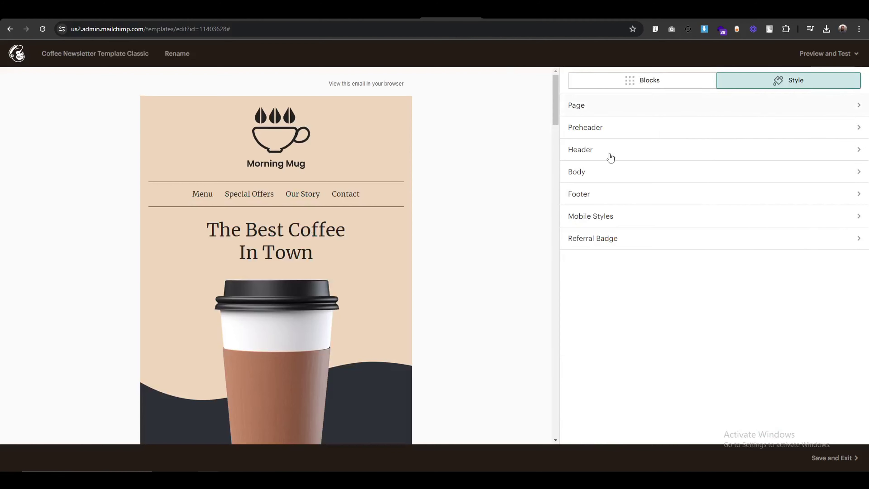
click(595, 155)
scroll(682, 377, down, 5)
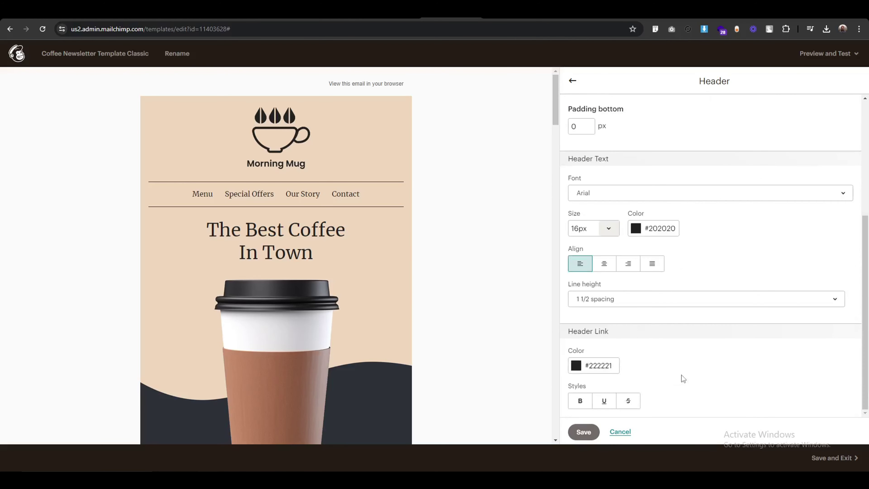
click(599, 366)
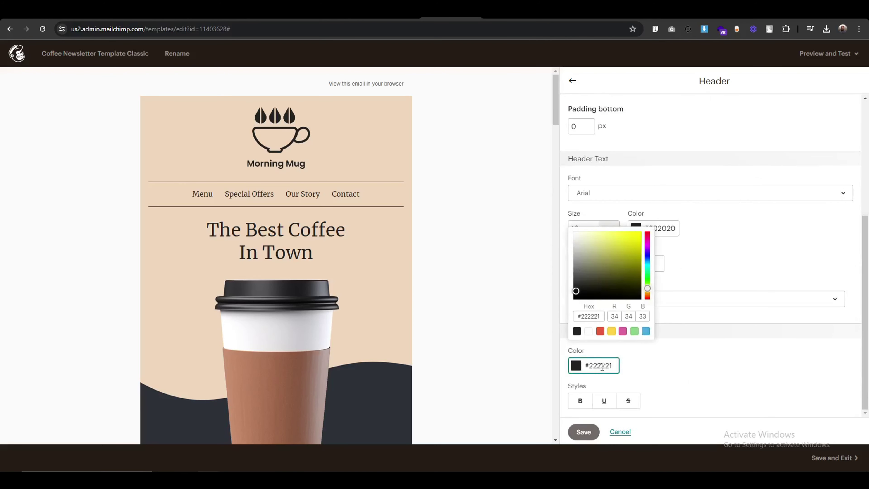
triple_click(601, 366)
text(#007C89)
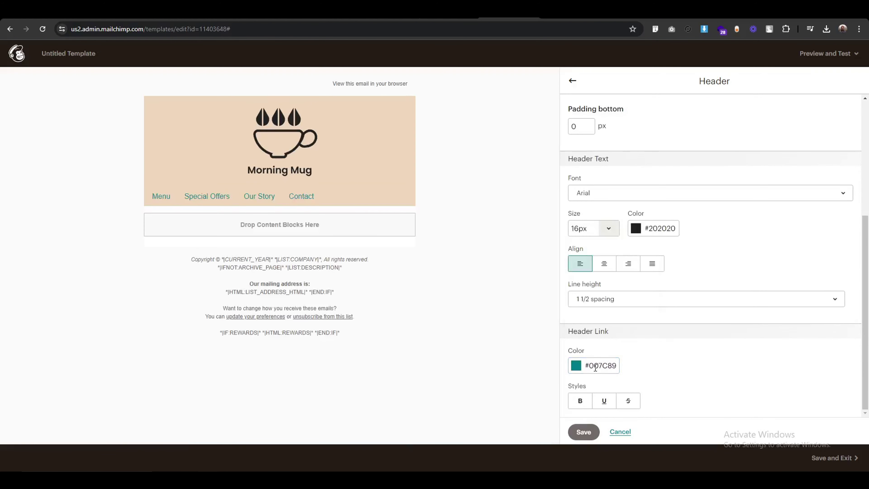
Step: Back in the untitled template, set the header link color to #222221 and save the header styles
click(595, 368)
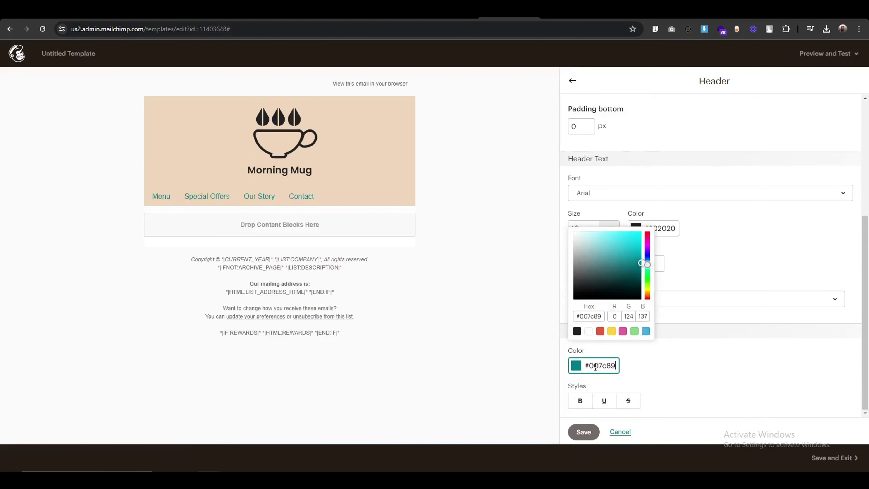
triple_click(595, 368)
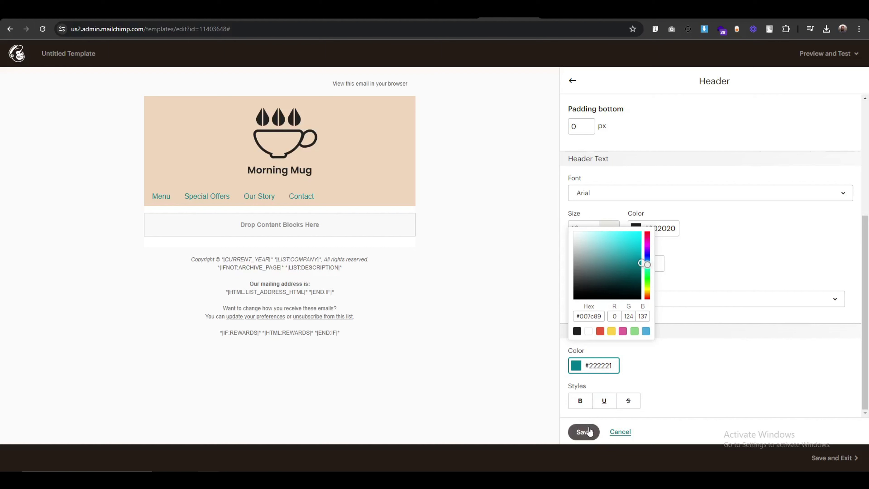
click(583, 431)
Step: Center the menu text block, set its font to Merriweather, and save the block
click(358, 199)
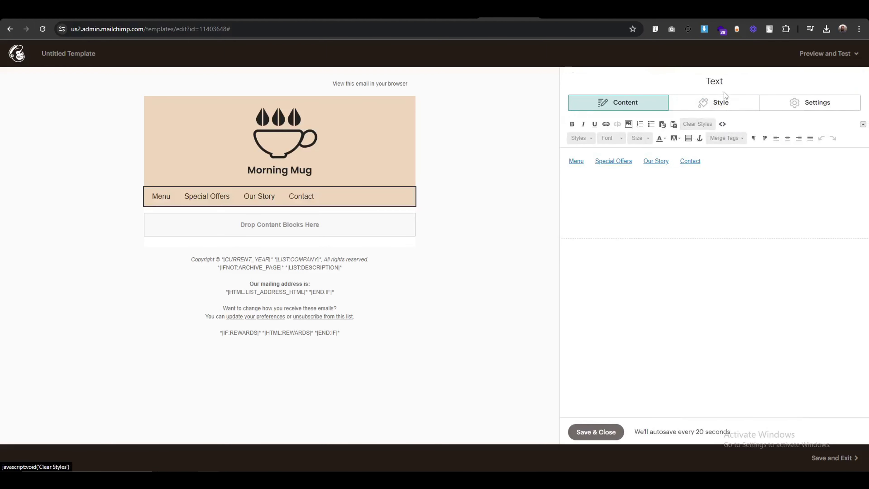
click(728, 104)
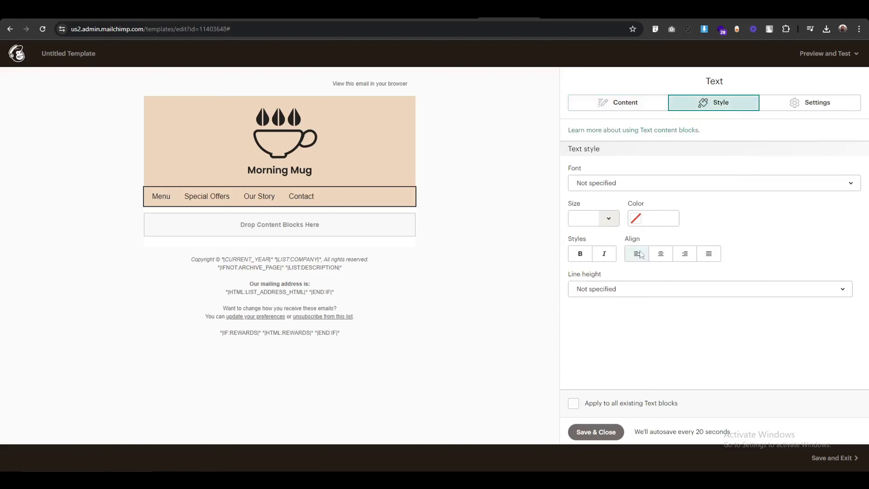
click(661, 256)
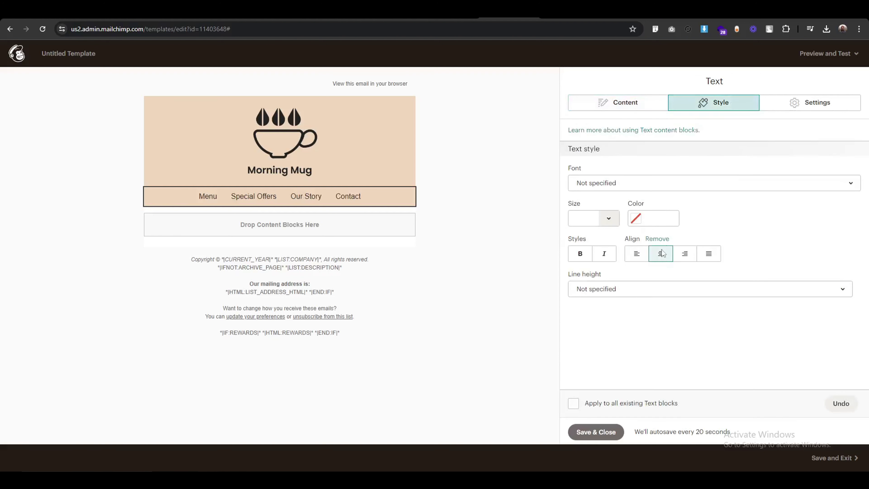
click(597, 190)
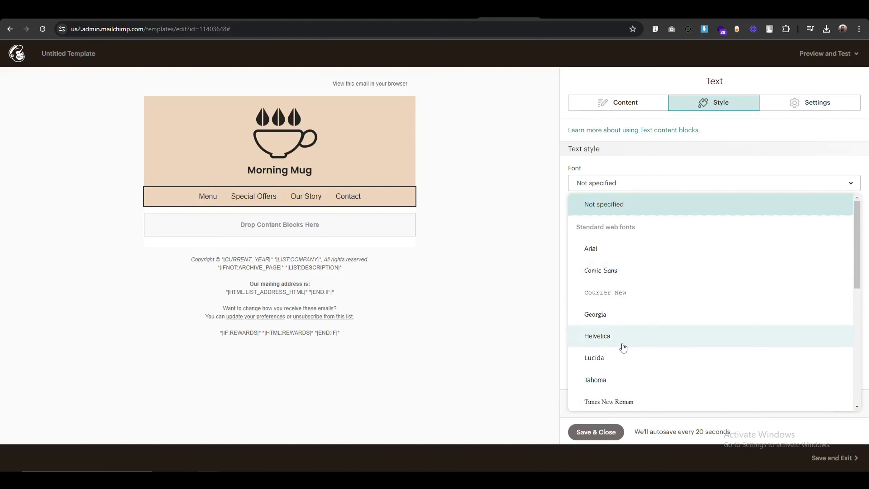
scroll(626, 310, down, 2)
scroll(623, 342, down, 5)
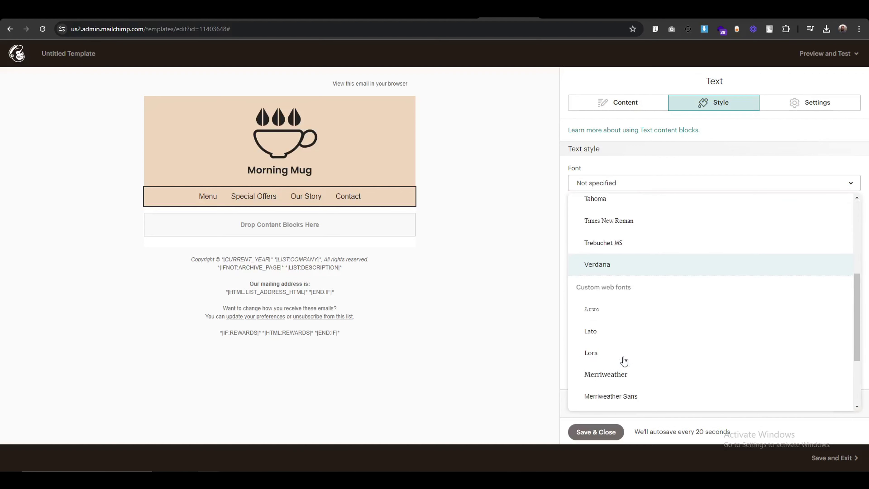
click(605, 330)
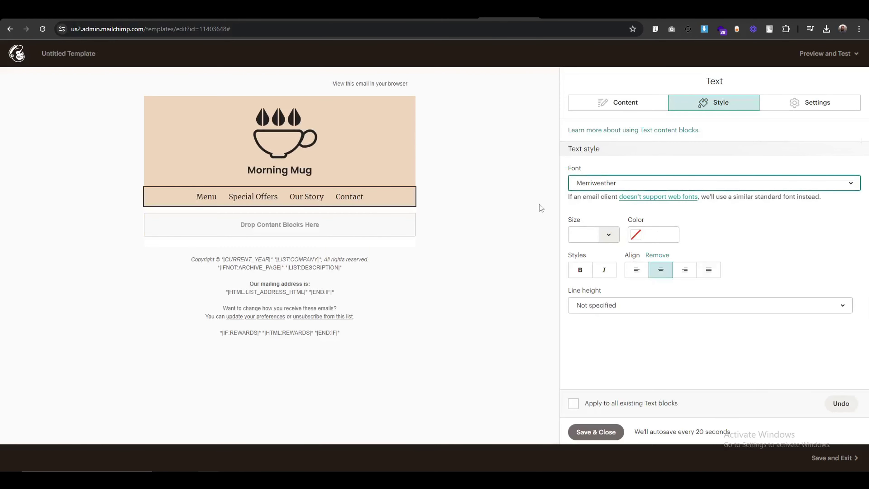
click(599, 431)
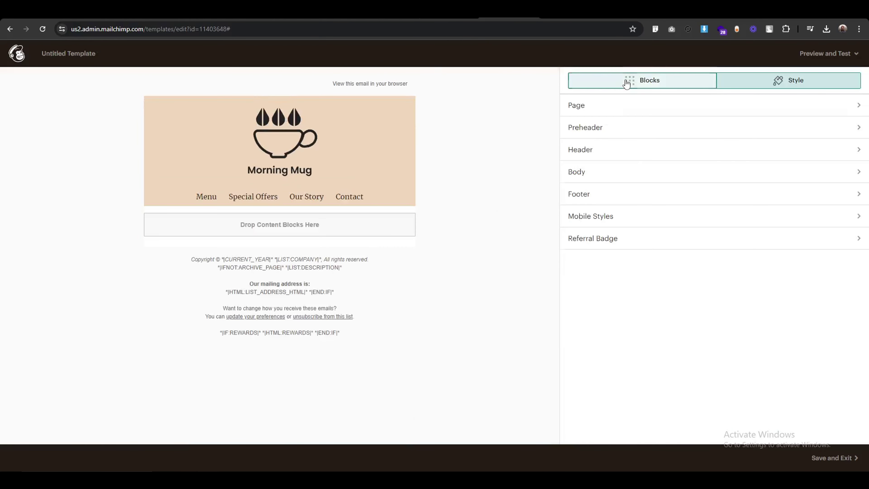
Step: Add a divider block in the header between the logo and the menu
click(626, 84)
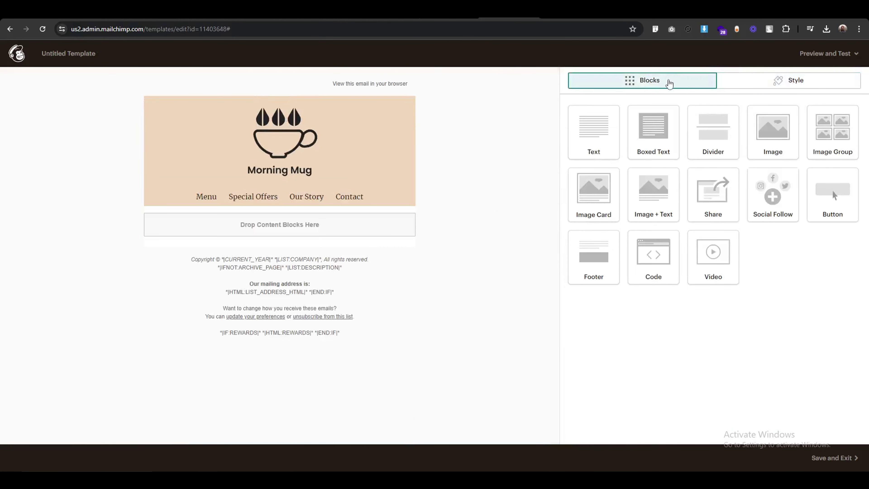
drag(716, 133, 217, 209)
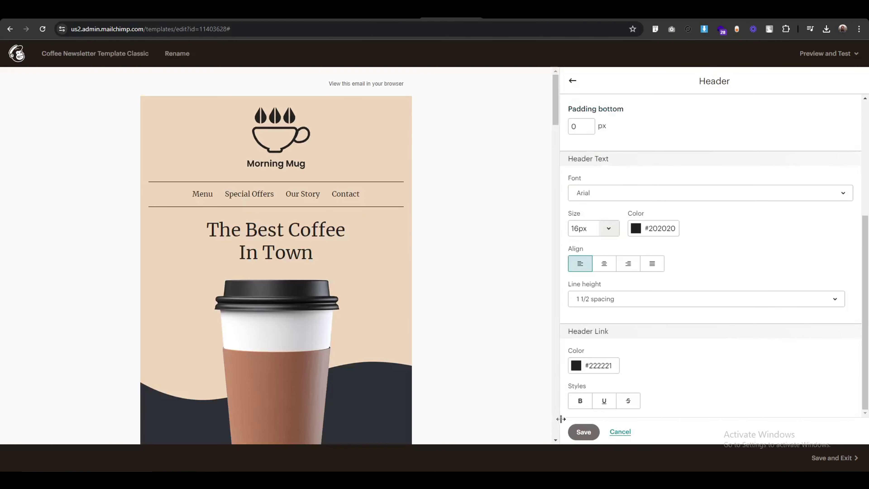
Step: In the finished coffee template, open the divider above the menu to check its style and border color code
click(571, 431)
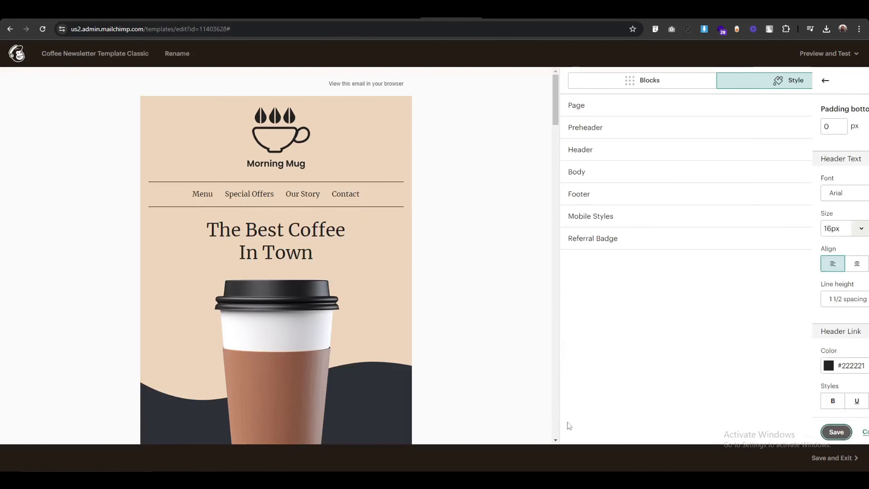
click(354, 189)
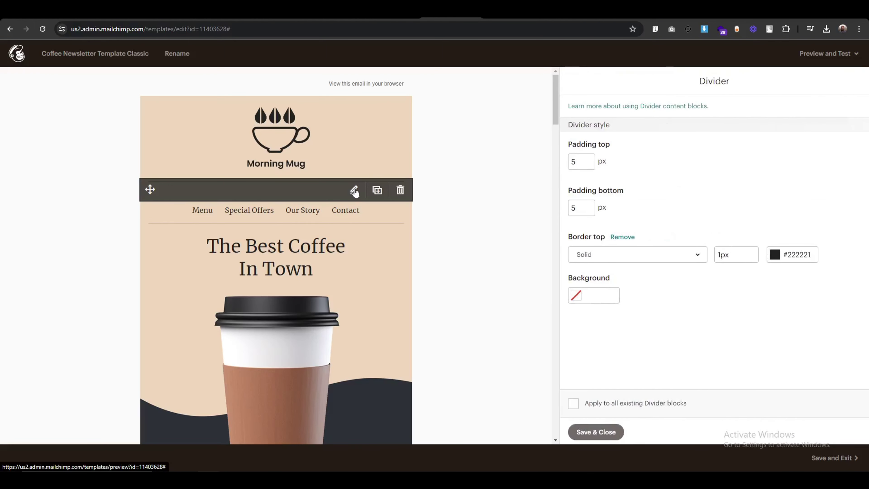
click(796, 258)
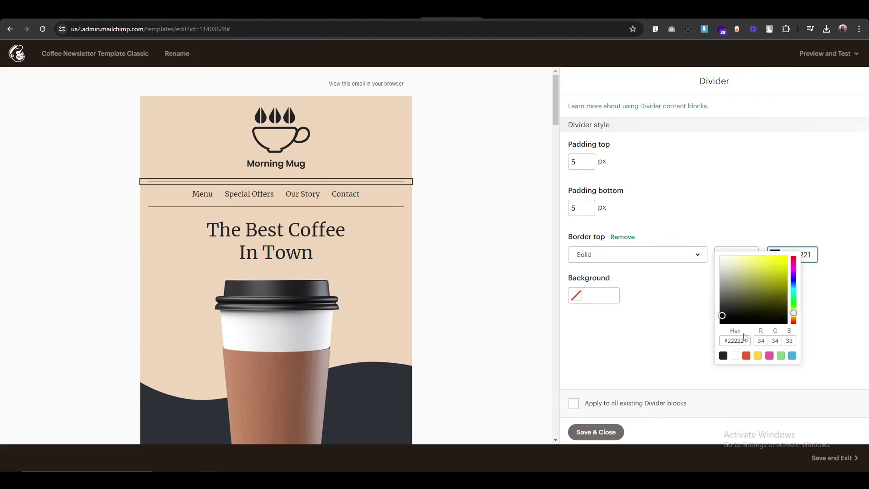
click(737, 339)
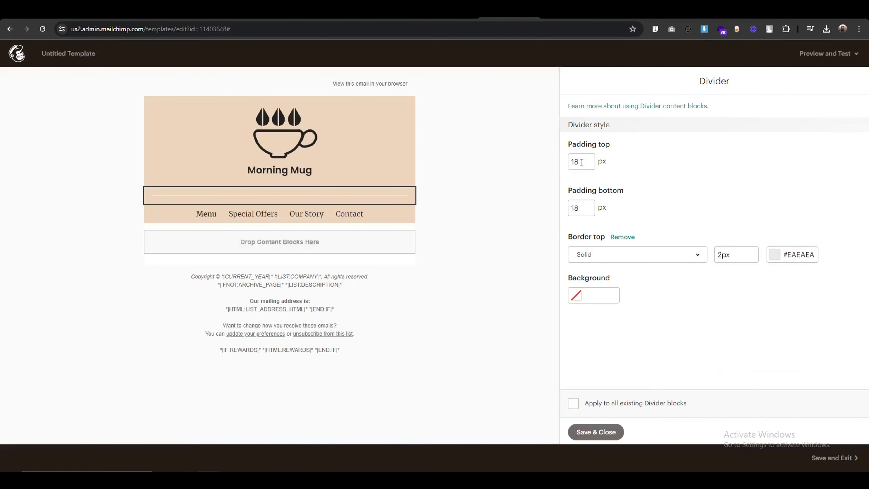
Step: Set the new divider's top and bottom padding to 5 px and its border color to #222221, and save it
double_click(581, 162)
text(5)
key(Tab)
text(5)
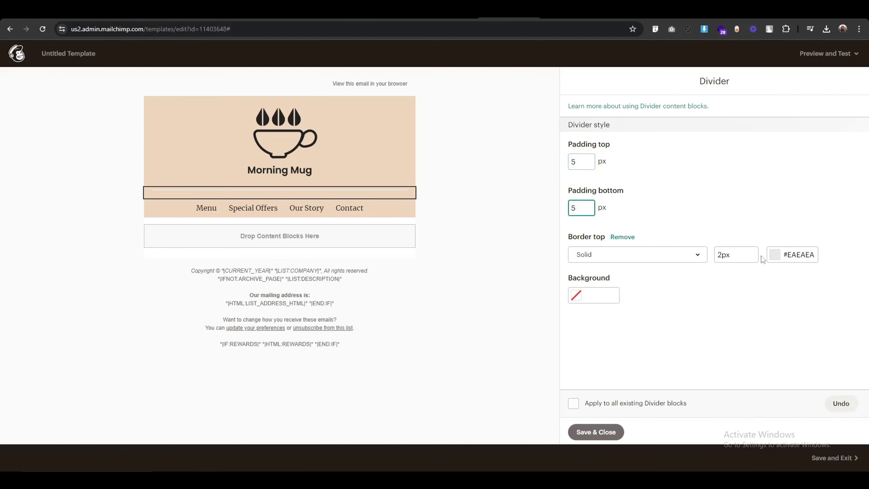
click(796, 254)
double_click(744, 339)
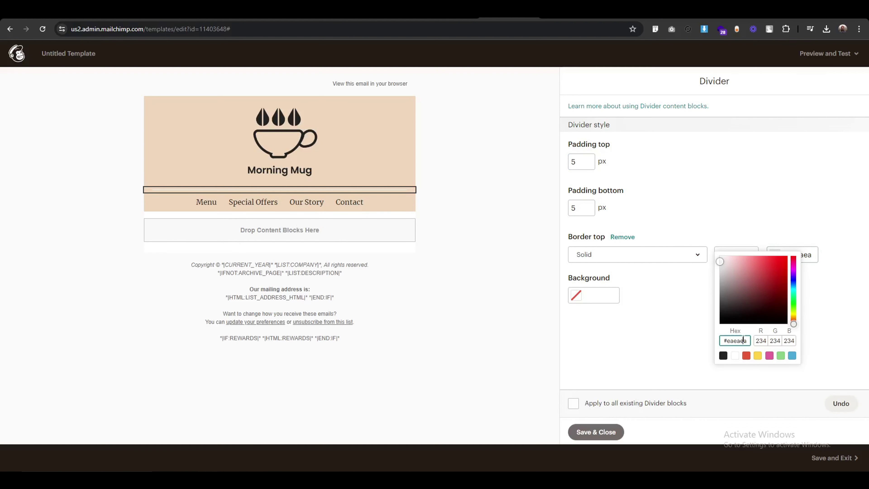
text(222221)
click(603, 432)
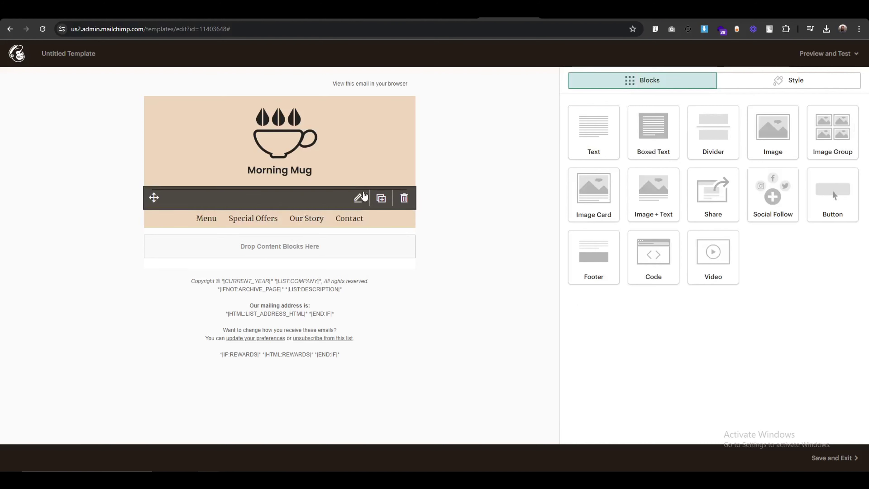
Step: Reopen the divider, set its border thickness to 1 px, and save it
click(363, 195)
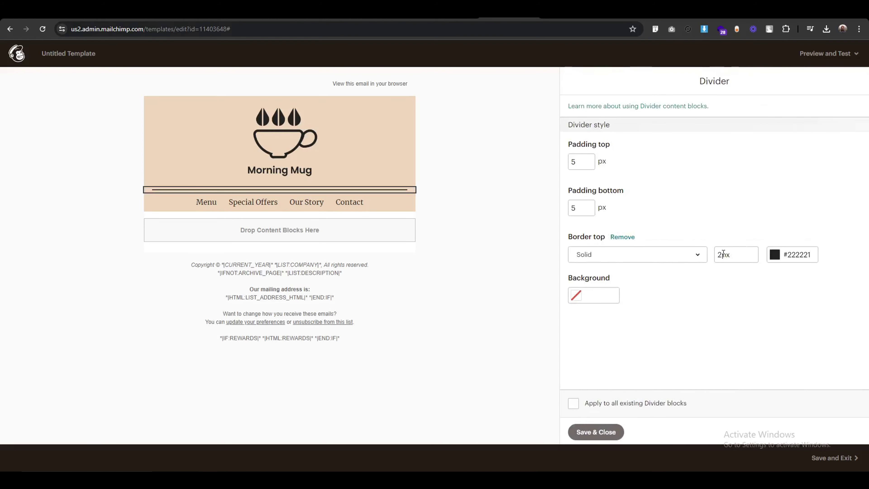
drag(723, 254, 665, 257)
text(1)
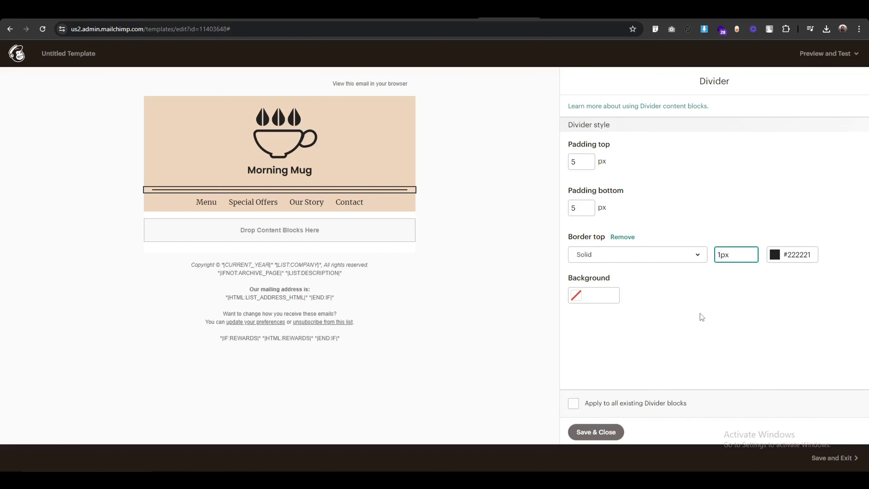
click(596, 431)
Step: Duplicate the divider and move the copy directly below the menu in the header
mouse_move(381, 201)
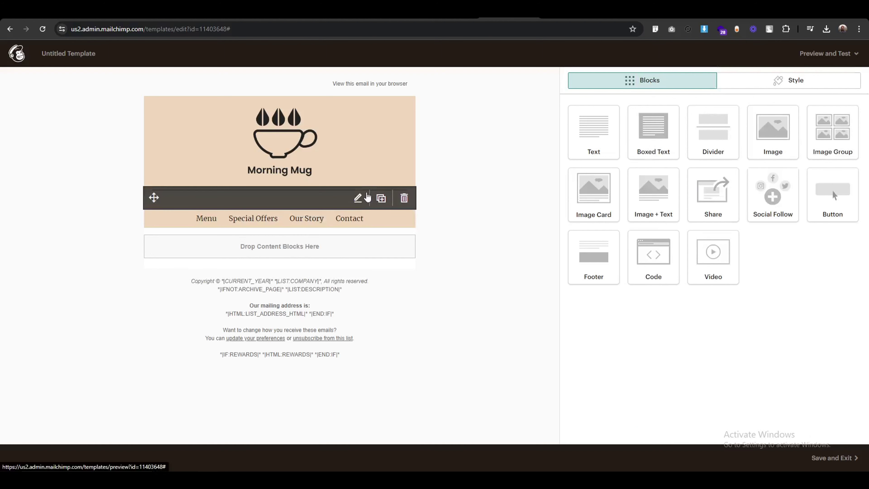
click(381, 201)
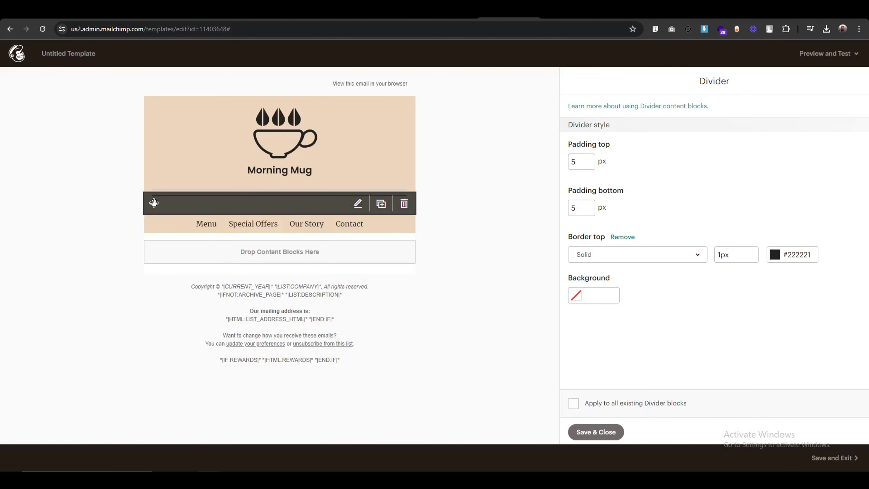
drag(154, 203, 206, 219)
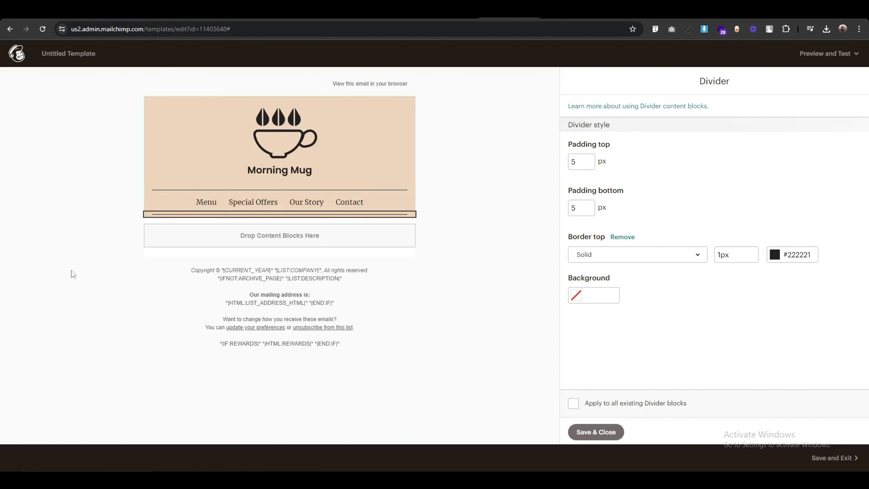
Step: Save and close the divider settings in both templates, and view the reference's banner section below the menu
click(596, 432)
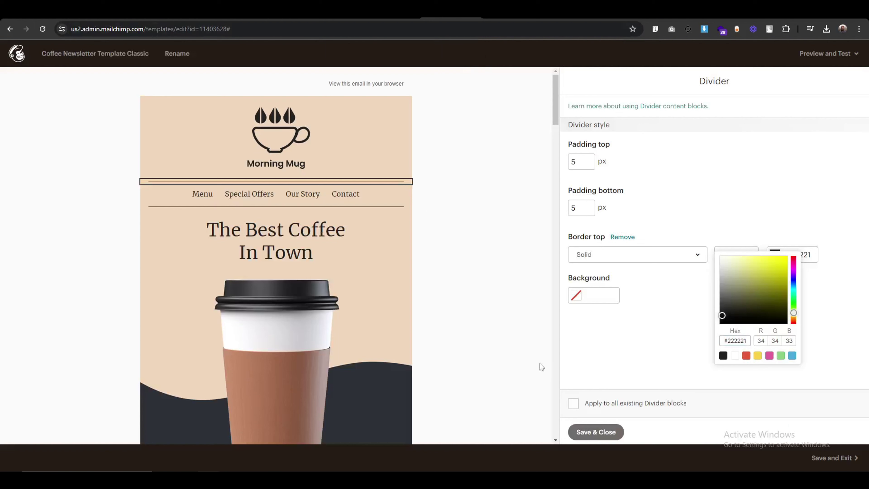
click(596, 432)
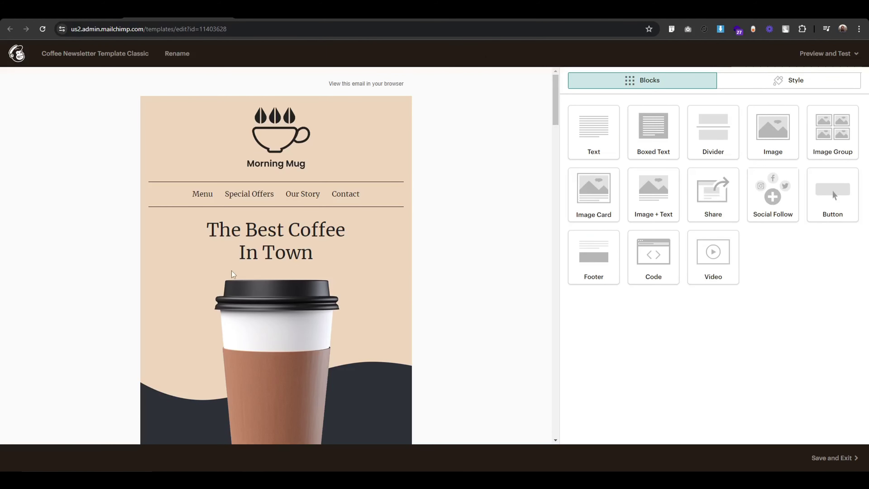
scroll(52, 274, down, 4)
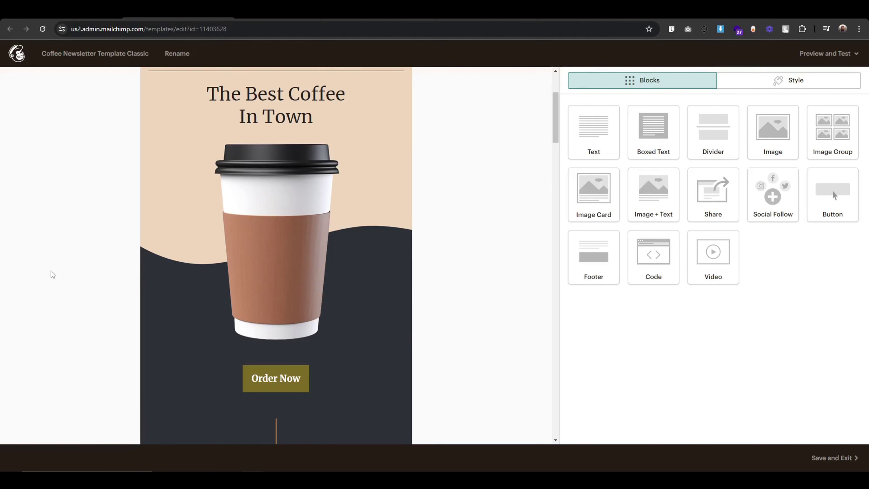
Step: Add a text block below the new header's lower divider, containing the reference heading "The Best Coffee In Town" on two lines
click(278, 23)
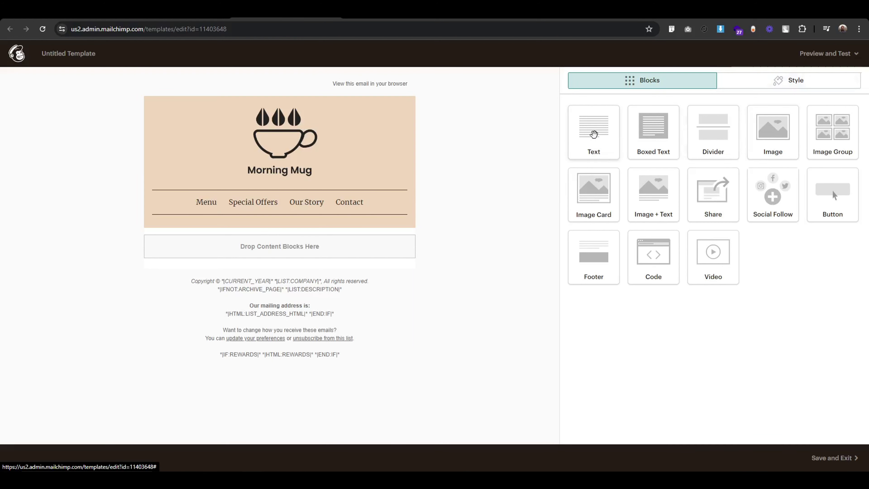
drag(594, 134, 295, 220)
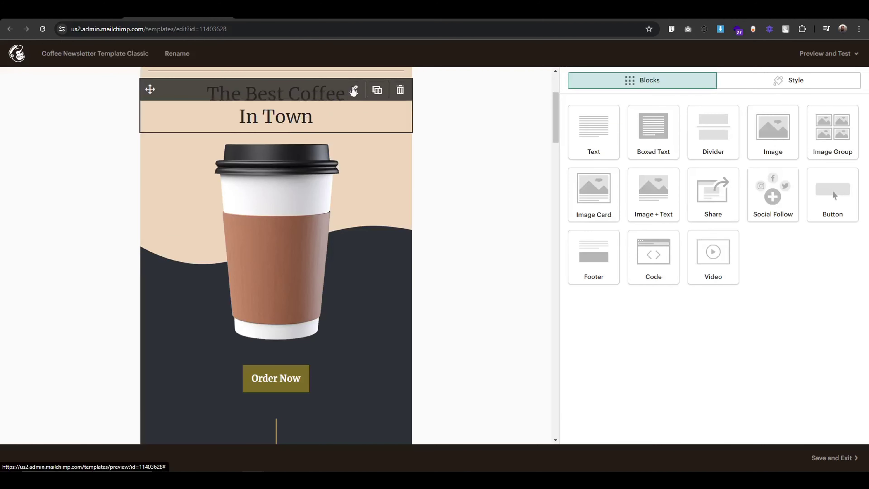
click(352, 90)
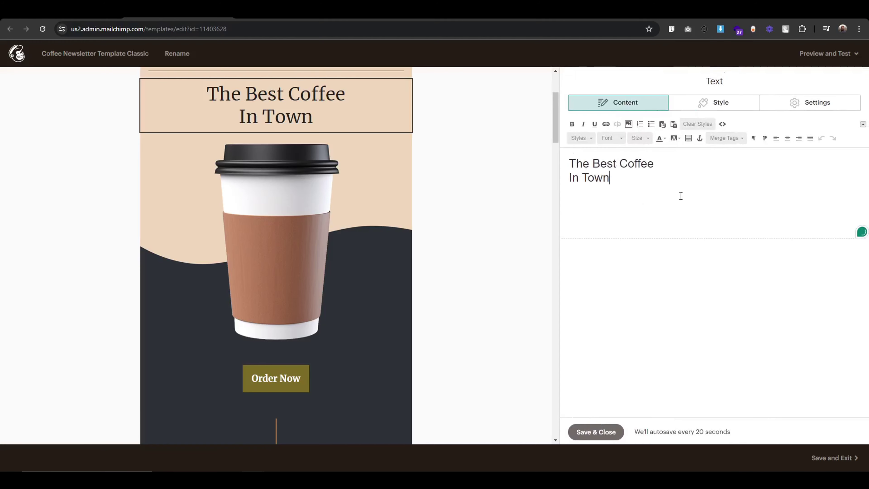
key(ctrl+a)
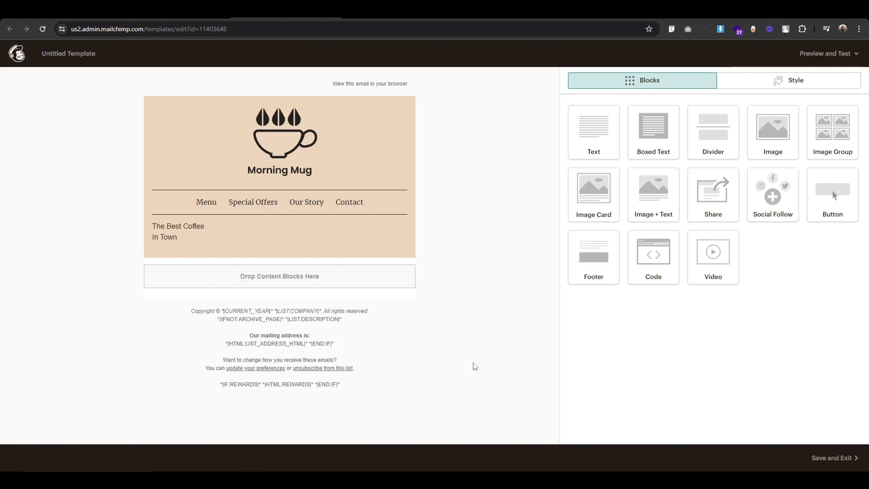
Step: Apply the heading 1 style to all of the "The Best Coffee In Town" text and save the block
click(357, 232)
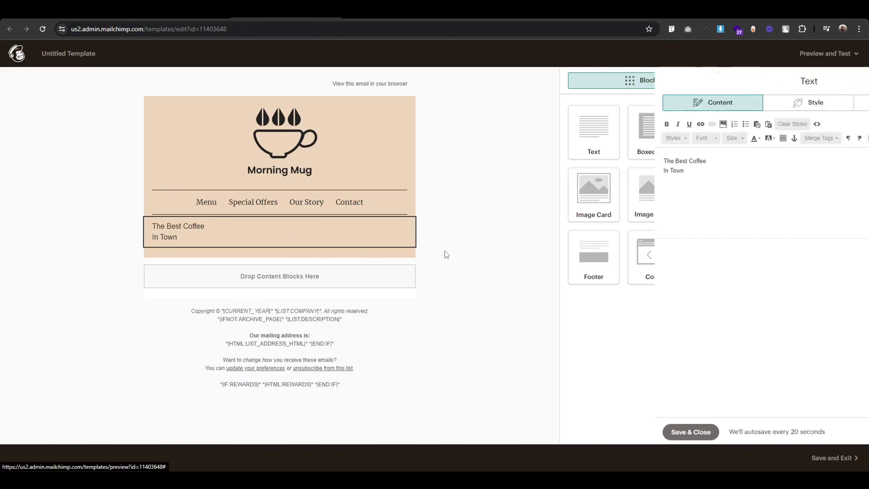
click(626, 187)
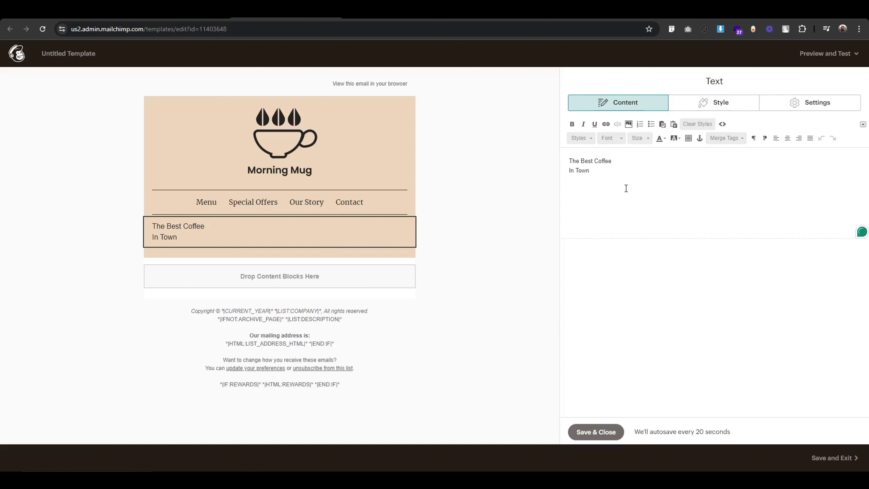
key(ctrl+a)
click(581, 138)
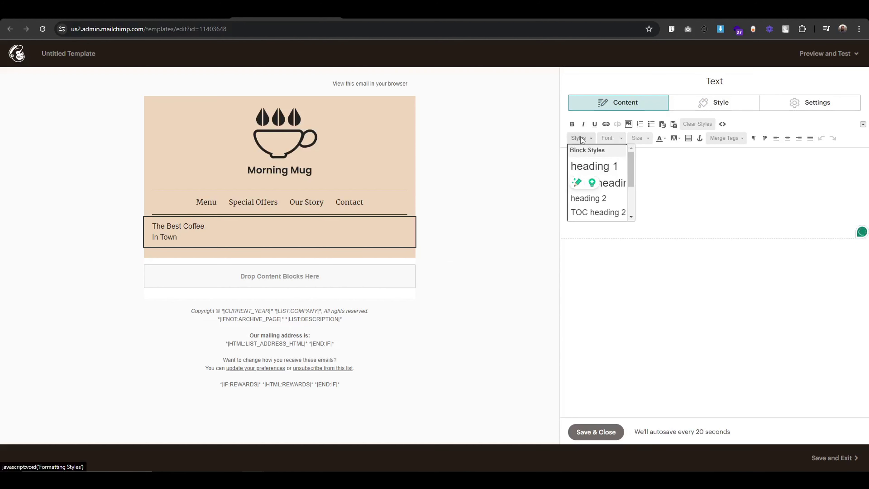
click(590, 167)
click(592, 434)
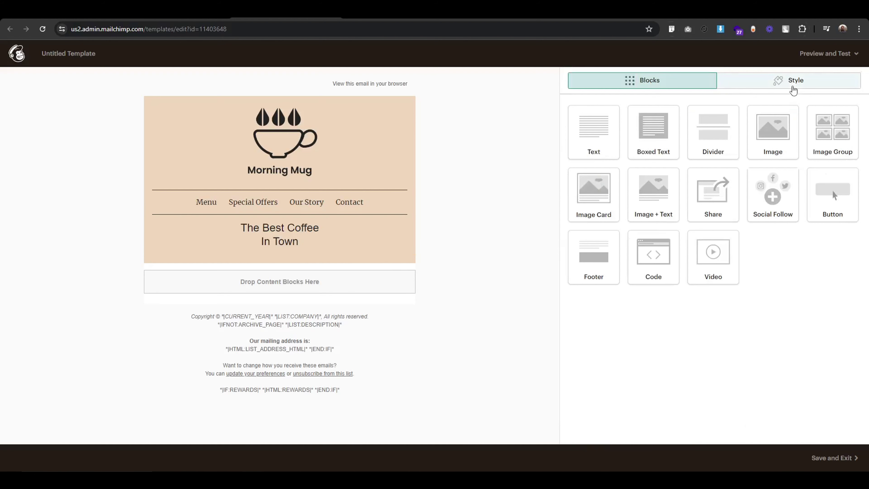
Step: In the page styles, set the Heading 1 font to Merriweather
click(792, 88)
click(575, 107)
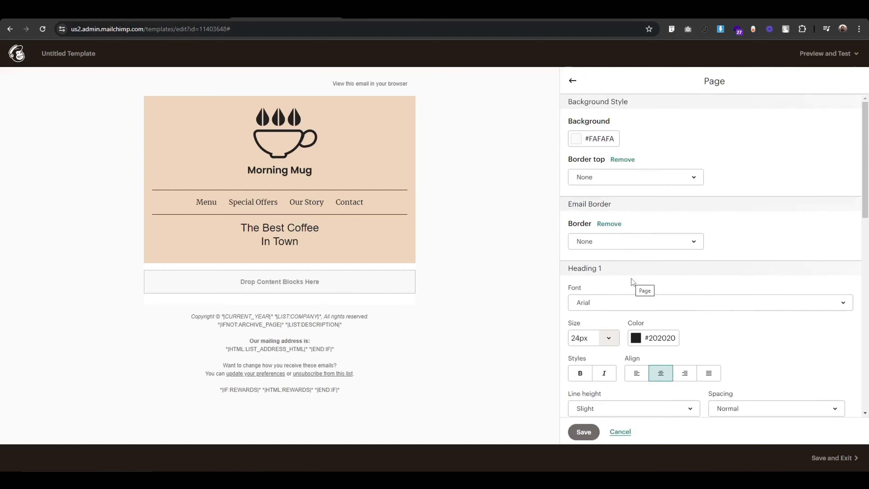
scroll(631, 279, down, 3)
click(600, 213)
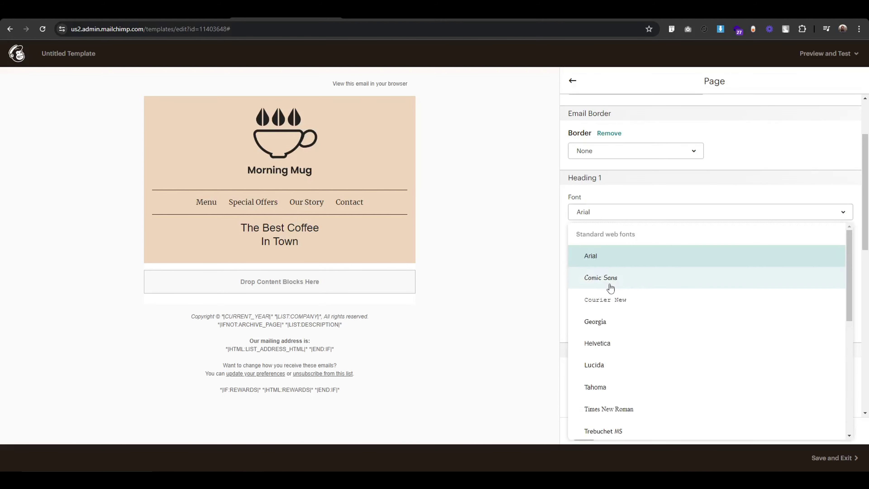
scroll(612, 333, down, 6)
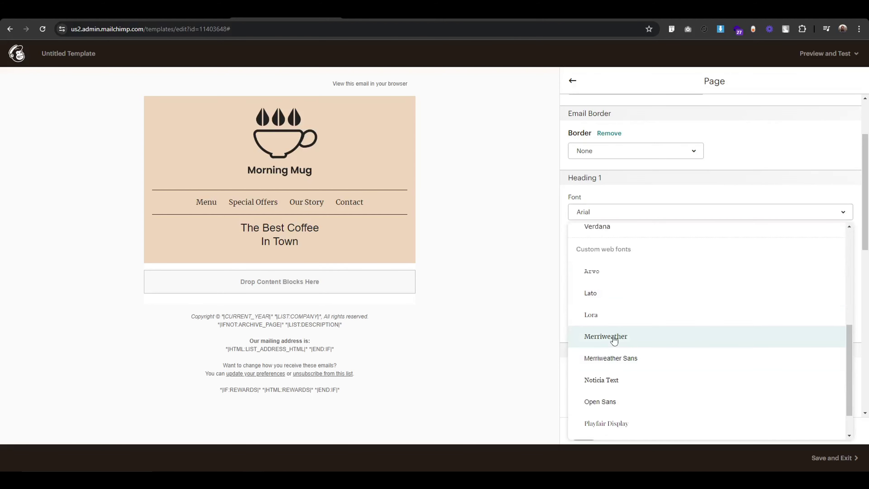
click(614, 337)
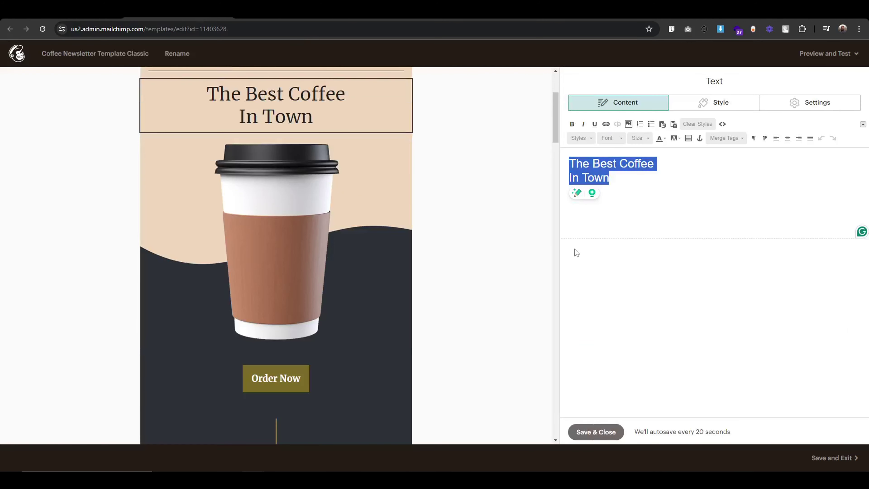
Step: In the finished coffee template, check the Heading 1 size and color code in the page styles
click(620, 433)
click(790, 79)
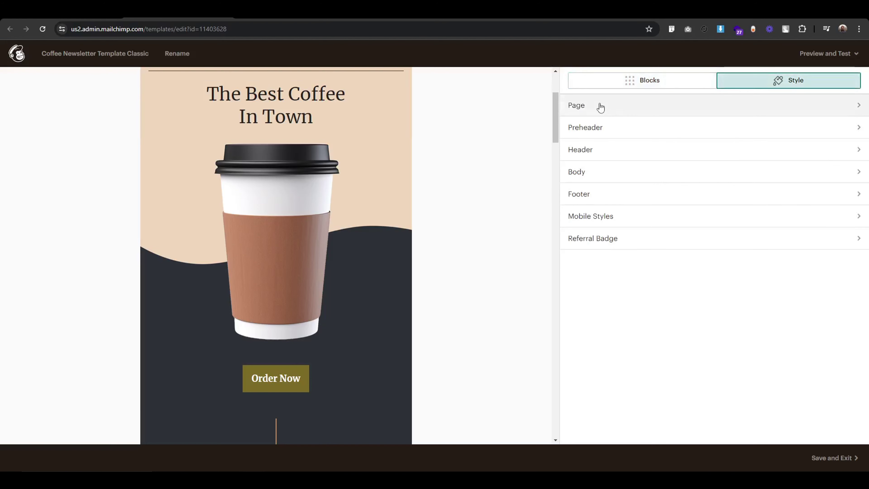
click(601, 108)
scroll(612, 329, down, 3)
click(661, 263)
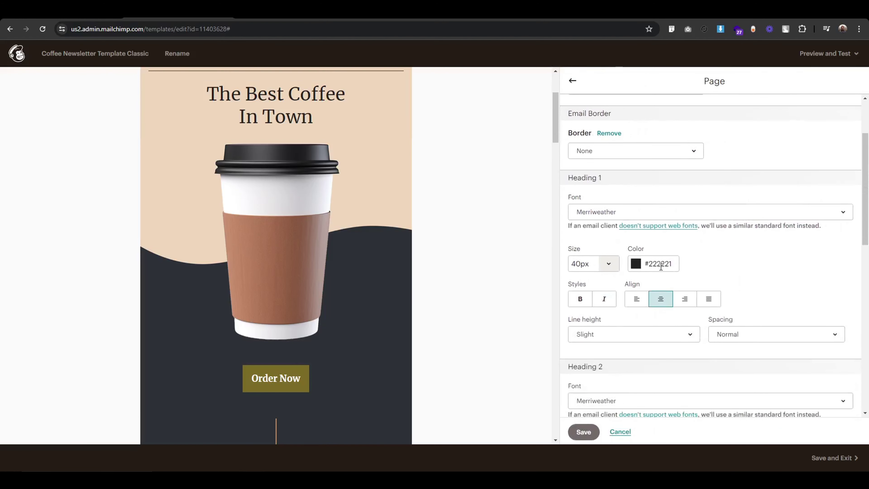
click(651, 337)
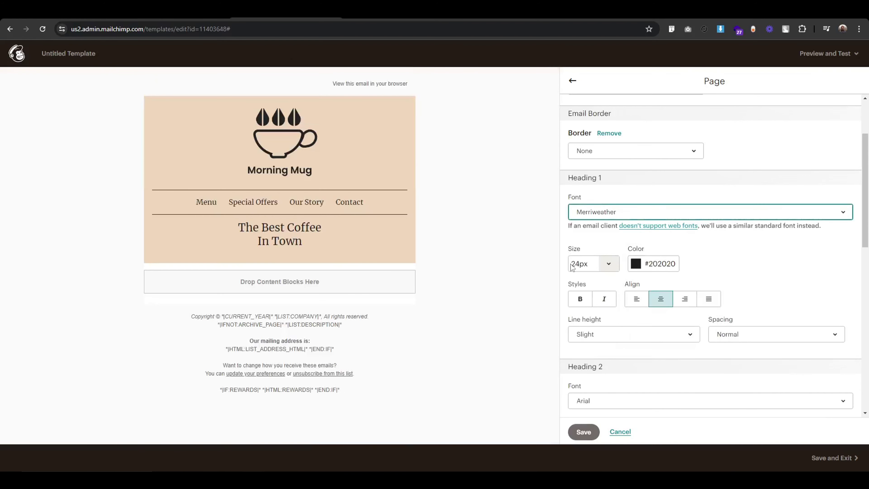
Step: In the new template, set the Heading 1 size to 40 px and its color to #222221, and save the page styles
click(578, 263)
text(41)
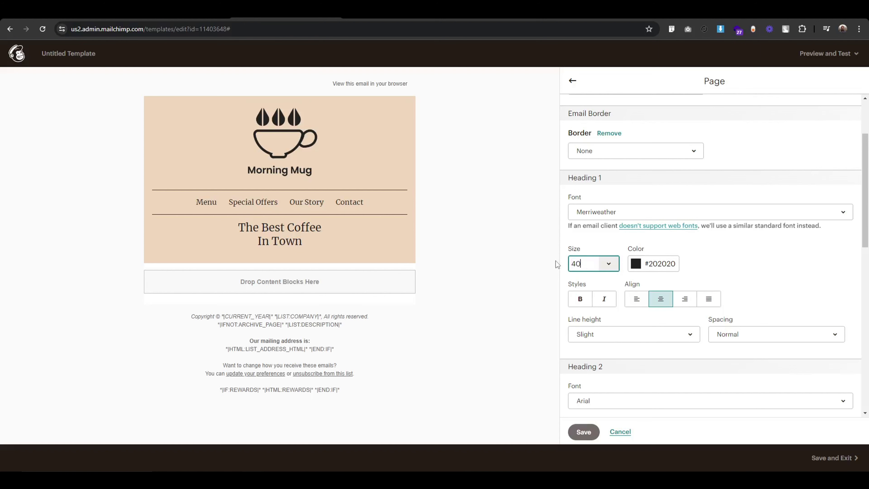
click(667, 265)
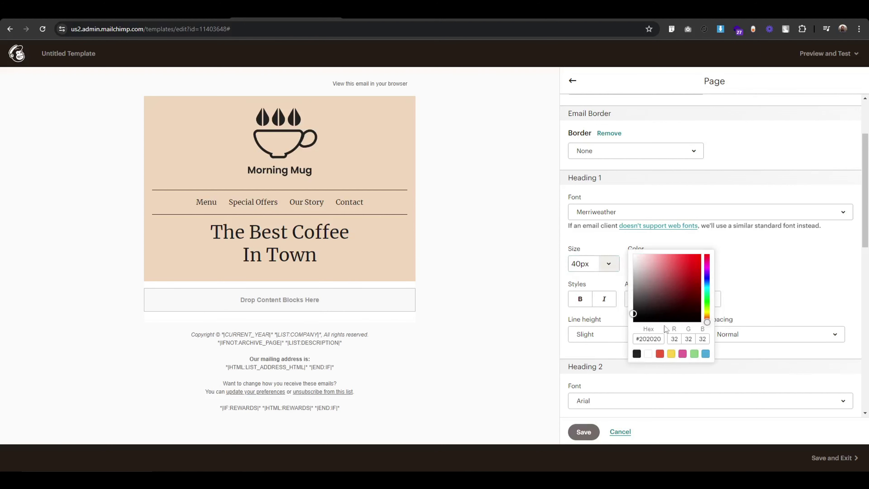
double_click(662, 338)
text(222221)
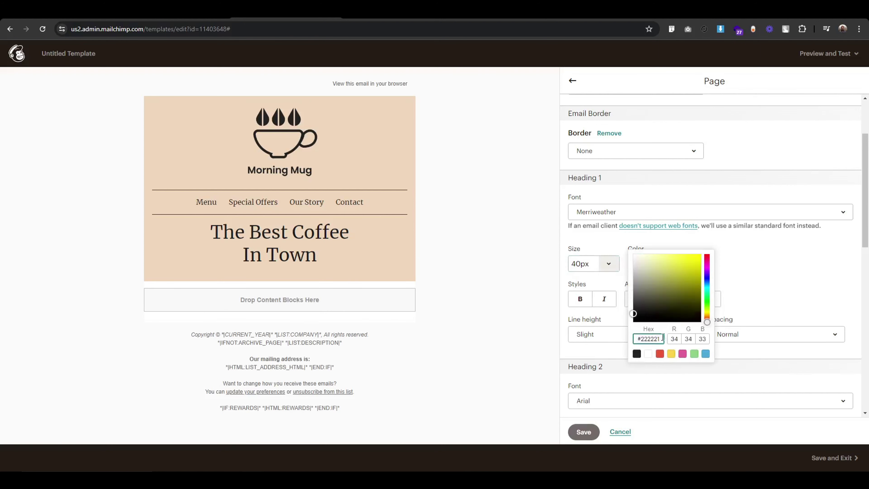
click(582, 432)
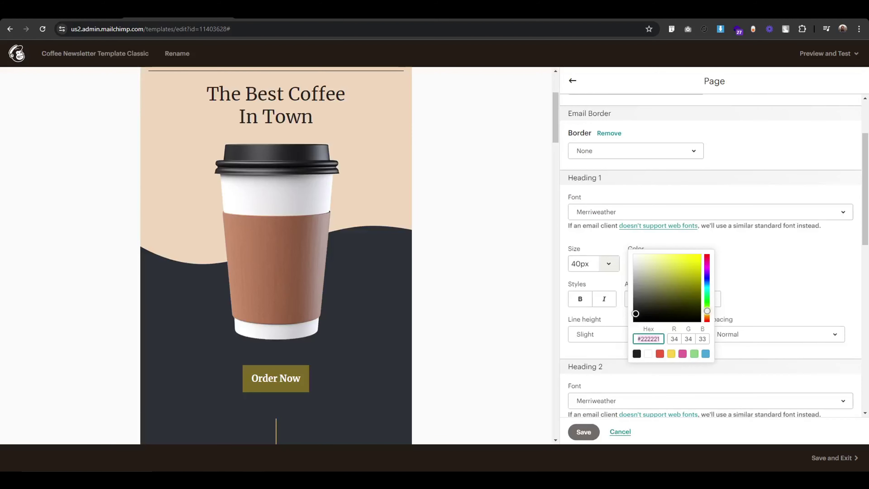
Step: In the finished coffee template, open the borderless divider between the menu and the heading to check its settings
scroll(460, 335, up, 5)
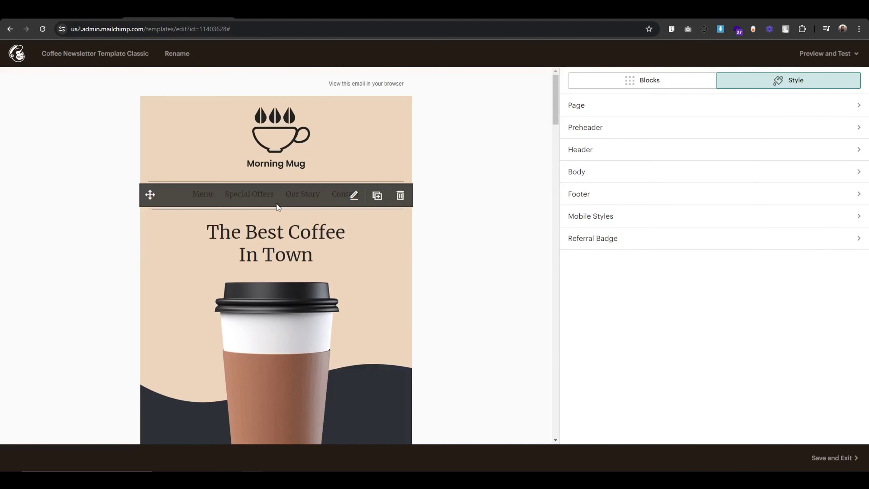
mouse_move(348, 236)
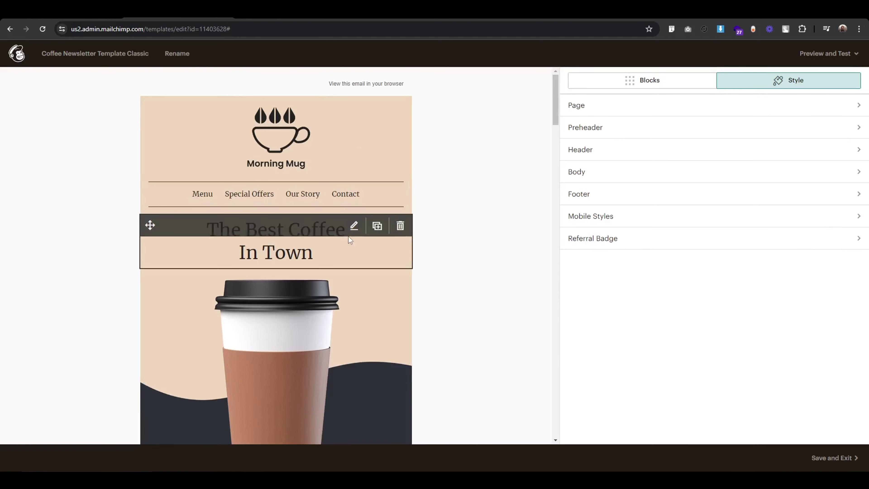
click(353, 214)
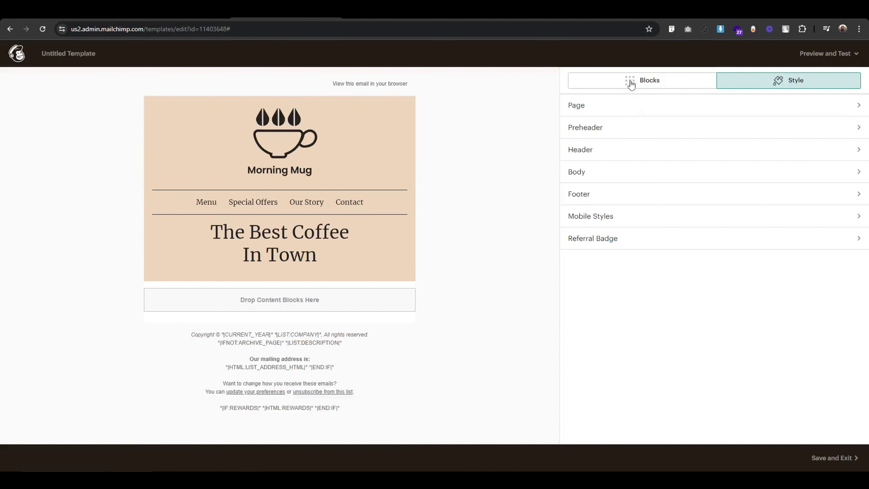
Step: Add a divider above the new template's heading with 5 px top and bottom padding and no border, and save it
click(630, 84)
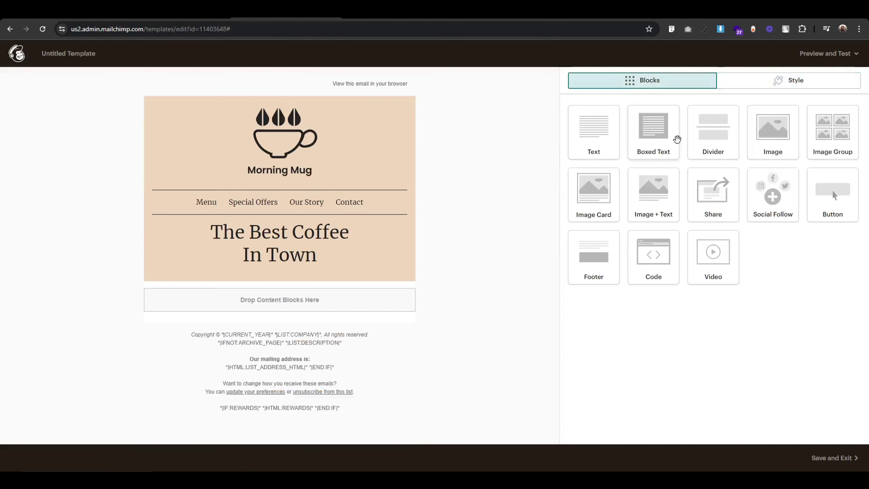
drag(713, 132, 335, 233)
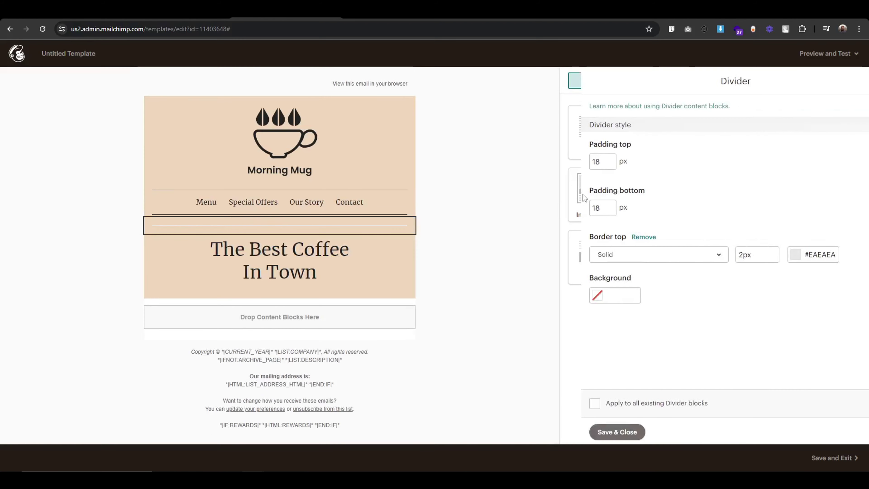
double_click(578, 161)
text(5)
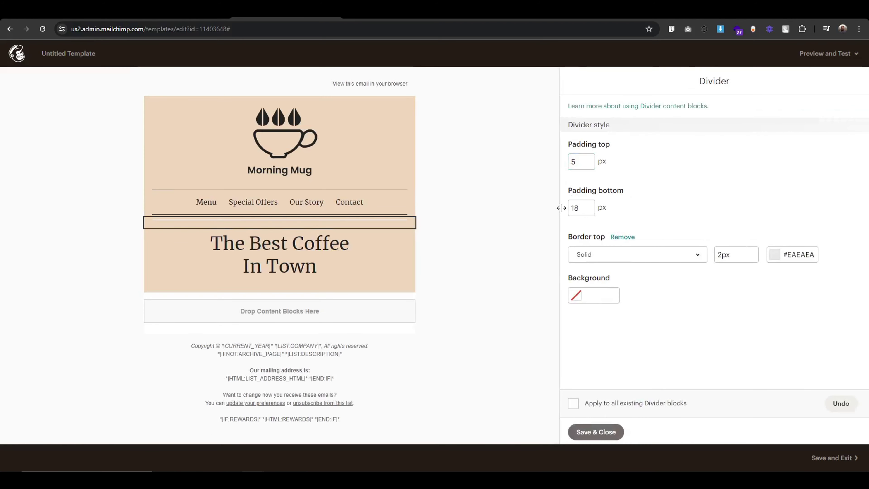
double_click(580, 208)
text(5)
click(622, 236)
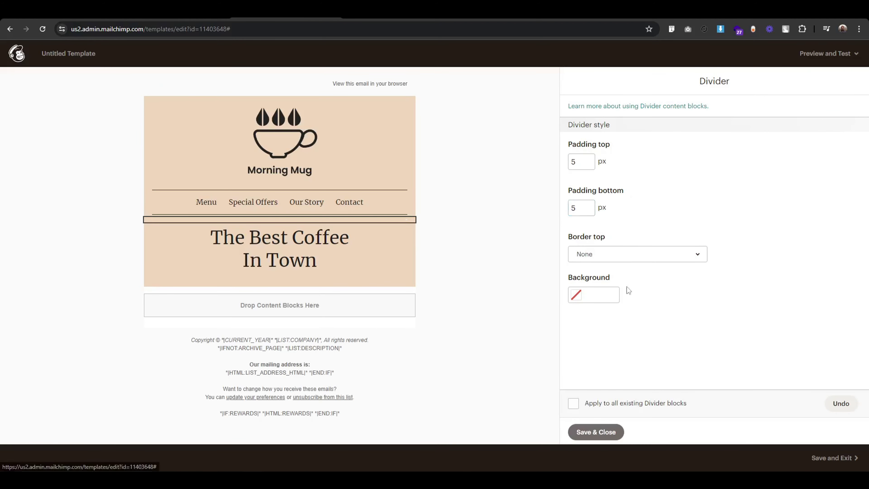
click(607, 431)
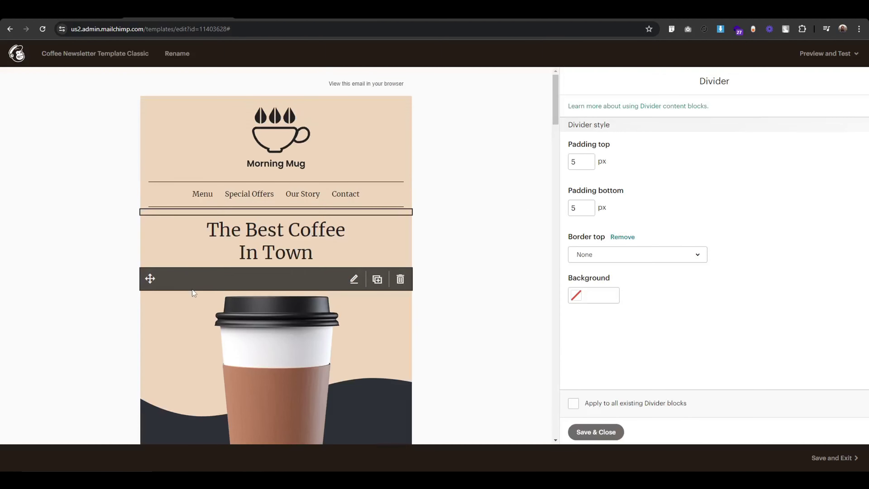
Step: Add an image block below the new template's heading and upload Banner-2.png into it
scroll(198, 293, down, 4)
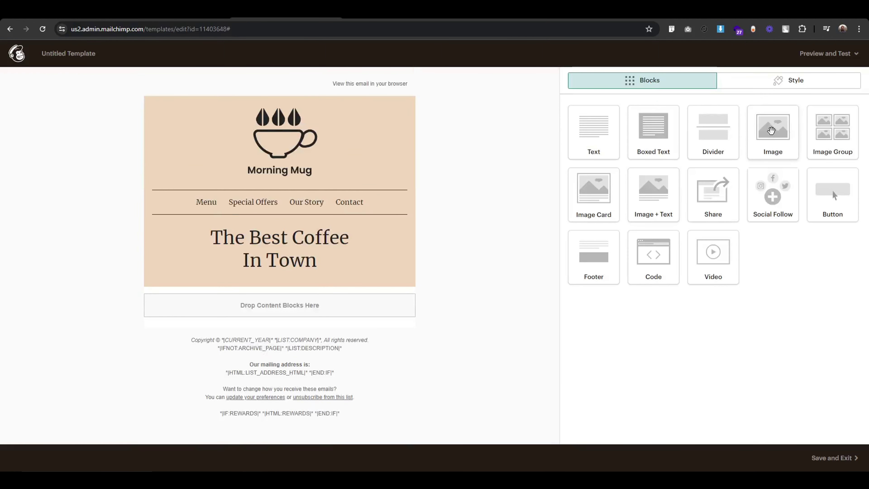
drag(772, 130, 282, 266)
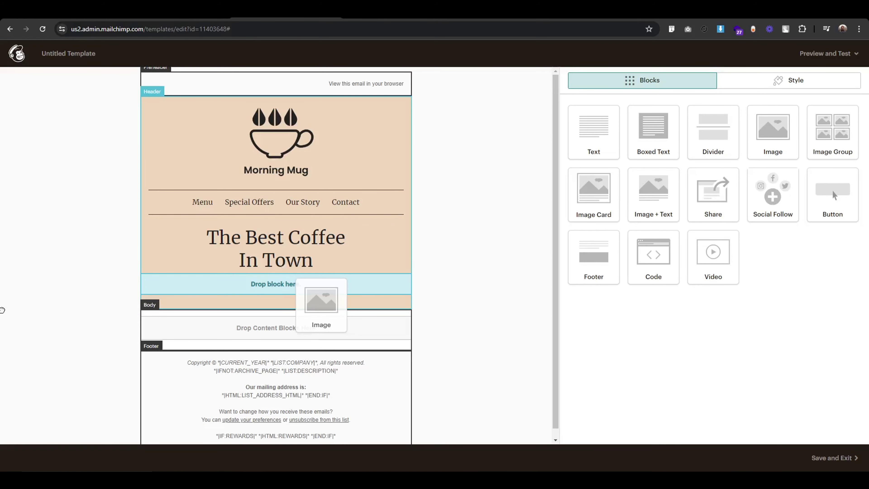
drag(321, 303, 321, 303)
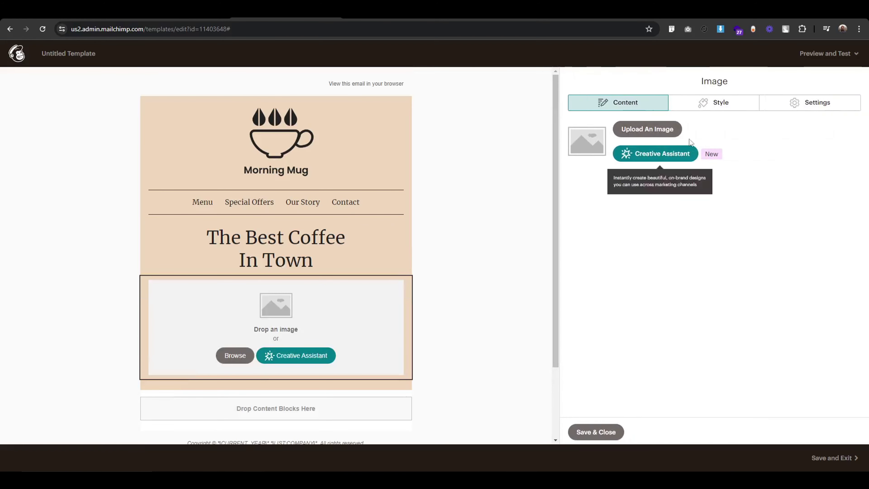
click(631, 151)
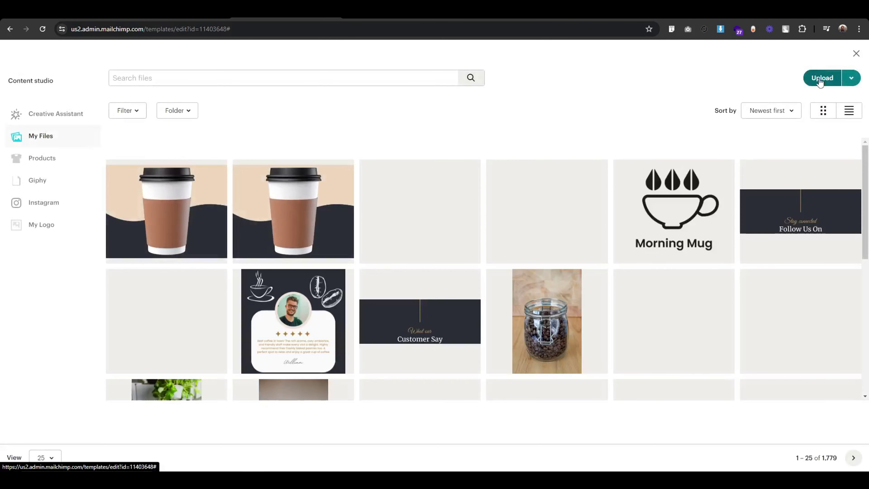
click(822, 77)
click(214, 83)
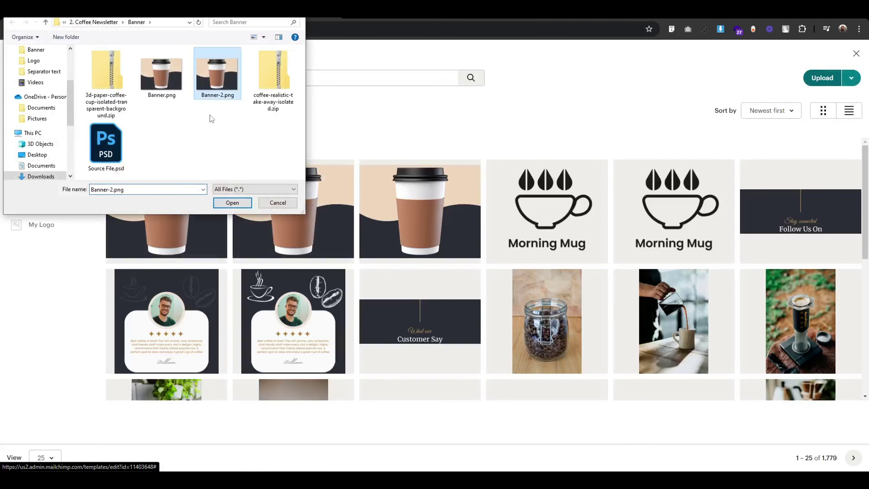
click(233, 203)
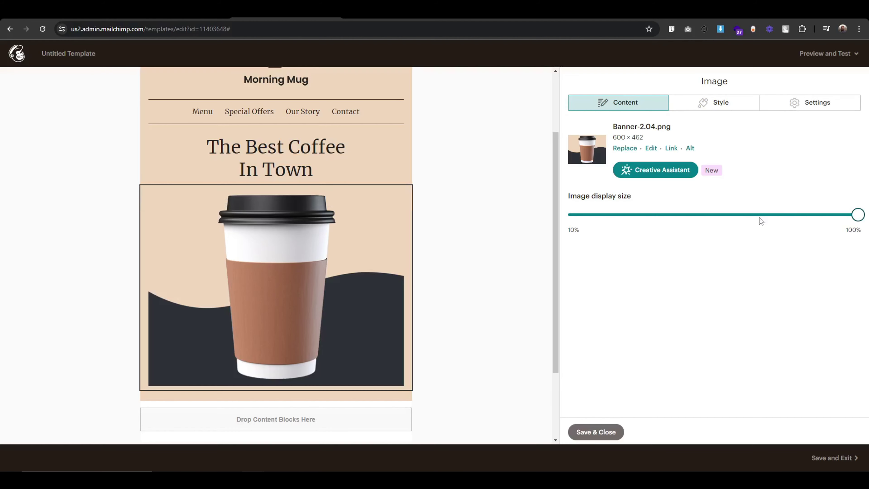
Step: Set the banner image's margins to edge to edge and save the block
click(817, 107)
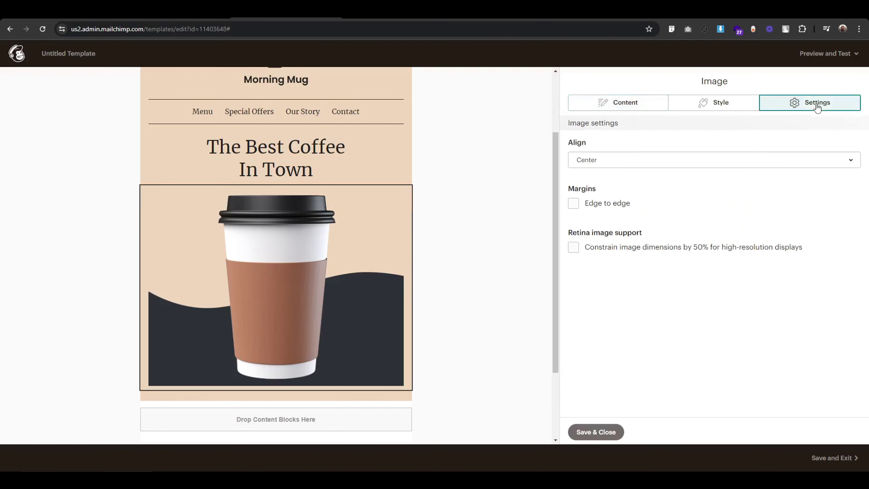
click(573, 204)
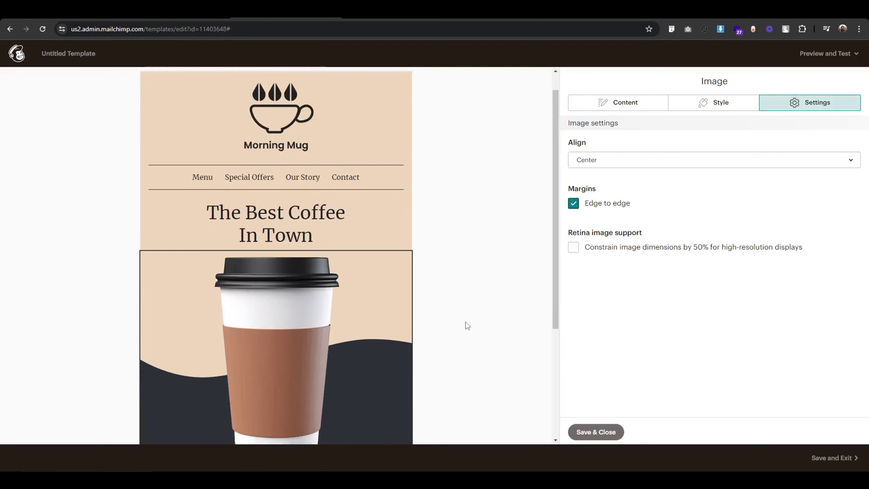
click(582, 428)
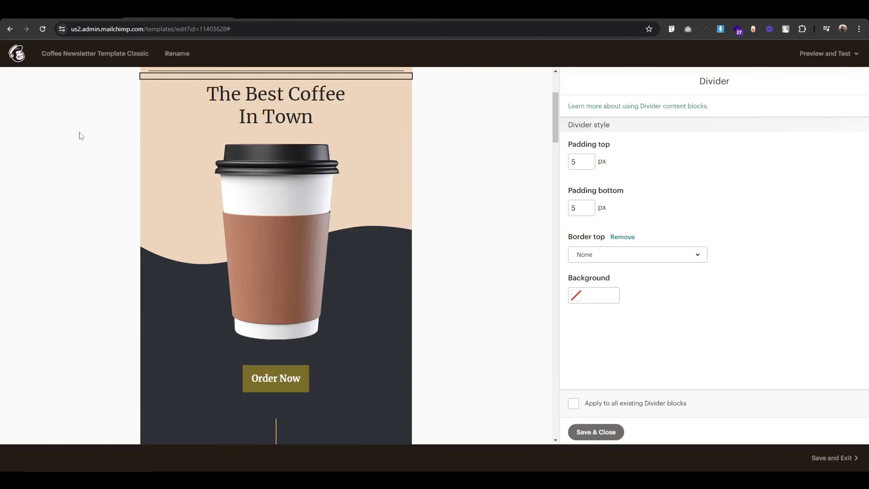
Step: Check the finished template's divider below its heading, and add a matching borderless one with 5 px top and bottom padding to the new template
scroll(50, 282, up, 3)
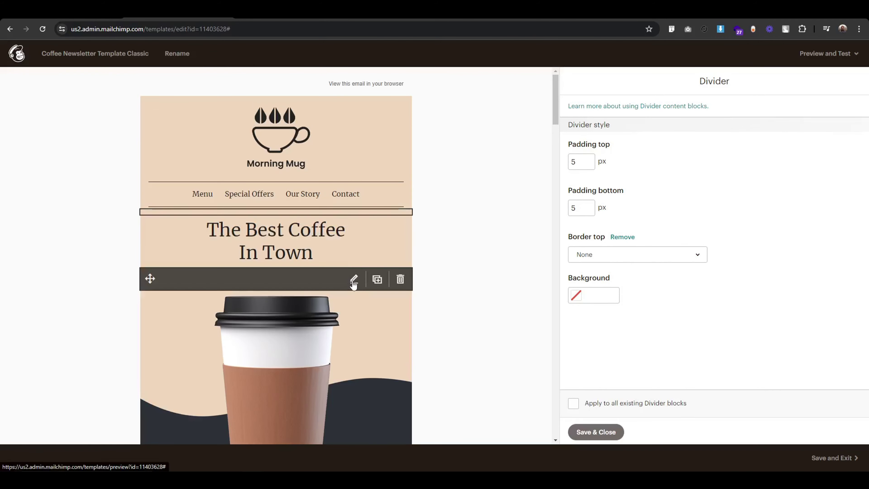
click(209, 280)
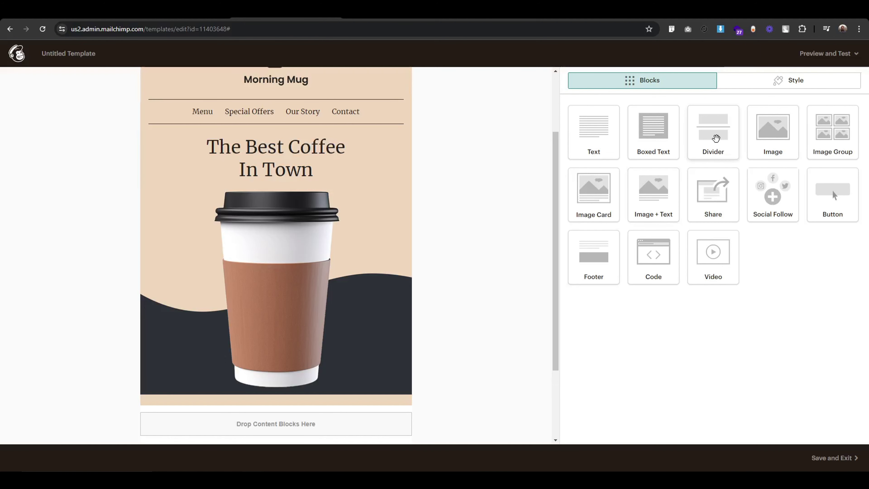
drag(716, 138, 263, 248)
drag(271, 194, 274, 191)
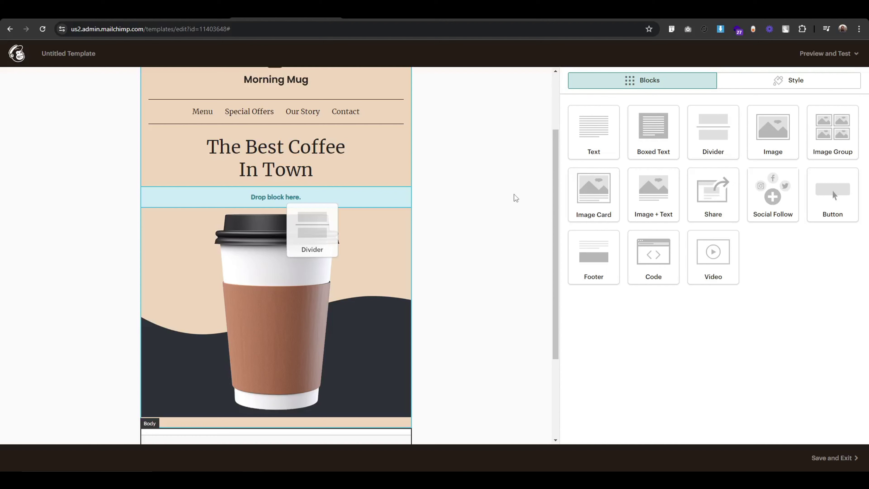
double_click(580, 161)
text(5)
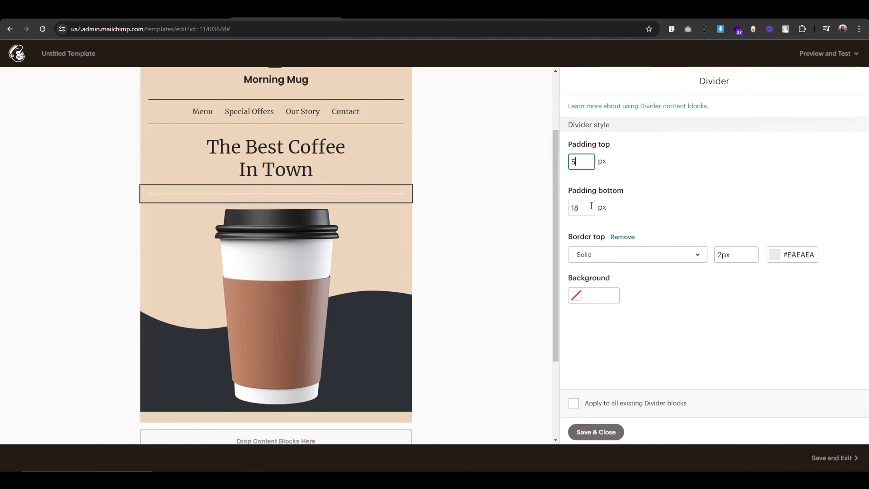
double_click(589, 207)
text(5)
click(622, 237)
click(596, 432)
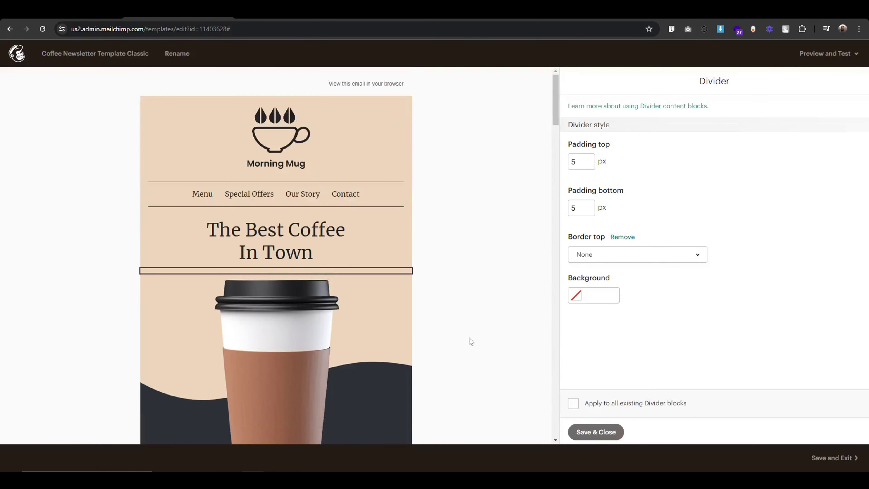
Step: Add a button block below the banner image in the new template
scroll(466, 307, down, 5)
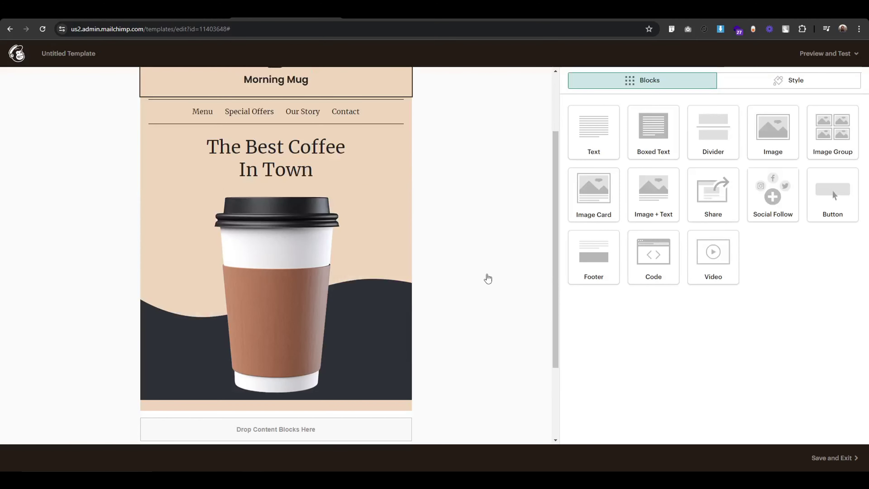
scroll(487, 277, down, 4)
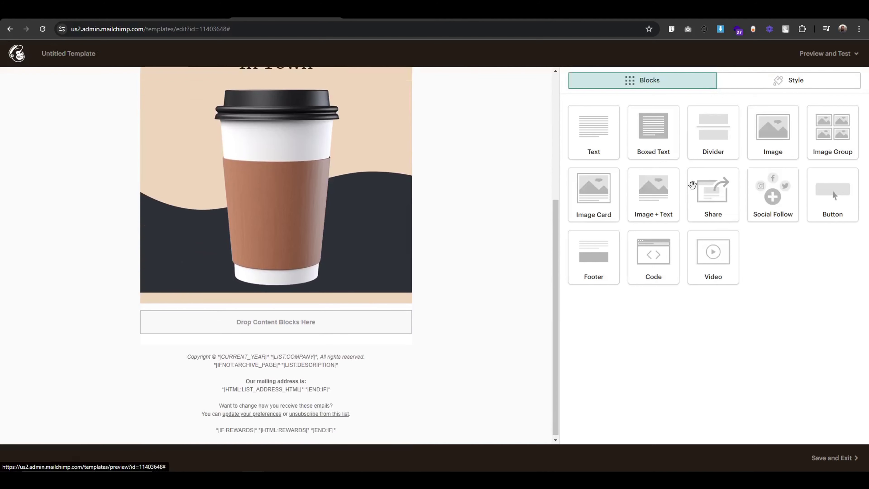
drag(832, 194, 2, 338)
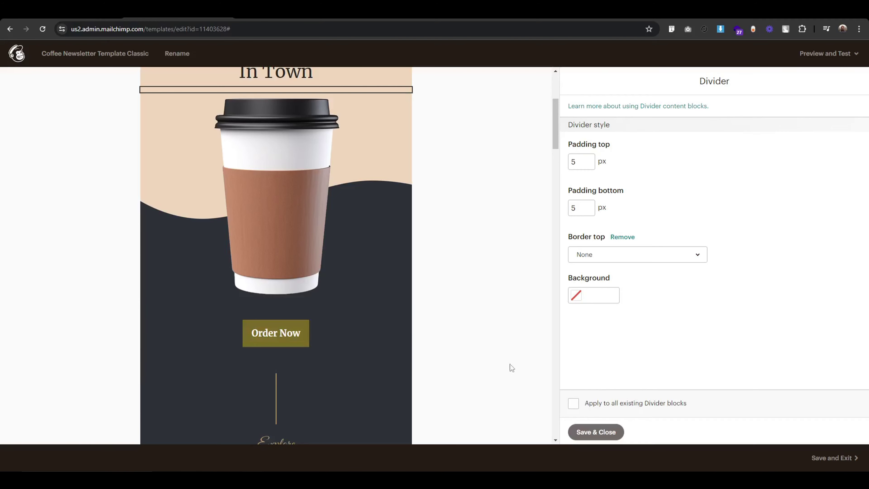
Step: In the finished coffee template, copy the body background color code #2e3138 from the body styles
click(584, 433)
click(591, 174)
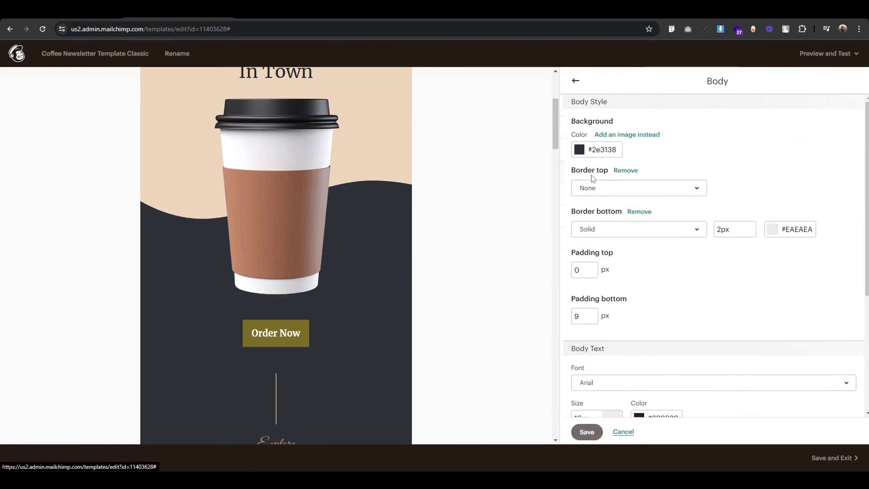
click(605, 151)
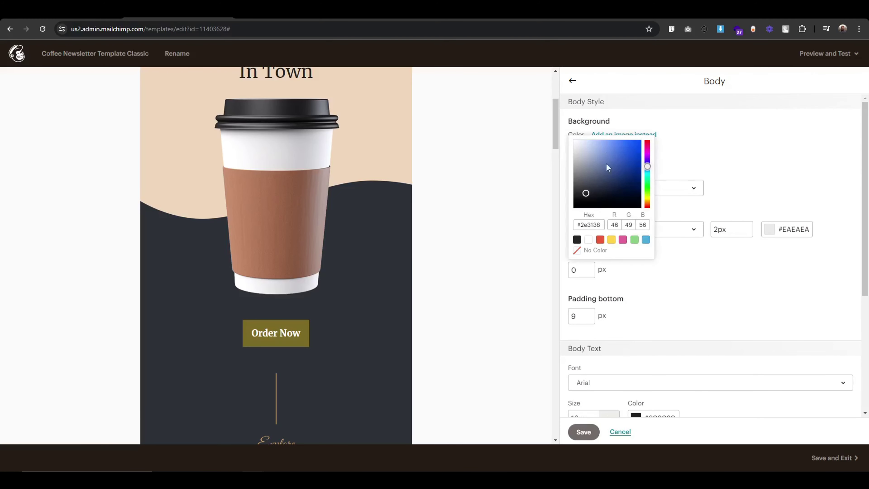
click(592, 225)
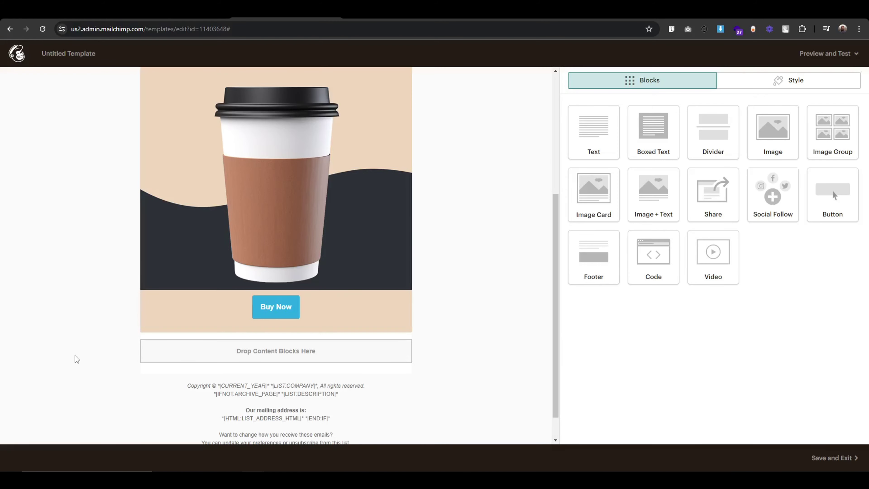
Step: In the new template, set the body background color to #2e3138 and save the body styles
scroll(75, 358, down, 2)
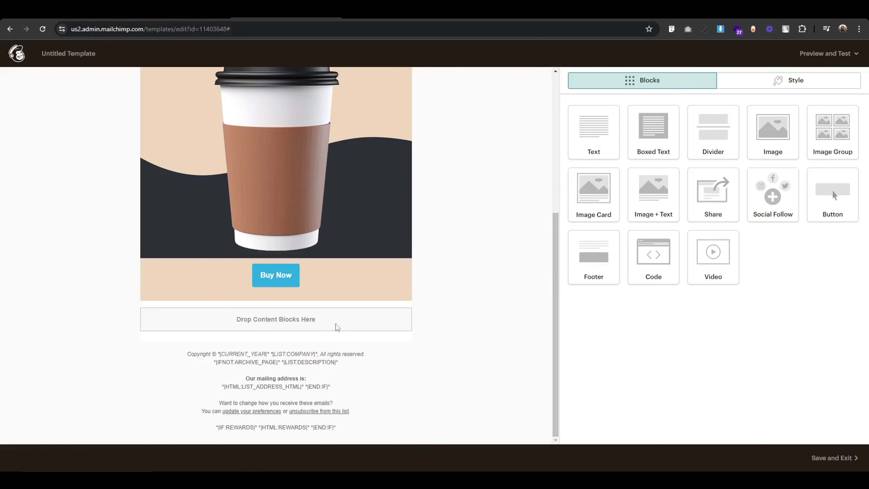
click(792, 85)
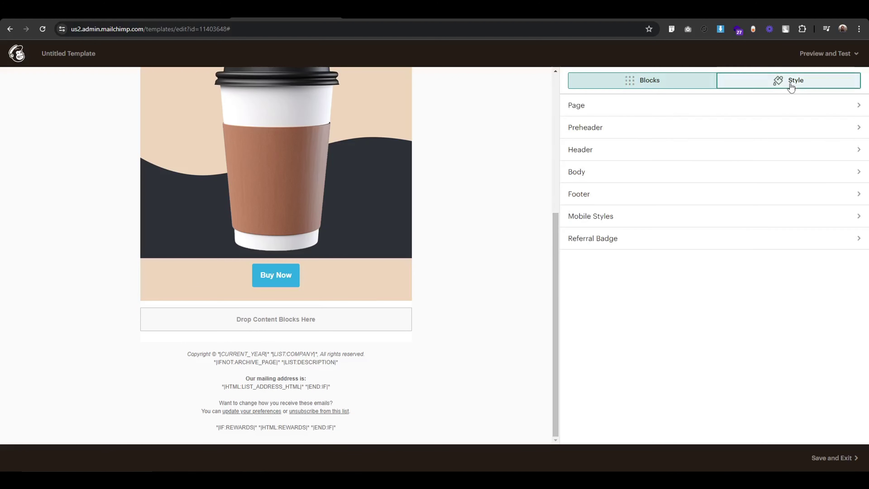
click(589, 175)
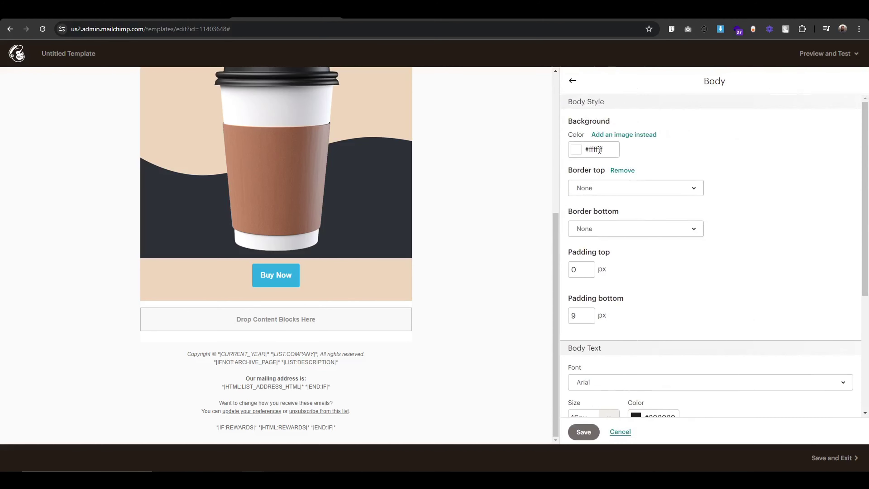
click(588, 150)
click(597, 225)
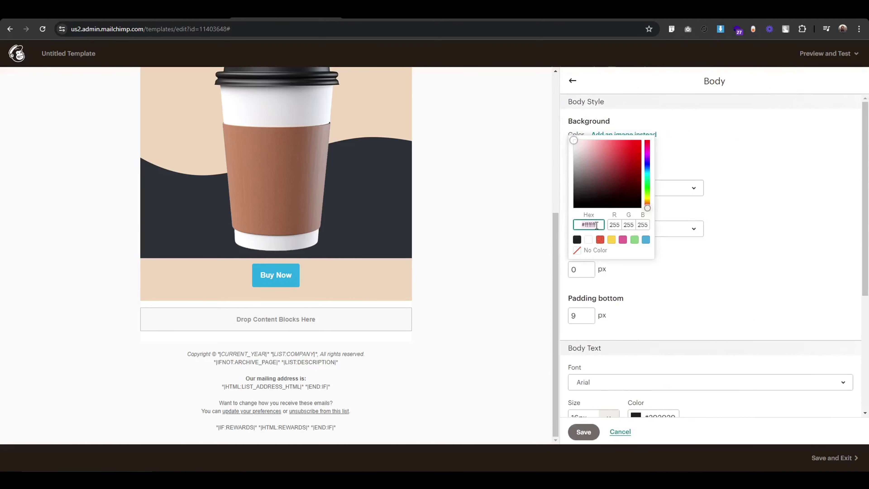
click(584, 431)
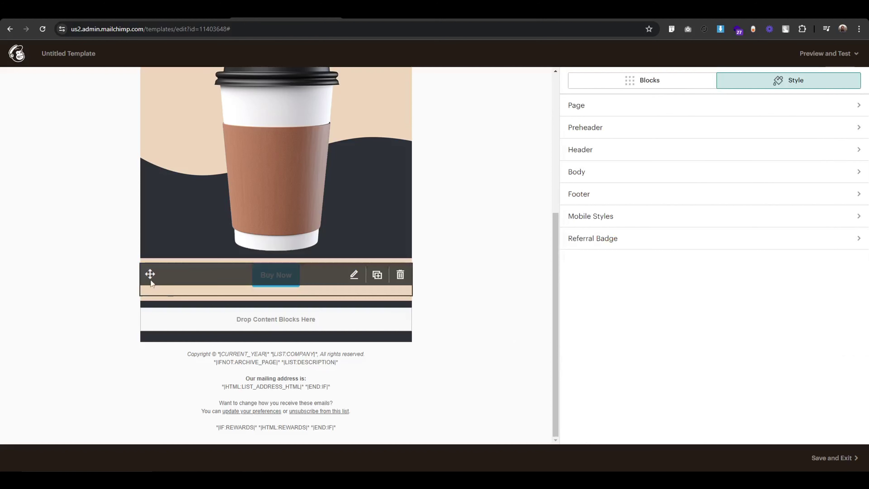
Step: Move the Buy Now button block into the dark body section and delete the two empty blocks between it and the banner image
drag(150, 274, 1, 335)
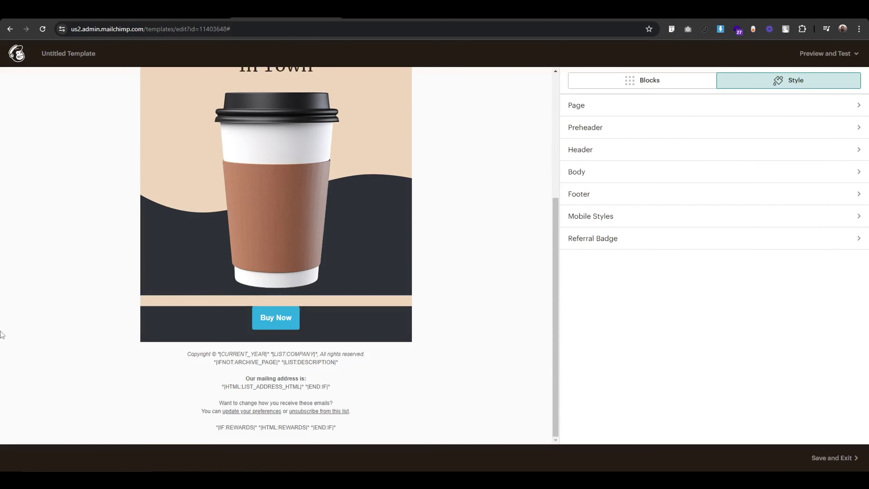
mouse_move(367, 333)
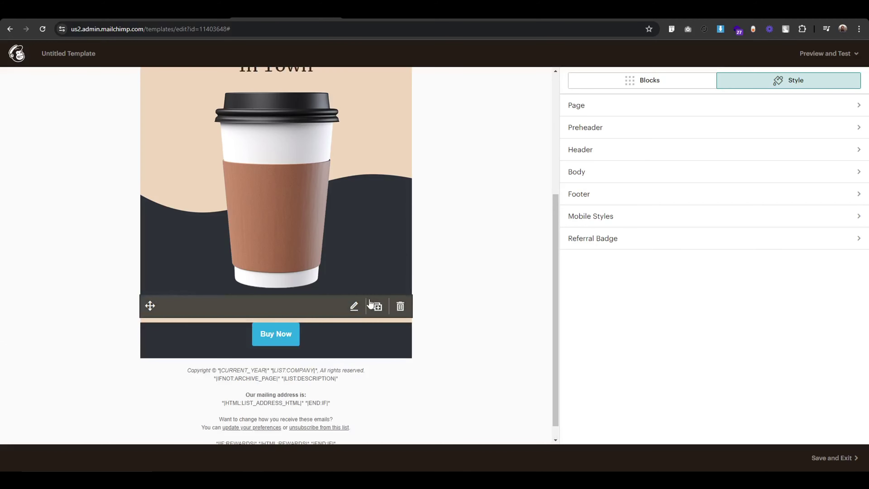
click(400, 306)
click(315, 306)
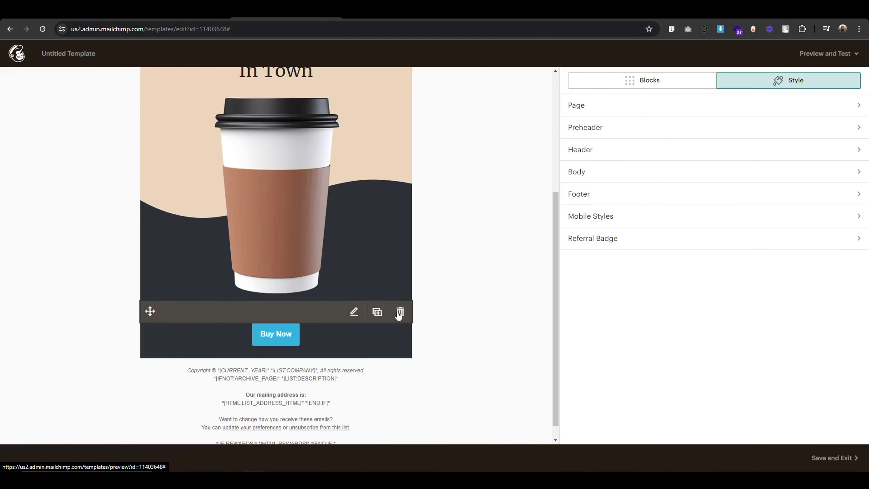
click(400, 312)
key(Escape)
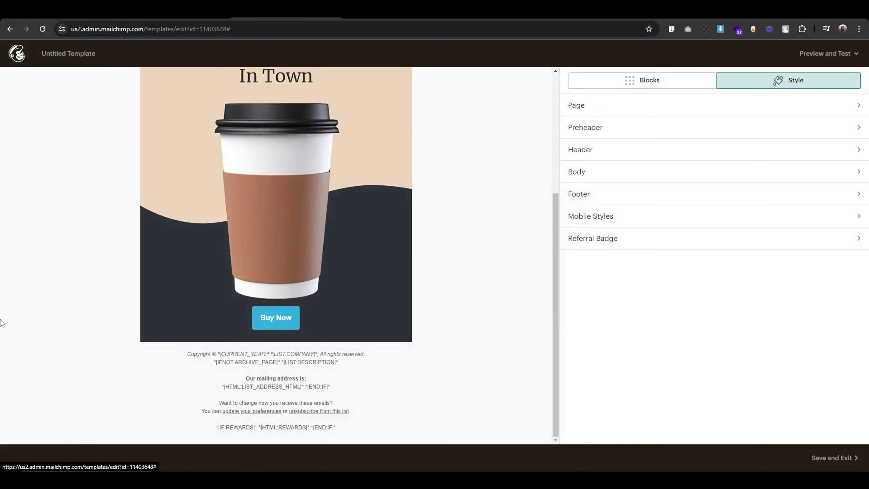
Step: Check the finished template's divider below its banner, and add a matching borderless one with 20 px top and bottom padding above the new template's button
click(678, 85)
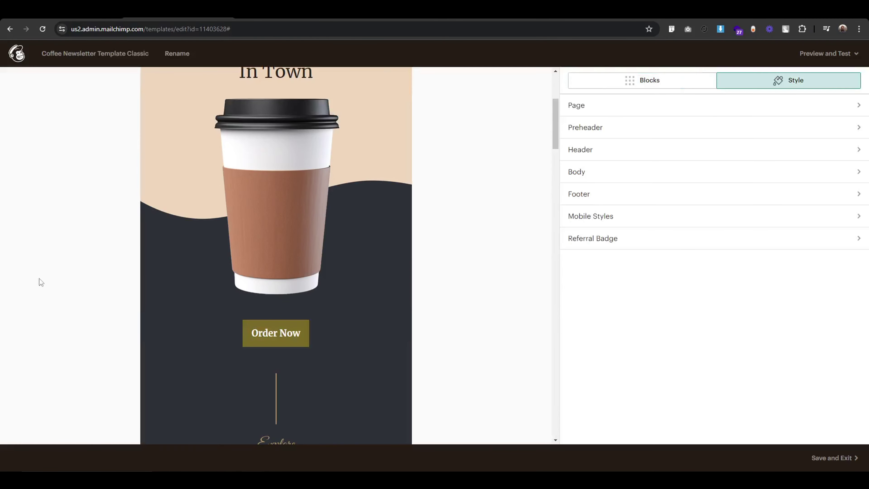
scroll(41, 294, down, 3)
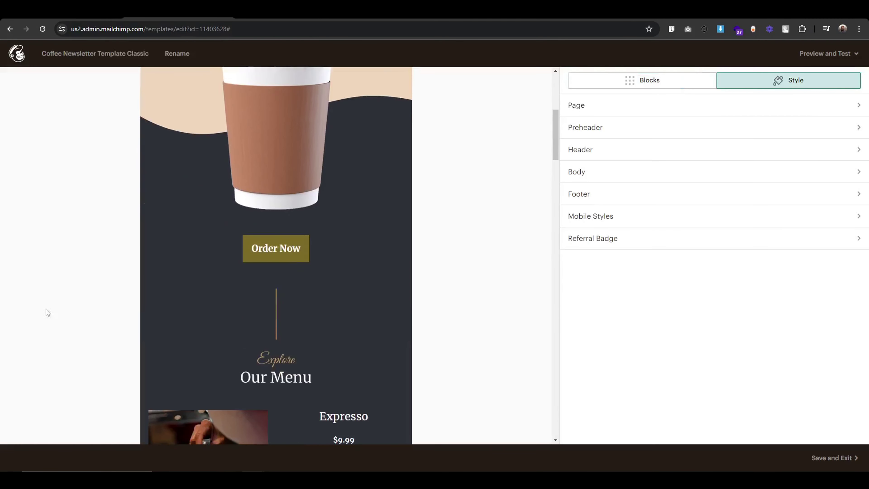
click(353, 222)
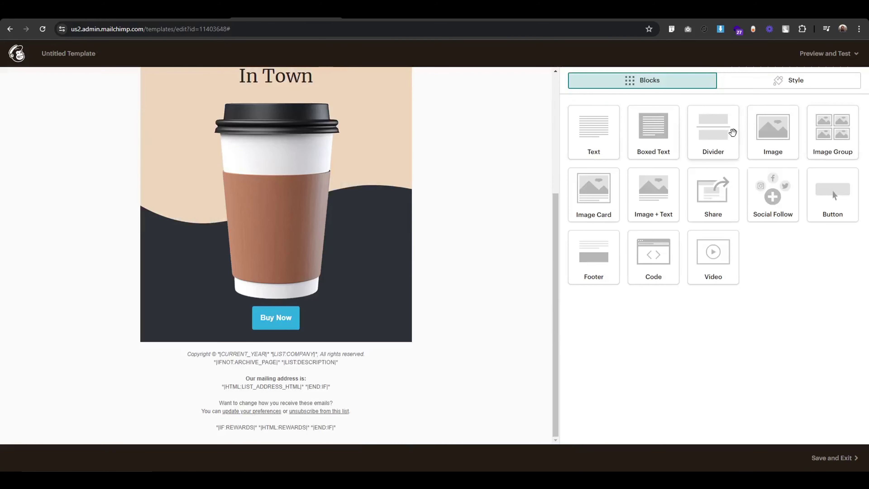
drag(714, 133, 276, 318)
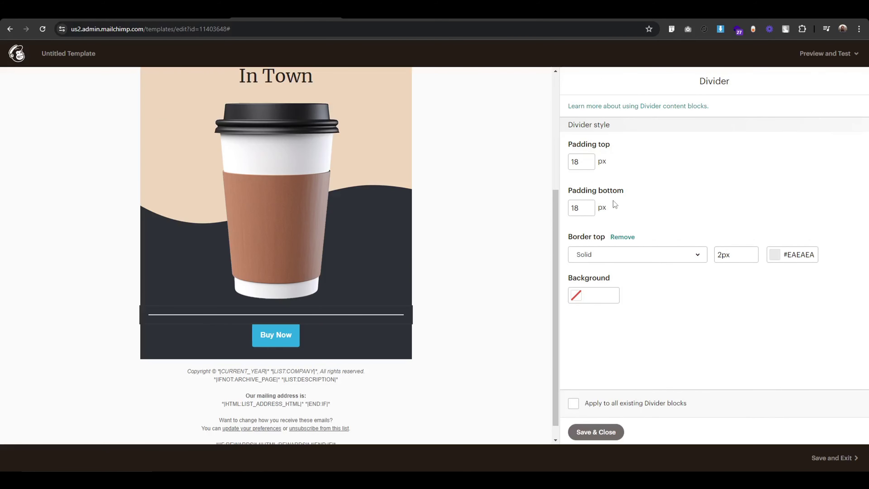
double_click(578, 208)
text(21)
double_click(582, 161)
text(20)
click(623, 237)
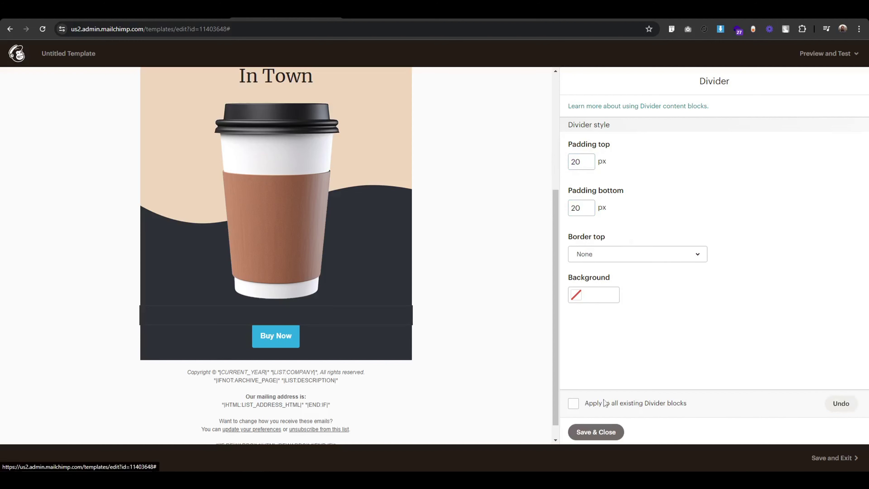
click(588, 432)
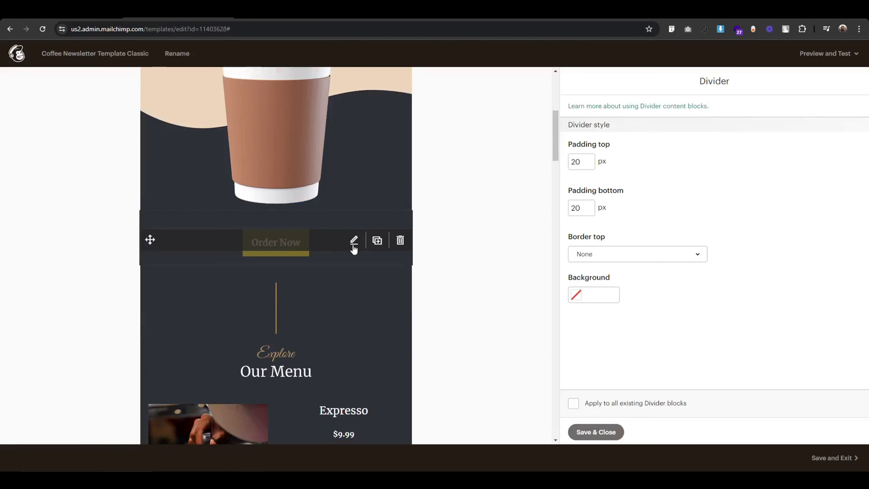
Step: Consult the finished template's order button, and set the new template's button text to "Order Now" with the web address cycloto.com
click(354, 247)
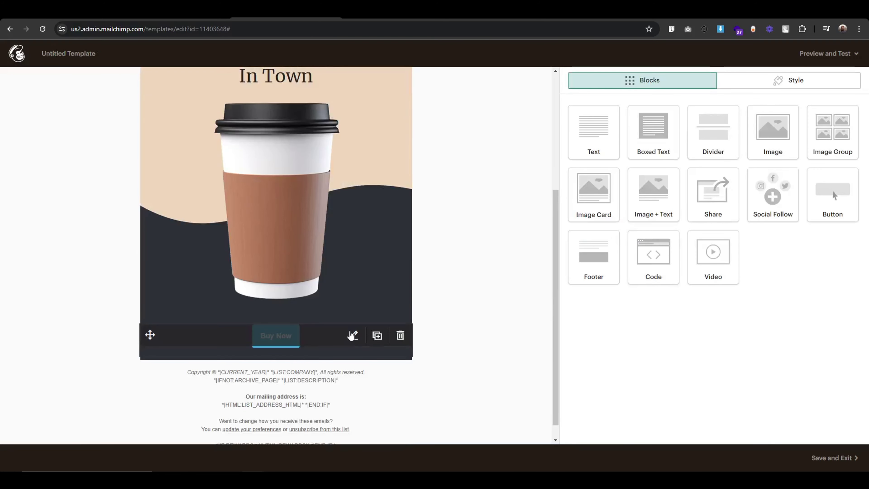
click(352, 336)
triple_click(607, 142)
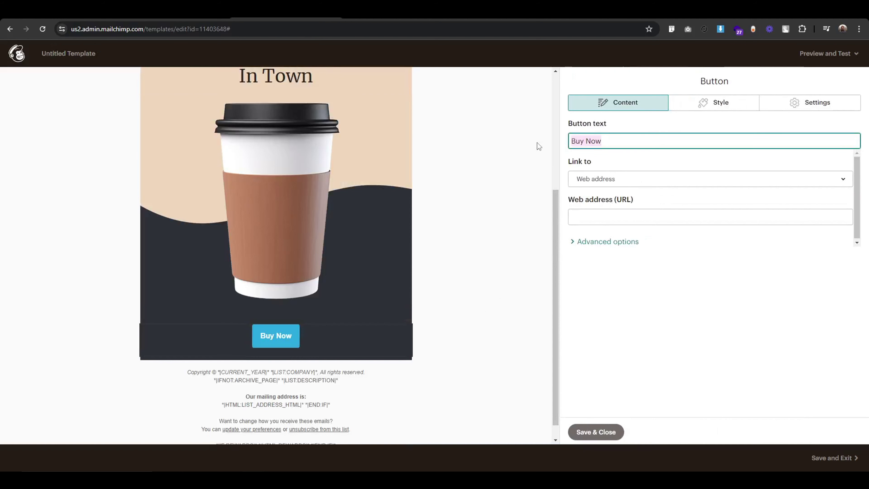
text(Order Now)
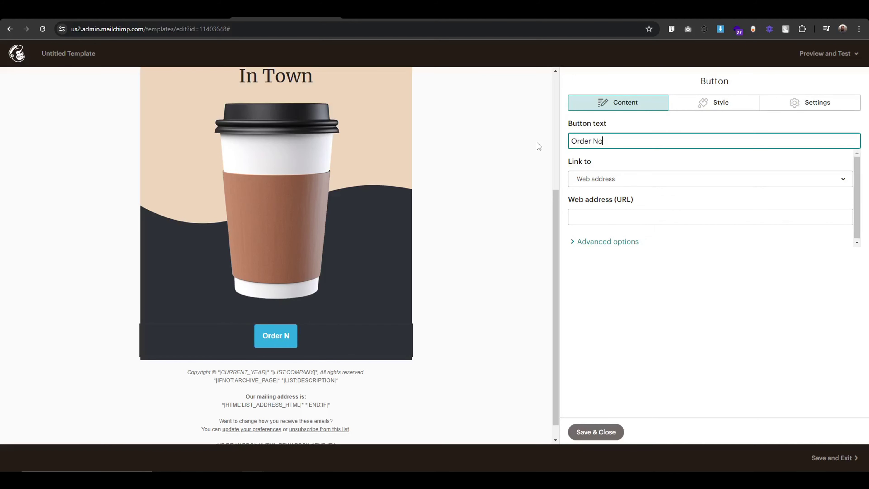
click(678, 221)
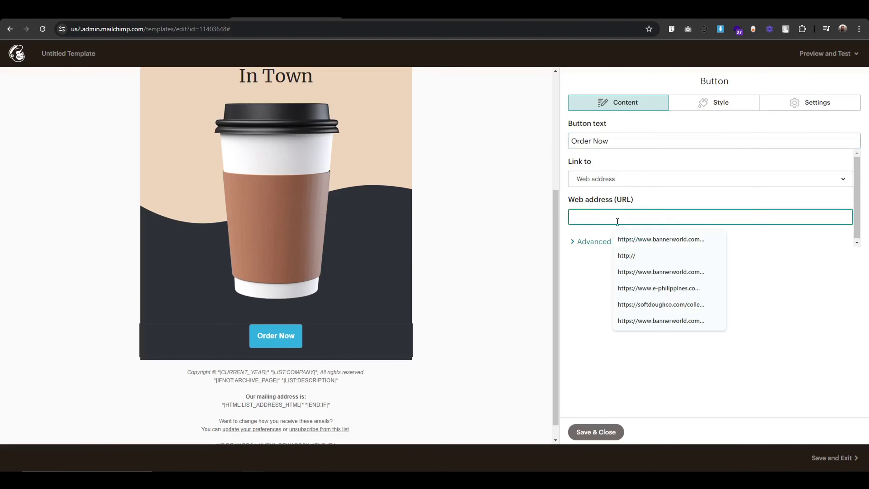
text(http://)
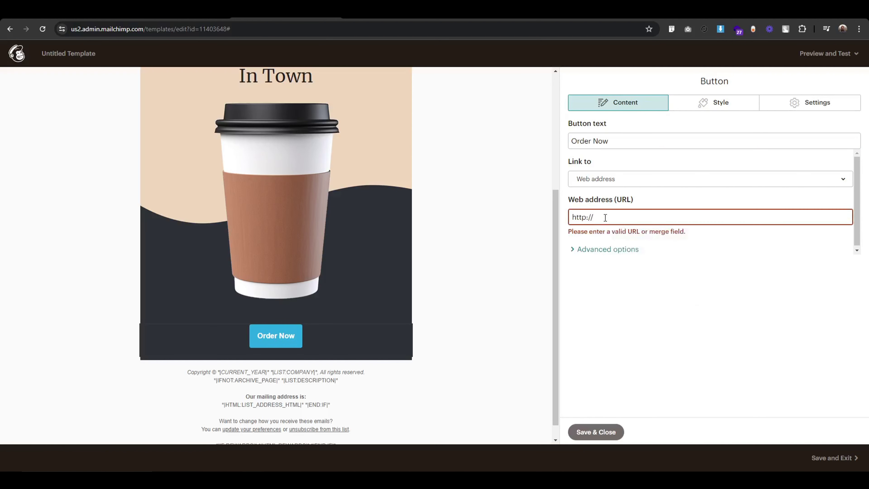
text(cycl)
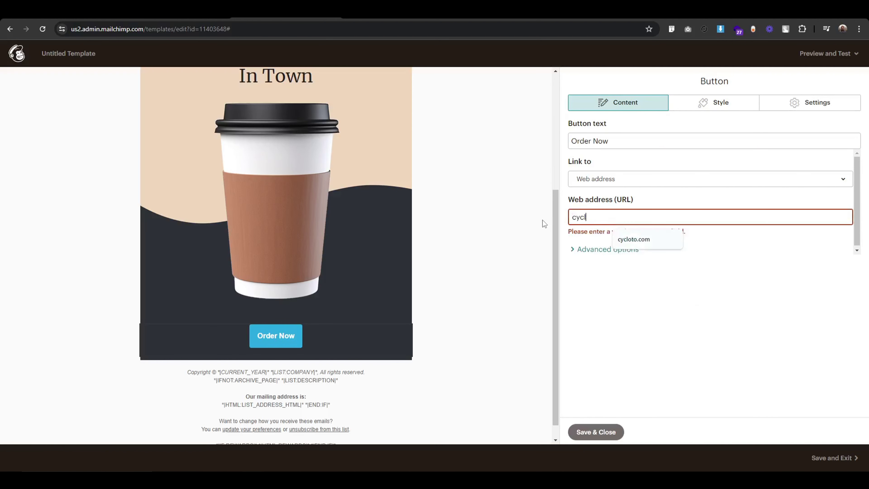
text(oto.com)
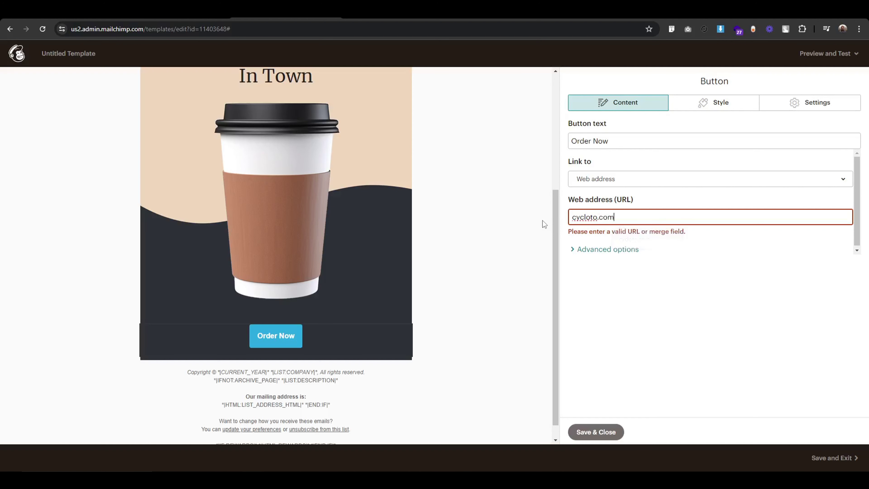
Step: Remove the new button's rounded corners, and copy the background color code #7c6b26 from the finished template's Order Now button
click(710, 102)
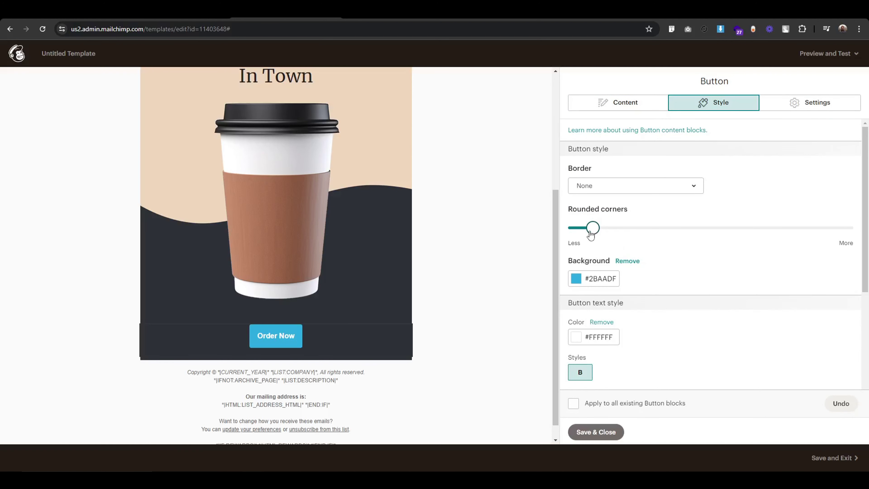
drag(596, 231, 570, 235)
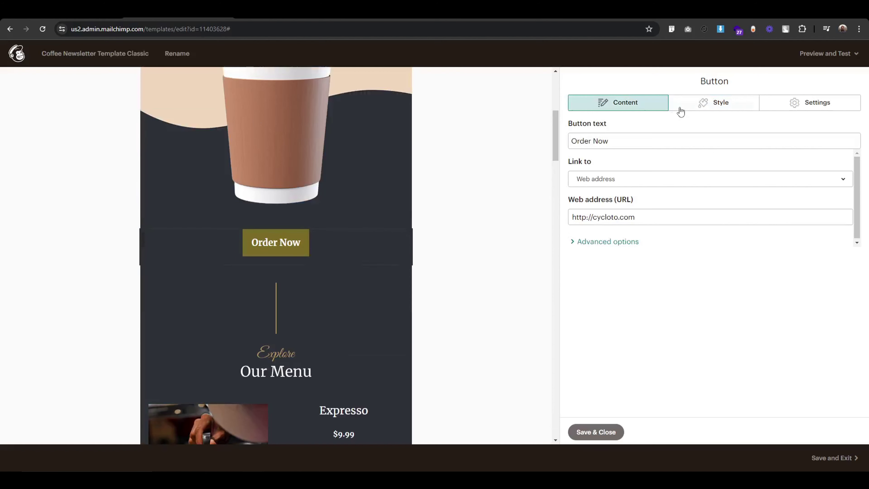
click(681, 107)
click(597, 280)
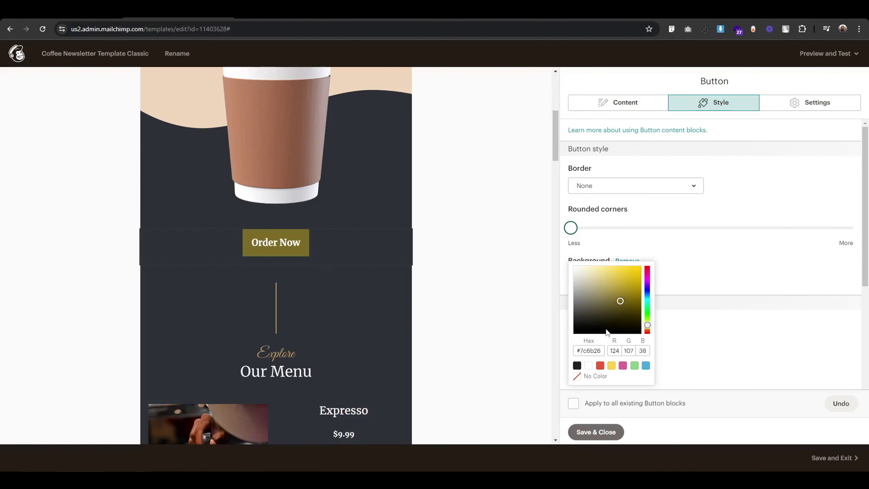
click(602, 351)
key(ctrl+c)
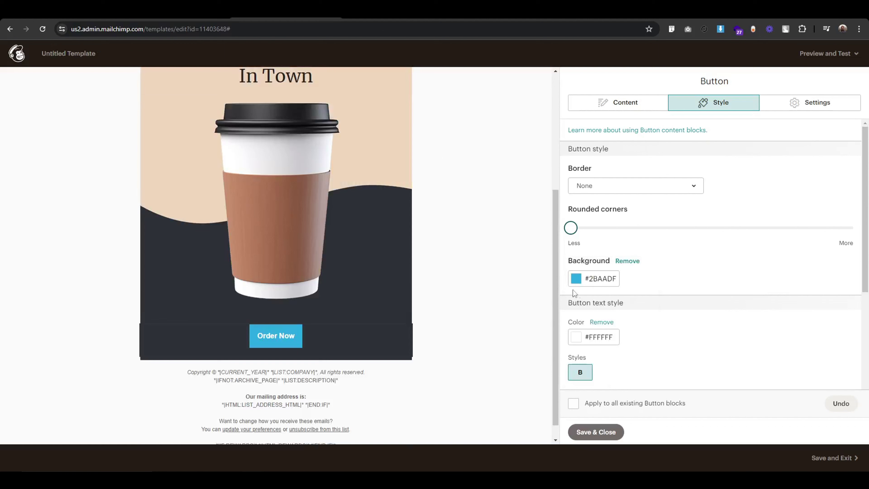
Step: Set the new template's Order Now button background color to #7c6b26
click(592, 282)
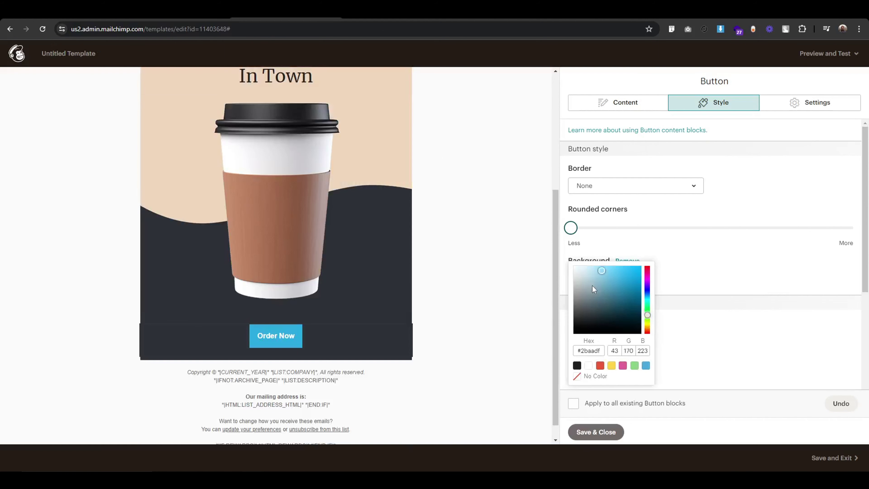
click(602, 352)
key(ctrl+a)
key(ctrl+v)
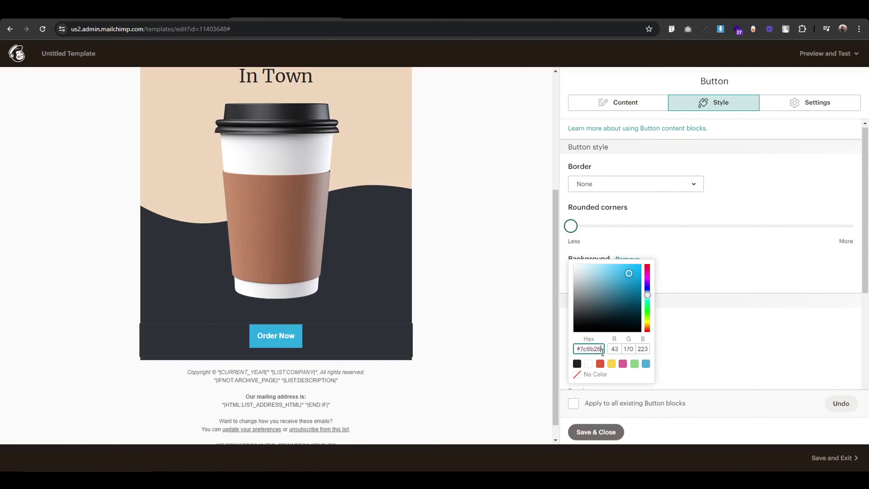
click(755, 334)
Step: Change the Order Now button's text font to Merriweather
scroll(670, 344, down, 4)
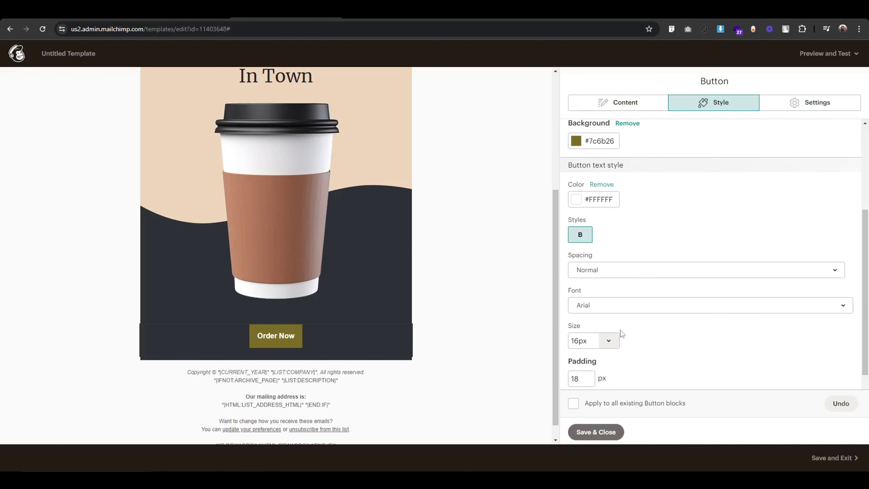
click(603, 315)
scroll(616, 260, down, 5)
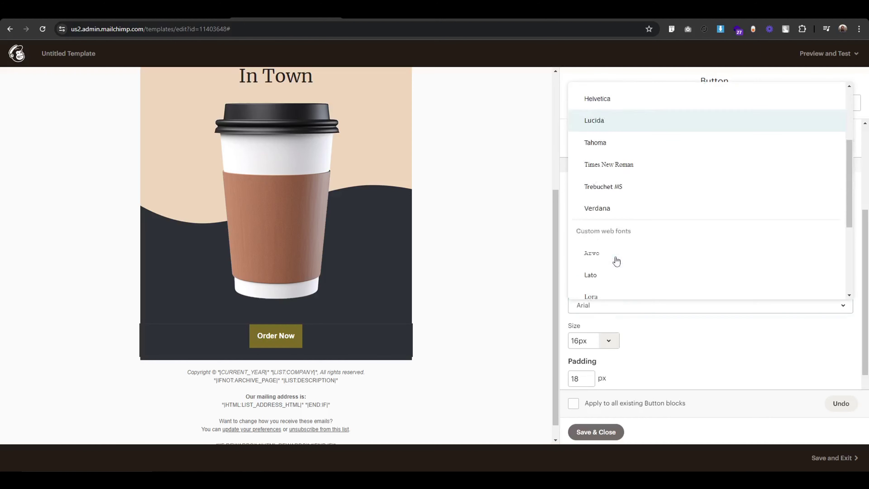
click(612, 264)
scroll(655, 339, down, 1)
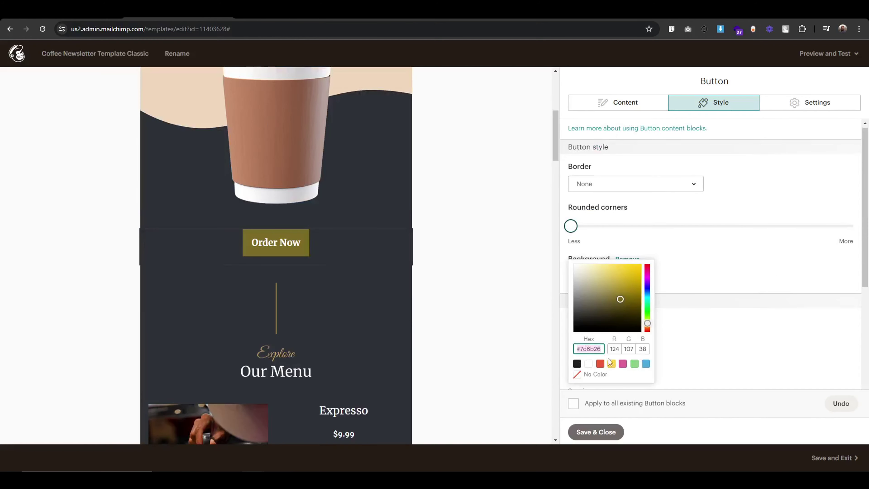
Step: Check the finished button's text style, set the new button's text size and padding to 20 px each, and save it
click(735, 352)
scroll(702, 329, down, 5)
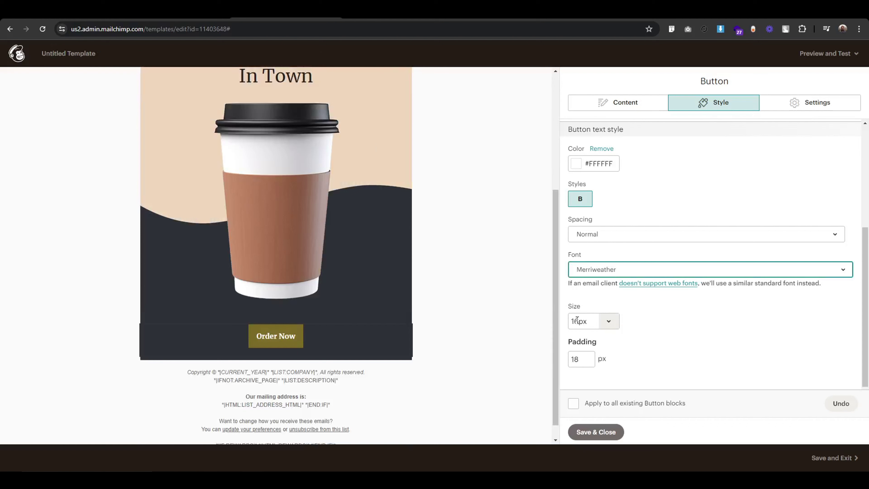
click(577, 319)
key(ctrl+a)
text(20)
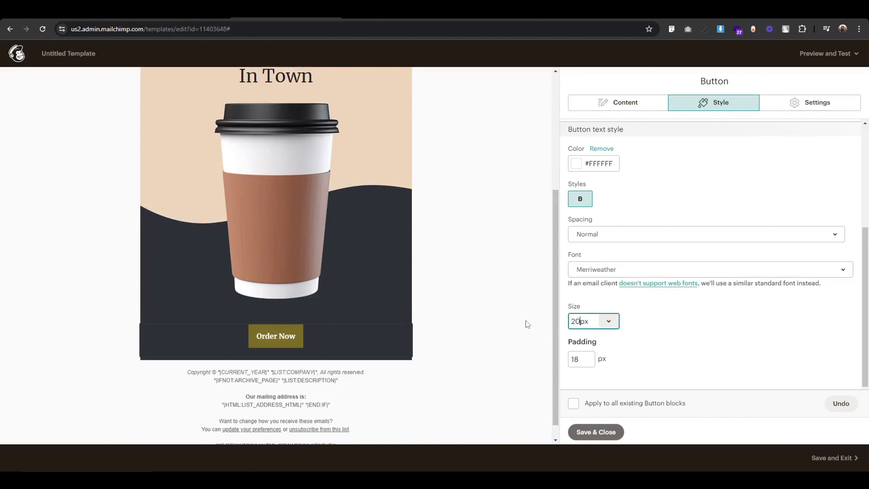
double_click(574, 361)
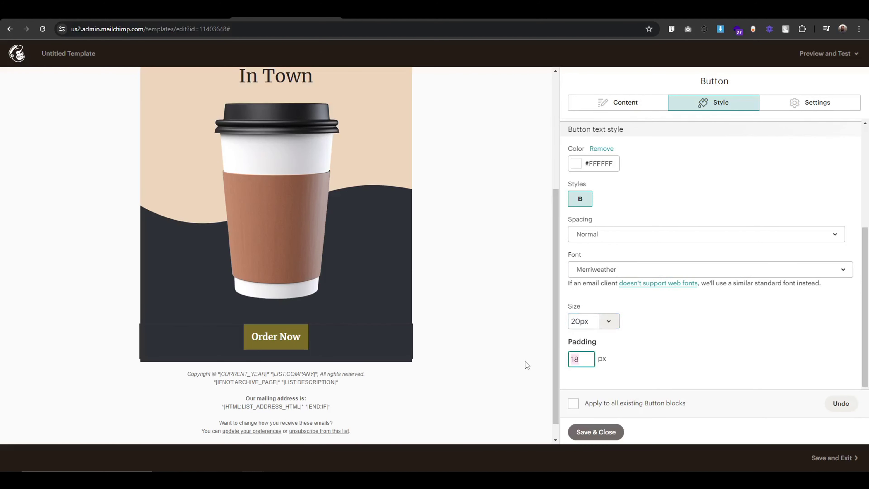
text(20)
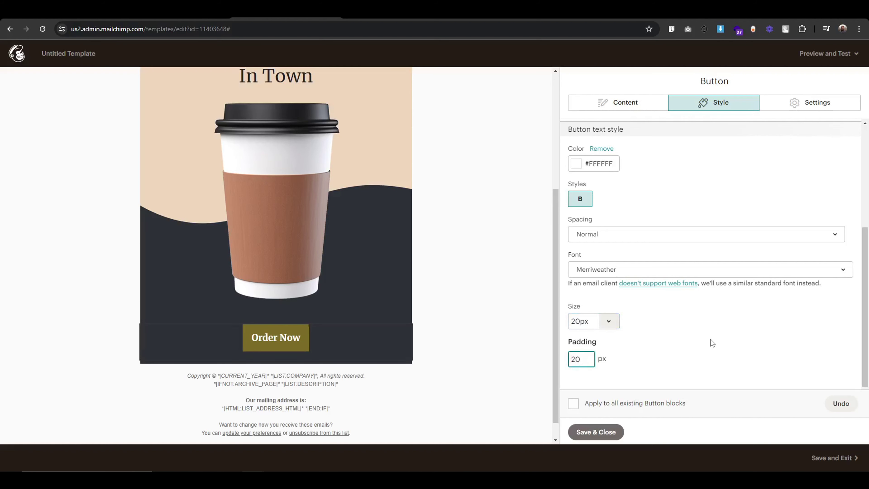
scroll(711, 339, up, 5)
click(602, 431)
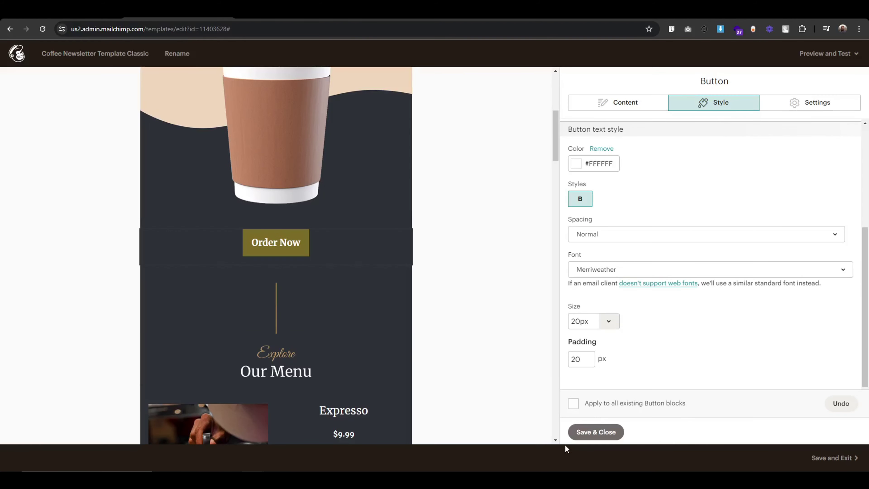
Step: Close the finished template's button settings and review its coffee cup banner, the source cup picture and the Our Menu image
click(595, 432)
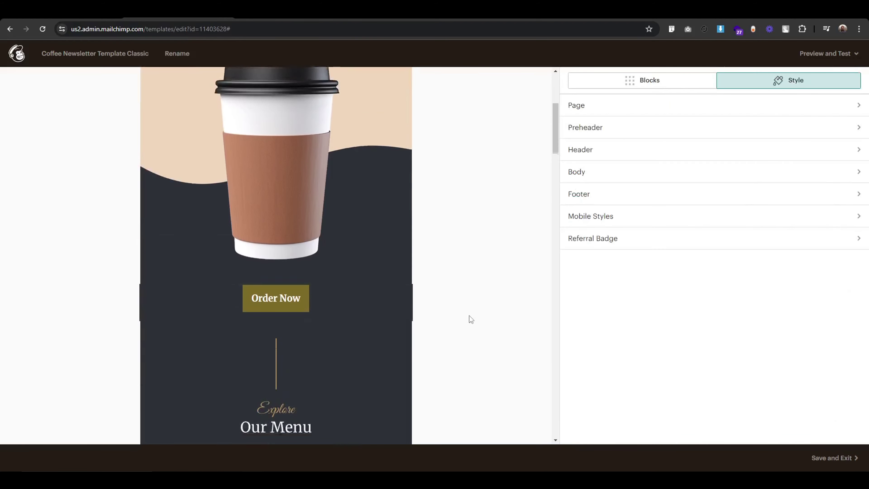
scroll(469, 315, up, 3)
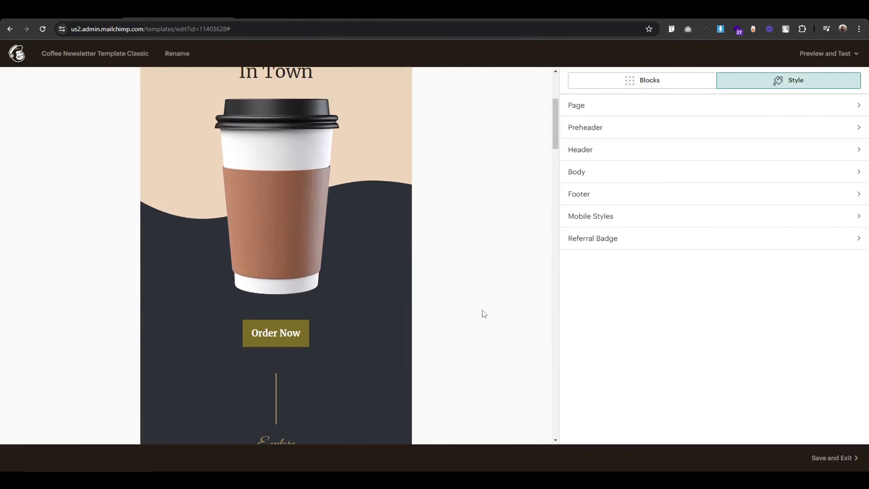
scroll(479, 320, up, 2)
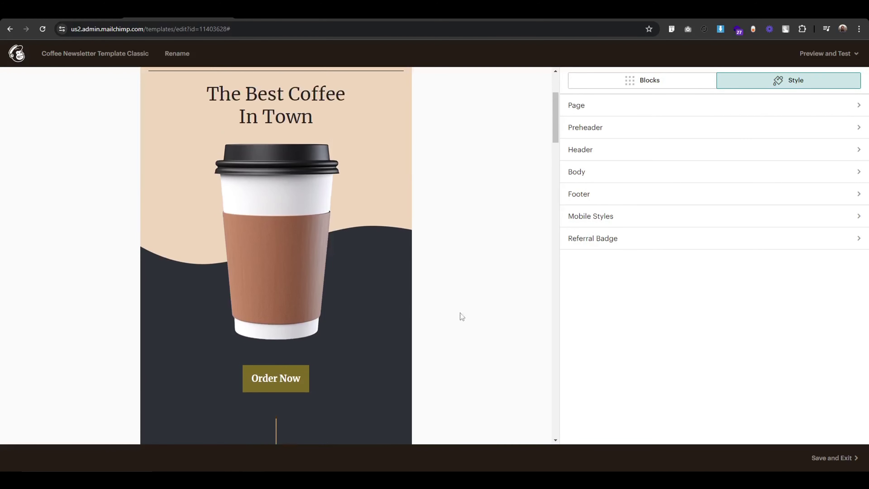
mouse_move(281, 254)
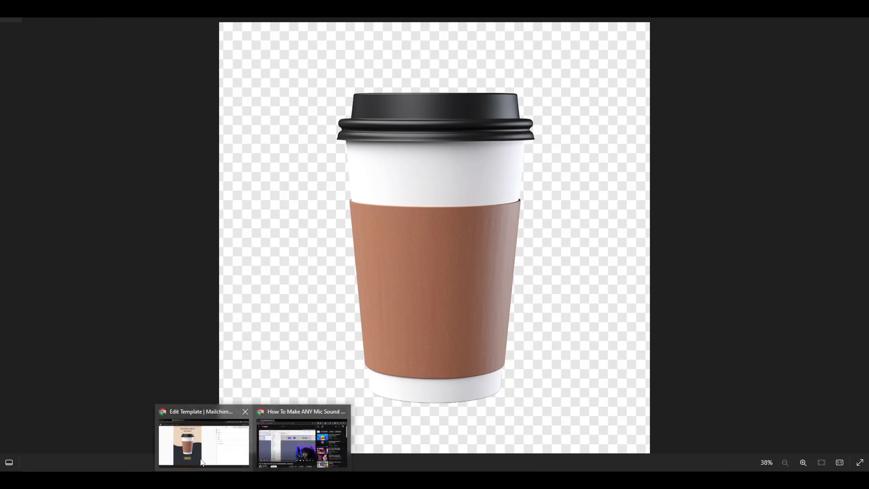
click(204, 442)
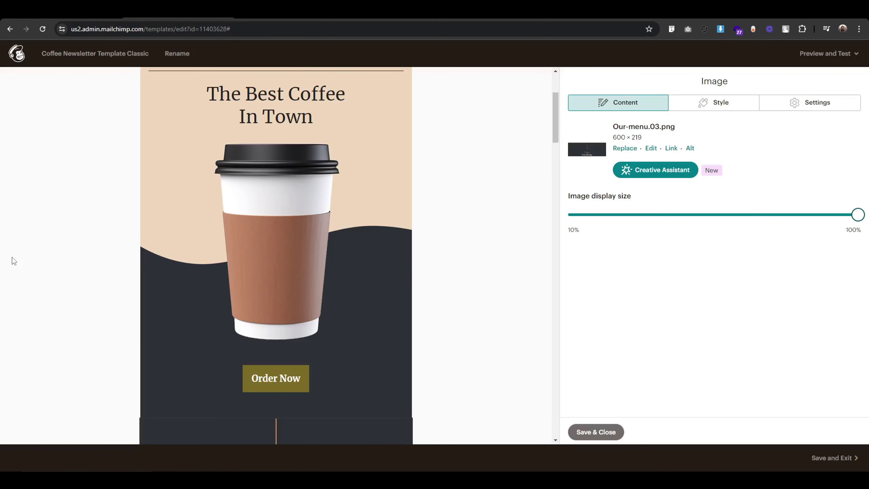
scroll(1, 275, down, 5)
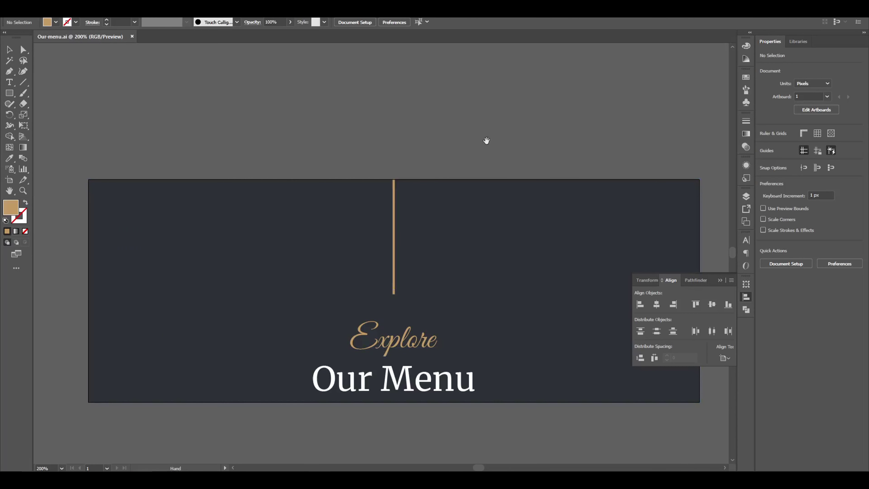
Step: In Illustrator, examine the Our-menu.ai artwork, including its vertical line, script "Explore" text and "Our Menu" heading
drag(487, 140, 446, 77)
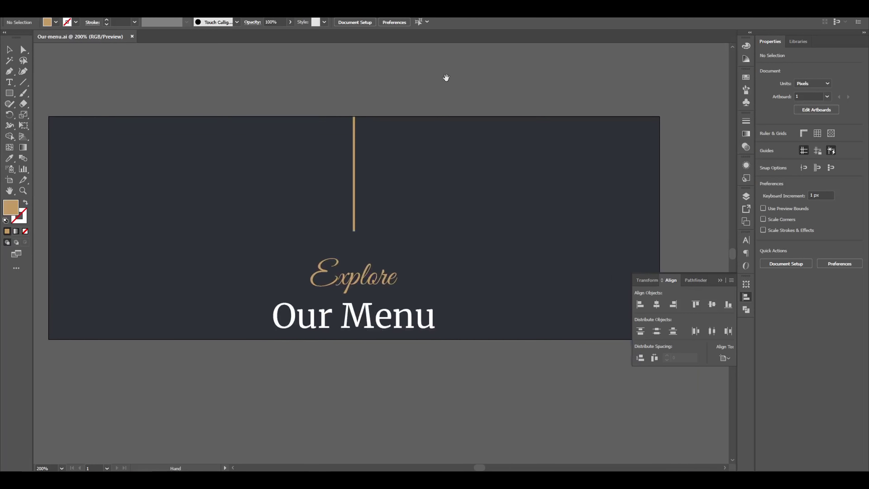
click(352, 276)
scroll(351, 380, down, 2)
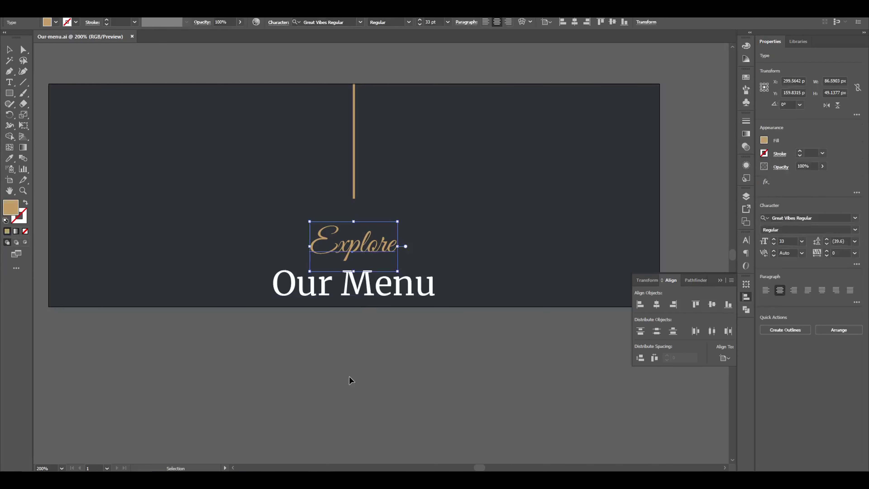
click(349, 376)
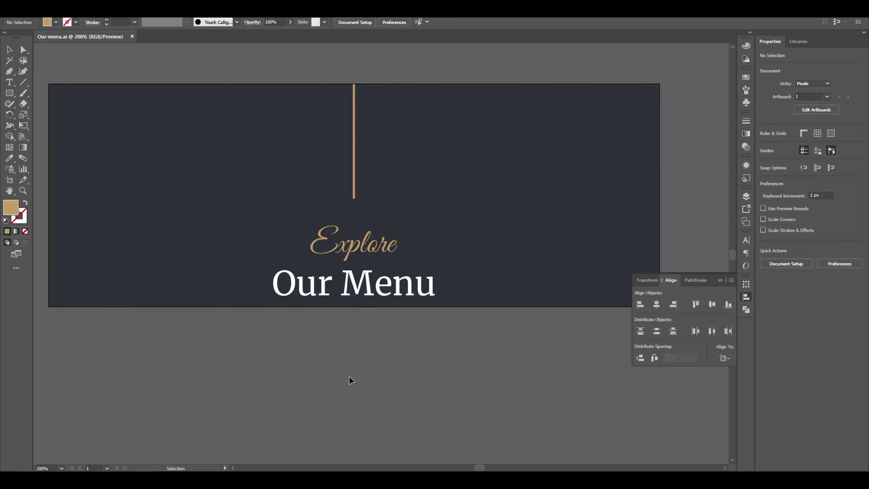
click(356, 244)
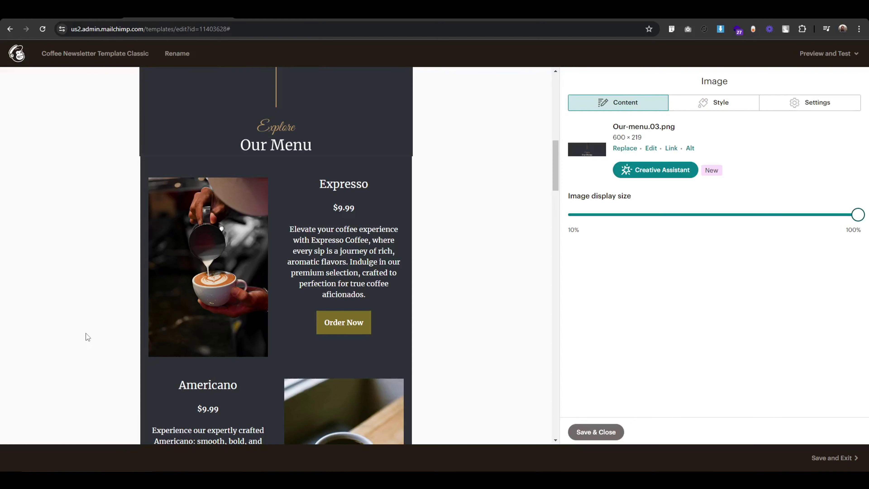
Step: Review the finished template's coffee menu rows, and add an Image + Text block with left image position below the new template's Order Now button
scroll(85, 332, down, 10)
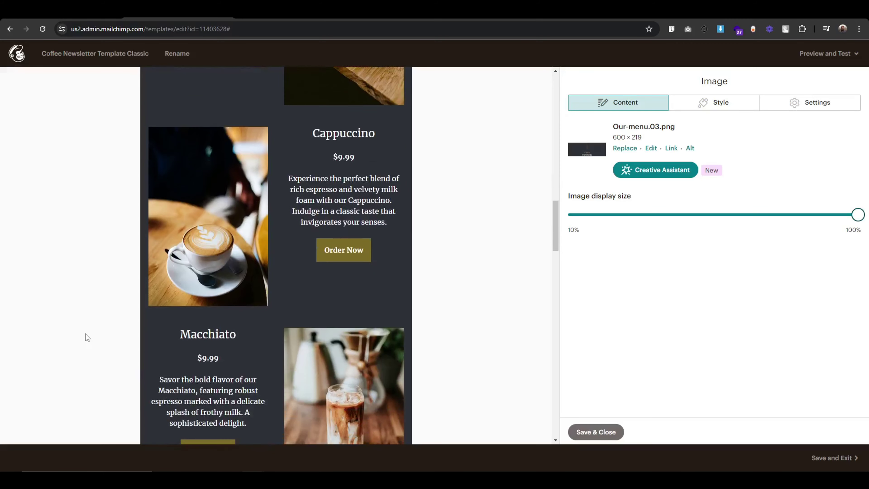
scroll(85, 335, down, 3)
scroll(86, 335, up, 7)
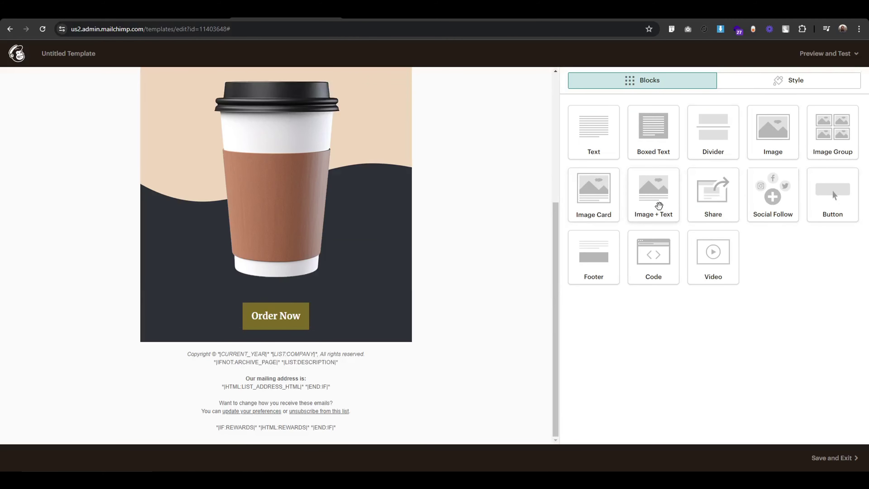
drag(658, 205, 257, 342)
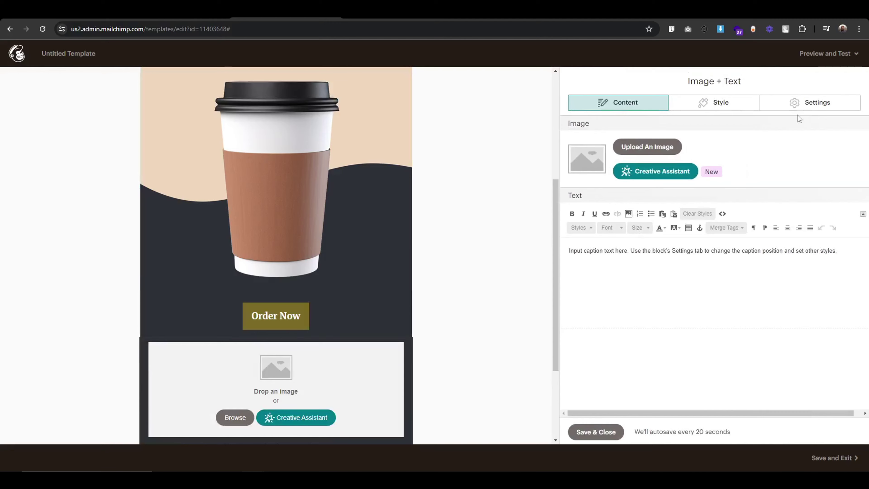
click(810, 106)
click(578, 214)
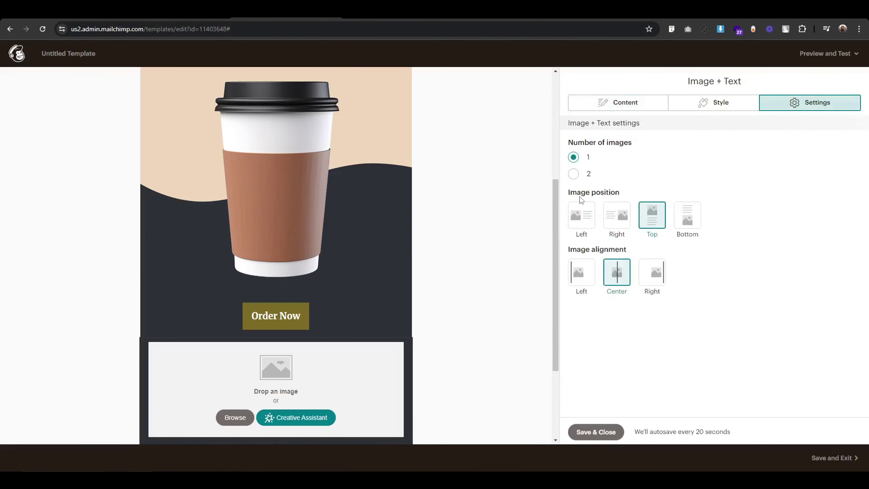
Step: Upload the Expresso picture from the newsletter's Our Menu folder and place it in the new Image + Text block
click(208, 295)
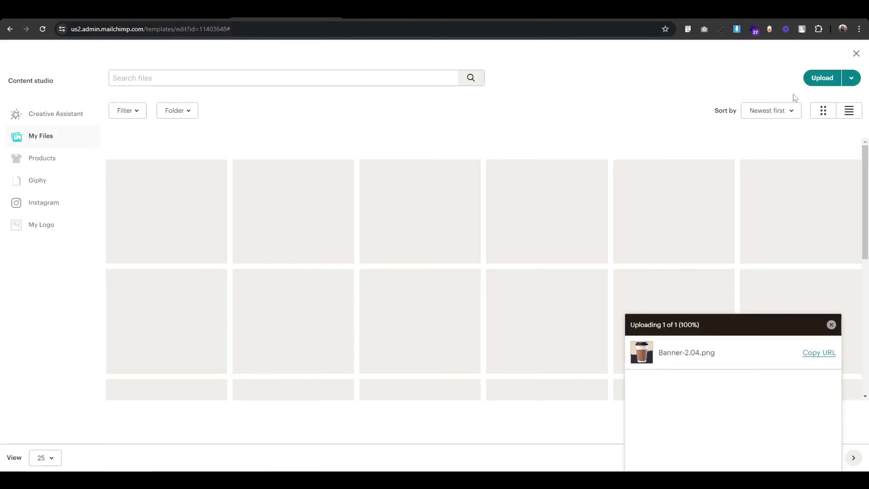
click(822, 78)
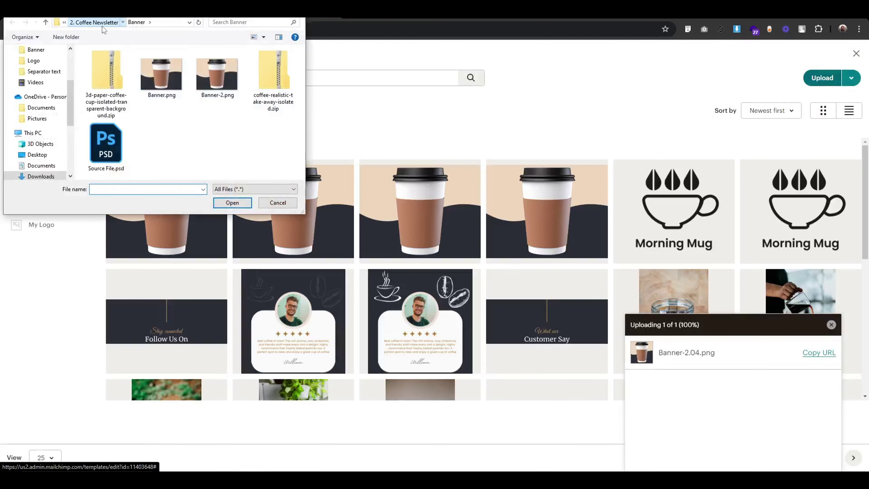
click(103, 23)
double_click(108, 83)
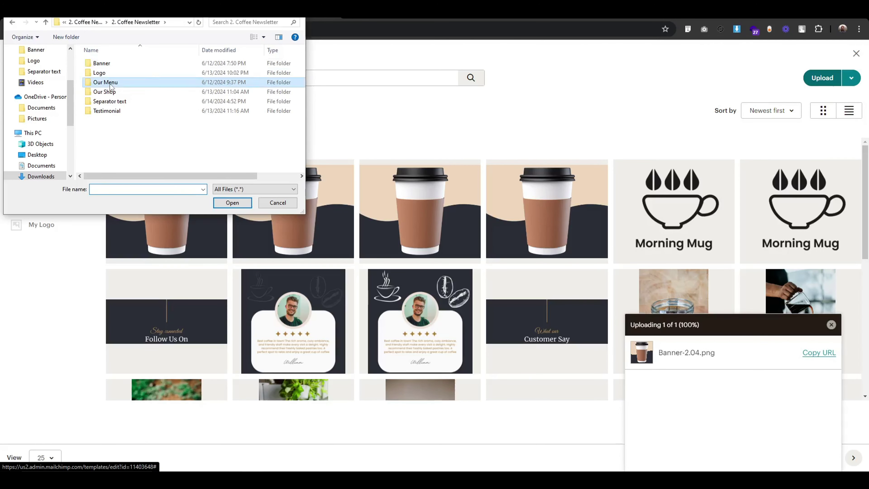
double_click(108, 84)
click(100, 68)
click(232, 201)
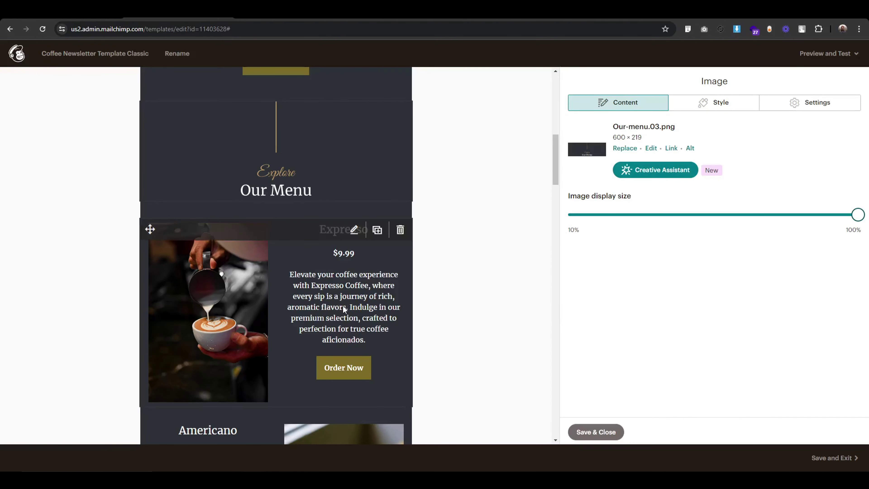
Step: Replace the new block's placeholder caption with the "Expresso" title copied from the finished template, and format it as Heading 2
click(354, 230)
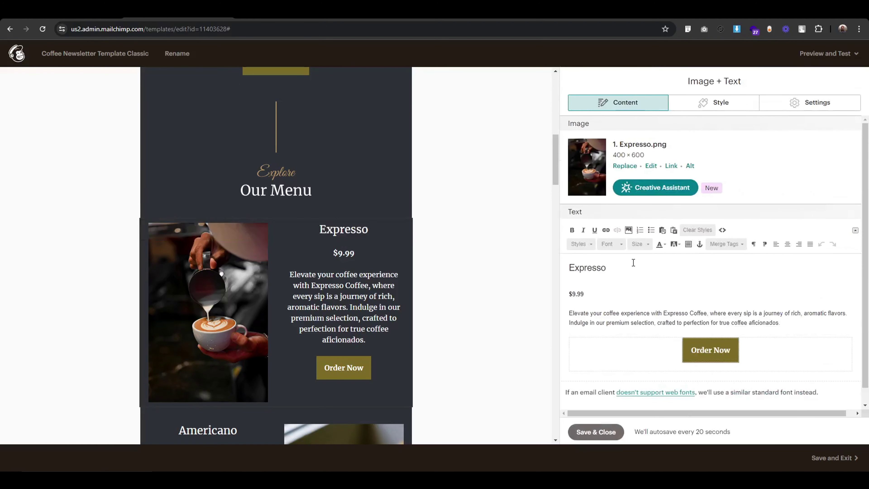
drag(607, 268, 570, 267)
key(ctrl+c)
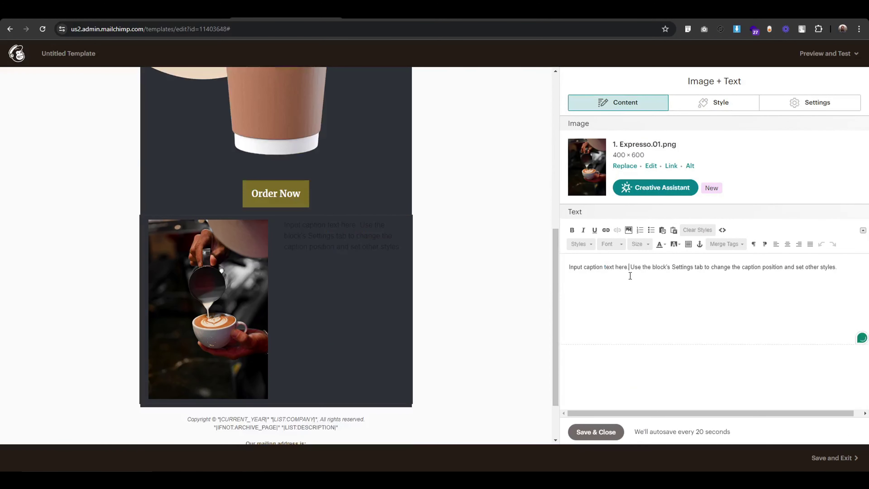
triple_click(630, 276)
key(ctrl+v)
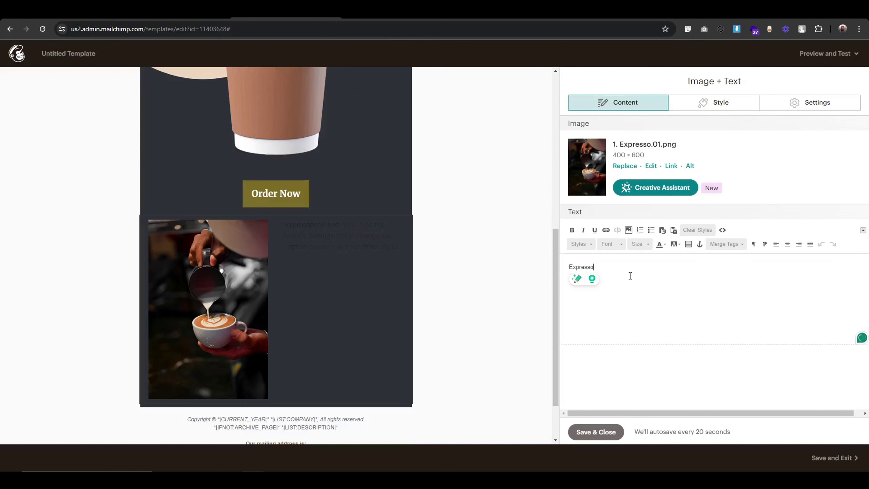
double_click(583, 270)
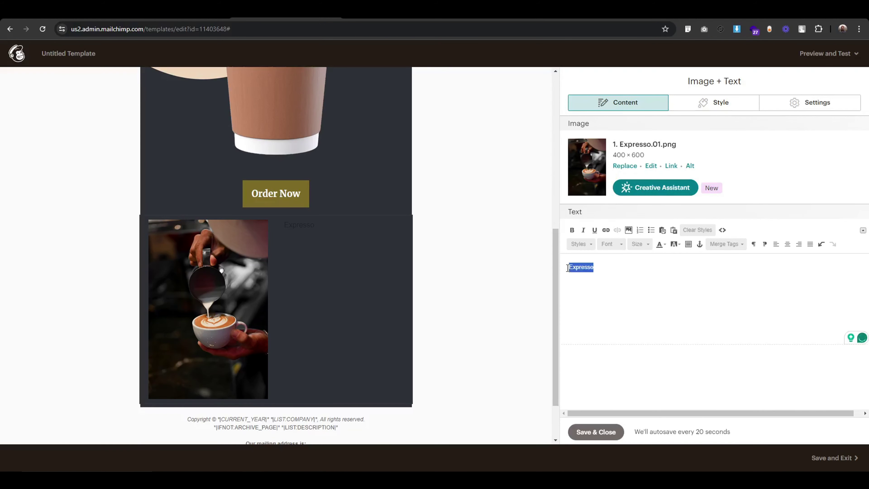
click(581, 244)
click(592, 304)
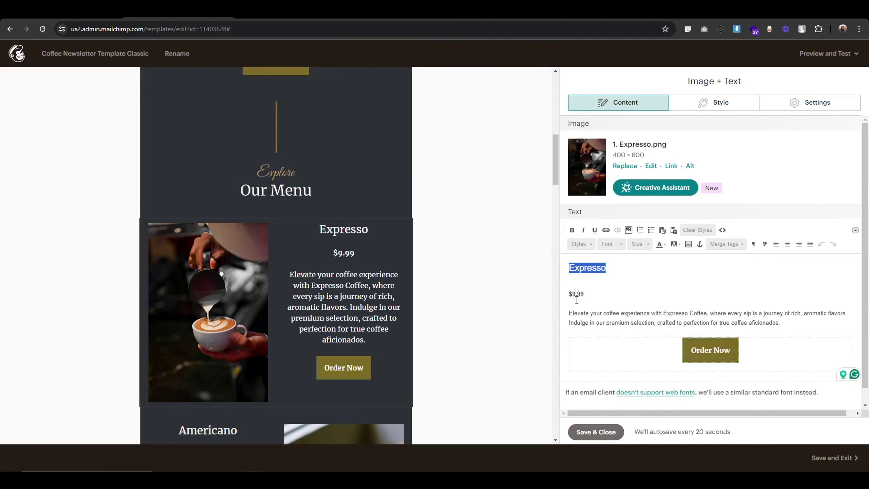
Step: Copy the $9.99 price and coffee description from the finished Expresso block below the new block's title, and save the block
drag(577, 300, 569, 295)
key(ctrl+c)
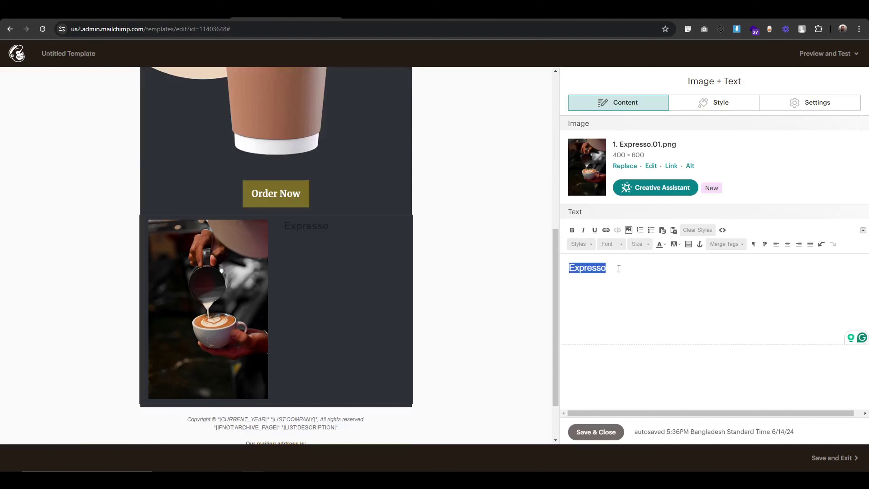
click(618, 268)
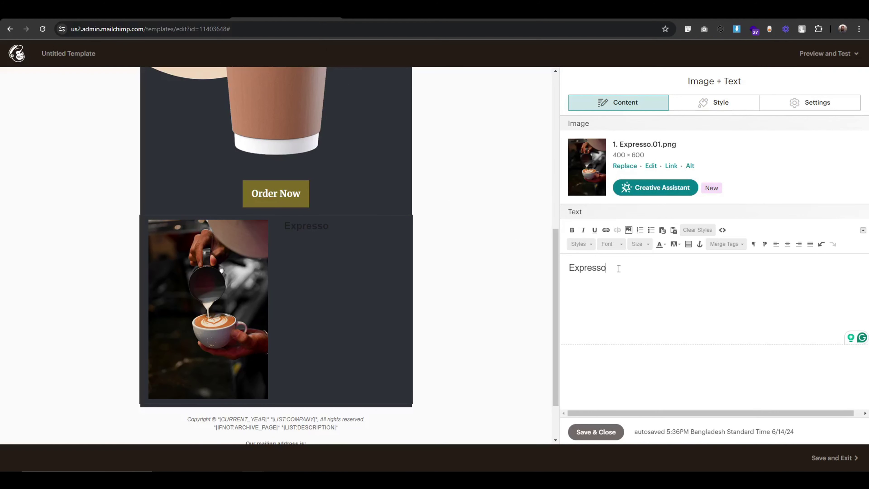
key(Return)
key(ctrl+v)
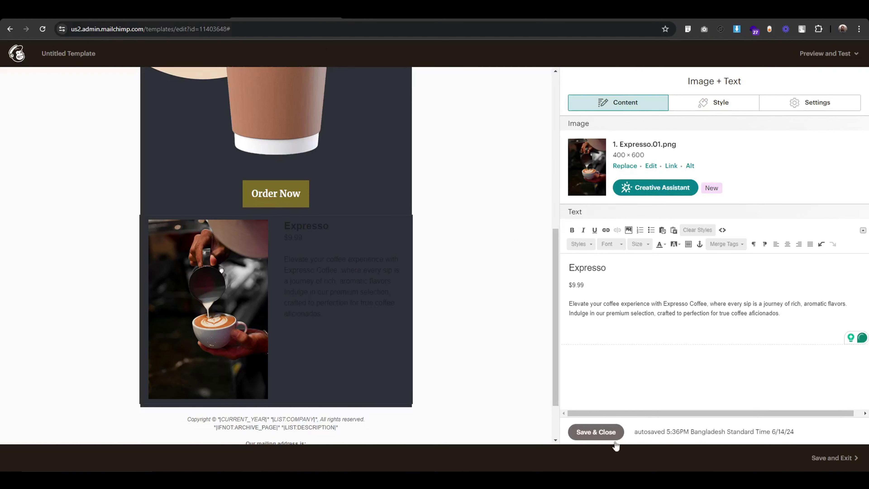
click(596, 433)
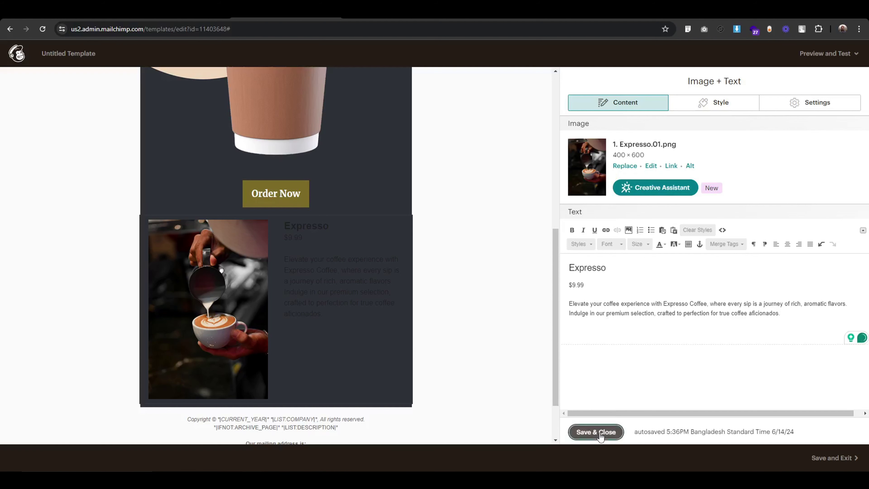
Step: Set the new template's page-level Heading 2 style to Merriweather, centre-aligned, in white #ffffff
click(773, 82)
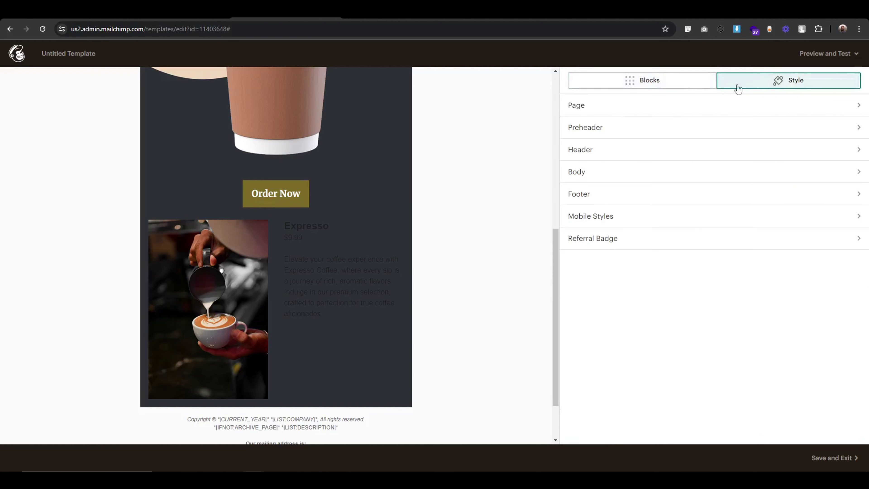
click(613, 103)
scroll(659, 329, down, 5)
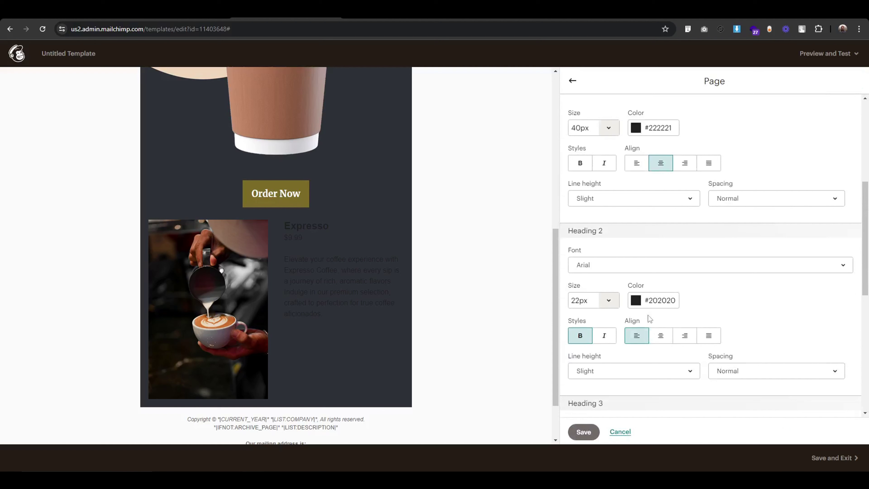
click(600, 272)
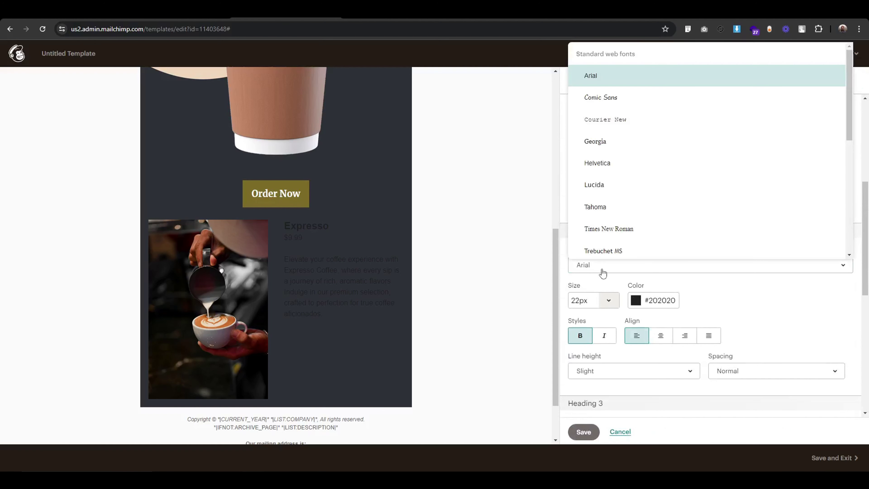
scroll(618, 229, down, 5)
scroll(619, 229, down, 1)
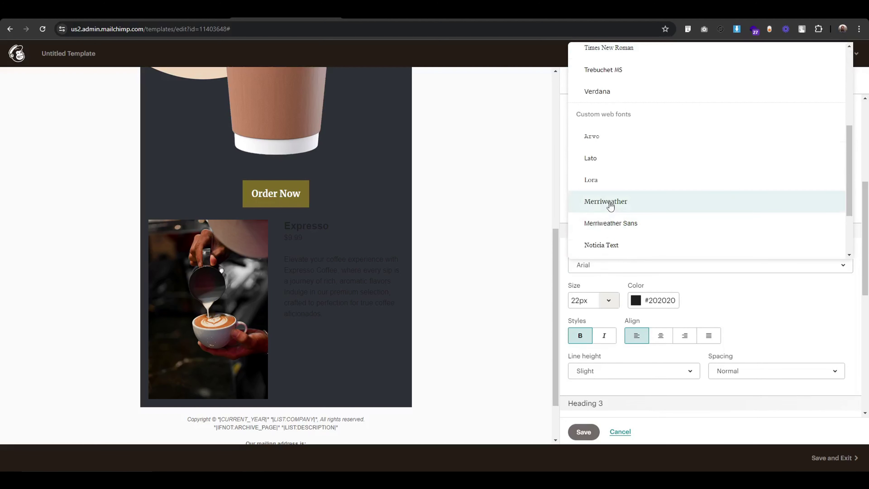
click(611, 205)
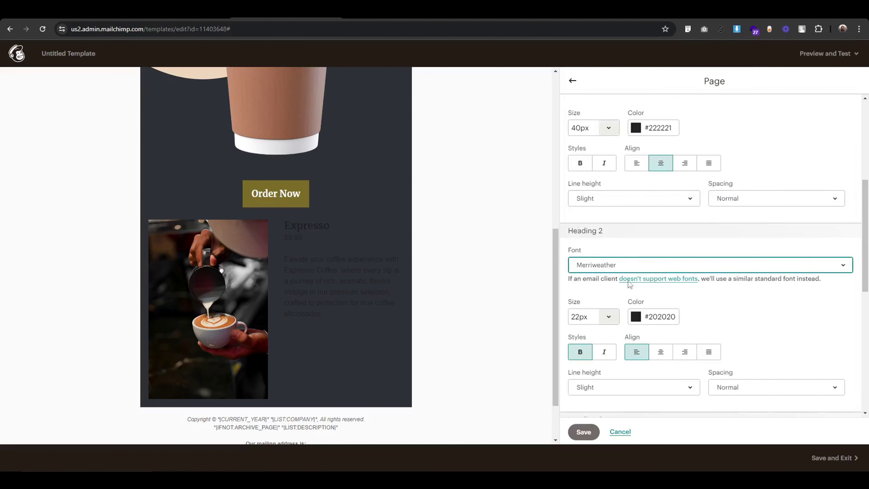
click(661, 357)
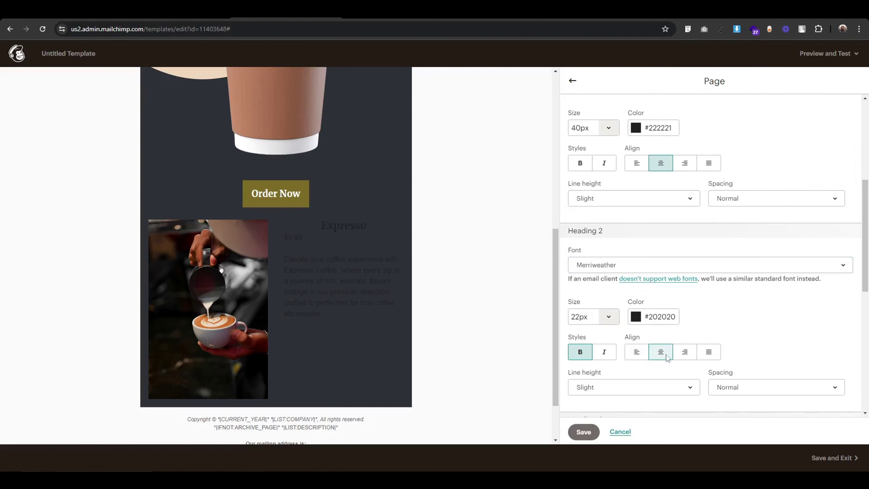
click(635, 319)
drag(634, 322, 629, 307)
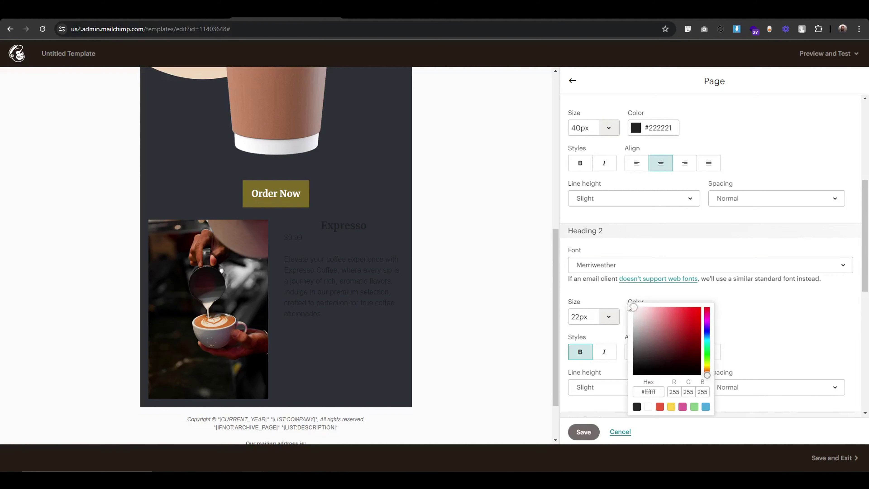
click(627, 303)
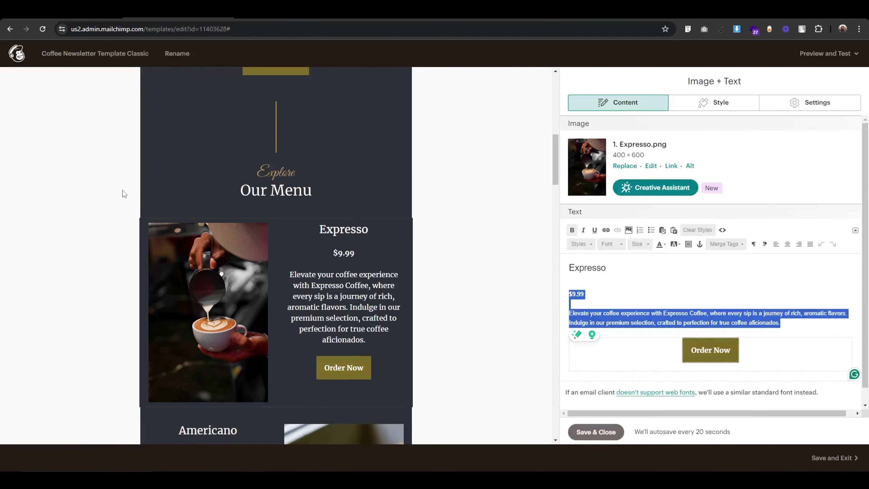
Step: Check the finished template's page heading styles, set the new template's Heading 2 size to 24 px, and save the page style
click(595, 432)
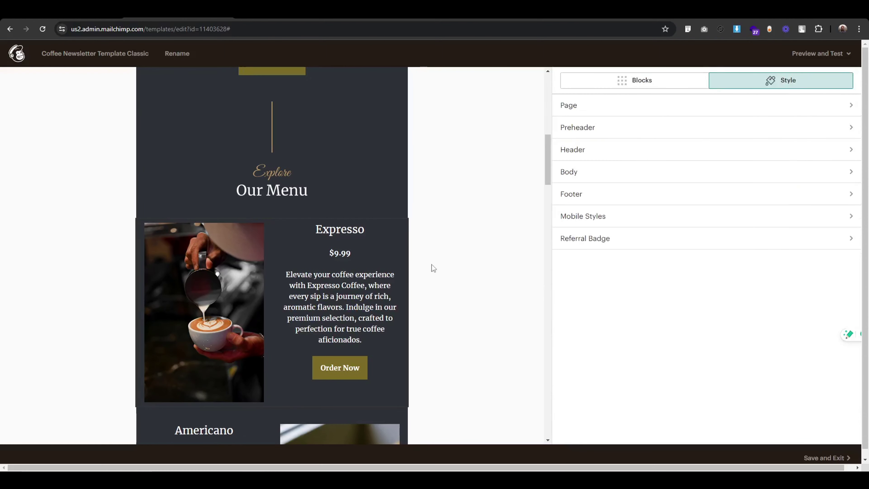
click(616, 107)
scroll(640, 201, down, 5)
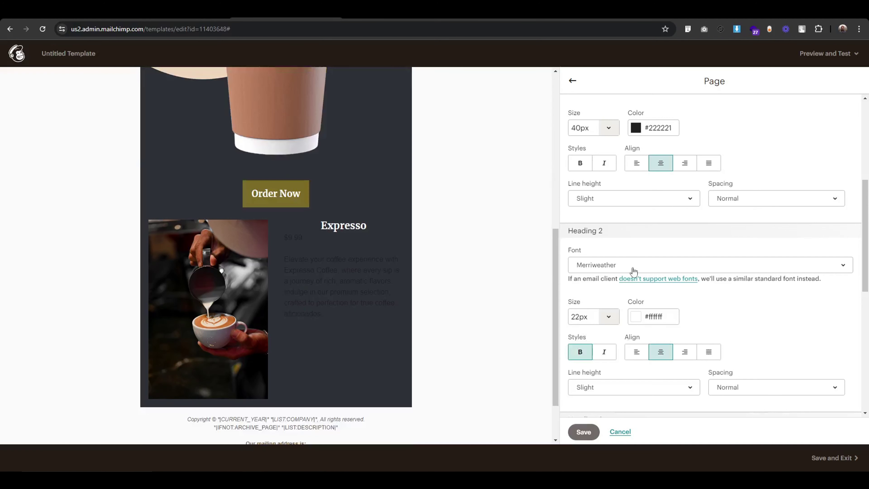
click(580, 316)
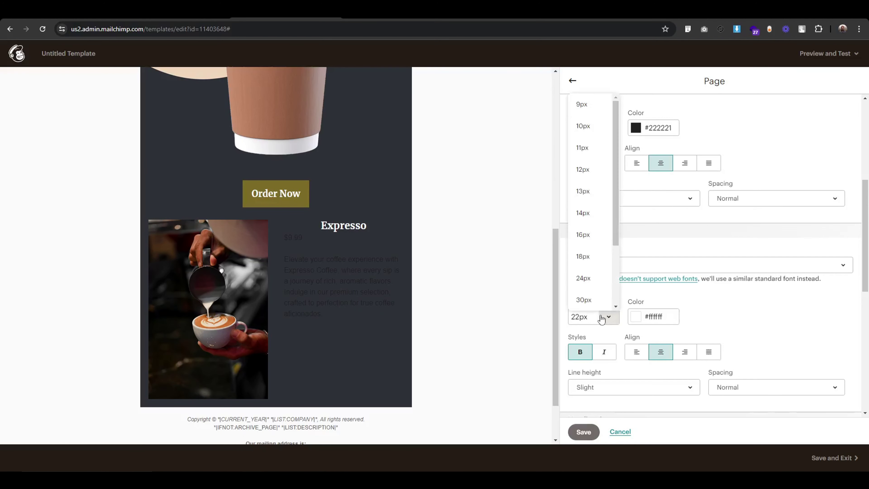
click(583, 278)
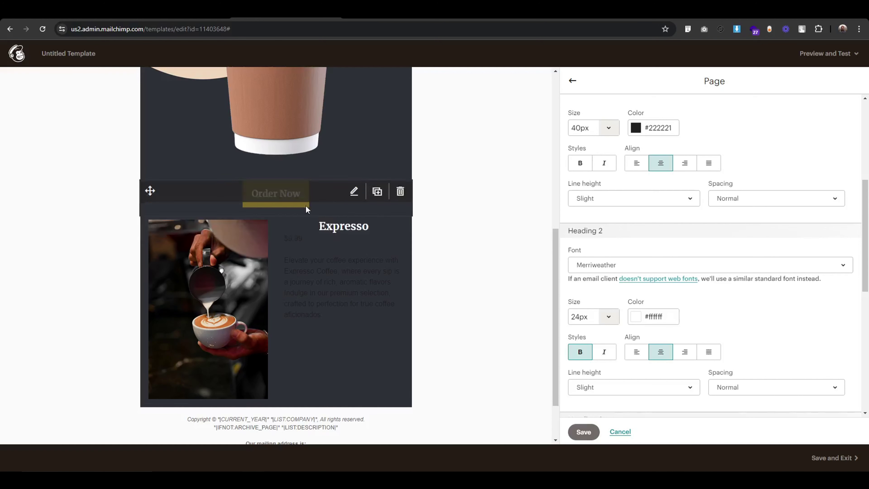
mouse_move(341, 284)
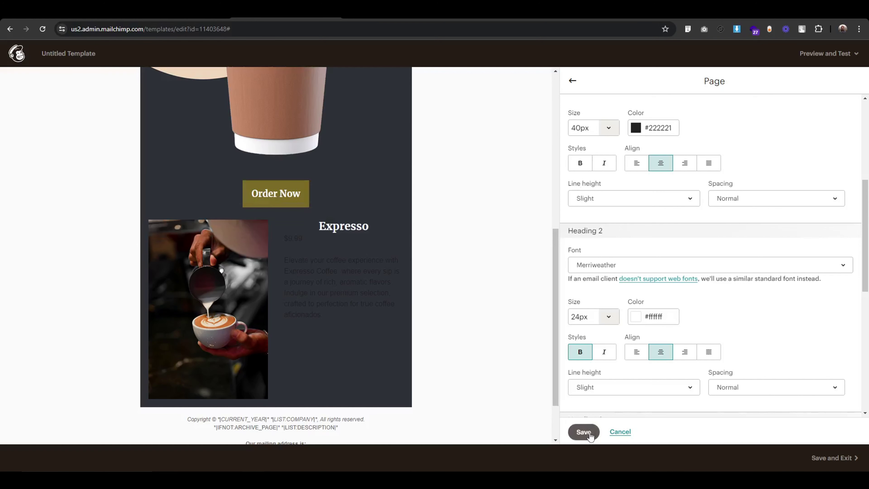
click(583, 431)
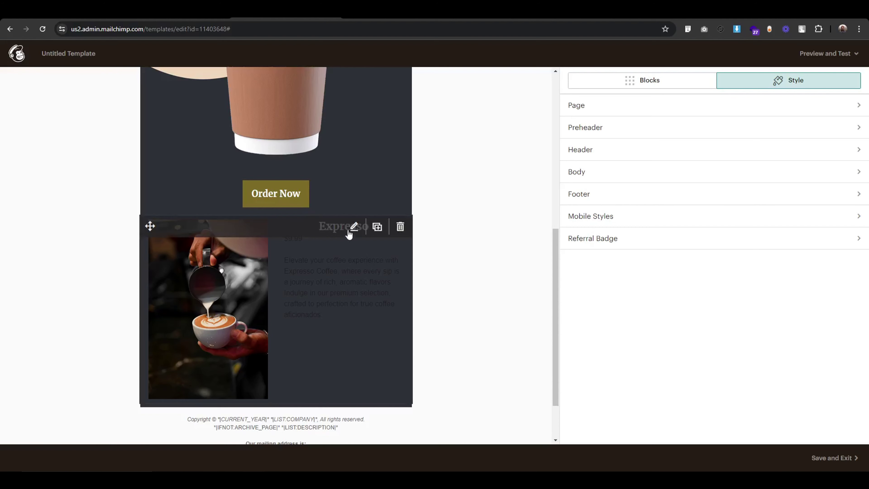
Step: Style the new Expresso block's text as centre-aligned, white #ffffff and in the Merriweather font
click(351, 230)
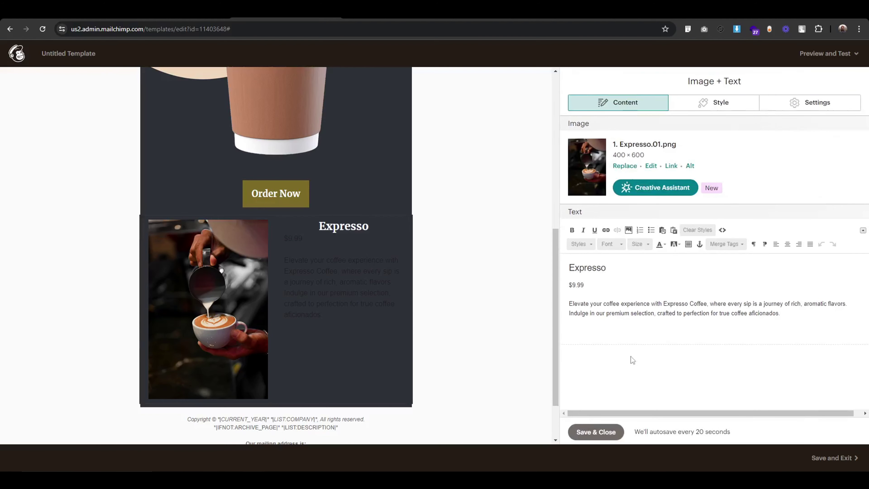
click(720, 106)
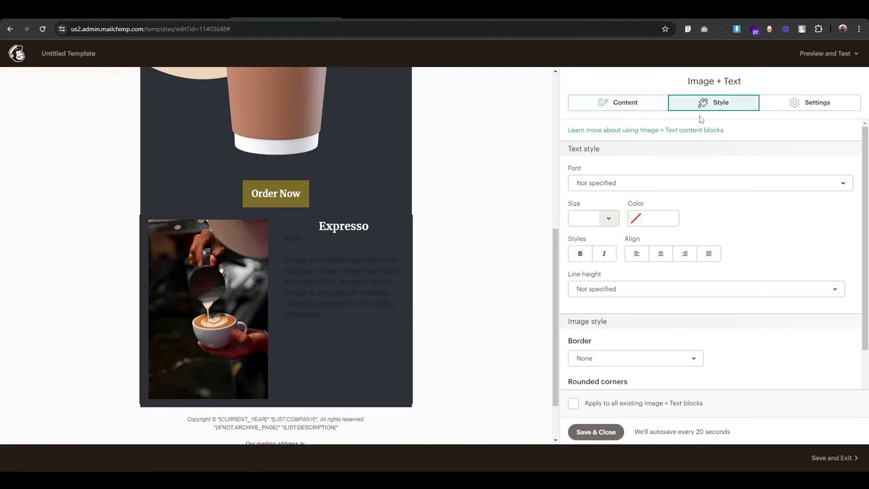
click(662, 255)
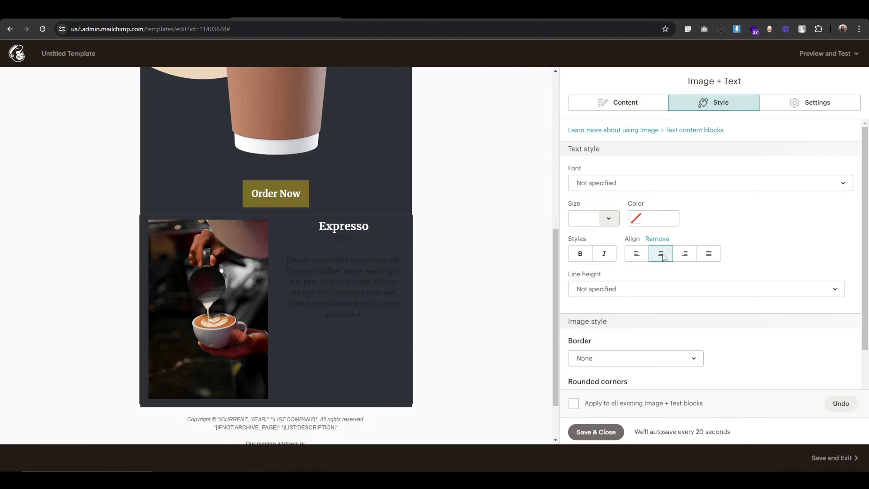
click(660, 218)
drag(658, 239, 626, 209)
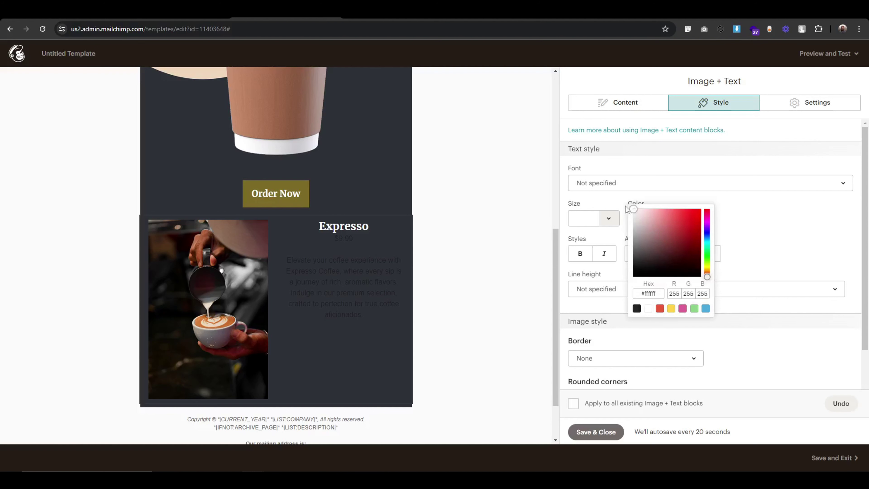
click(625, 208)
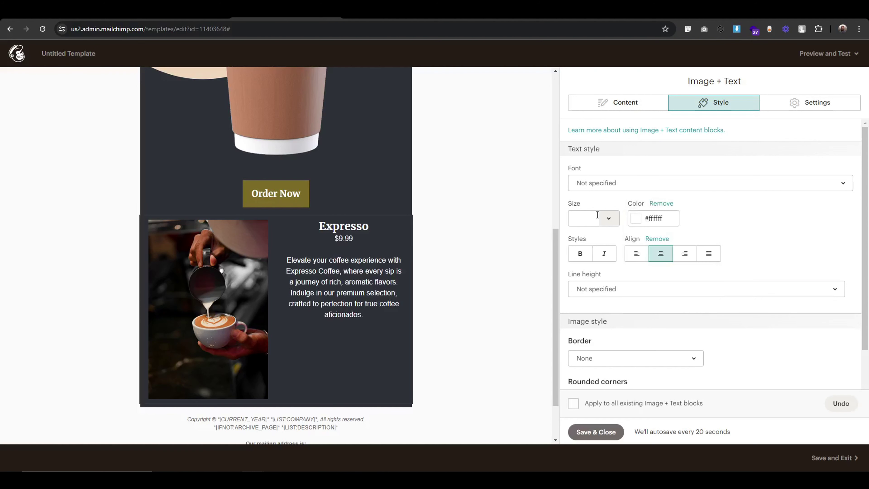
click(594, 185)
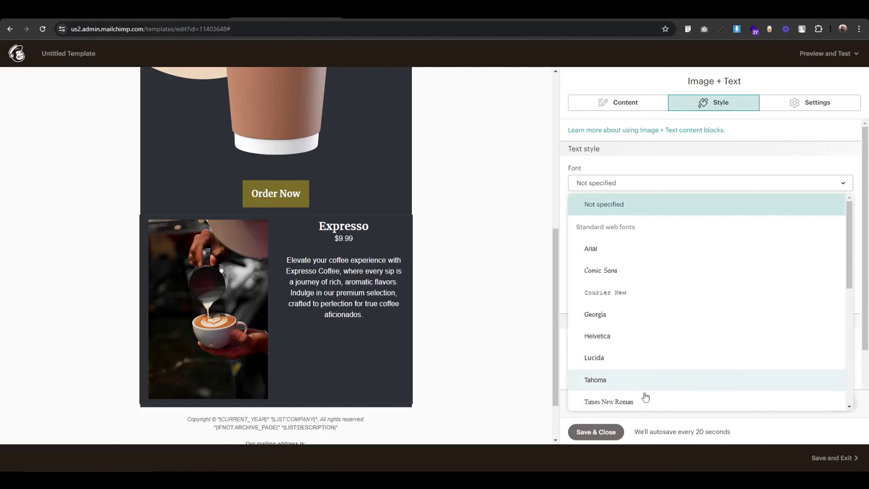
scroll(645, 397, down, 6)
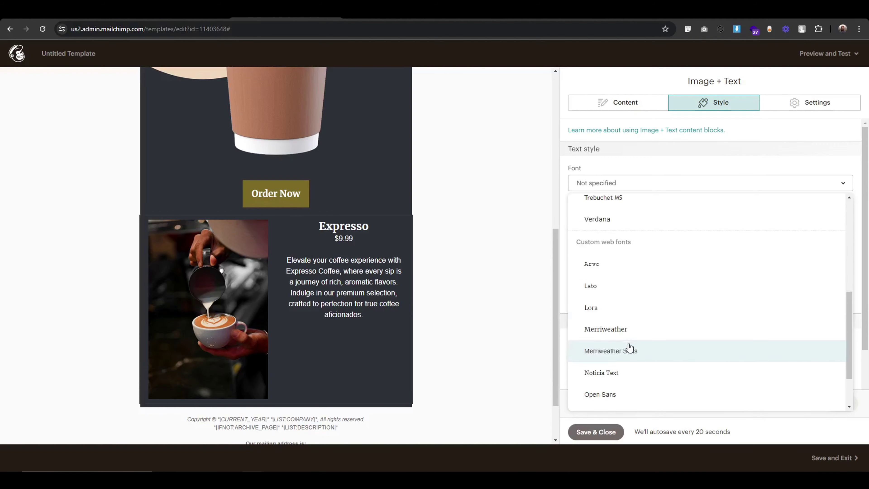
click(618, 330)
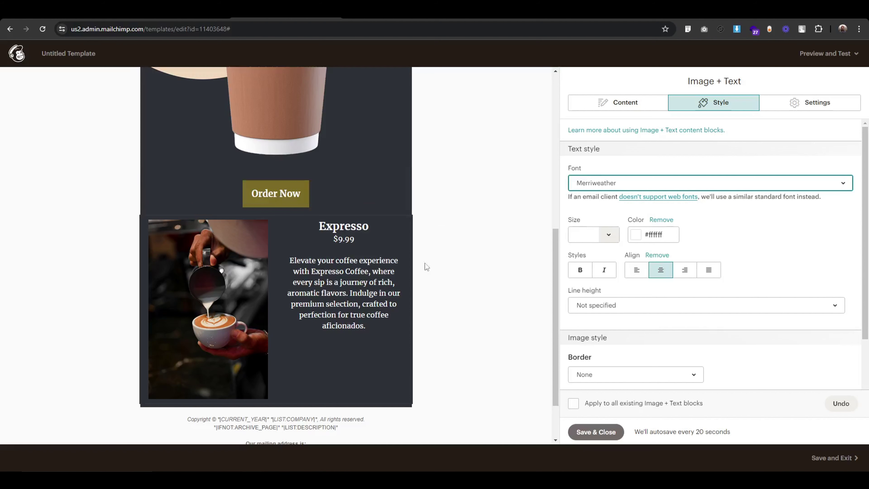
Step: Add a blank line between the Expresso title and its price in the new template, and save the block
click(605, 102)
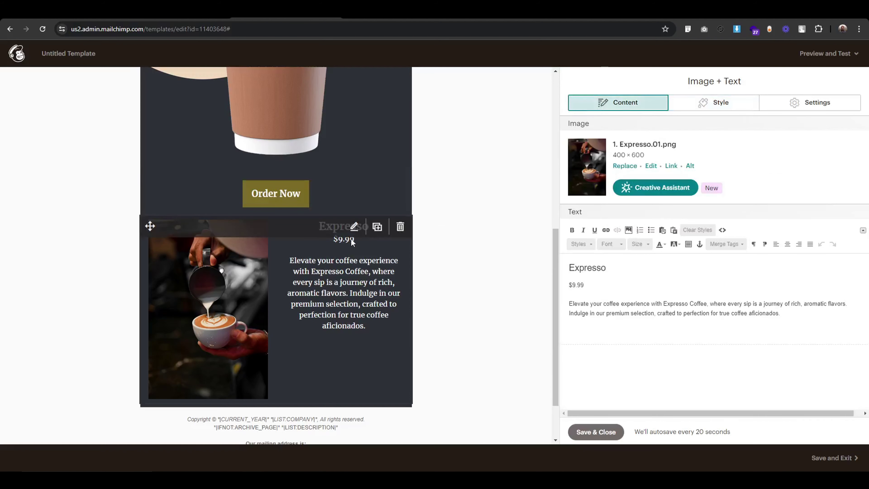
click(620, 267)
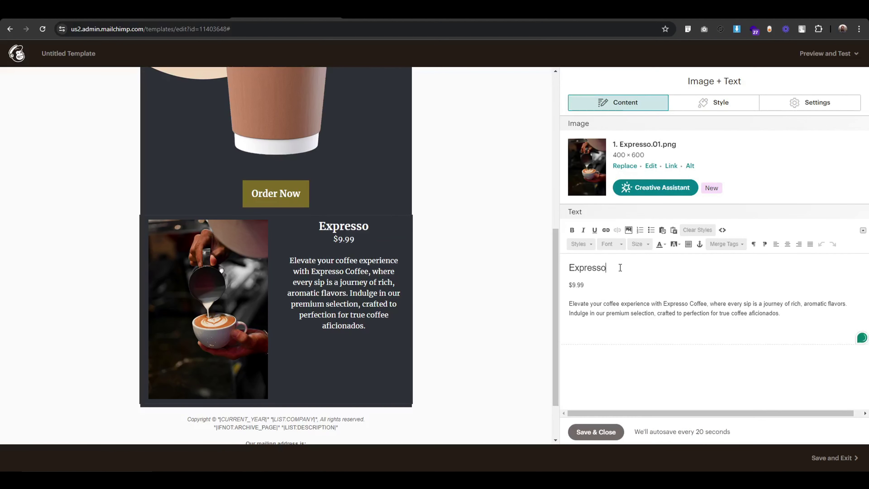
key(Return)
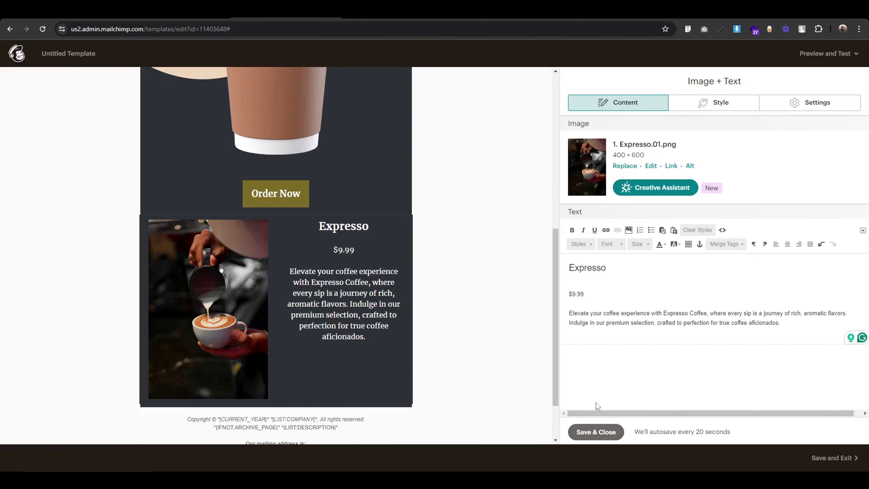
click(596, 432)
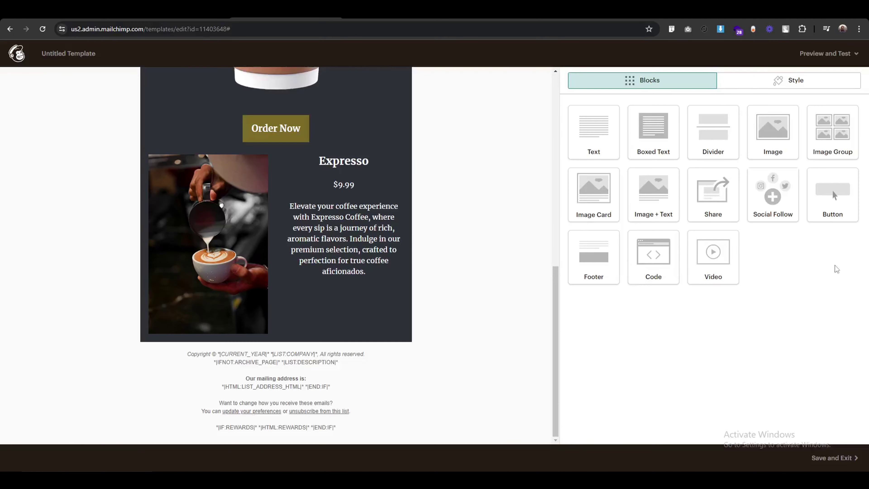
Step: Try placing one Button block below the Expresso image-and-text block and another above it, saving each
drag(832, 193, 354, 331)
drag(315, 295, 316, 297)
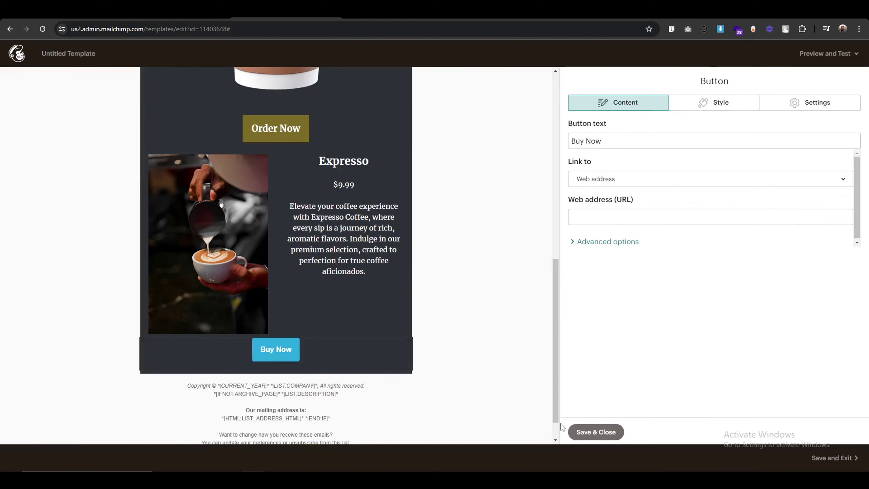
click(606, 432)
drag(832, 195, 234, 210)
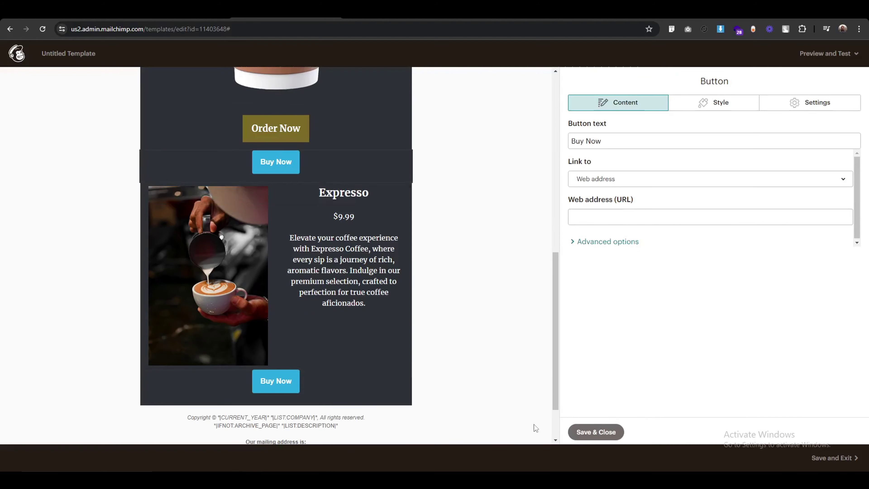
click(597, 431)
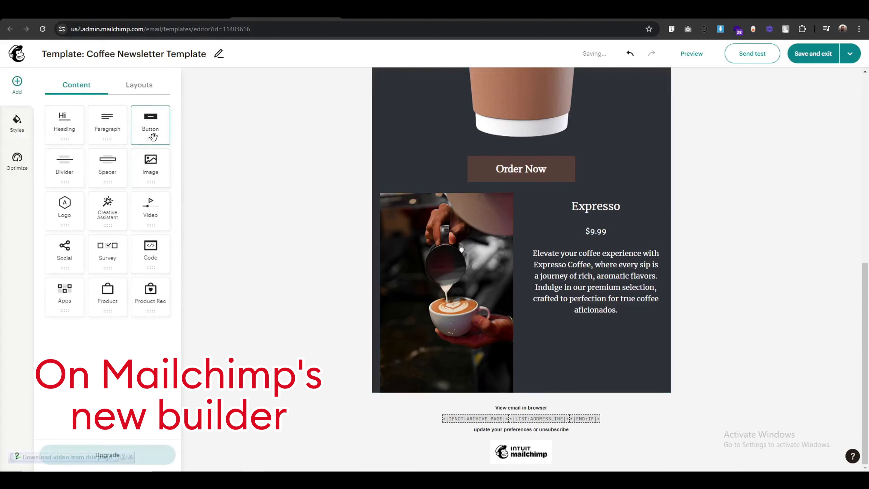
Step: In the new builder's Coffee Newsletter Template, insert a button directly below the Expresso description inside the text column
drag(152, 137, 620, 373)
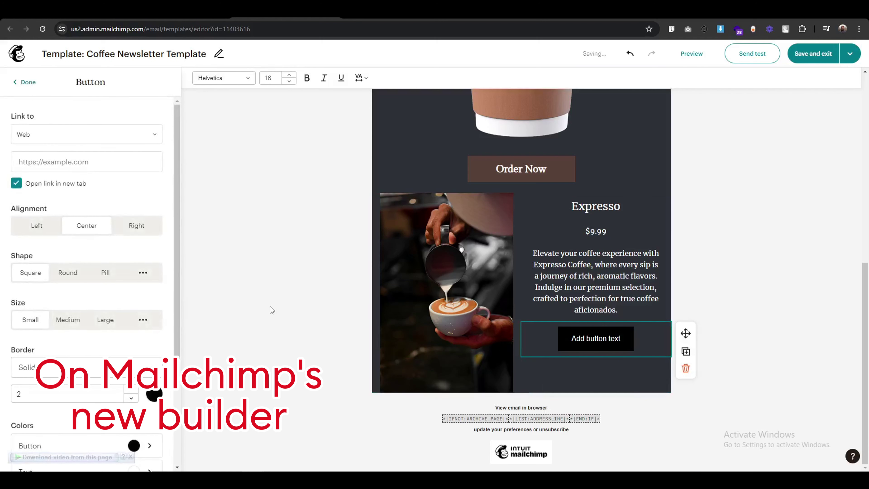
click(279, 311)
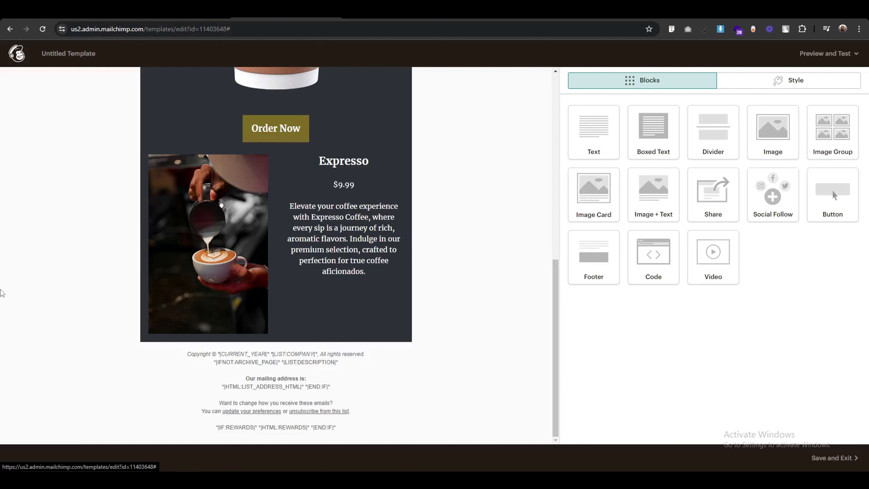
Step: Back in the classic untitled template, add a Button block below the Expresso block and set its text to Order Now
drag(832, 190, 35, 359)
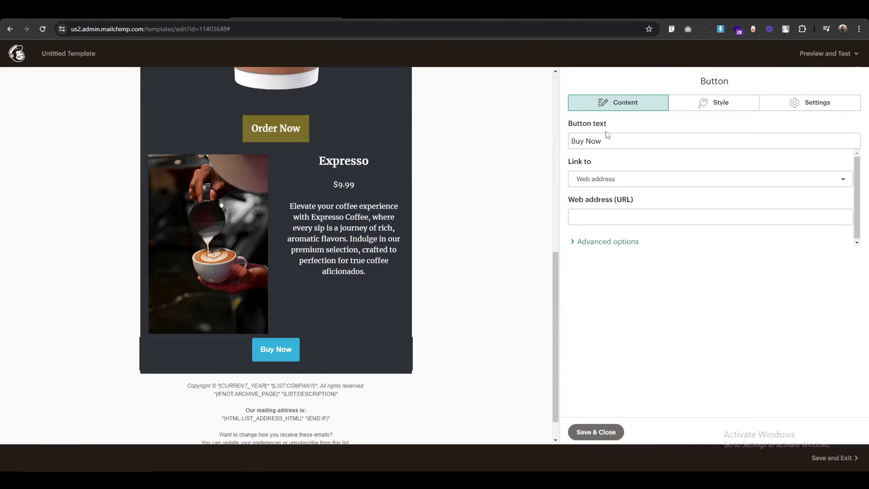
triple_click(612, 139)
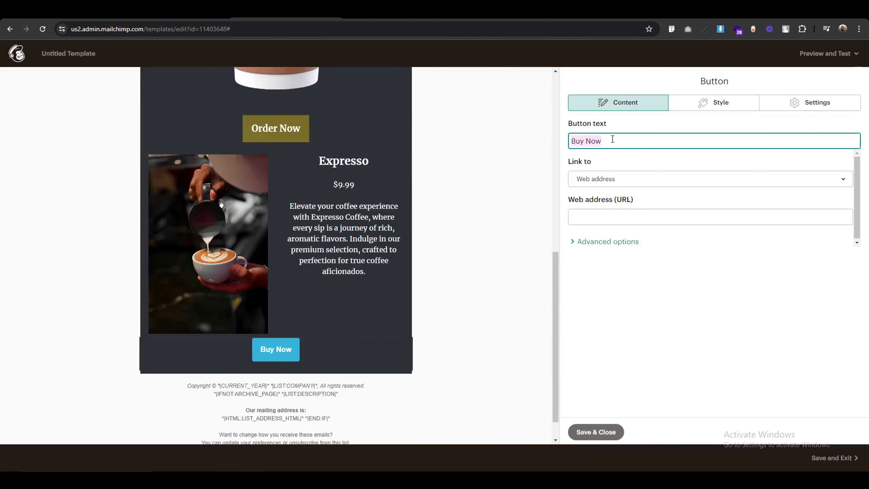
text(Ordered)
key(BackSpace)
key(BackSpace)
text(Now)
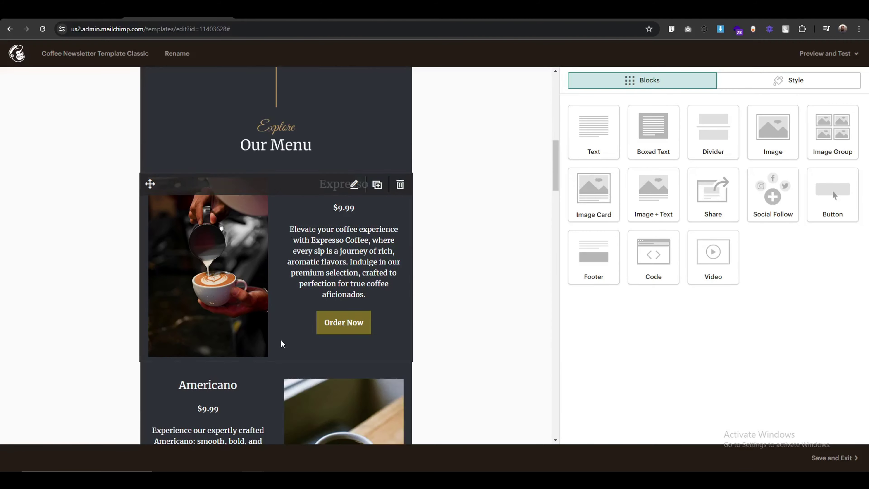
Step: Copy the background colour code from the Order Now button under the coffee cup in the finished classic template
scroll(281, 343, down, 6)
scroll(277, 342, up, 11)
scroll(291, 345, down, 6)
scroll(291, 345, up, 5)
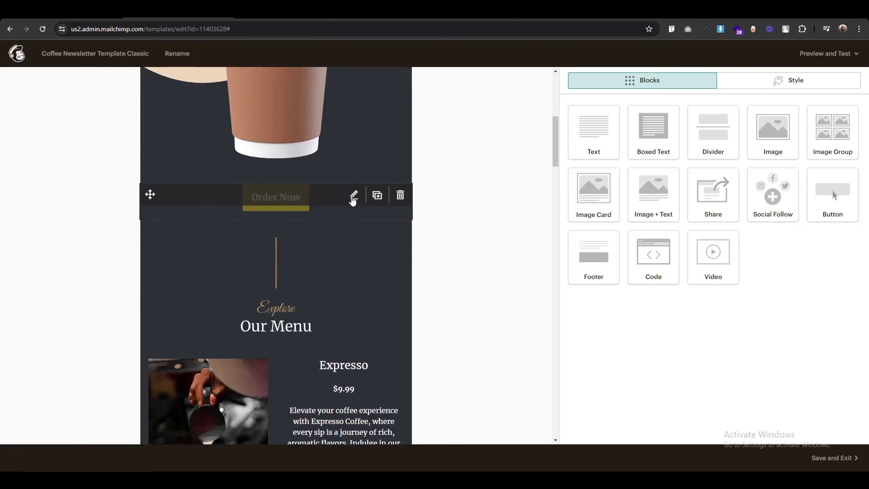
click(353, 198)
click(578, 278)
click(588, 348)
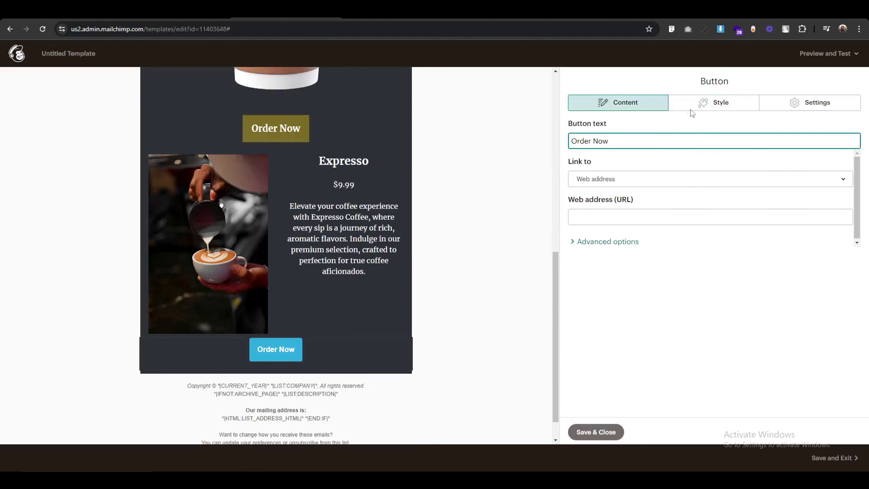
Step: Give the new Order Now button below Expresso square corners and a #7c6b26 background
click(694, 103)
drag(592, 226, 571, 226)
scroll(607, 337, down, 3)
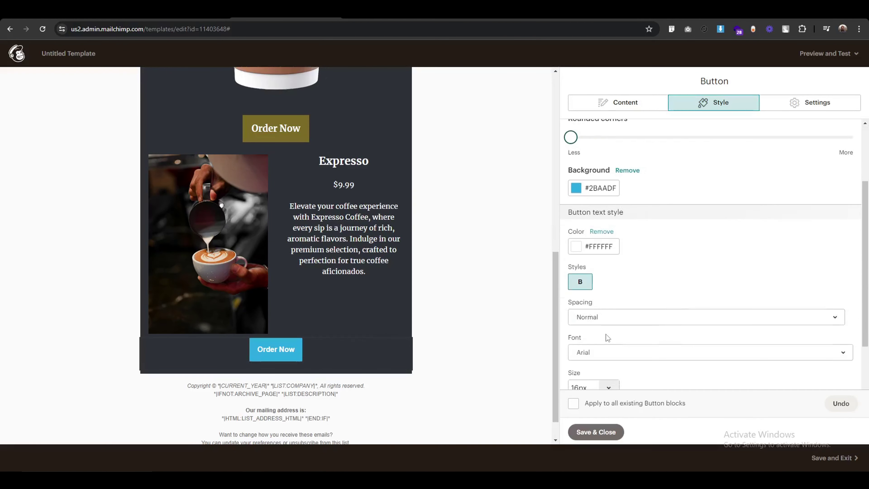
scroll(607, 337, down, 2)
scroll(609, 296, up, 5)
click(576, 256)
click(589, 329)
text(#7c6b26)
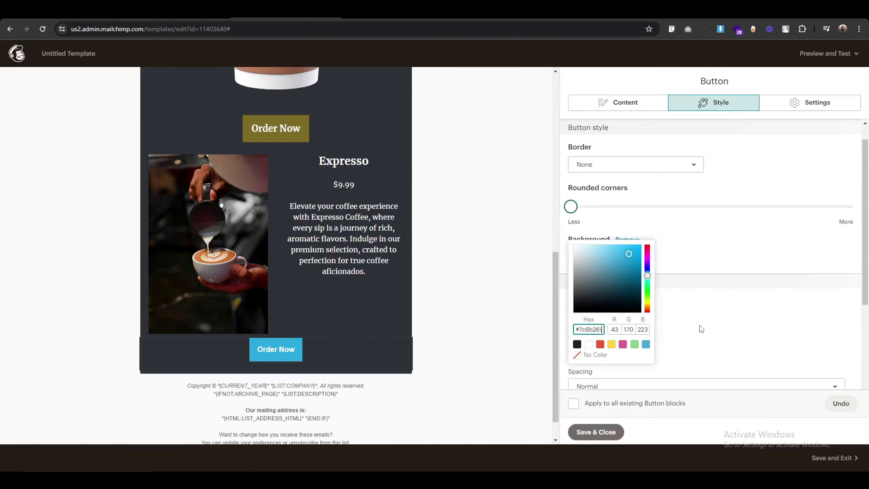
click(699, 327)
Step: Set the new Order Now button's text font to Merriweather and save the block
scroll(679, 326, down, 4)
click(616, 286)
scroll(612, 226, down, 3)
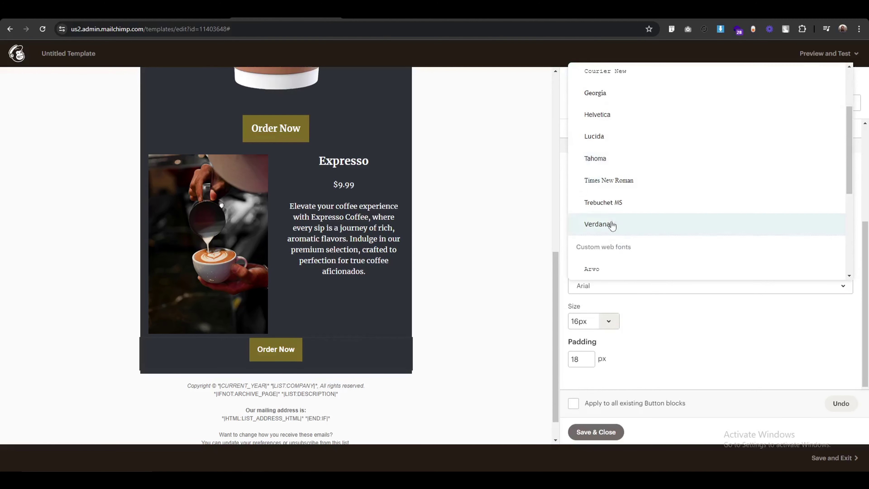
scroll(609, 239, down, 4)
click(607, 151)
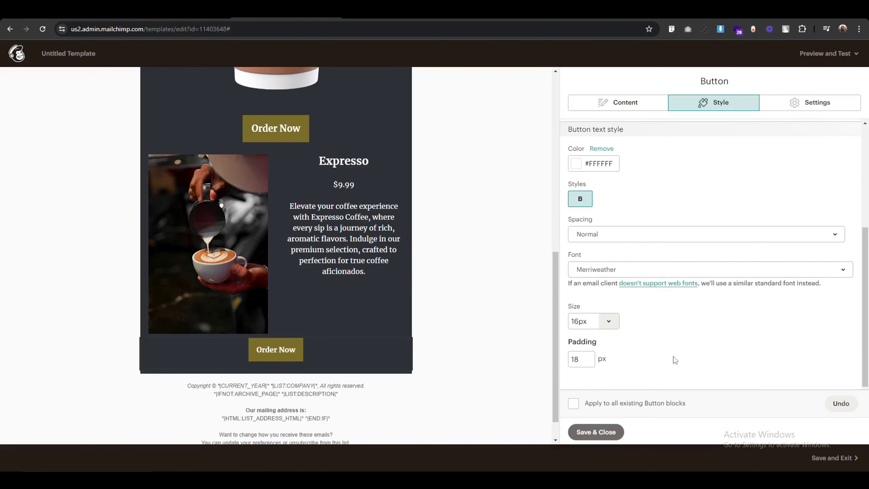
click(596, 432)
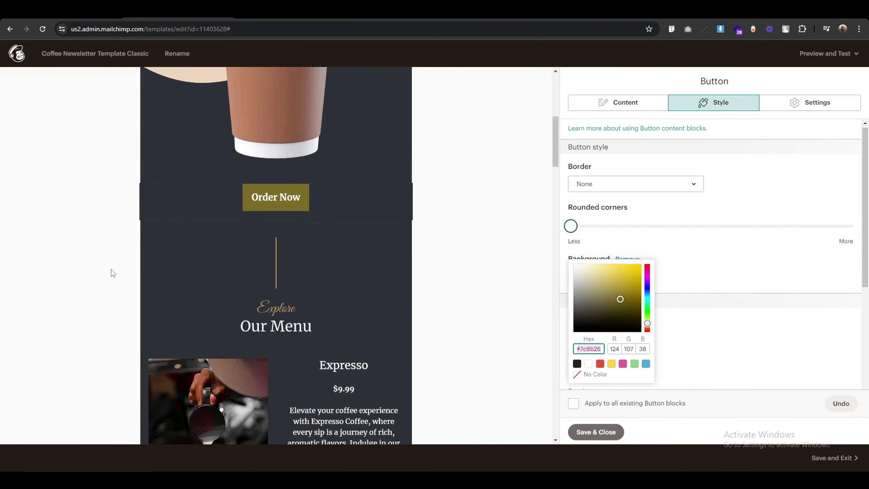
Step: Review the menu section in the Coffee Newsletter Template Classic, then save and close the Order Now button block
scroll(89, 274, down, 5)
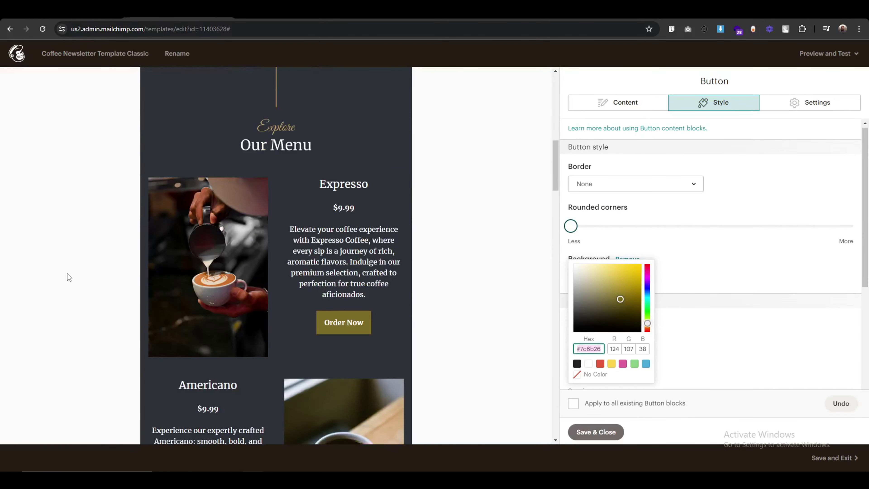
scroll(66, 273, down, 3)
click(593, 430)
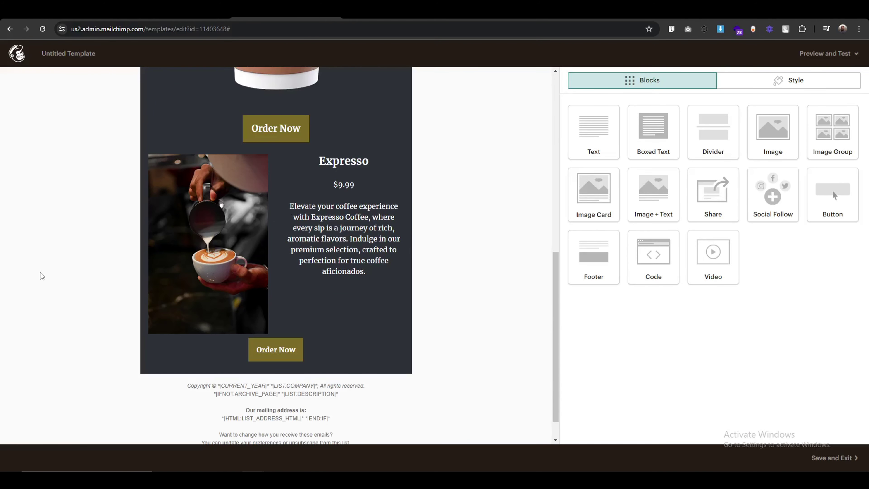
Step: Preview the Untitled Template and inspect the preview page's HTML in the browser developer tools
click(828, 53)
click(807, 77)
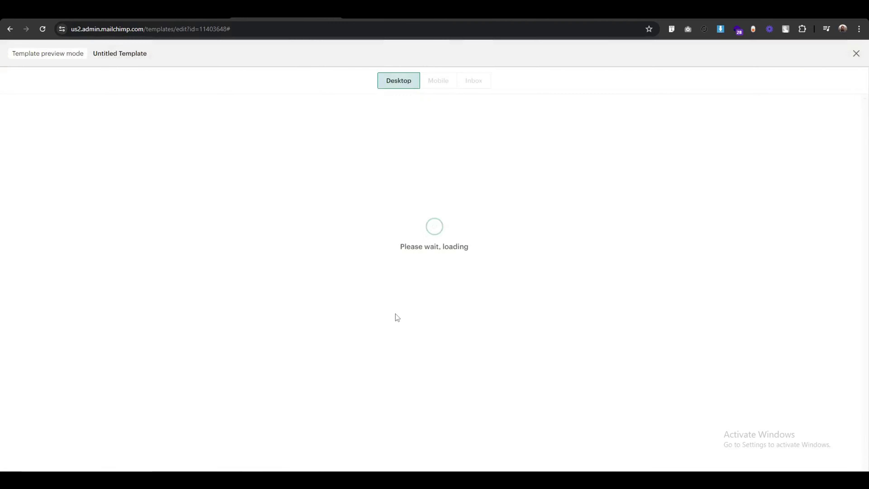
scroll(235, 287, down, 10)
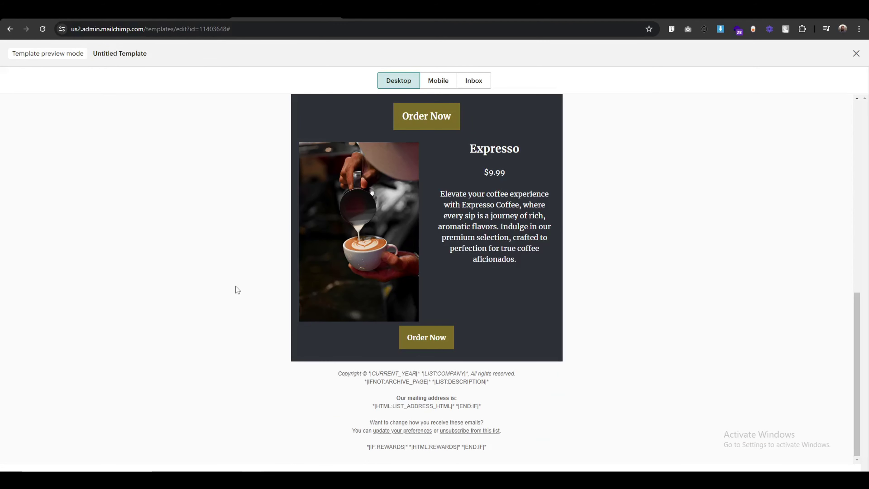
right_click(625, 254)
scroll(664, 239, down, 3)
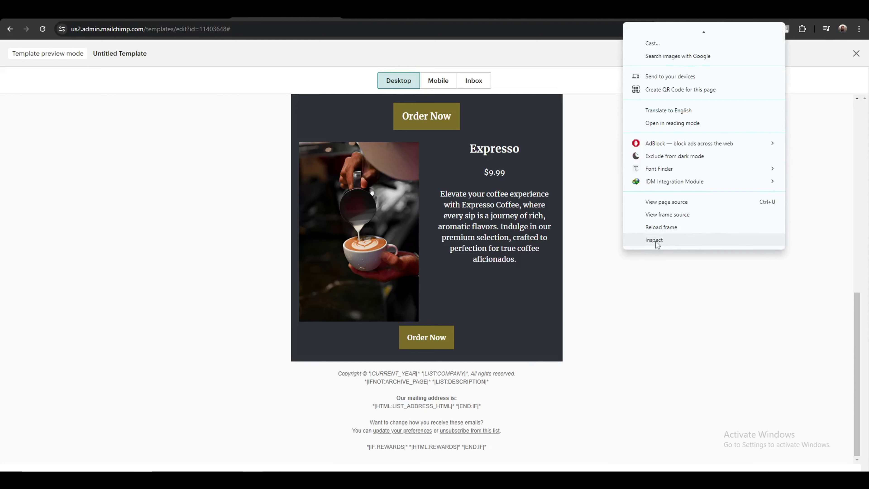
click(656, 241)
scroll(626, 203, down, 4)
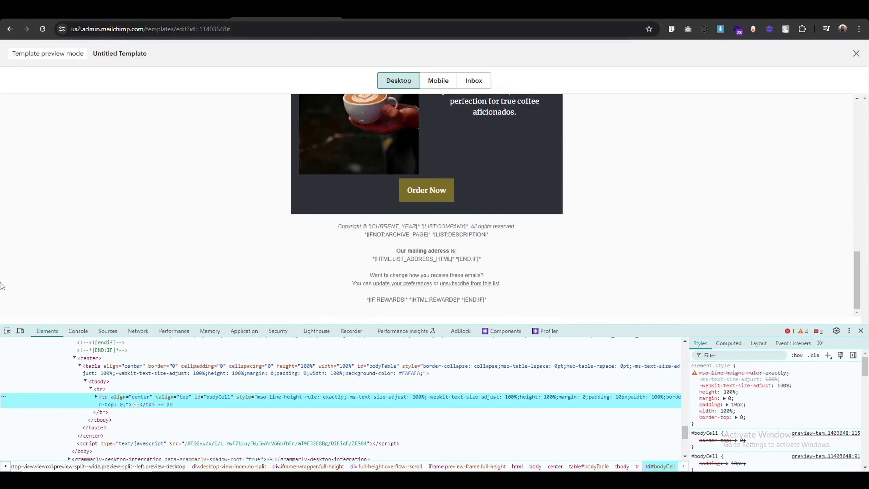
Step: Copy the full HTML of the lower Order Now button's mcnButtonBlock table, then close the developer tools and the preview
click(7, 330)
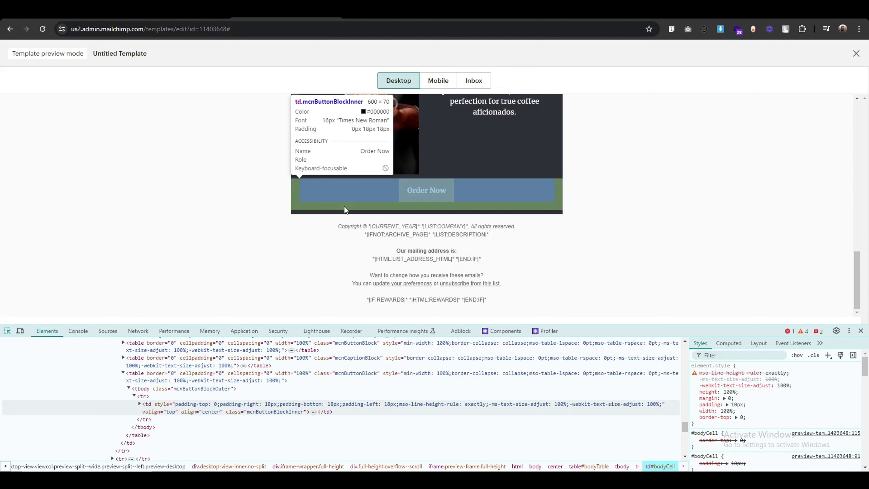
click(344, 206)
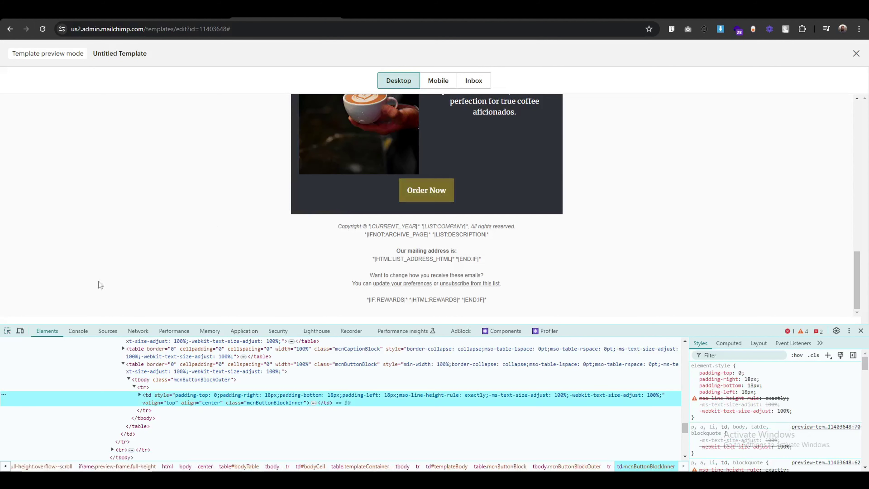
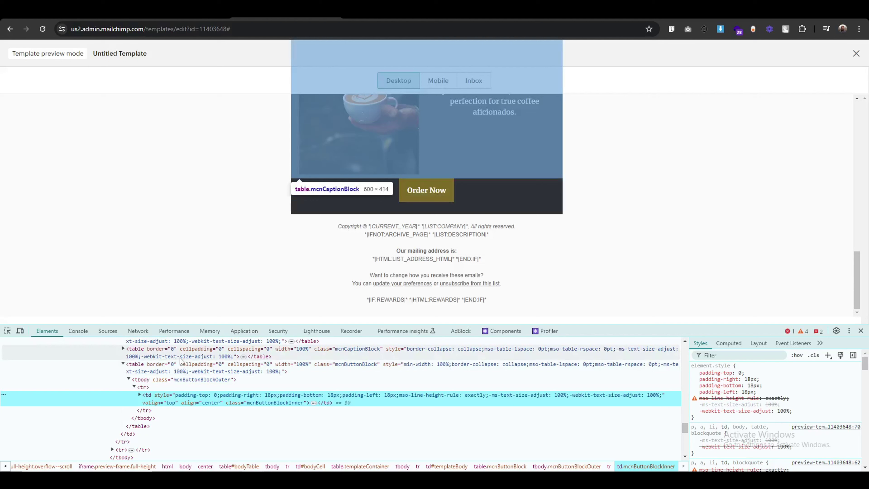
click(181, 374)
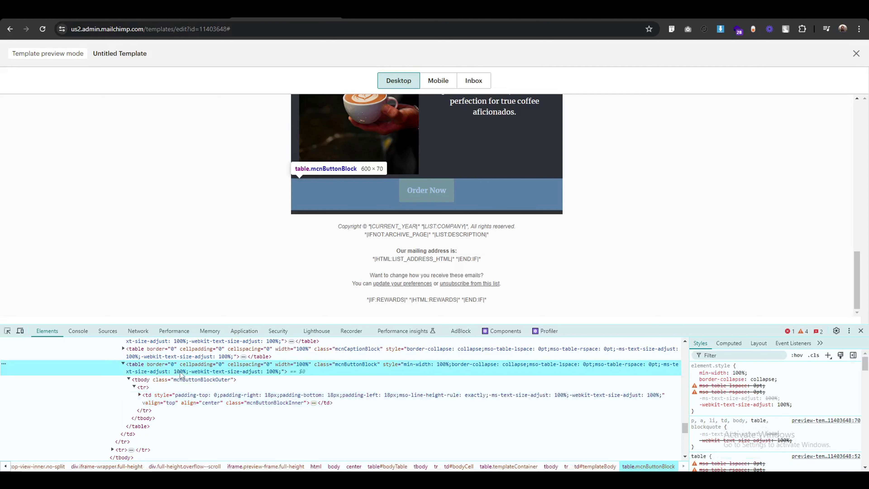
right_click(181, 373)
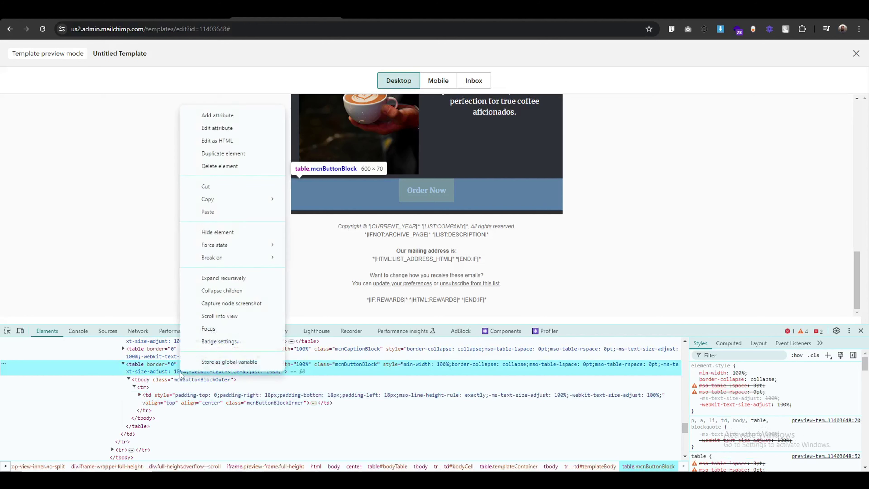
click(234, 141)
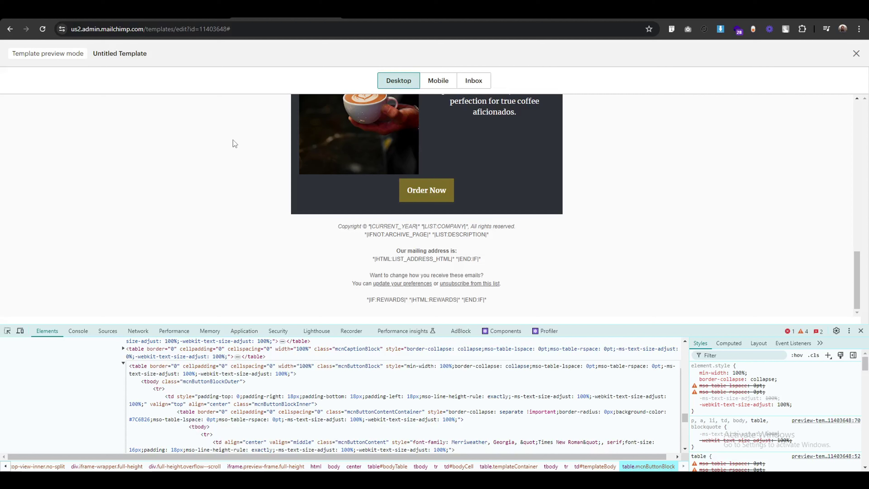
key(ctrl+a)
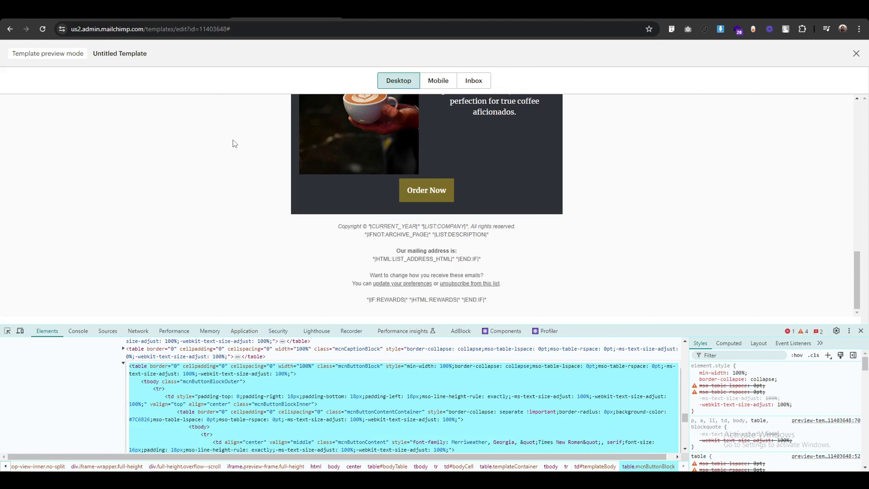
click(861, 331)
click(856, 54)
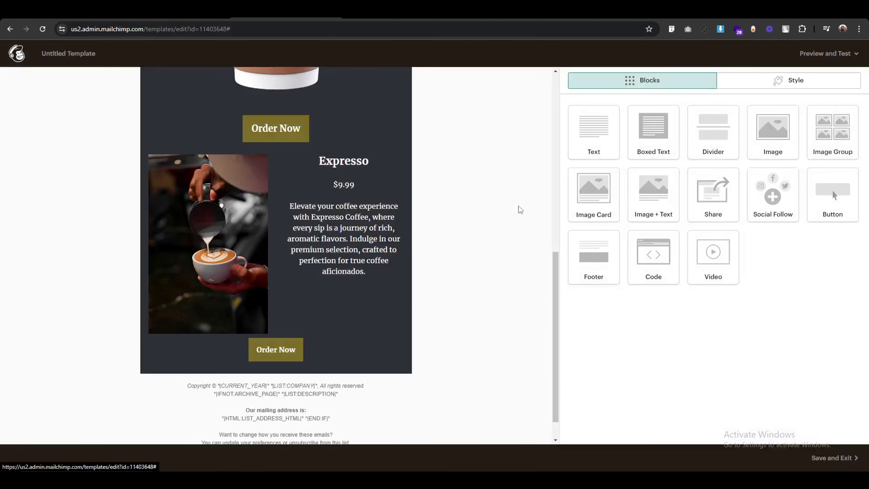
Step: Paste the copied button HTML on a new line after the description in the Expresso image and text block's source code
scroll(467, 264, down, 1)
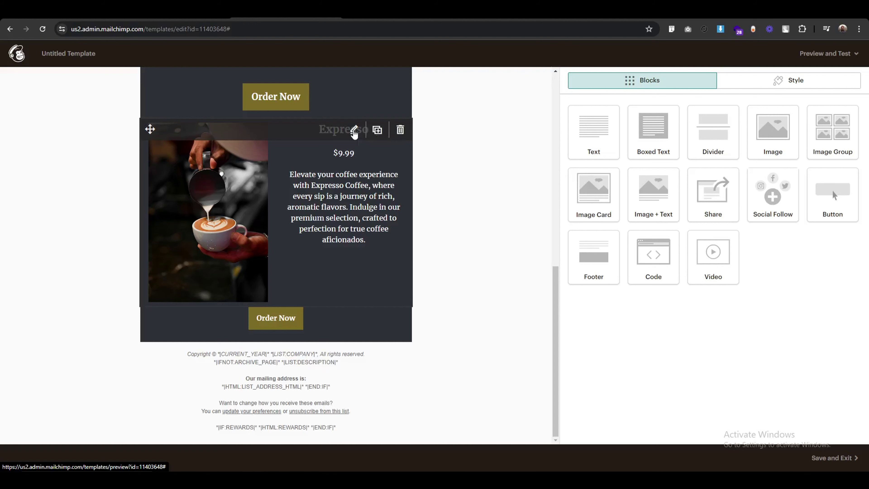
click(354, 131)
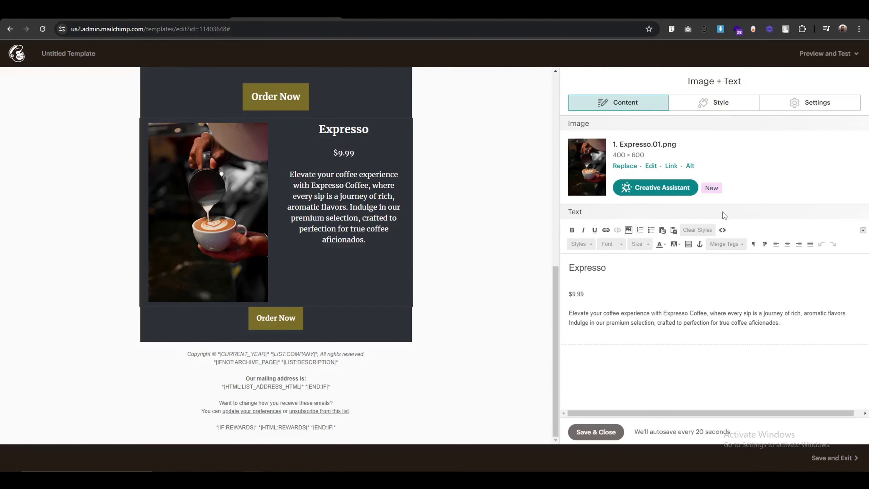
click(722, 230)
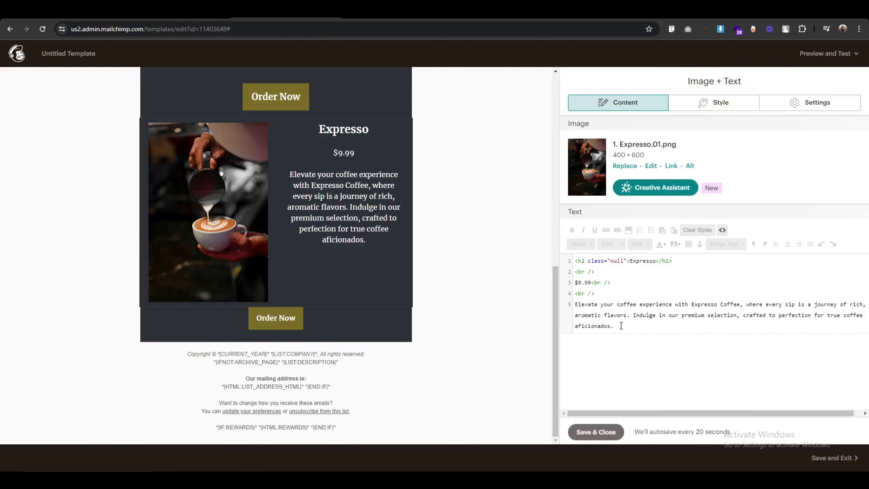
key(Return)
key(ctrl+v)
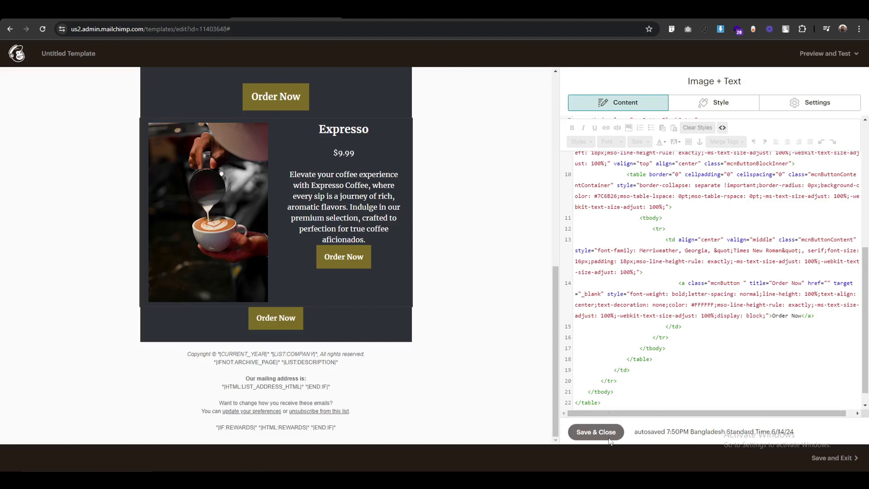
Step: Add a blank line between the Expresso description and its Order Now button, then save and close the block
click(720, 128)
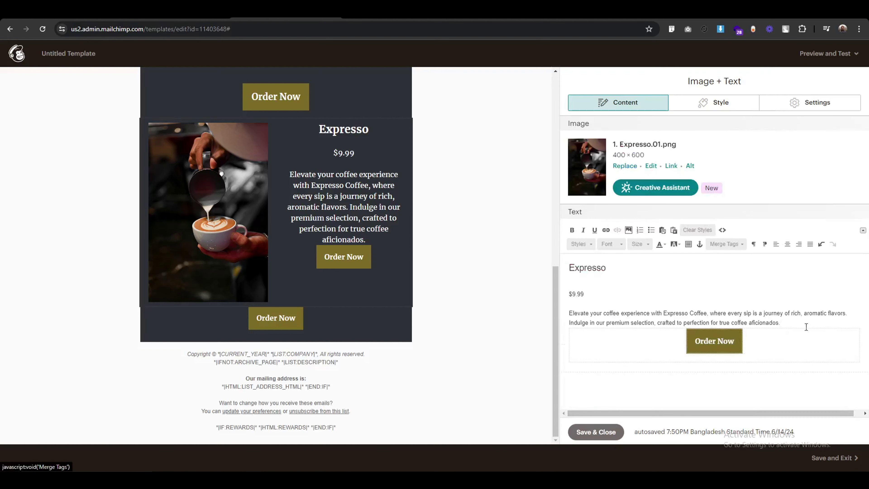
click(798, 320)
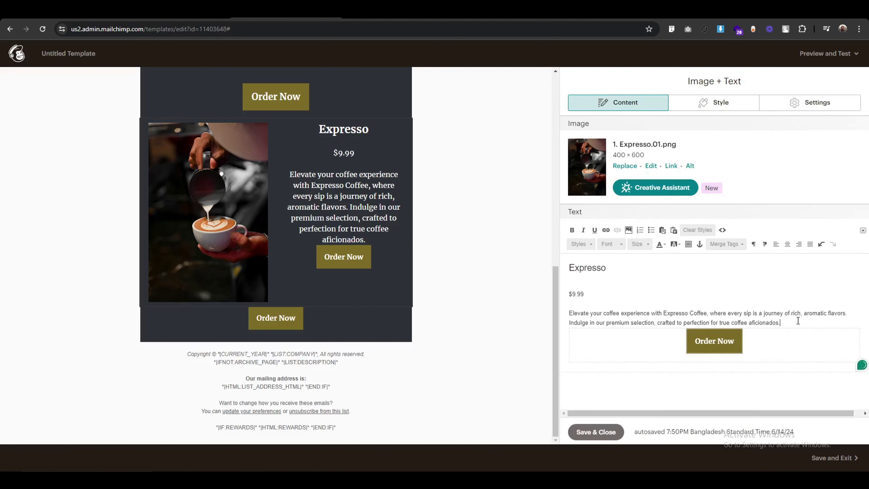
key(Return)
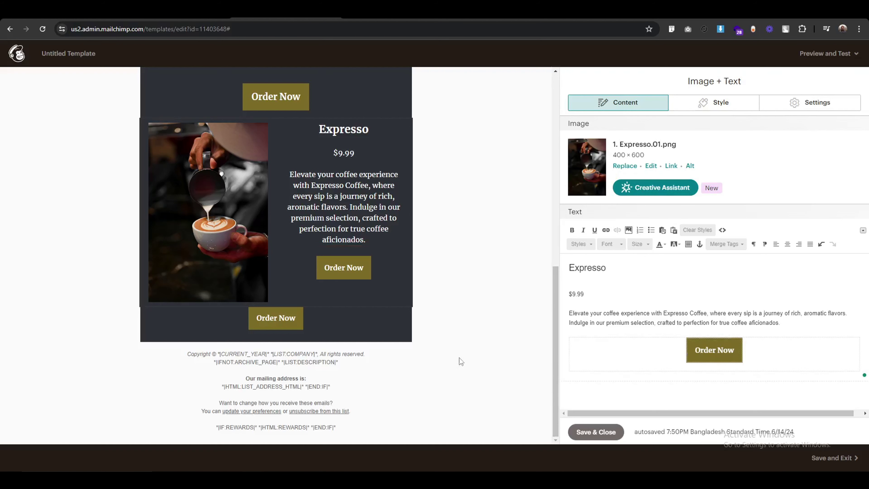
click(593, 432)
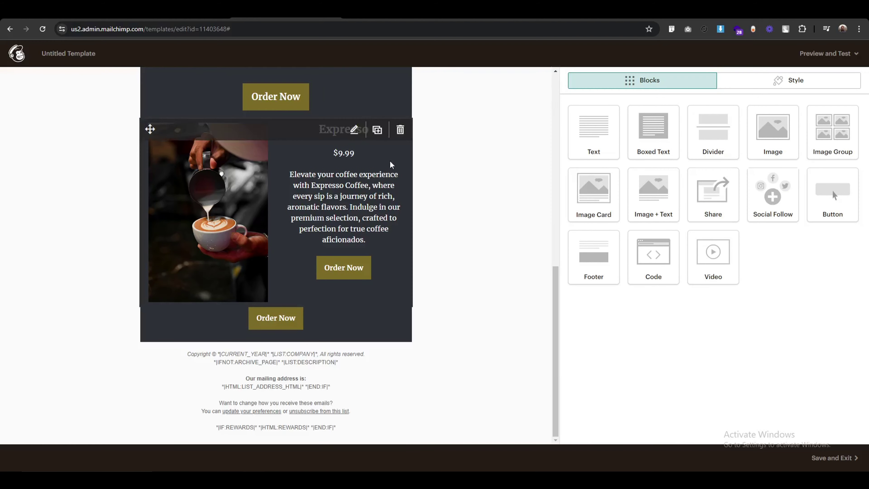
click(354, 132)
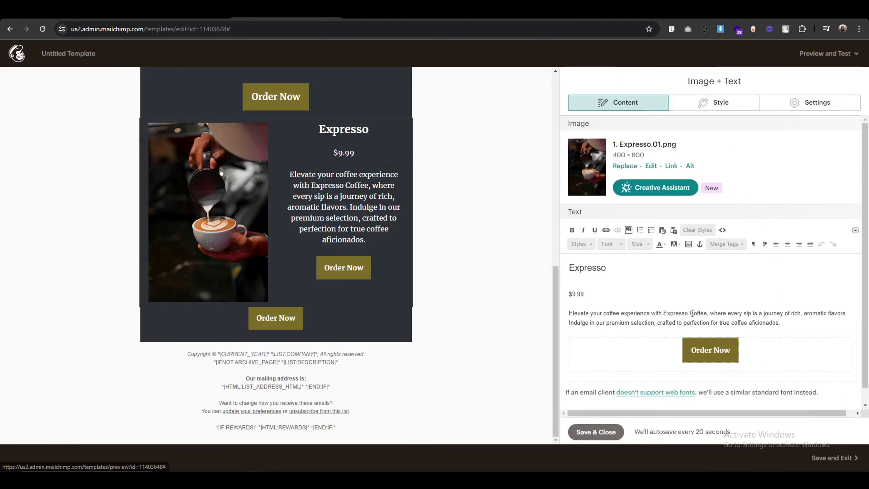
drag(730, 339, 689, 338)
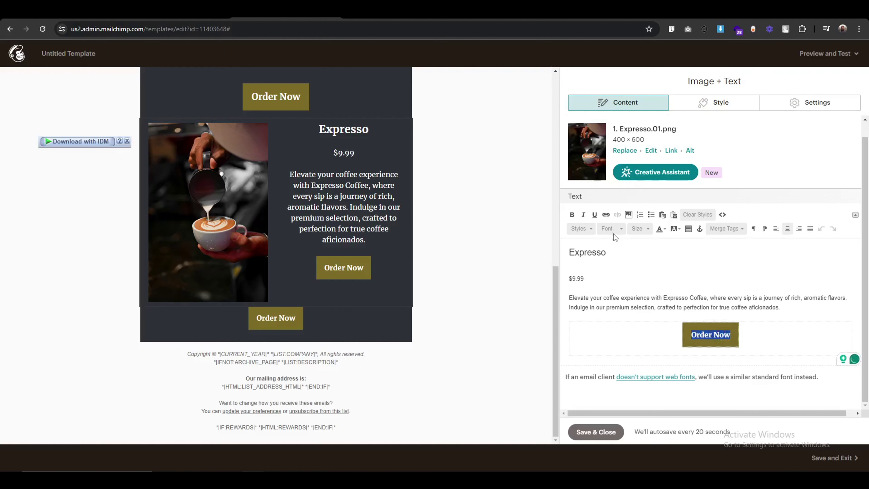
click(605, 215)
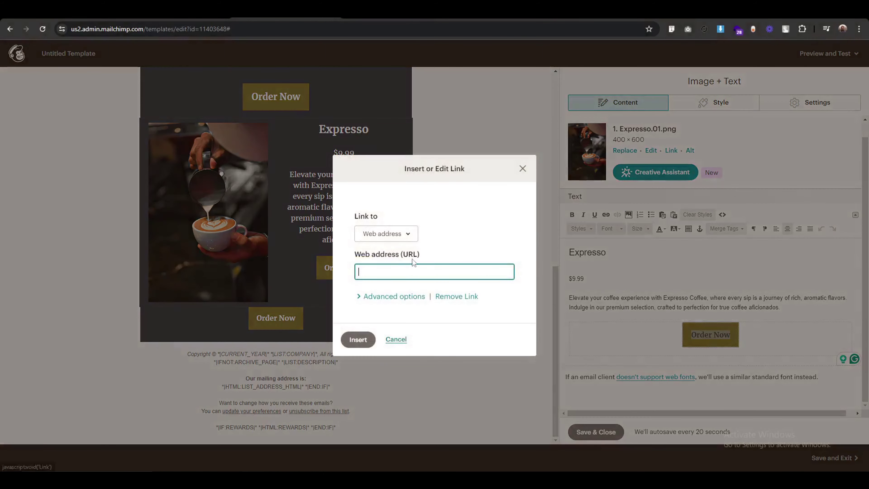
click(409, 267)
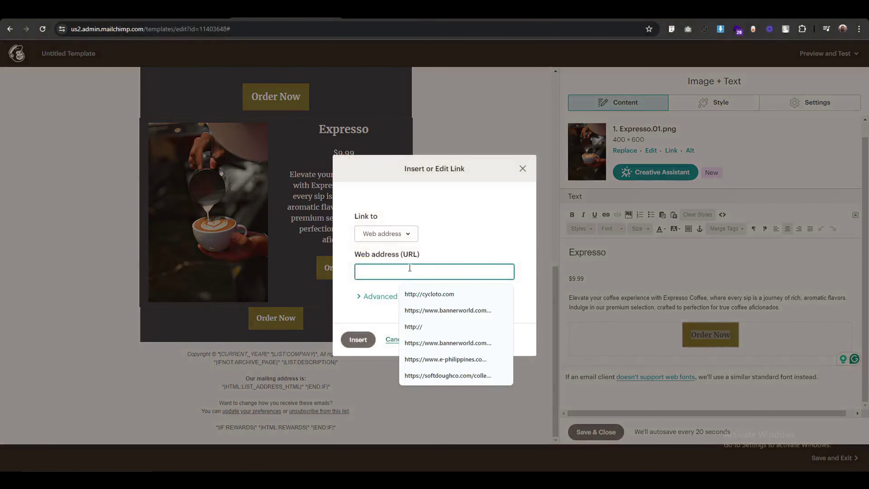
click(427, 295)
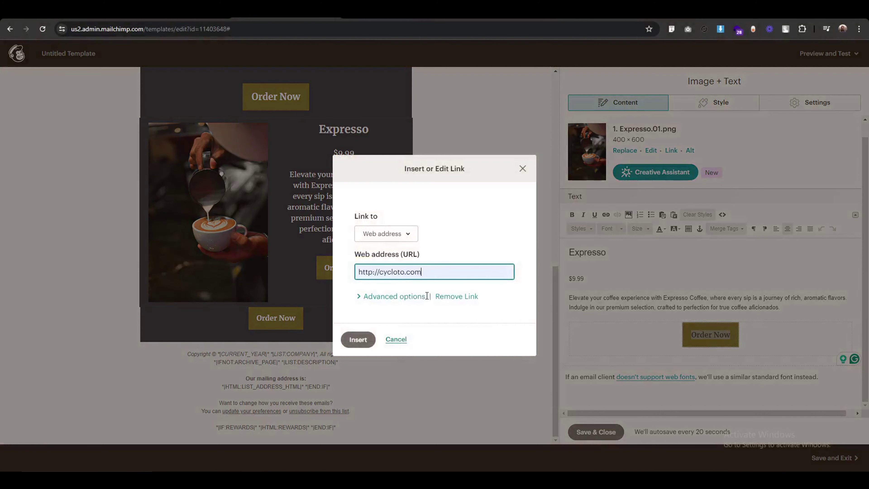
click(358, 340)
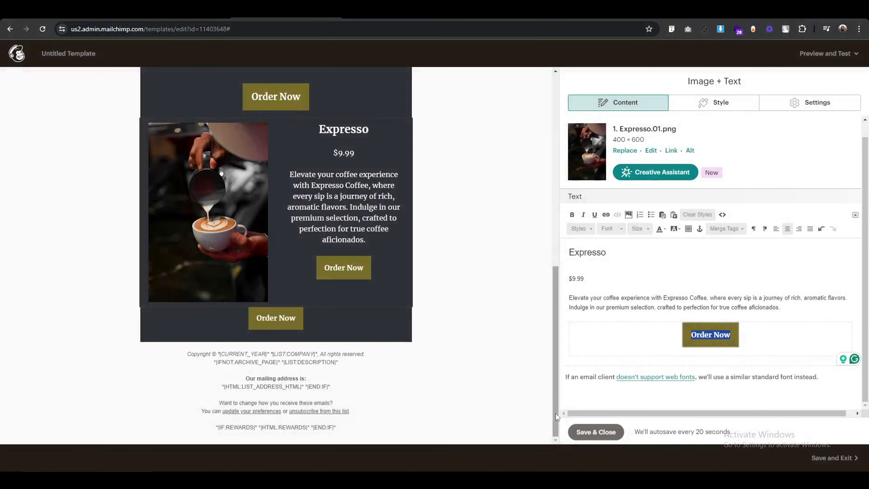
click(595, 432)
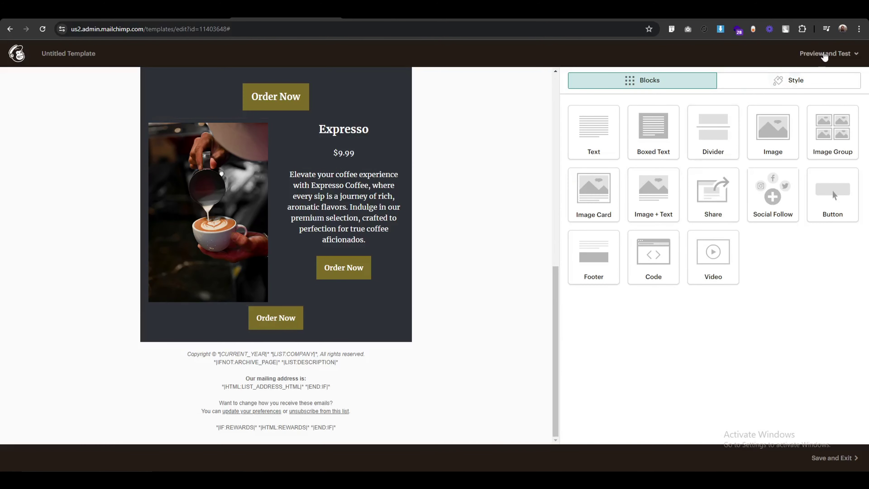
Step: Preview the template and test the Order Now button inside the Expresso block
click(828, 54)
click(817, 78)
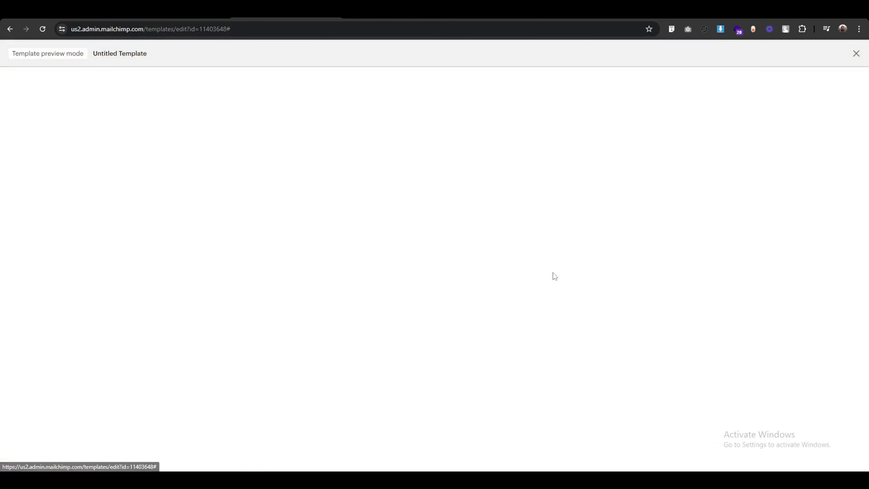
scroll(698, 321, down, 10)
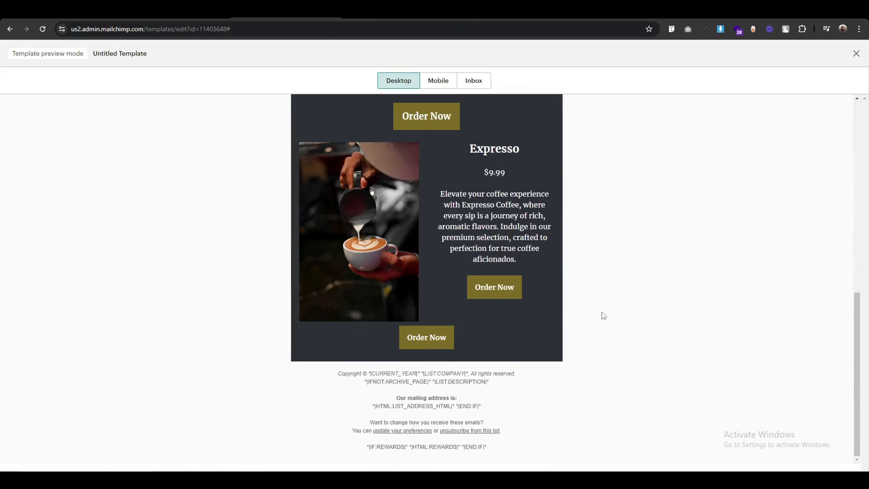
click(495, 290)
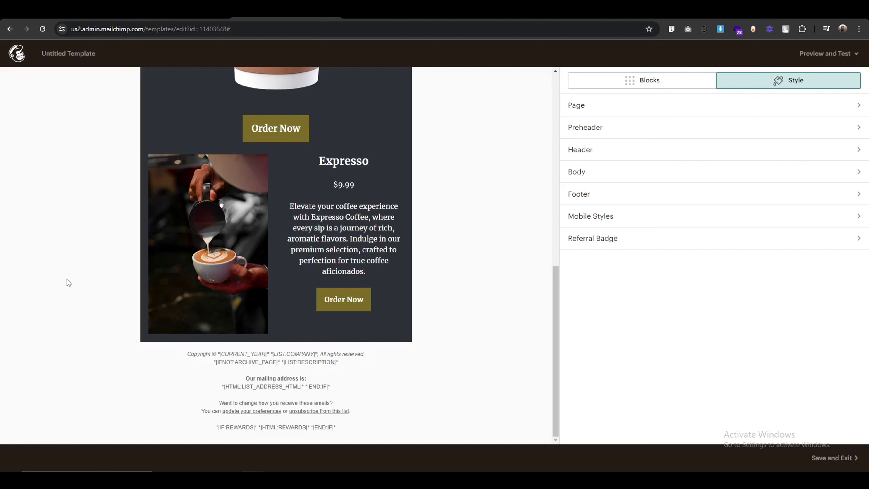
Step: Duplicate the Expresso image and text block and check the copy below it
mouse_move(354, 171)
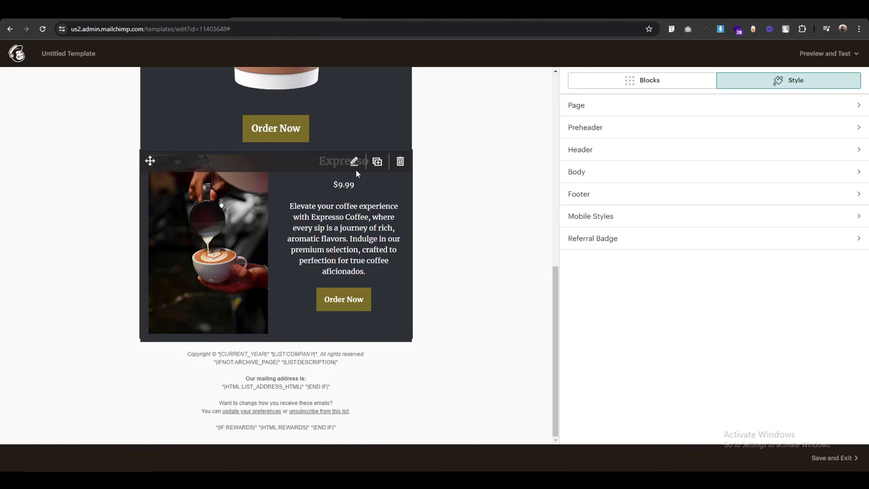
click(378, 163)
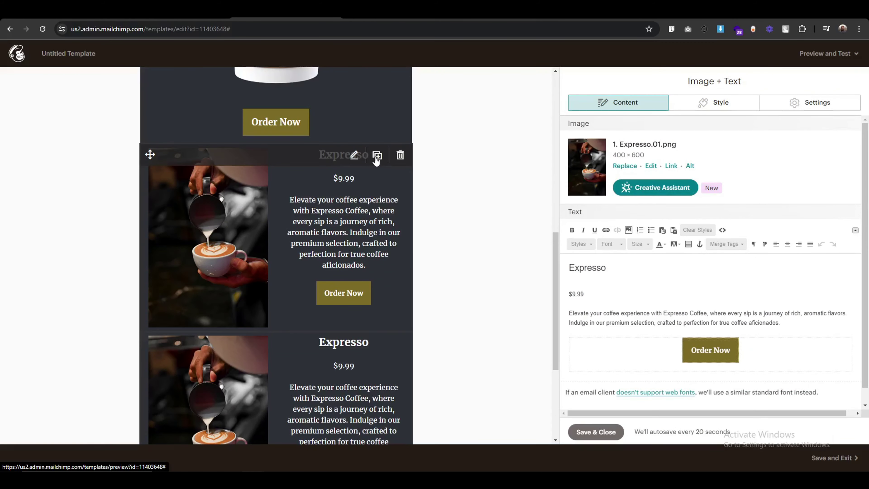
scroll(375, 160, down, 5)
scroll(363, 248, up, 6)
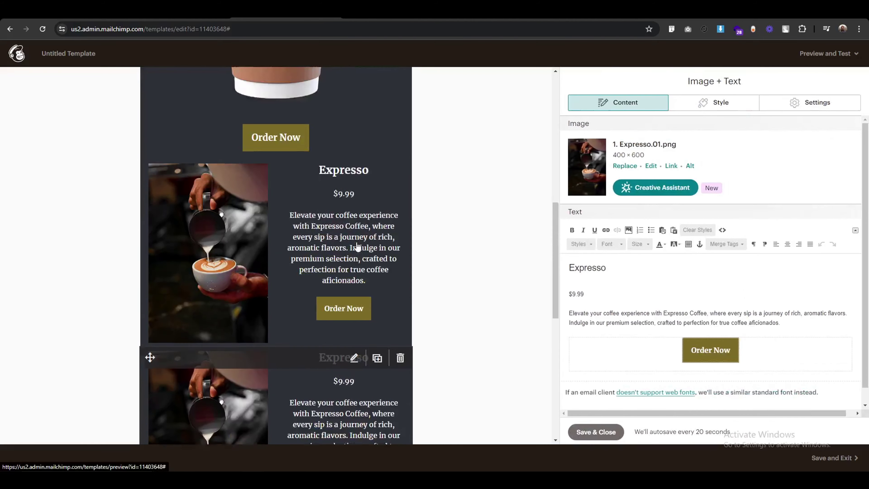
Step: Set the image position of the second Expresso image and text block to Right, then save and close the block
scroll(324, 216, down, 3)
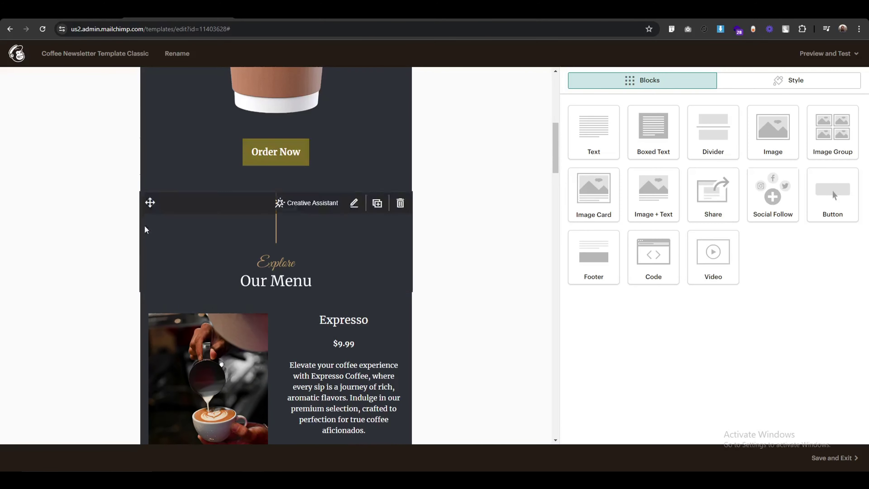
scroll(85, 320, down, 8)
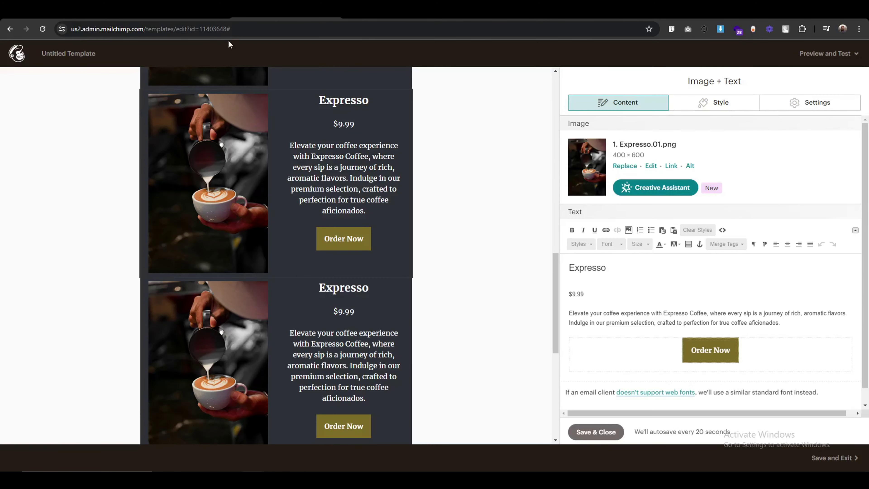
scroll(76, 282, up, 1)
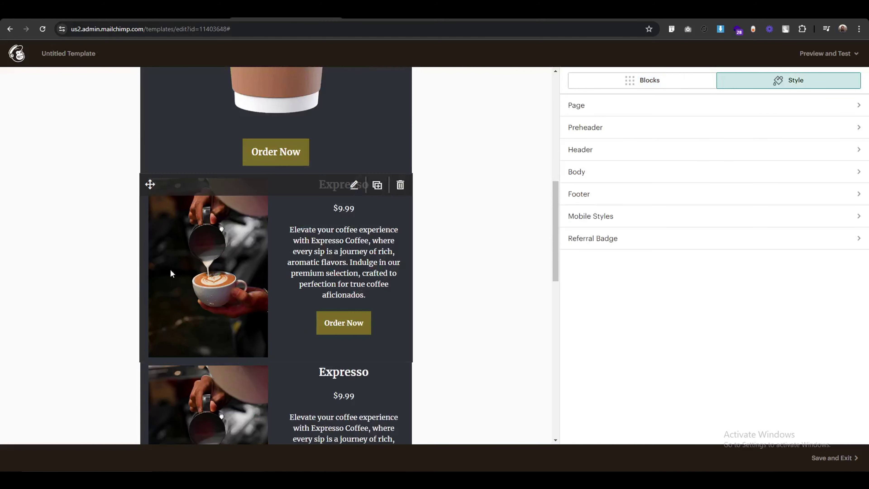
scroll(116, 297, down, 4)
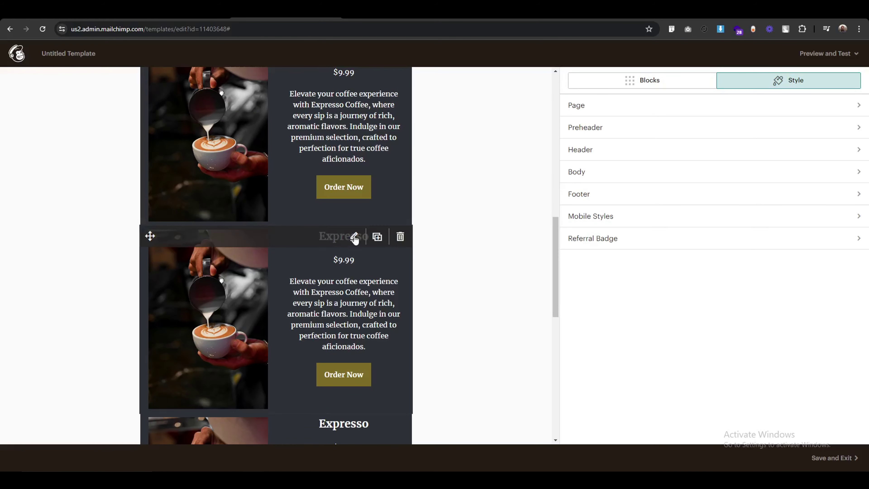
click(354, 237)
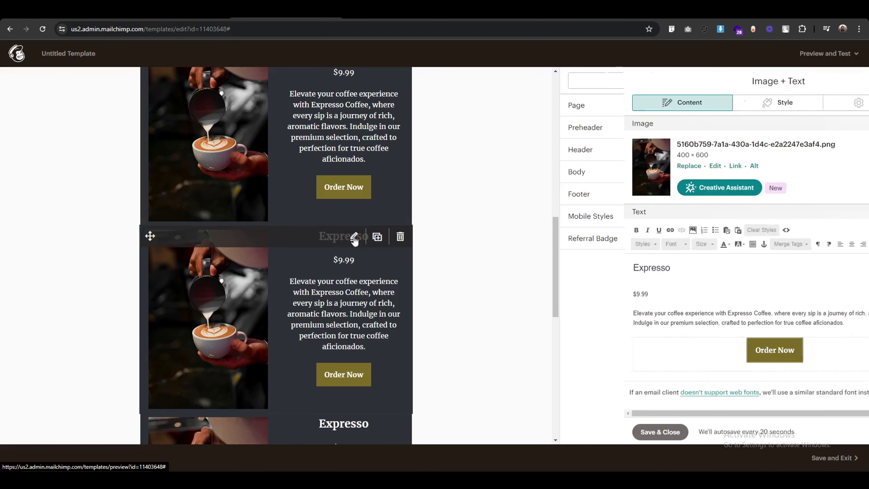
click(793, 103)
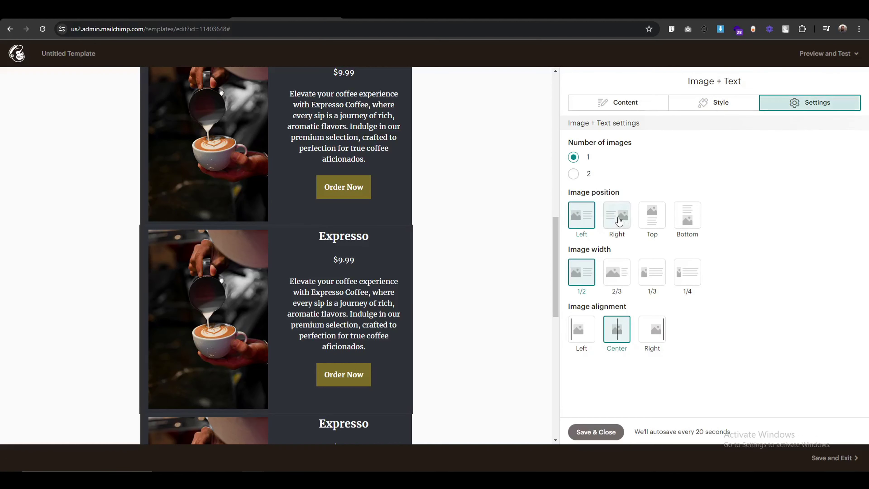
click(618, 221)
click(595, 432)
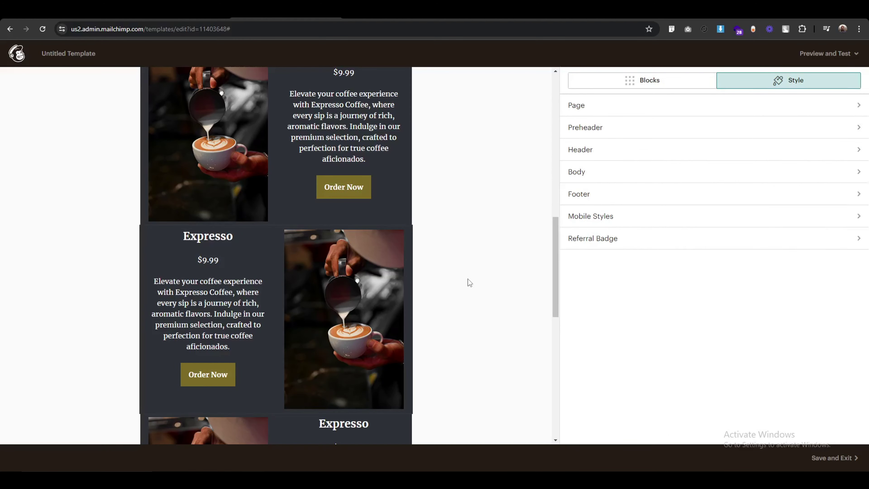
Step: Set the image position of the fourth Expresso block, just above the footer, to Right and save the block
scroll(236, 310, down, 5)
scroll(236, 310, down, 4)
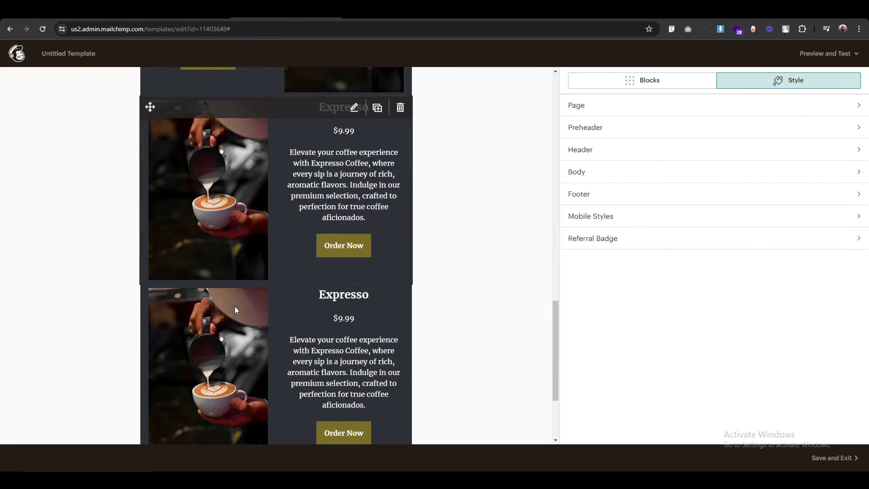
scroll(334, 316, down, 3)
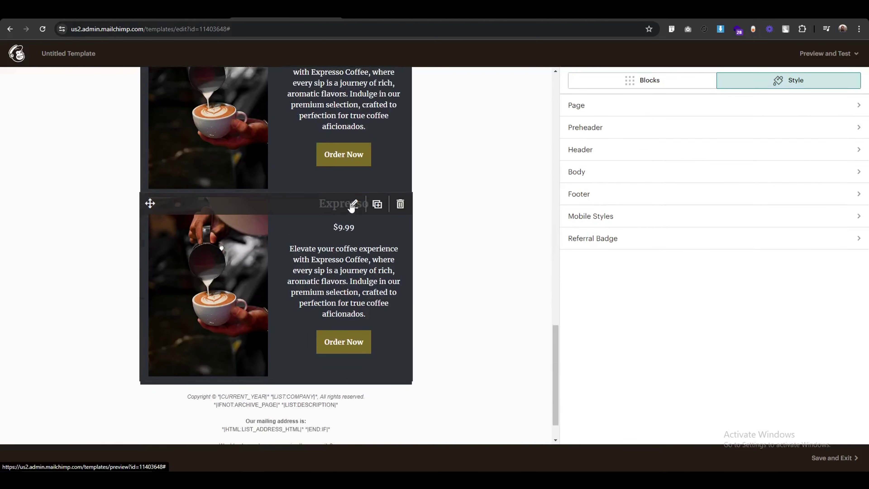
click(352, 205)
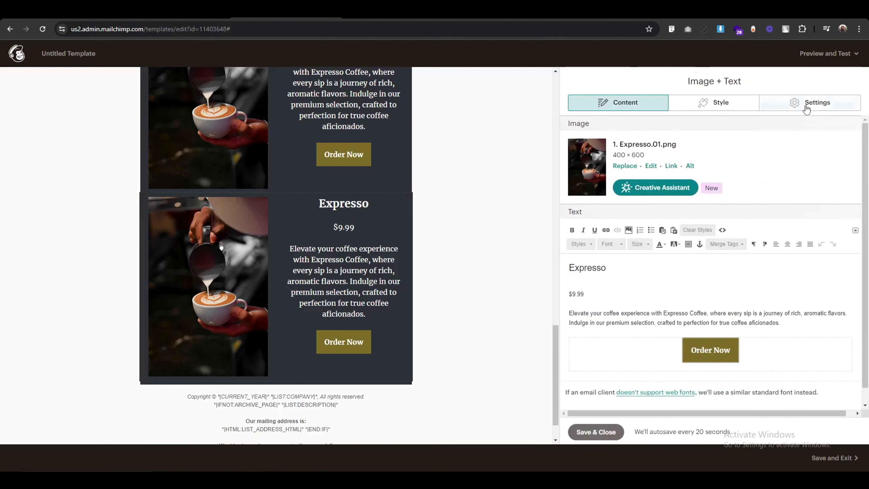
click(806, 109)
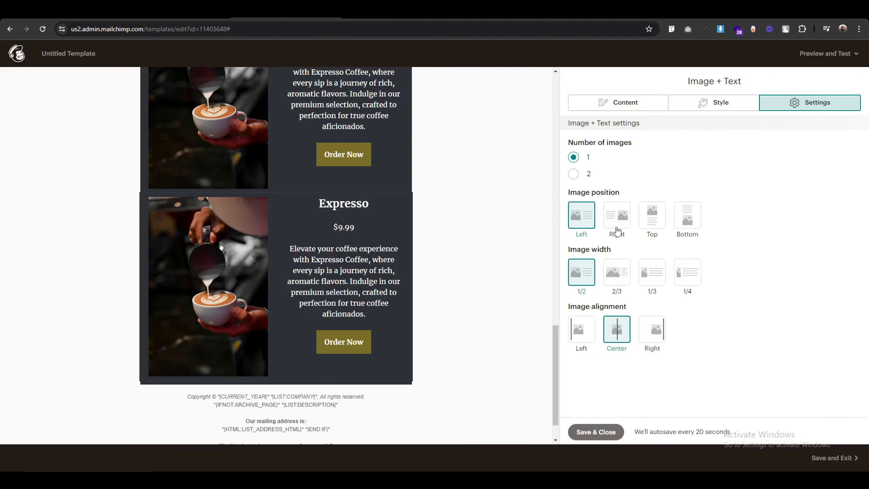
click(617, 215)
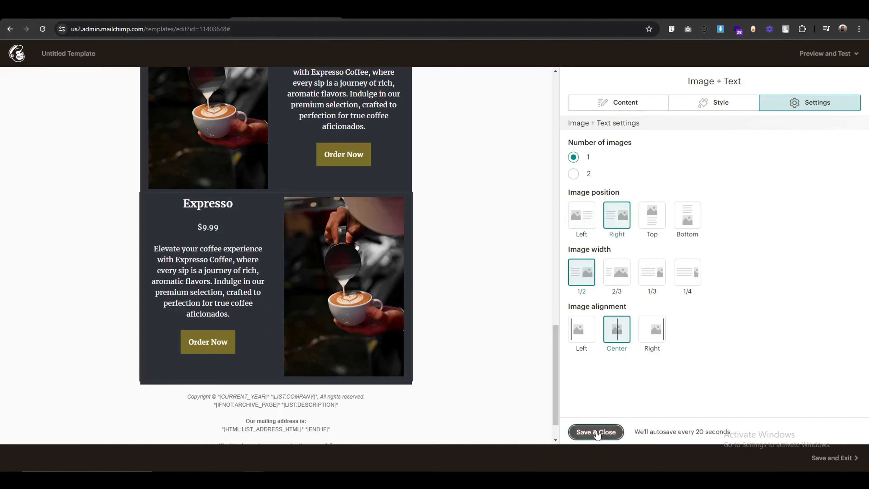
click(595, 432)
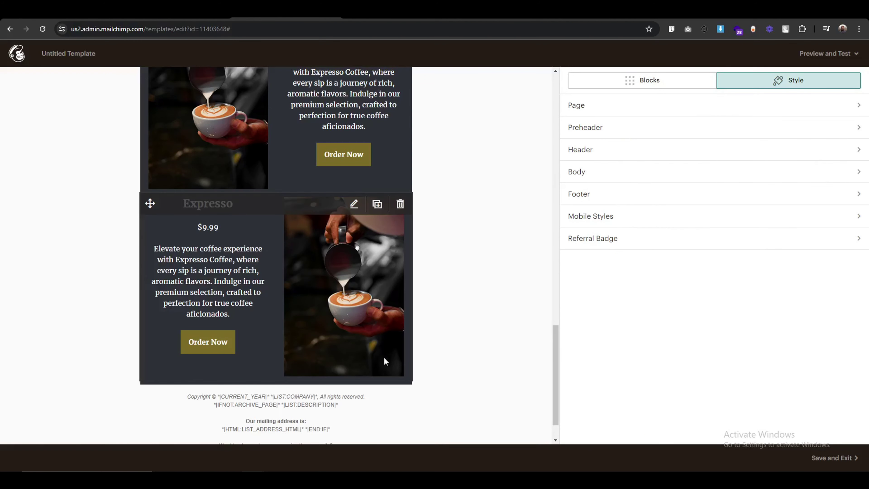
Step: Change the title of the second menu block to Americano, matching the Coffee Newsletter Template Classic
scroll(385, 361, up, 3)
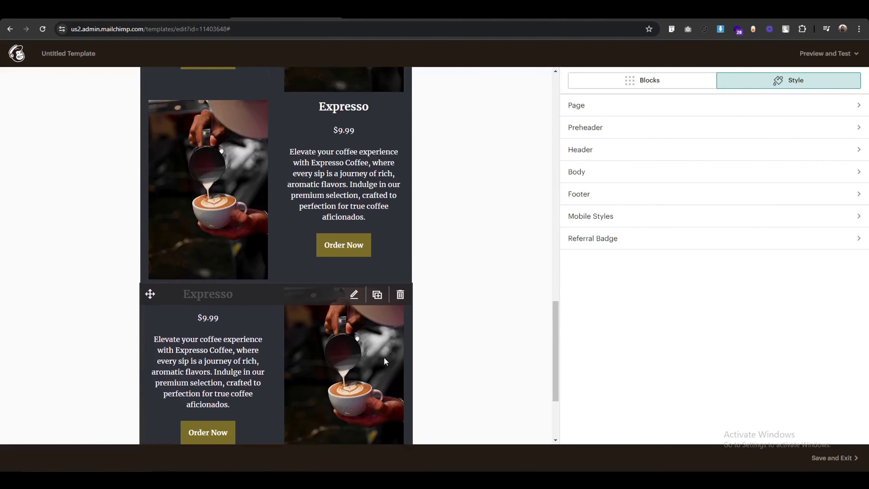
scroll(382, 357, up, 10)
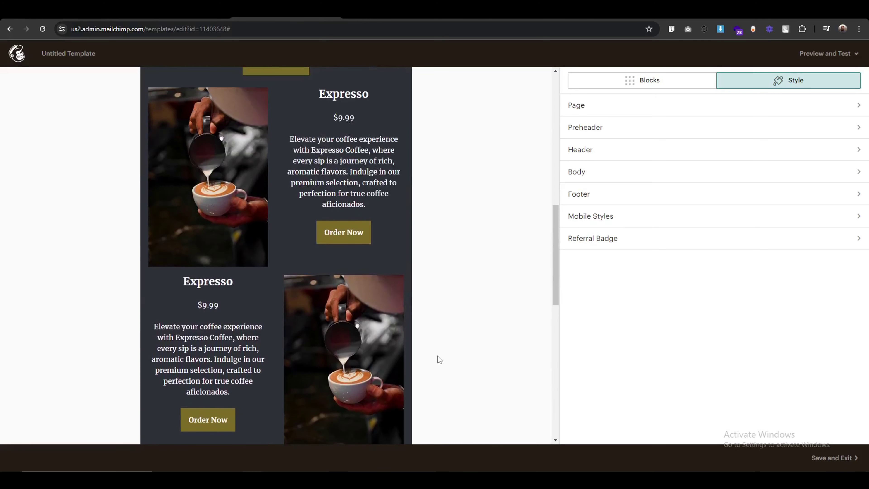
scroll(437, 356, up, 3)
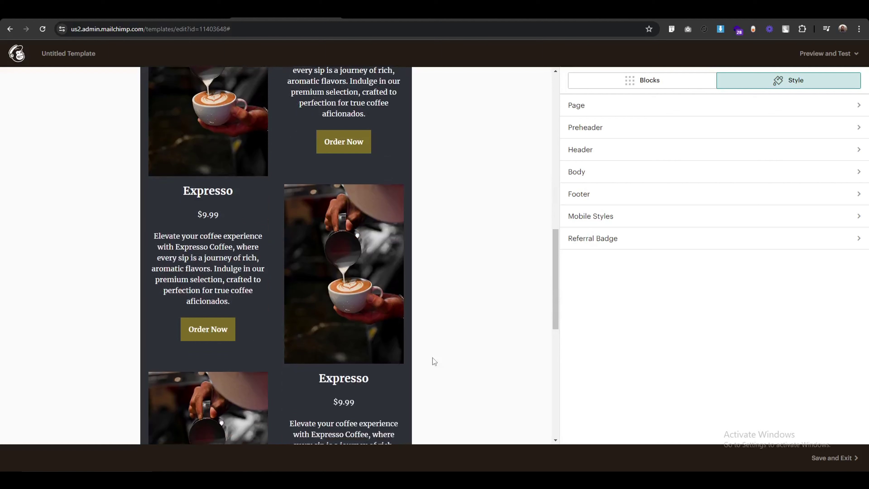
mouse_move(386, 268)
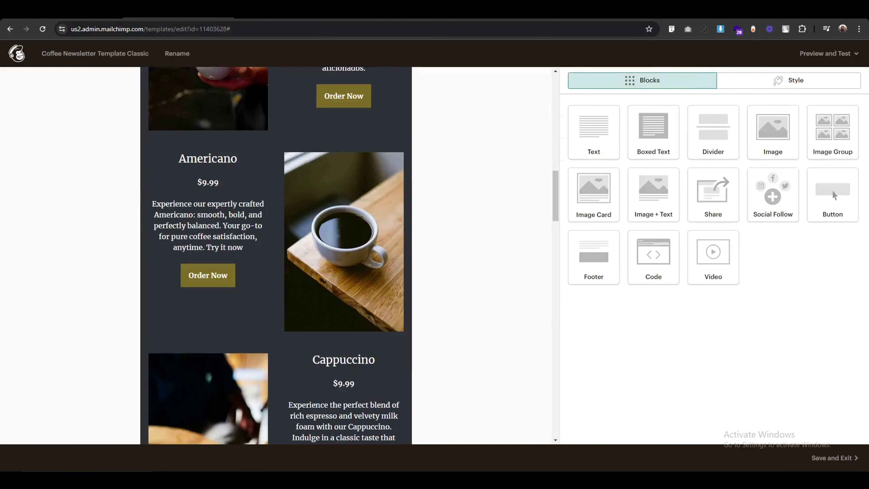
scroll(139, 308, up, 6)
scroll(215, 263, down, 4)
click(215, 263)
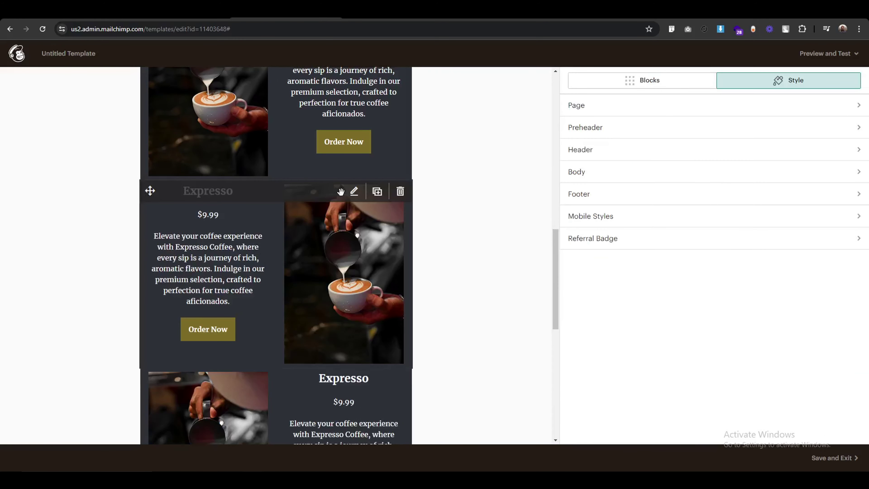
click(263, 241)
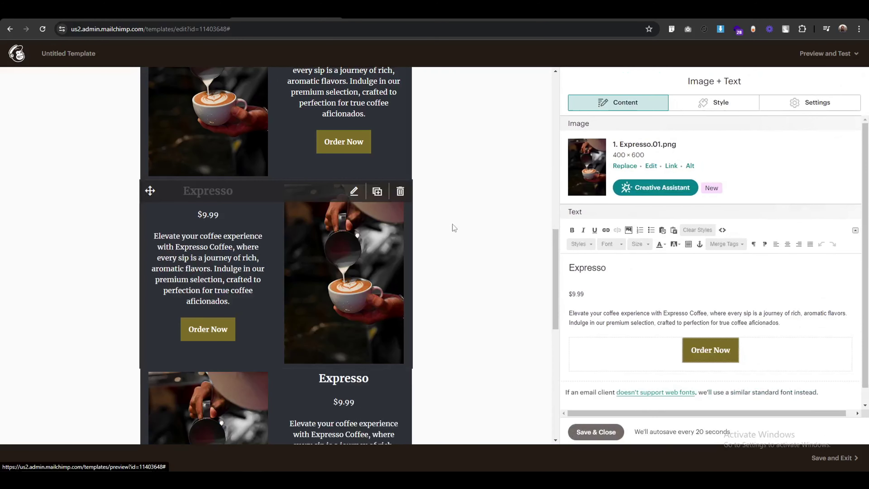
text(Americano)
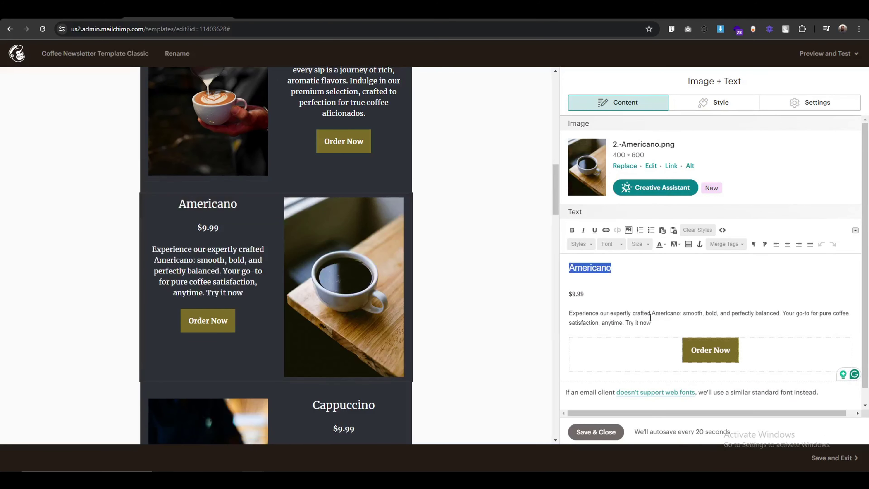
Step: Set the Americano block's description to "Experience our expertly crafted Americano: smooth, bold, and perfectly balanced. Your go-to for pure coffee satisfaction, anytime. Try it now"
drag(654, 323, 574, 314)
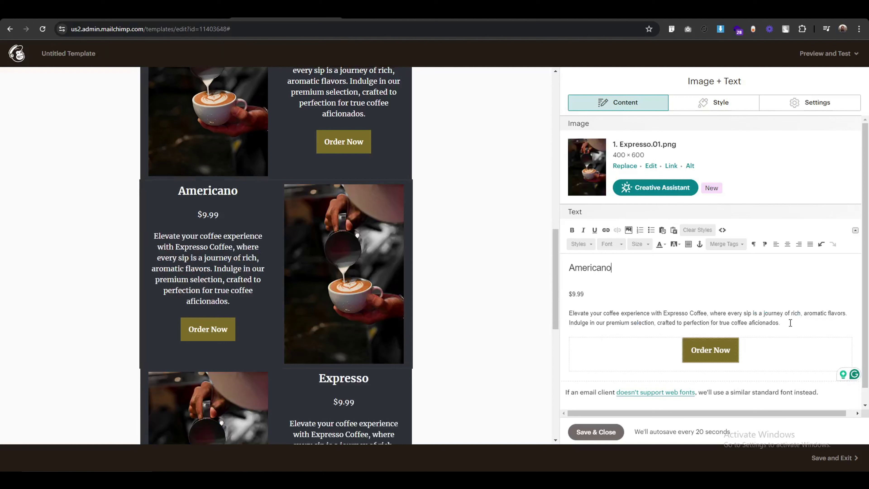
drag(786, 322, 563, 313)
text(Experience our expertly crafted Americano: smooth, bold, and perfectly balanced. Your go-to for pure coffee satisfaction, anytime. Try it now)
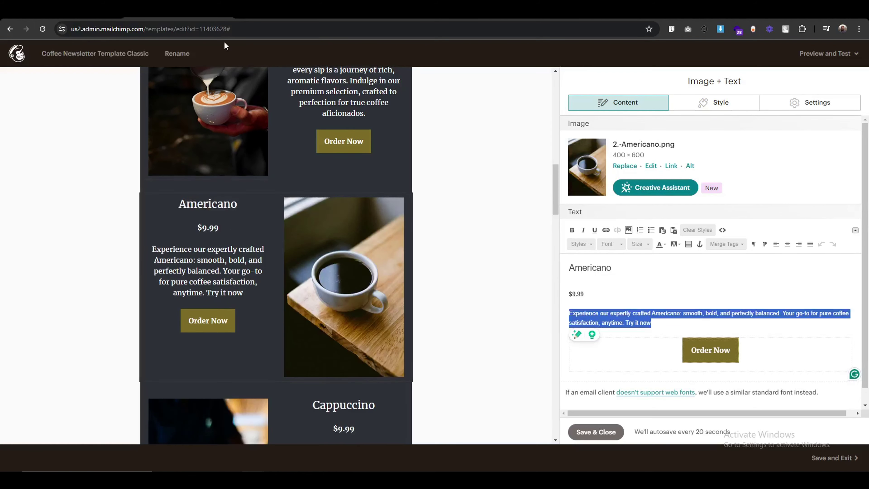
scroll(235, 300, up, 4)
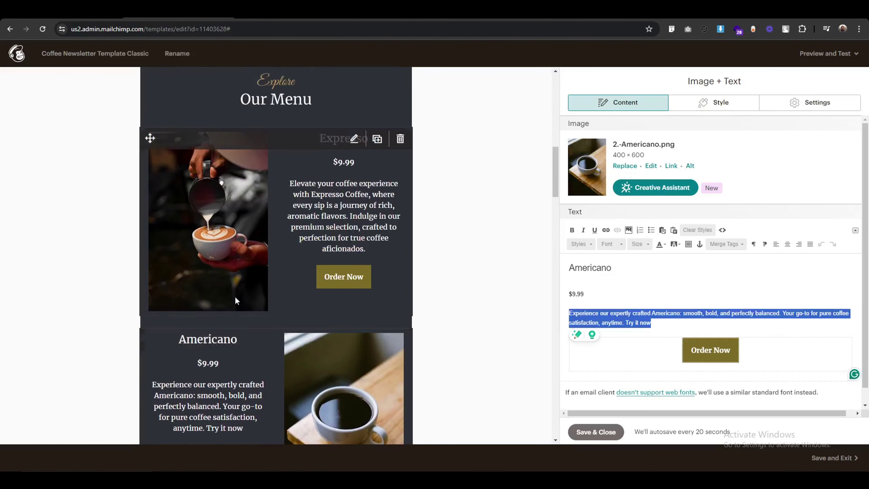
scroll(235, 300, down, 10)
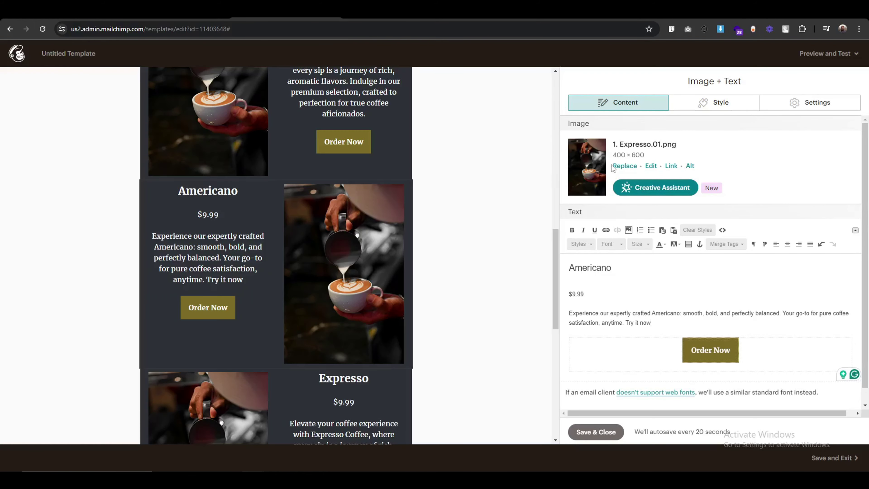
Step: Replace the Americano block's image by uploading 2.-Americano.png from the Our Menu Edited folder
click(616, 166)
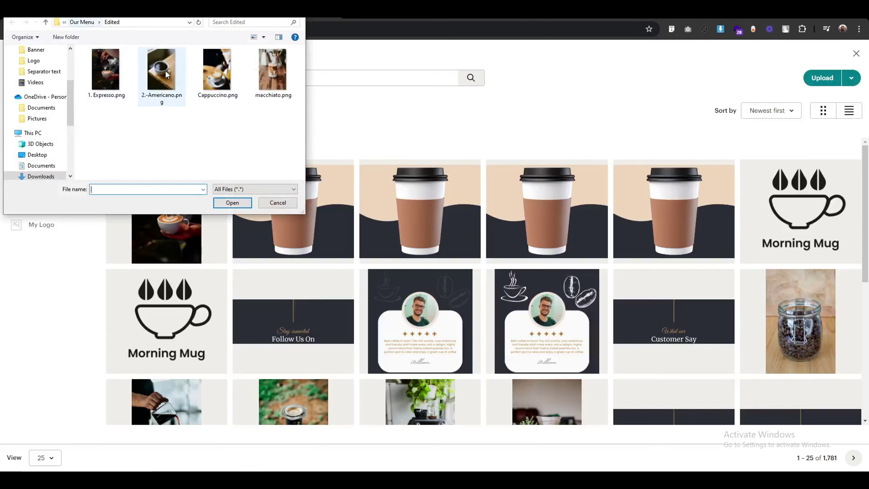
click(166, 74)
click(233, 205)
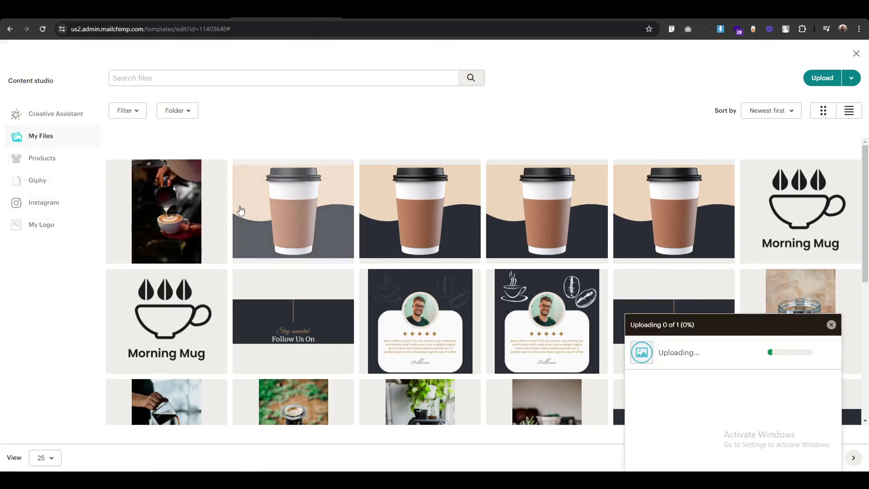
click(241, 208)
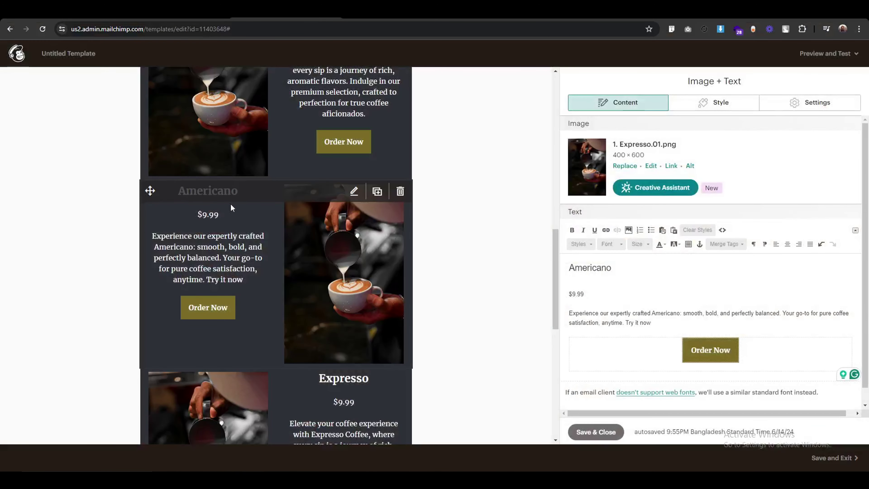
click(478, 362)
Step: Replace the image in the third menu block by uploading Cappuccino.png from the Our Menu Edited folder
scroll(478, 361, down, 4)
click(352, 196)
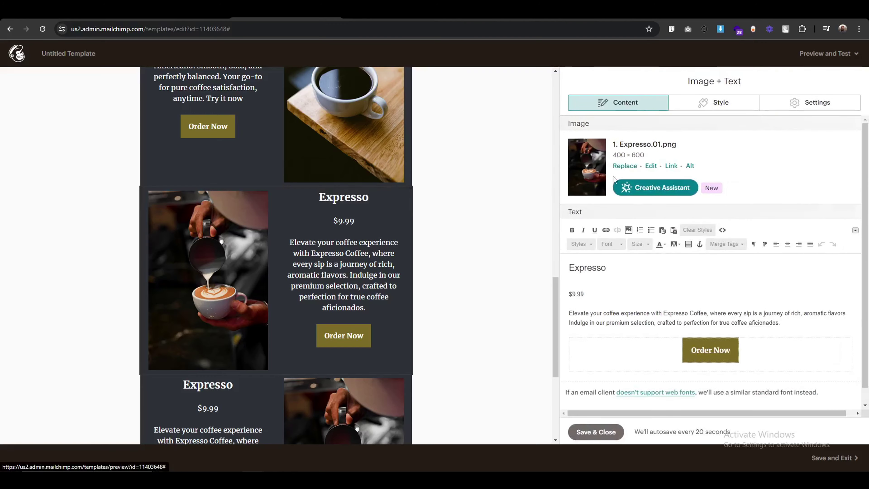
click(621, 166)
click(822, 77)
click(252, 65)
click(217, 200)
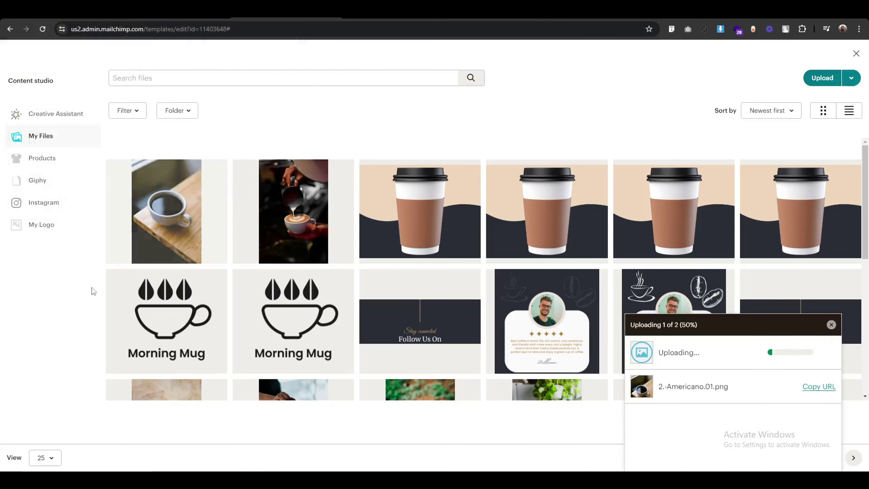
key(Escape)
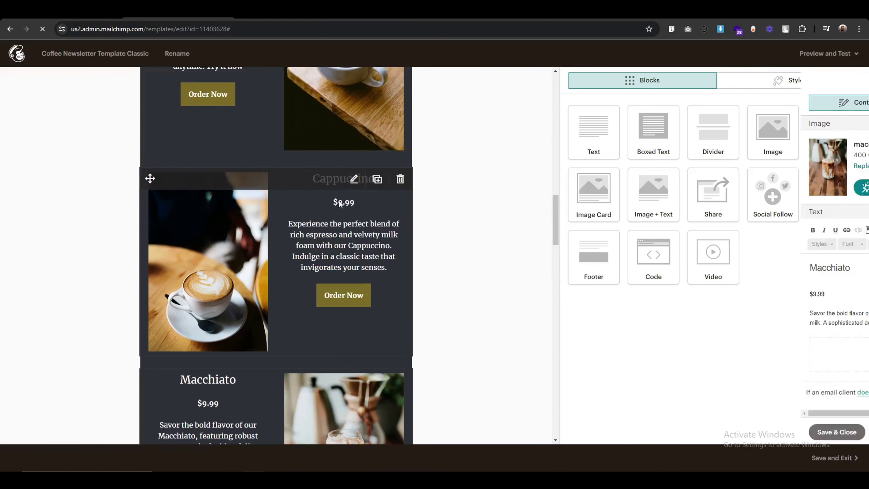
click(353, 180)
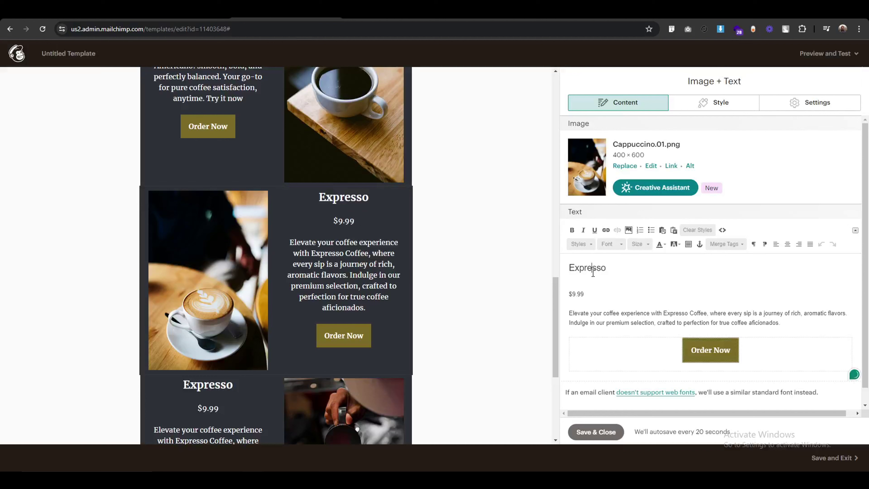
double_click(593, 270)
text(Experience our expertly crafted Americano: smooth, bold, and perfectly balanced. Your go-to for pure coffee satisfaction, anytime. Try it now)
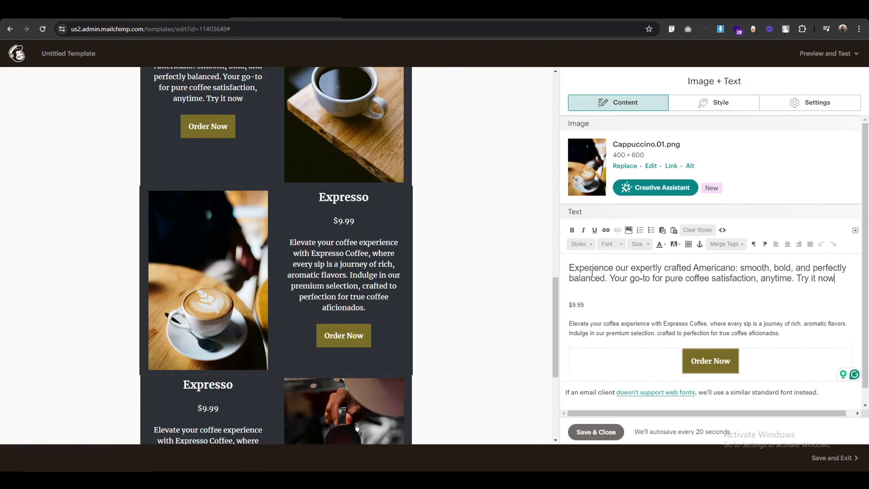
key(ctrl+z)
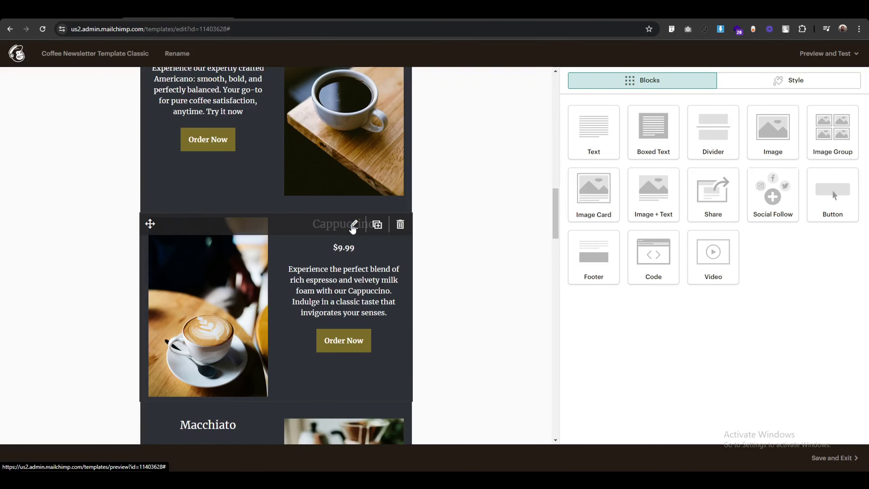
Step: Title the third menu block Cappuccino and replace its description with the Cappuccino text from the Coffee Newsletter Template Classic
click(353, 226)
double_click(600, 266)
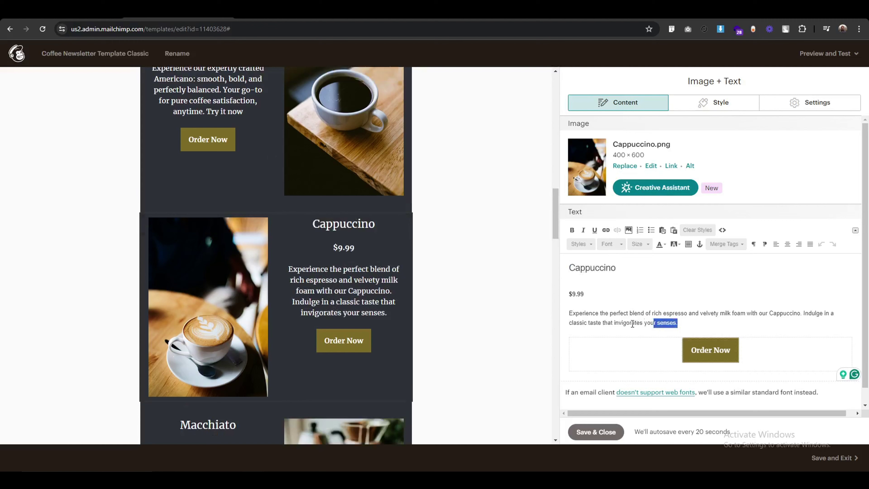
drag(632, 324, 567, 312)
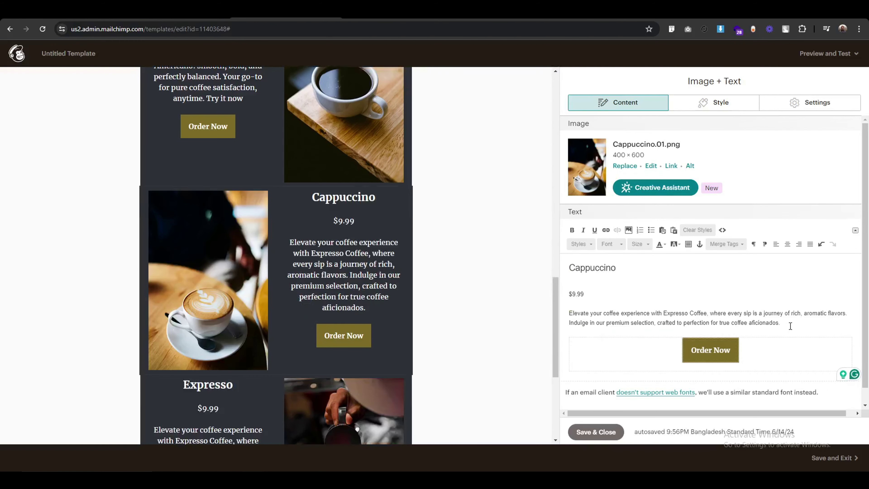
drag(789, 326, 579, 316)
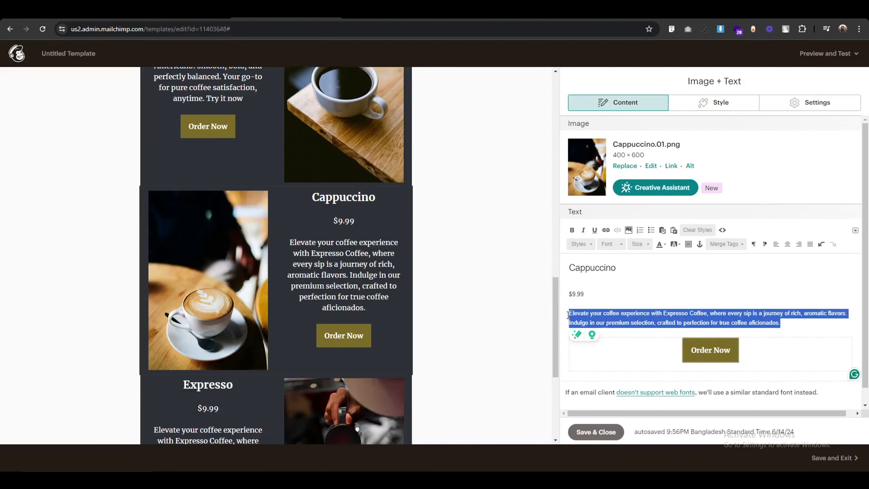
text(Experience the perfect blend of rich espresso and velvety milk foam with our Cappuccino. Indulge in a classic taste that tantalizes your senses.)
click(595, 432)
Step: Replace the image in the fourth menu block by uploading macchiato.png from the Our Menu Edited folder
scroll(479, 330, down, 5)
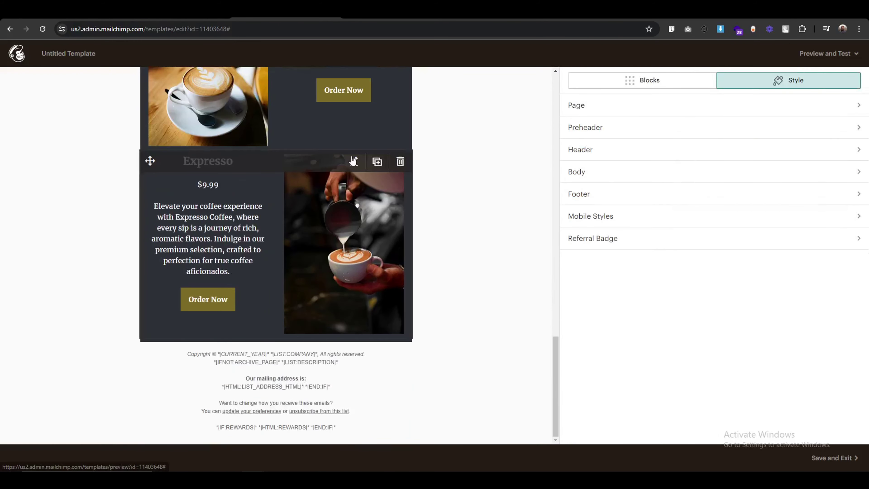
click(353, 161)
click(651, 165)
click(822, 77)
click(273, 72)
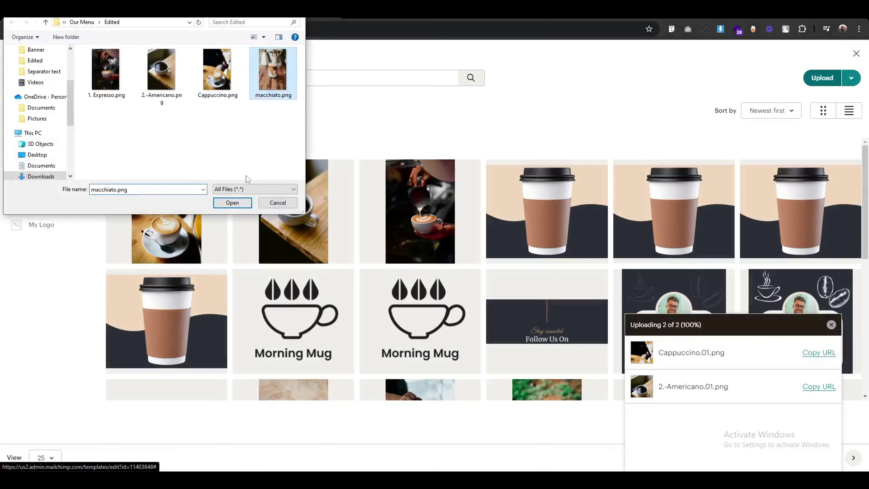
click(232, 202)
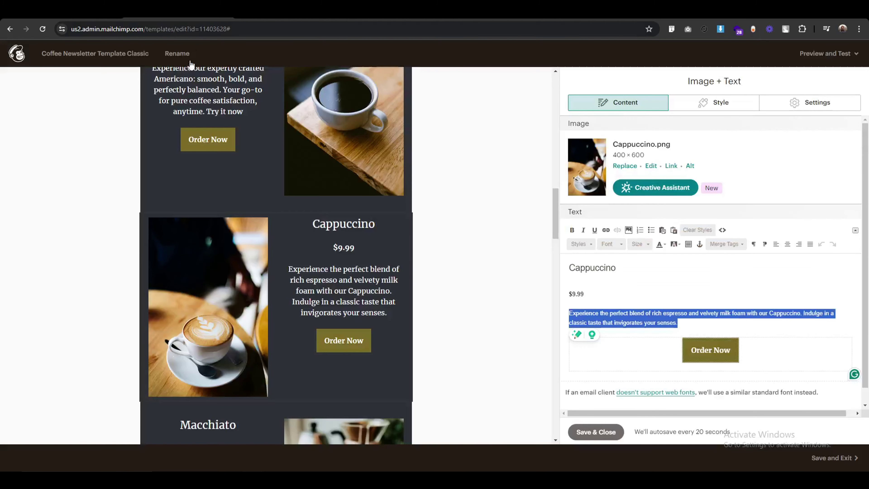
Step: Change the title of the fourth menu block to Macchiato, matching the Coffee Newsletter Template Classic
scroll(147, 345, down, 8)
click(595, 431)
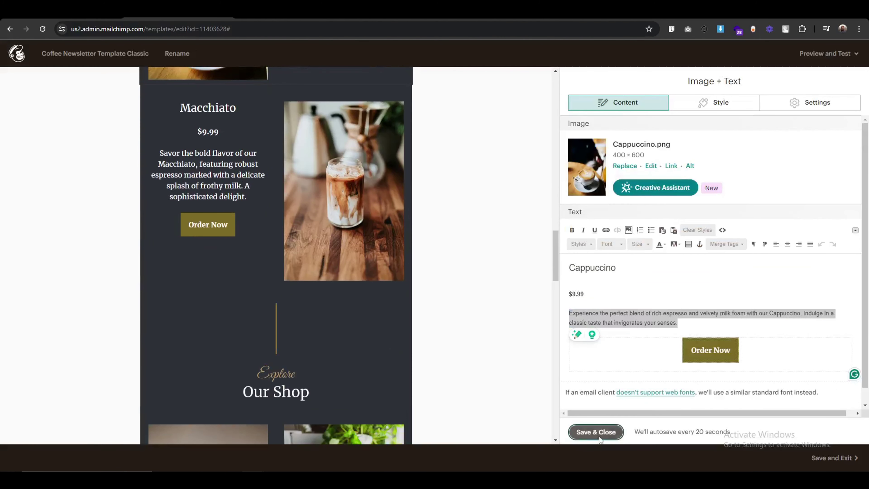
click(360, 125)
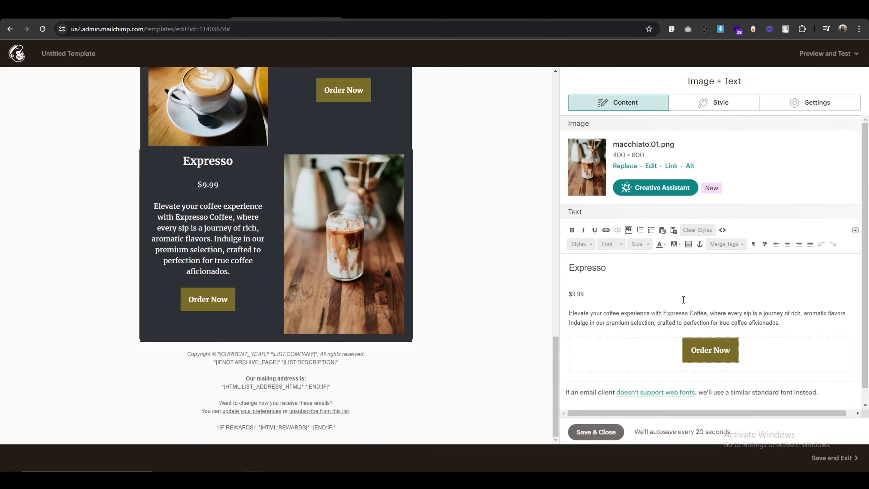
click(596, 431)
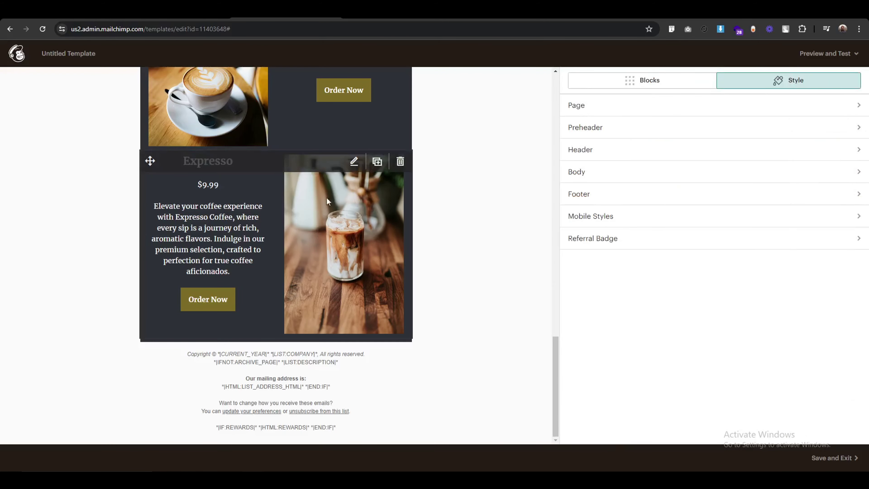
click(354, 161)
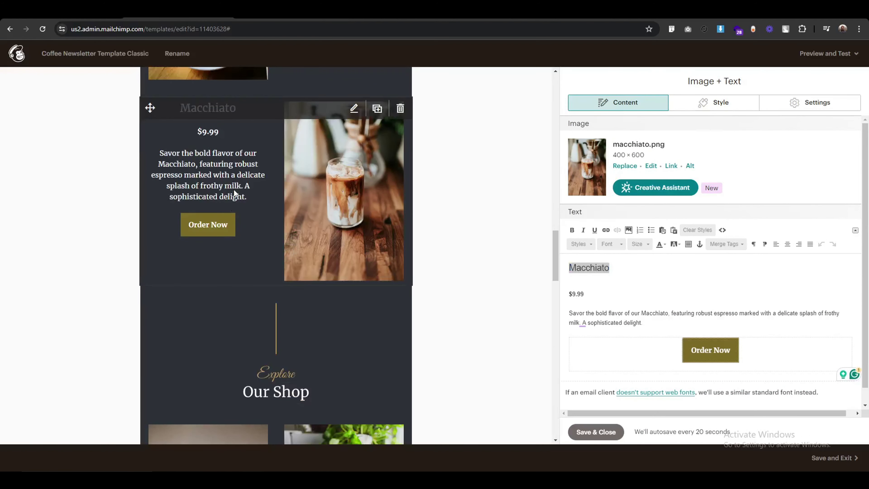
Step: Set the Macchiato block's description to "Savor the bold flavor of our Macchiato, featuring robust espresso marked with a delicate splash of frothy milk. A sophisticated delight."
drag(643, 322, 565, 313)
key(ctrl+c)
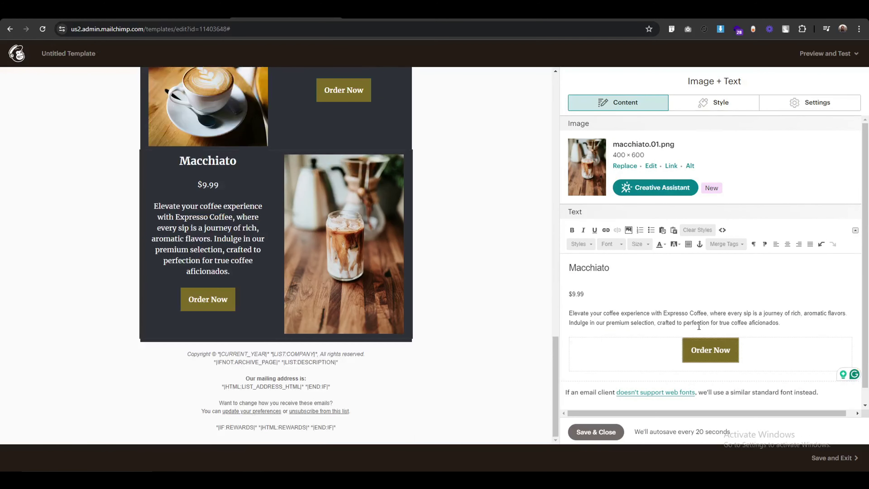
drag(780, 322, 608, 318)
key(ctrl+v)
click(596, 431)
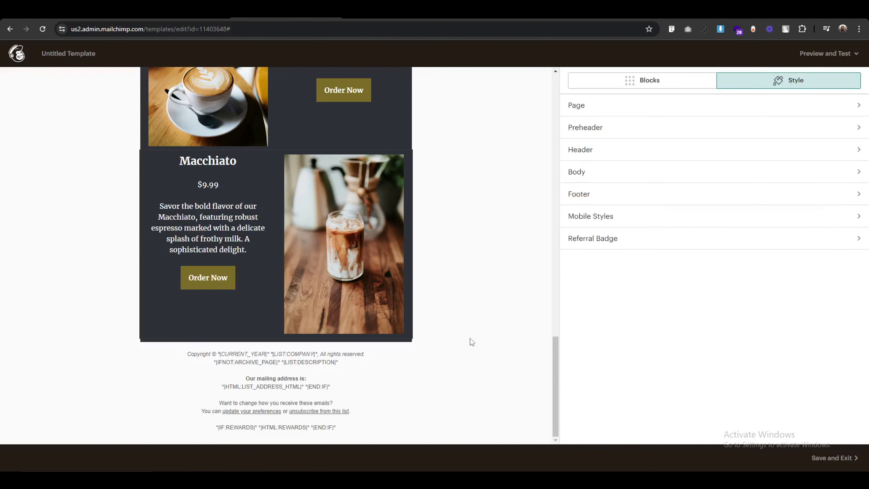
Step: Insert a divider between the Cappuccino and Macchiato blocks with 15 px top and bottom padding and no border
click(643, 80)
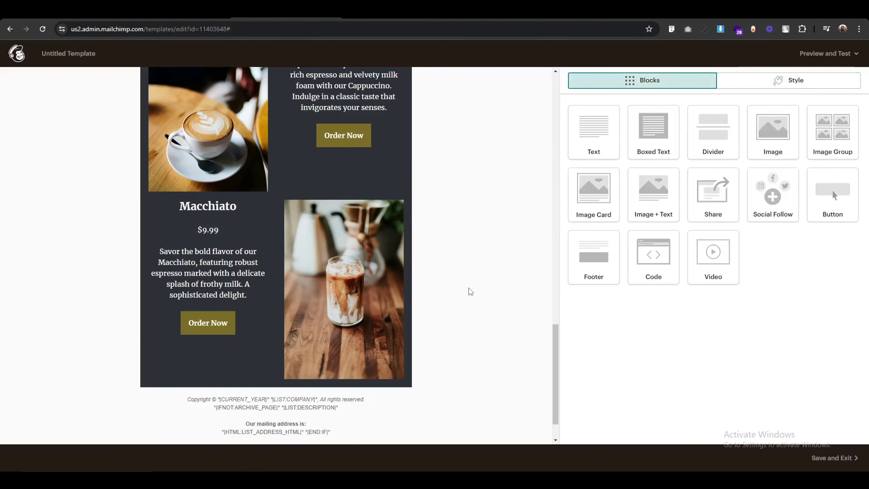
drag(716, 142, 296, 201)
drag(195, 58, 195, 58)
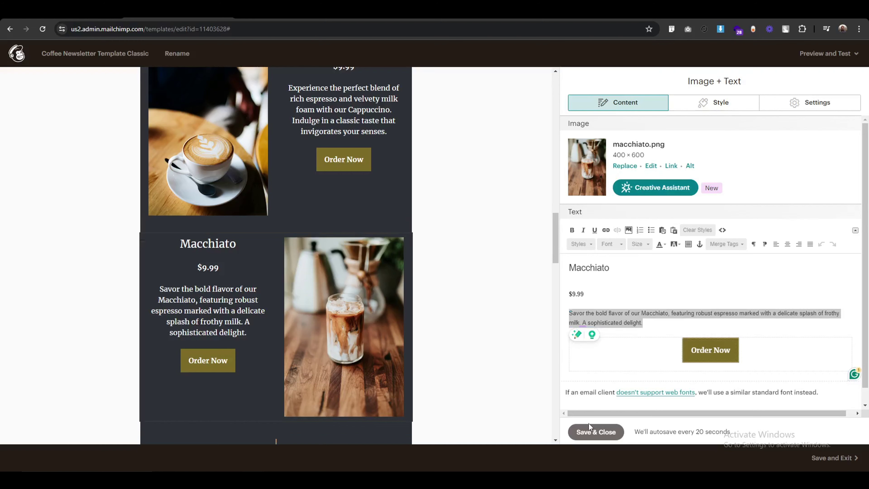
click(596, 431)
click(353, 233)
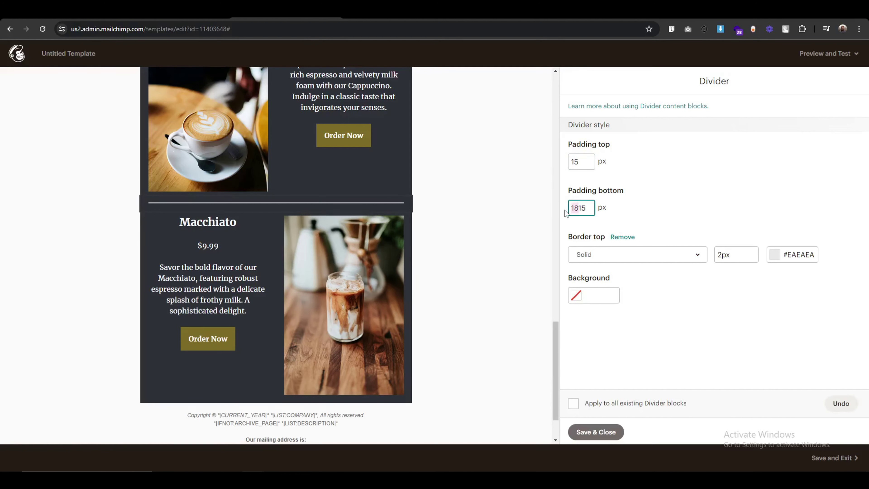
click(622, 237)
click(596, 431)
Step: Add a borderless divider with 15 px top and bottom padding between the Americano and Cappuccino blocks
scroll(444, 305, up, 7)
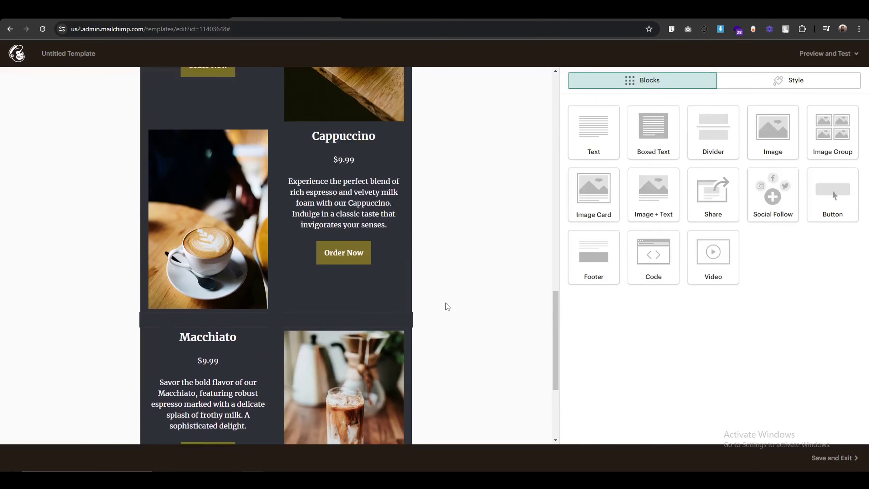
drag(698, 144, 277, 241)
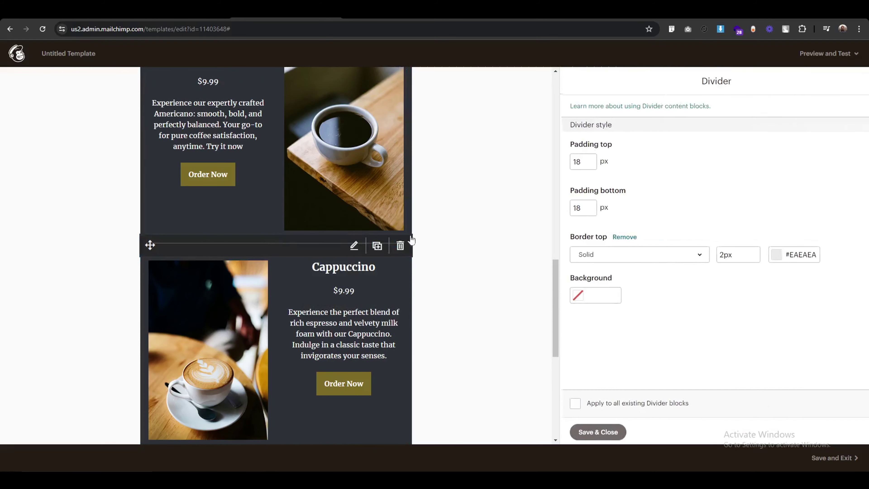
text(15)
key(Tab)
text(15)
click(621, 237)
click(596, 432)
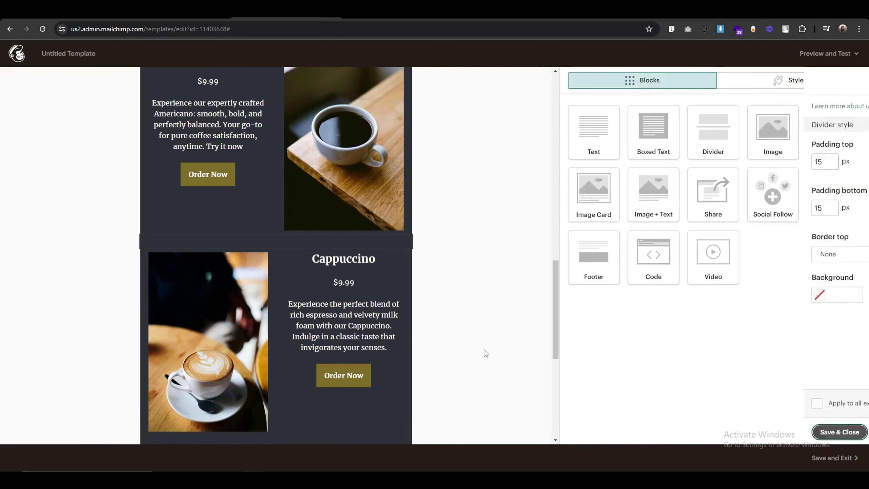
Step: Add a borderless divider with 15 px top and bottom padding between the Expresso and Americano blocks
scroll(485, 351, up, 6)
drag(712, 131, 300, 278)
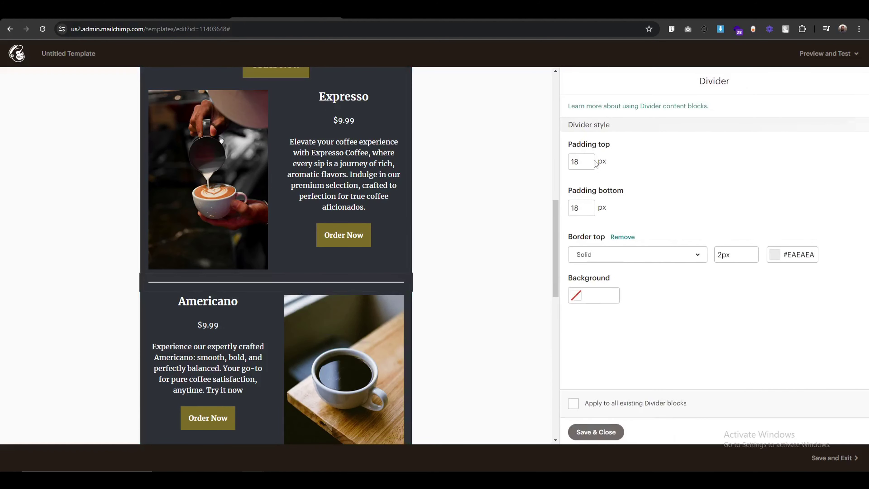
double_click(585, 205)
text(15)
click(622, 237)
click(596, 431)
Step: Insert an Image block between the banner's Order Now button and the Expresso block
scroll(490, 363, up, 5)
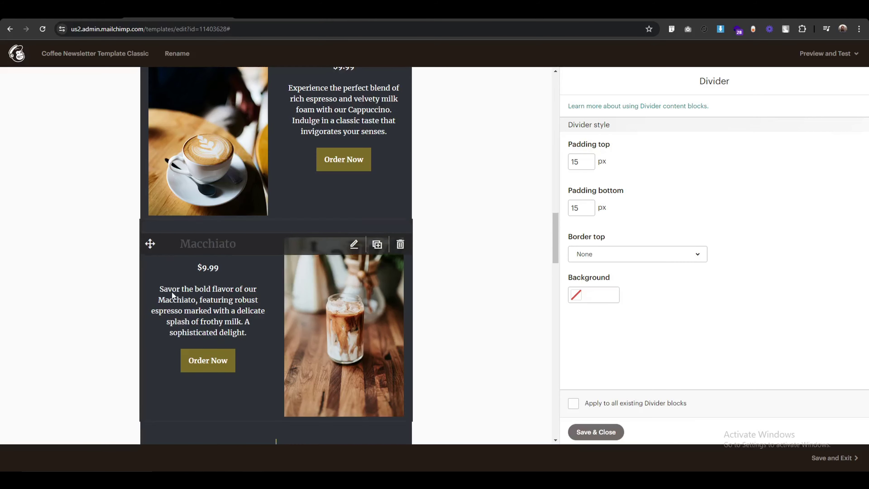
scroll(172, 292, up, 15)
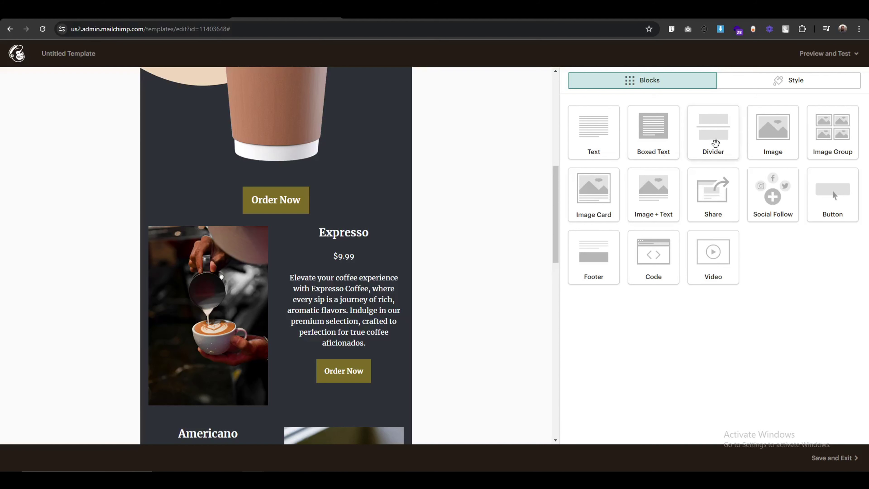
drag(773, 139, 280, 242)
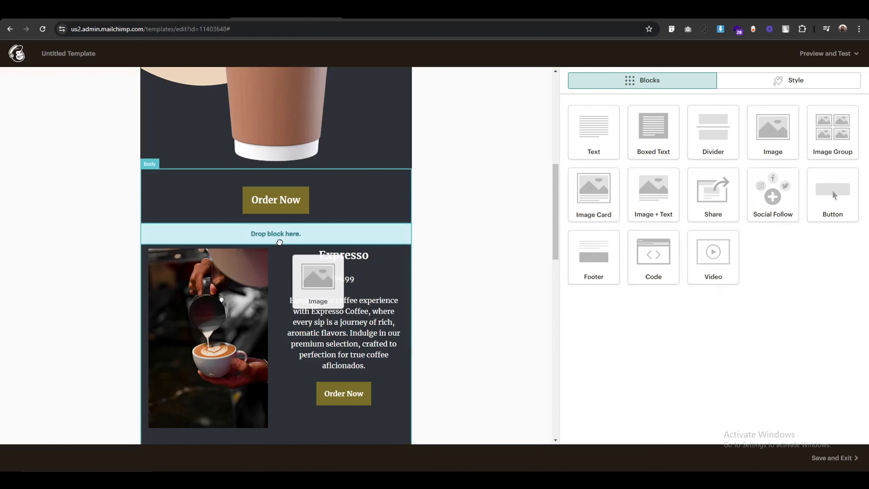
drag(319, 288, 319, 288)
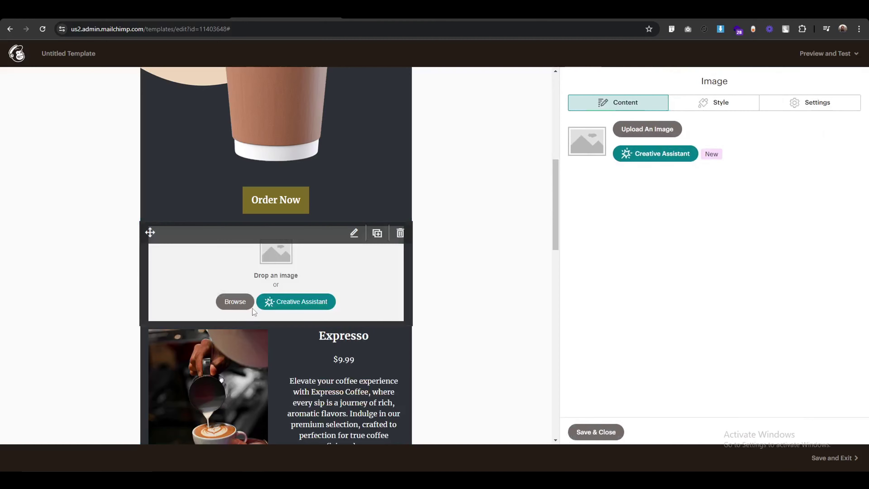
Step: Fill the new image block above Expresso by uploading Our-menu.png from the Separator text folder
click(629, 133)
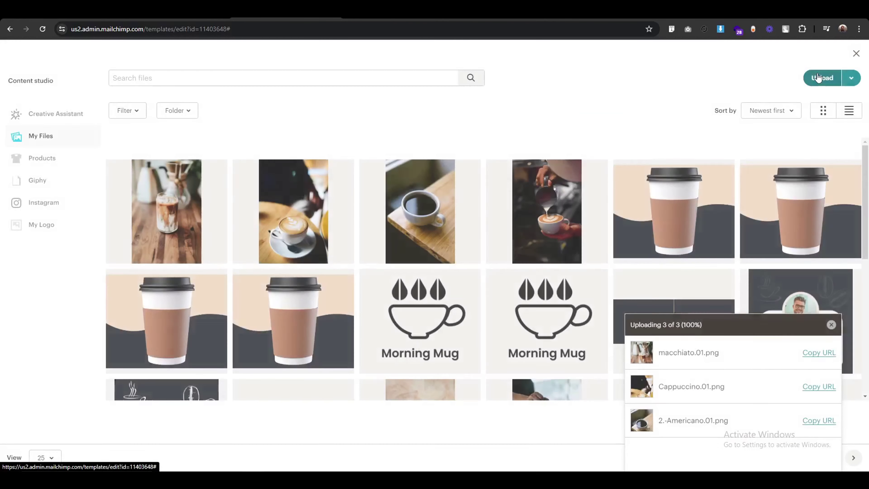
click(835, 78)
click(82, 23)
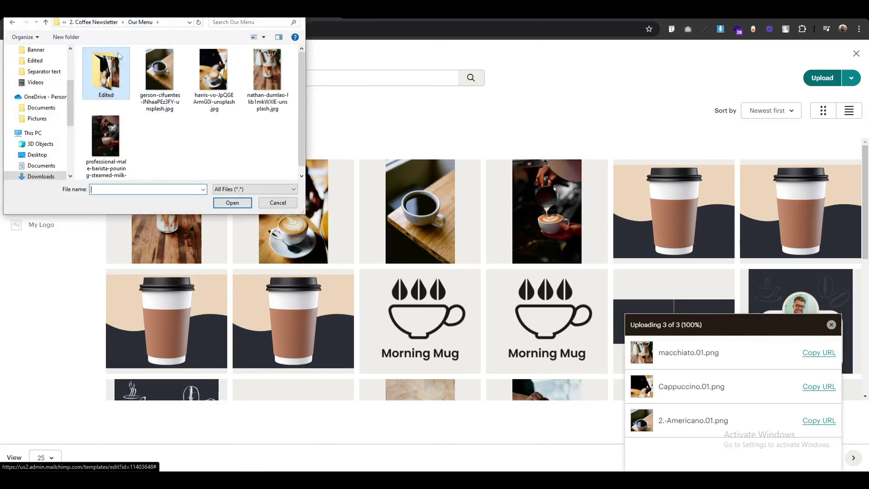
click(111, 23)
double_click(119, 101)
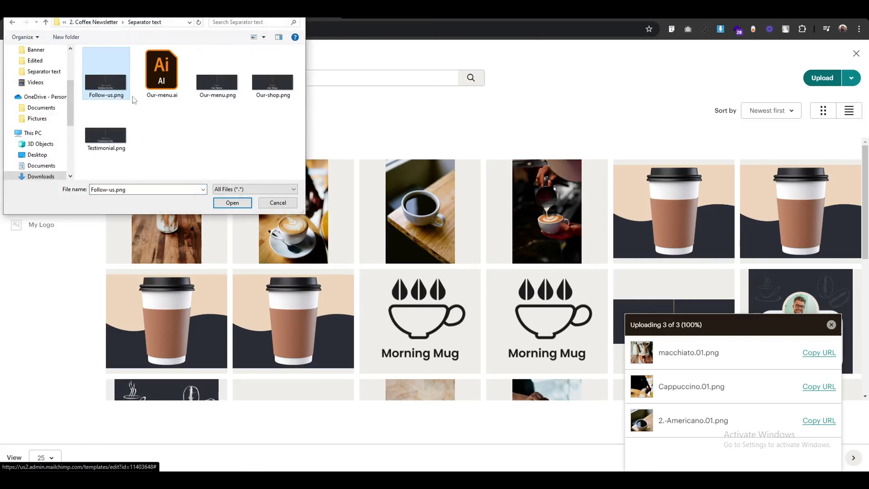
click(221, 87)
click(233, 203)
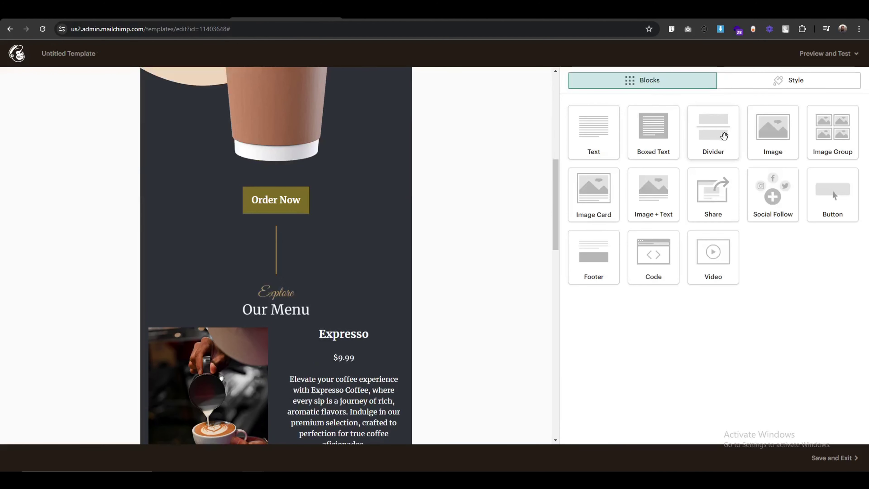
Step: Insert a divider between the banner's Order Now button and the Our Menu image, with 20 px top and bottom padding and no border
drag(724, 136, 306, 239)
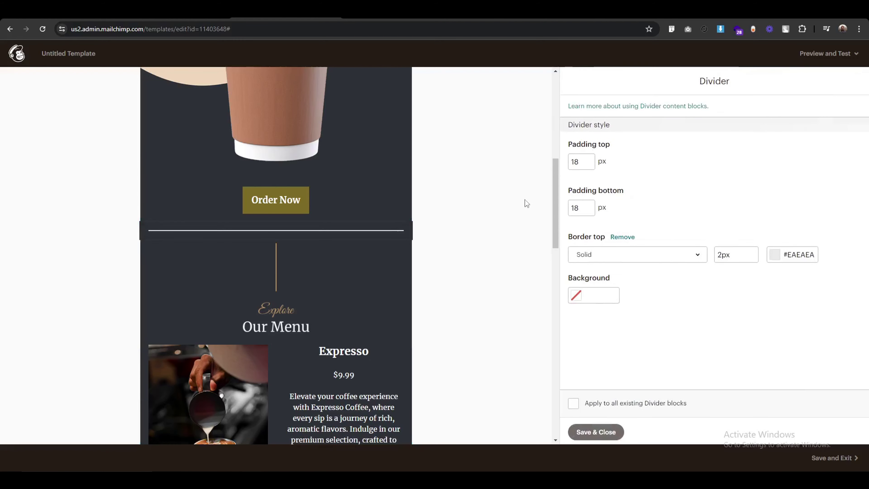
double_click(586, 208)
text(20)
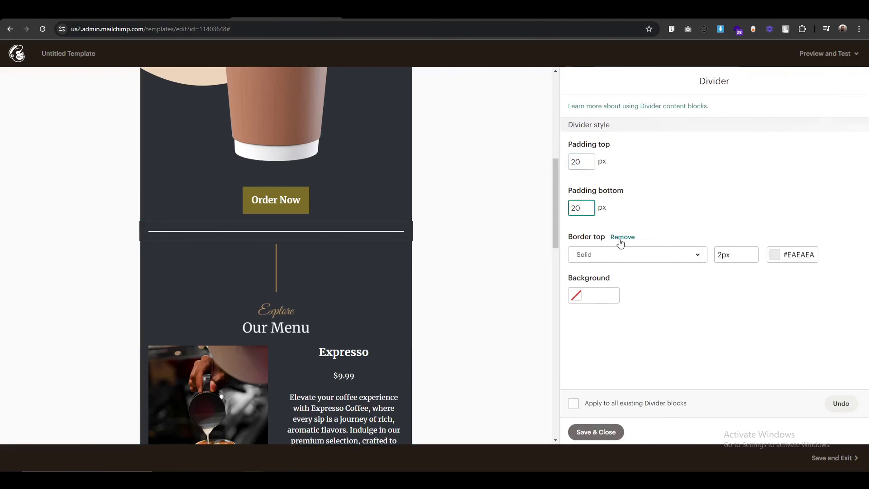
click(621, 237)
click(596, 432)
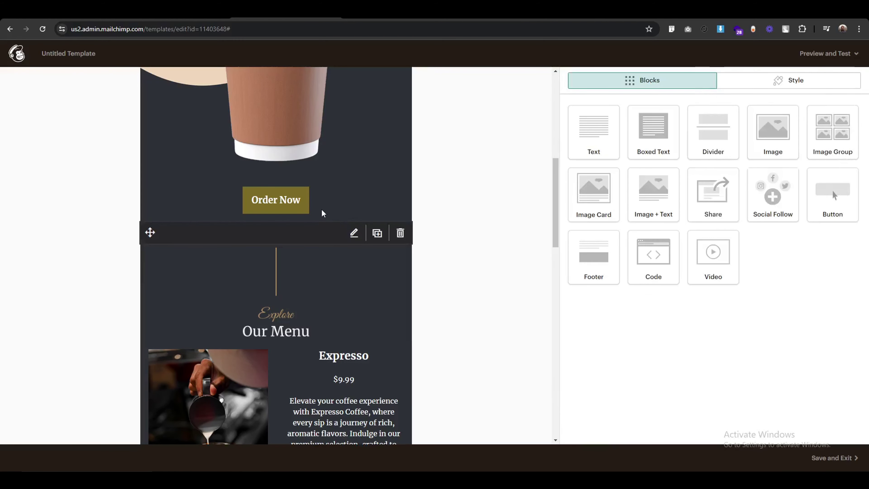
Step: Duplicate the divider above the Our Menu image and place the copy between that image and the Expresso block
scroll(512, 272, down, 1)
scroll(512, 273, down, 2)
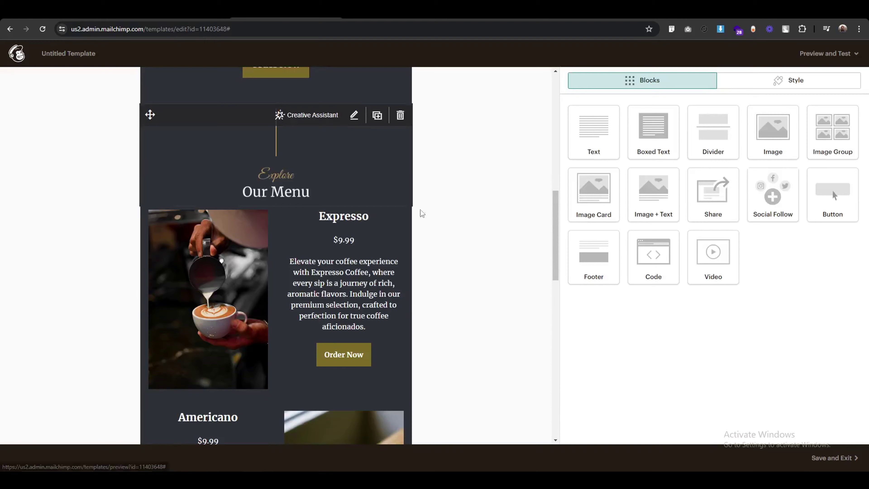
scroll(449, 246, up, 3)
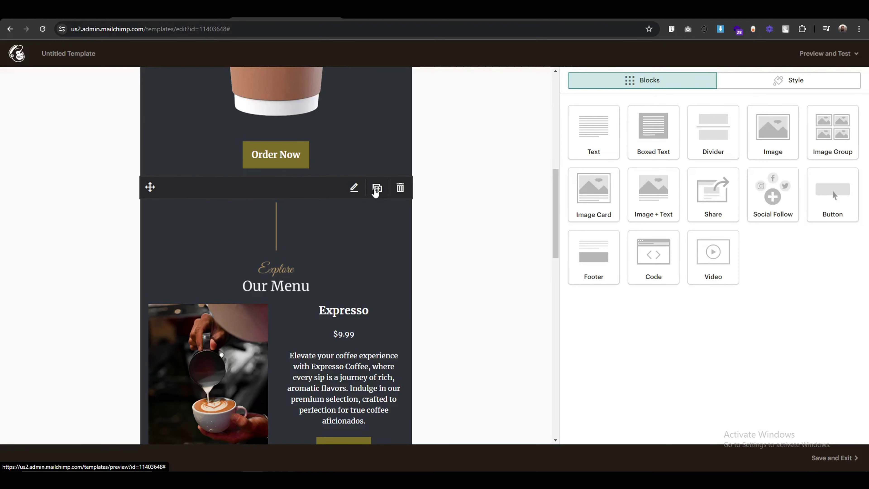
click(376, 188)
drag(151, 117, 236, 186)
mouse_move(149, 97)
click(595, 432)
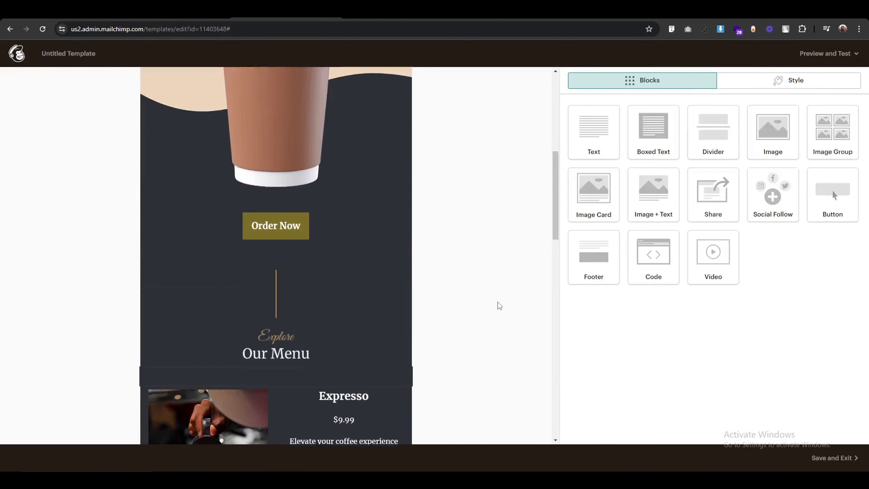
Step: Examine the Our Shop heading and product blocks in the Coffee Newsletter Template Classic reference
scroll(13, 314, down, 10)
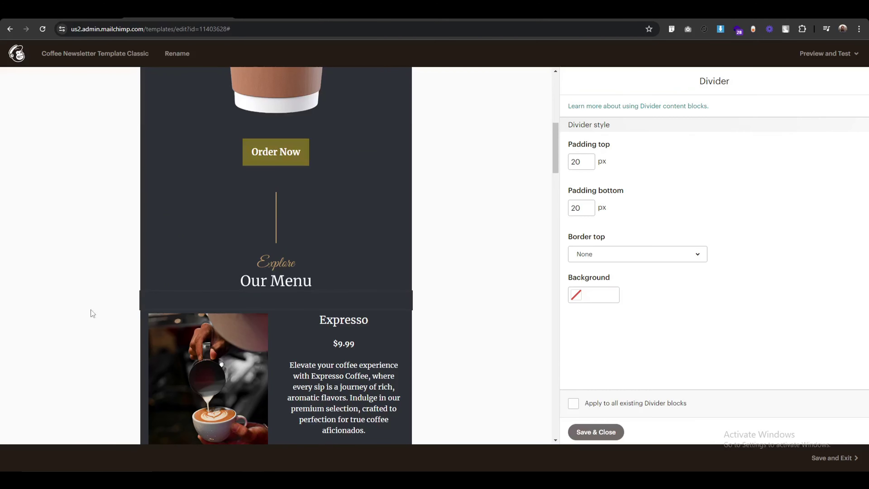
scroll(79, 329, down, 10)
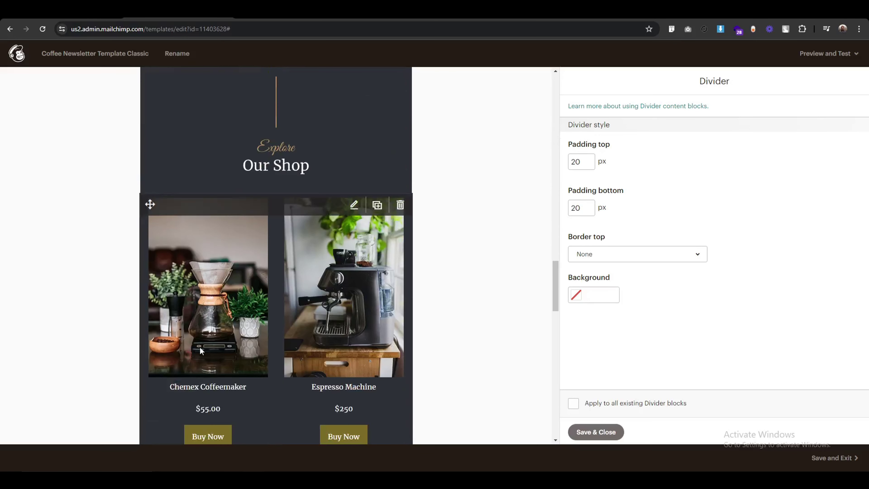
scroll(81, 346, down, 10)
scroll(82, 347, down, 5)
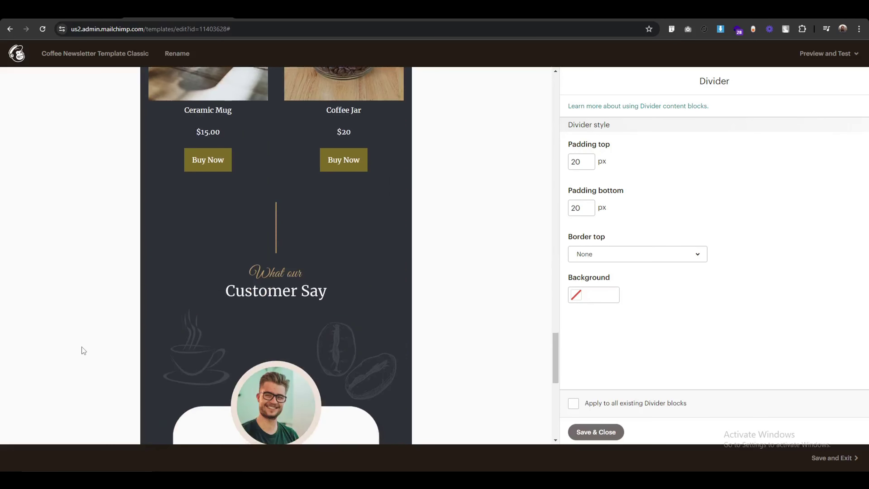
scroll(82, 349, up, 15)
scroll(82, 352, down, 5)
scroll(81, 352, down, 10)
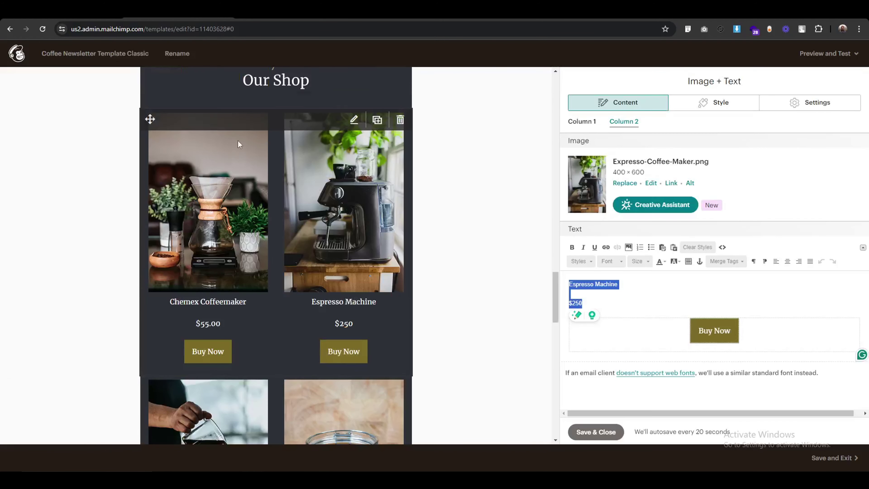
scroll(123, 289, up, 5)
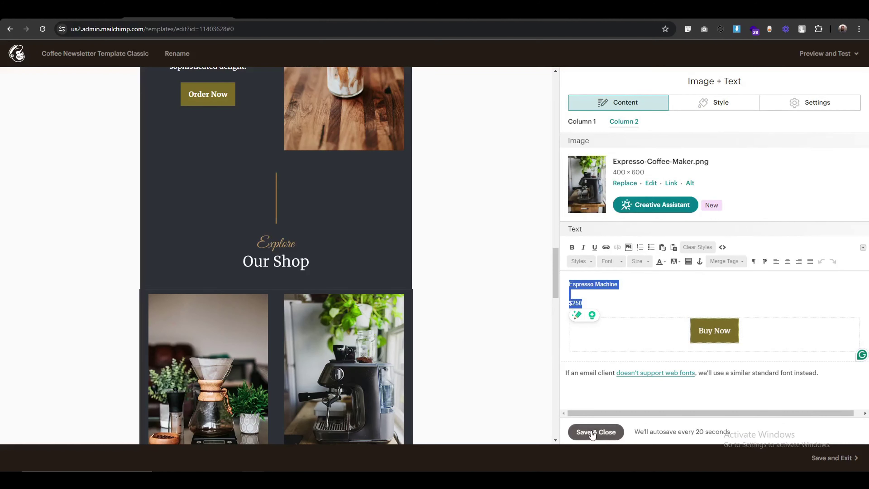
click(594, 432)
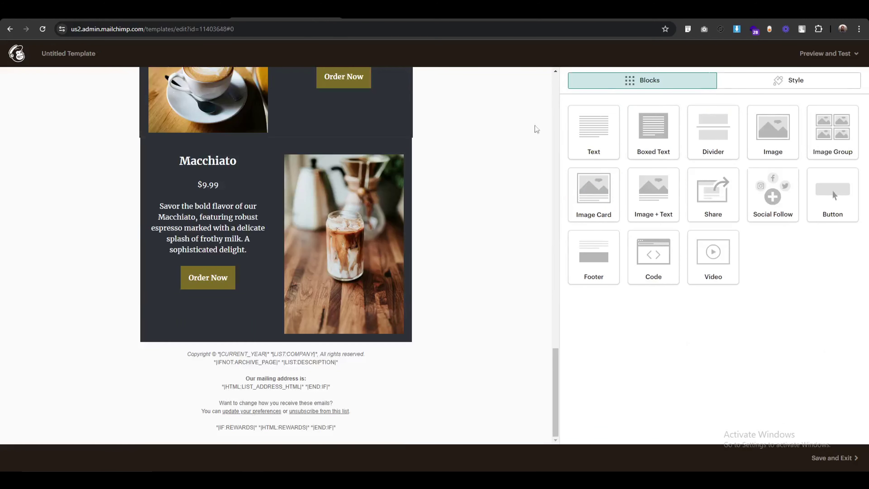
Step: Insert an Image block below the Macchiato block and fill it by uploading Our-shop.png from the Separator text folder
drag(762, 128, 311, 340)
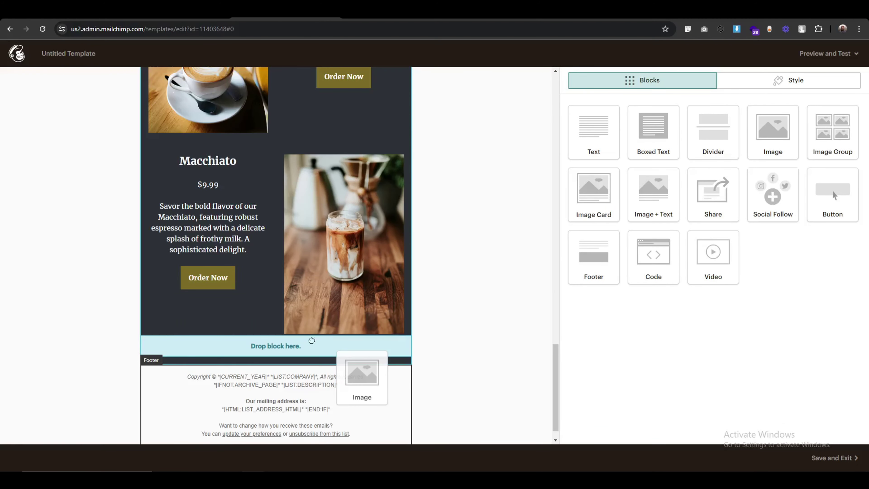
drag(190, 355, 190, 358)
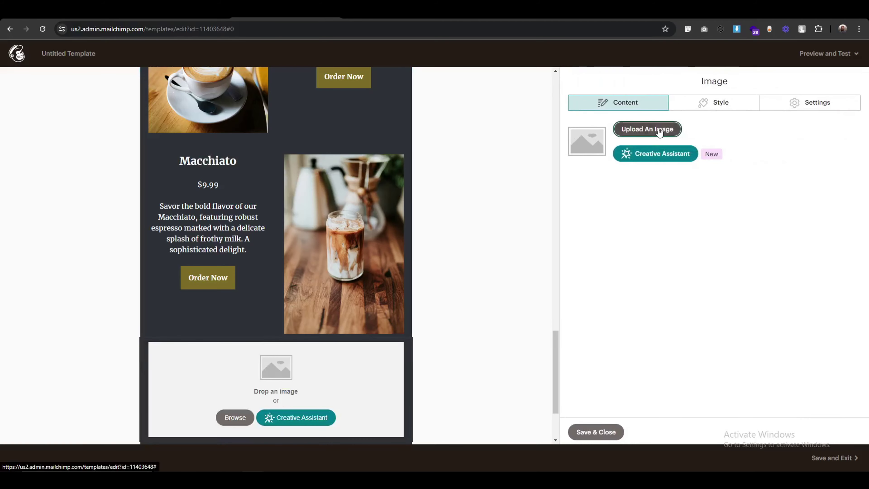
click(646, 128)
click(822, 78)
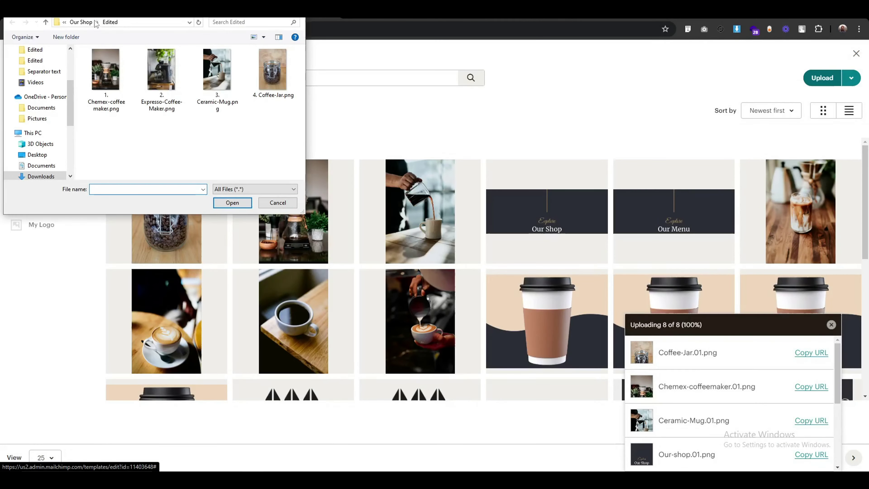
click(85, 22)
click(93, 22)
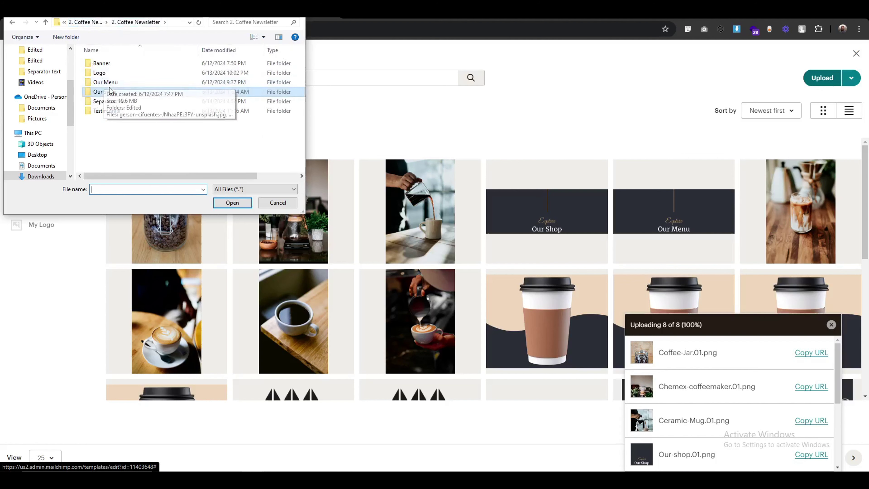
double_click(128, 102)
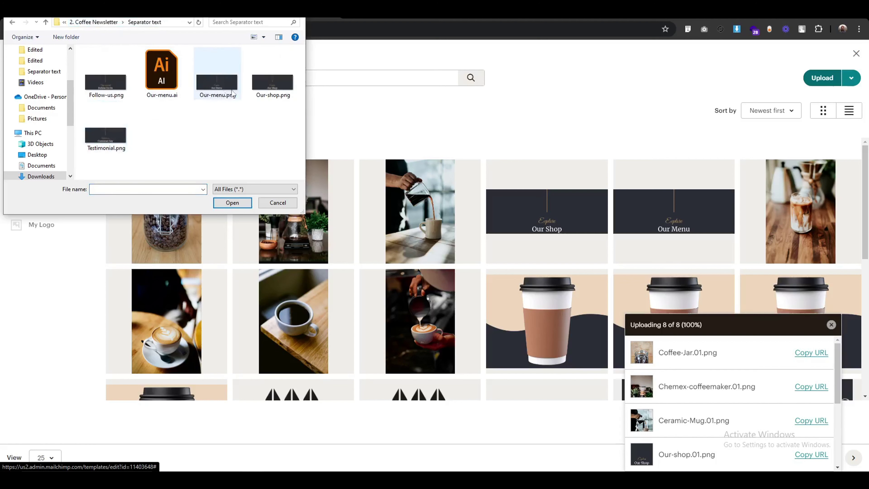
click(272, 82)
click(232, 202)
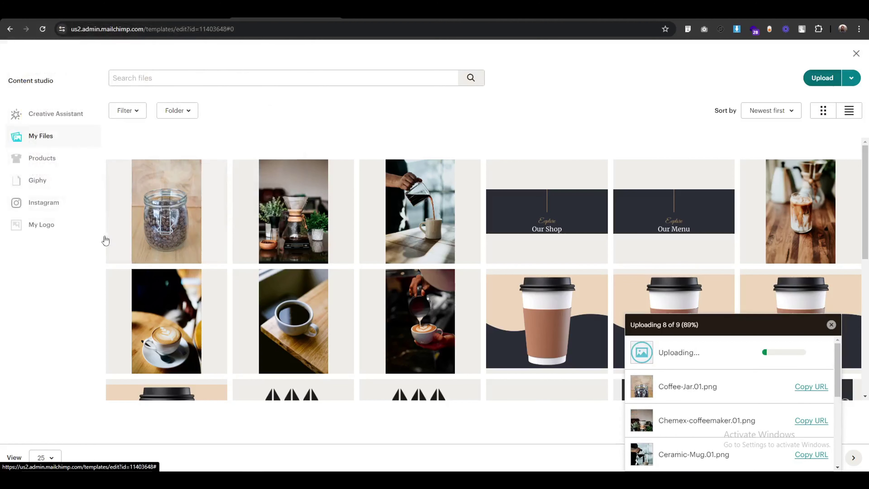
key(Escape)
scroll(30, 285, down, 3)
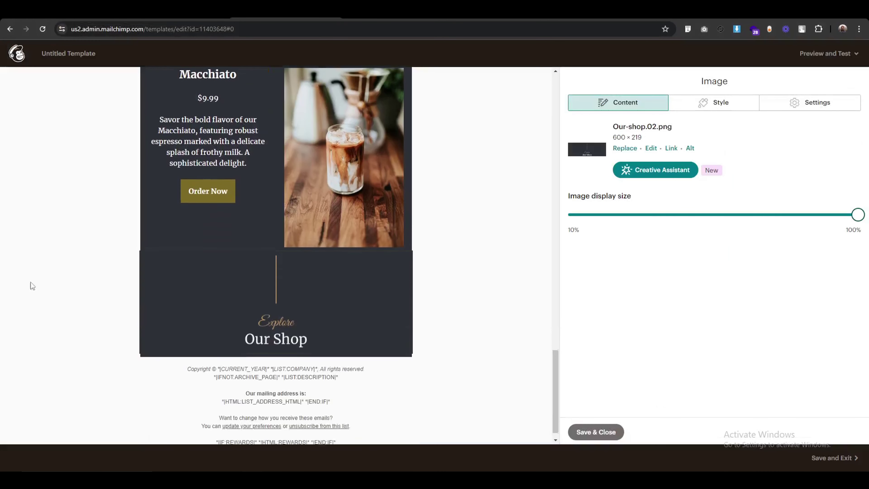
Step: Set the Our Shop image's margins to edge to edge and save the block
click(787, 106)
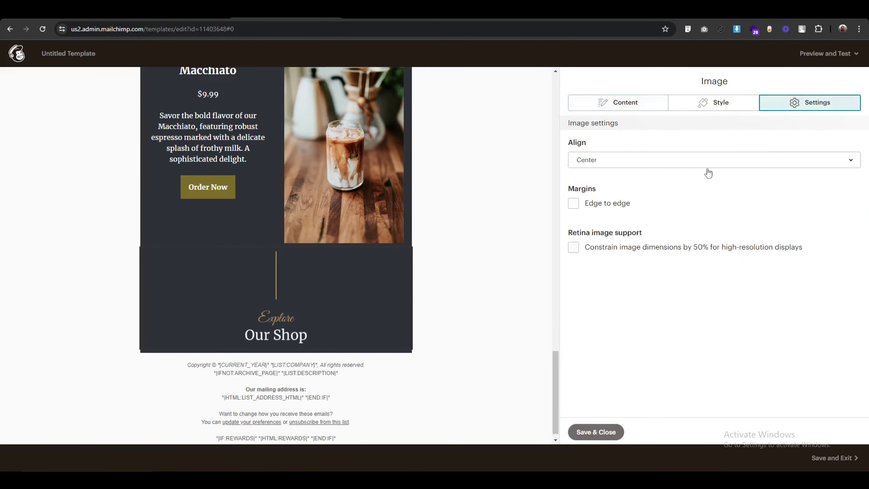
click(573, 204)
click(603, 432)
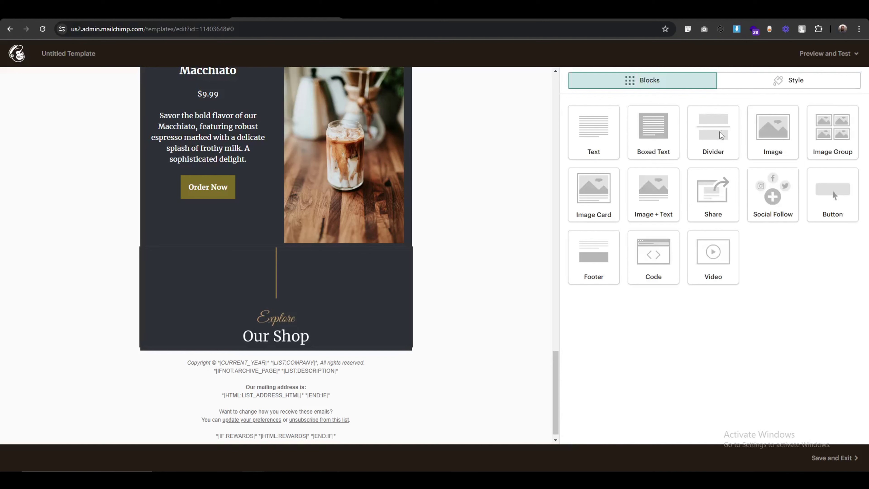
Step: Insert a divider between the Macchiato block and the Our Shop image, with 20 px top and bottom padding and no border
drag(721, 135, 345, 271)
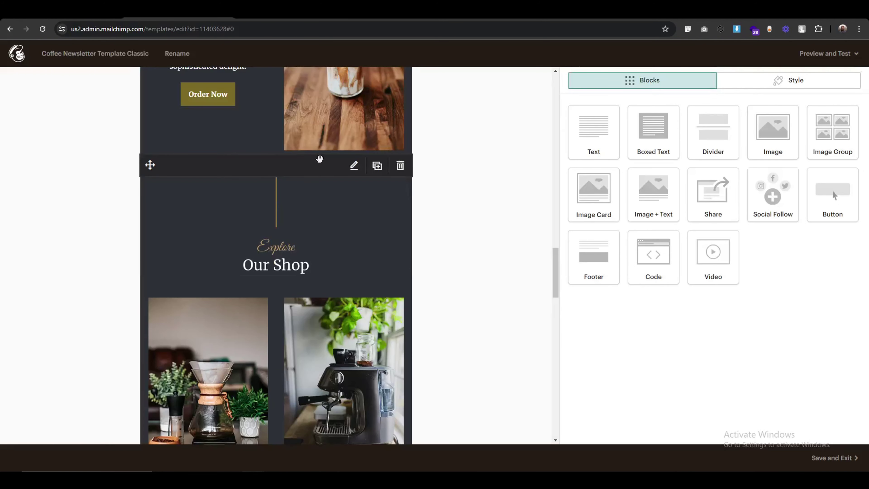
click(353, 166)
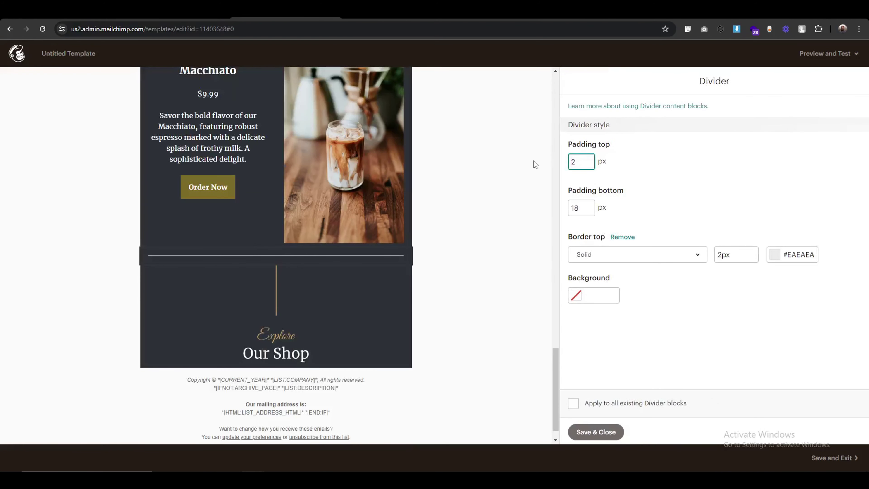
double_click(579, 213)
text(20)
click(632, 236)
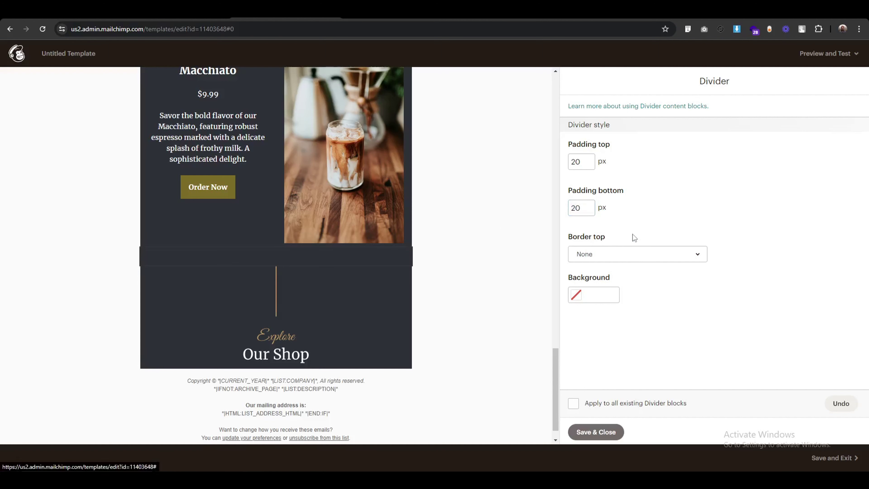
click(595, 432)
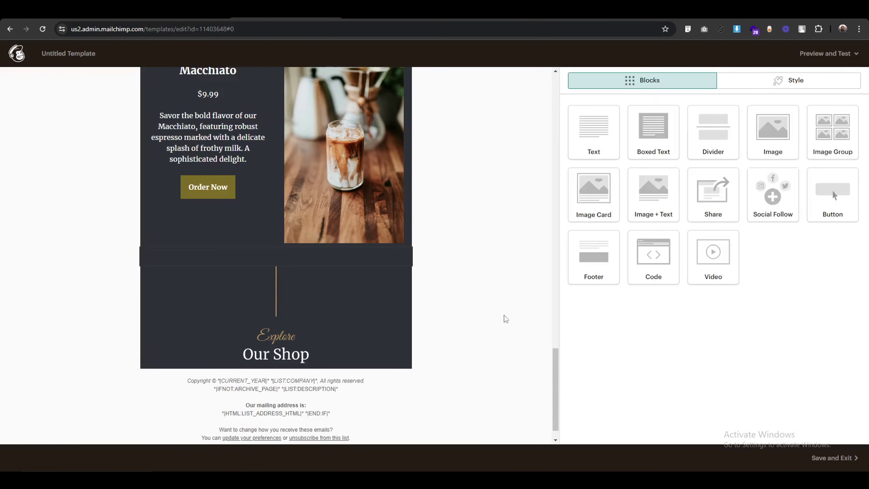
Step: Insert an Image + Text block below the Our Shop image and set its number of images to 2
scroll(488, 306, down, 1)
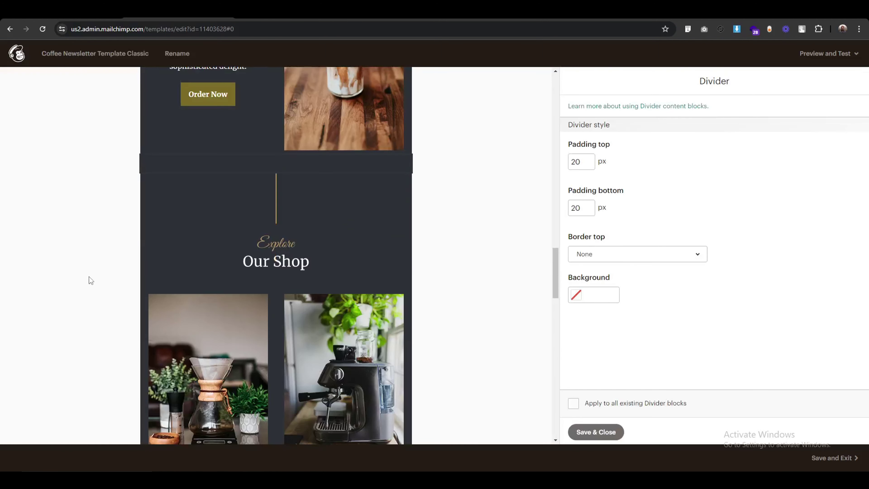
scroll(90, 281, down, 5)
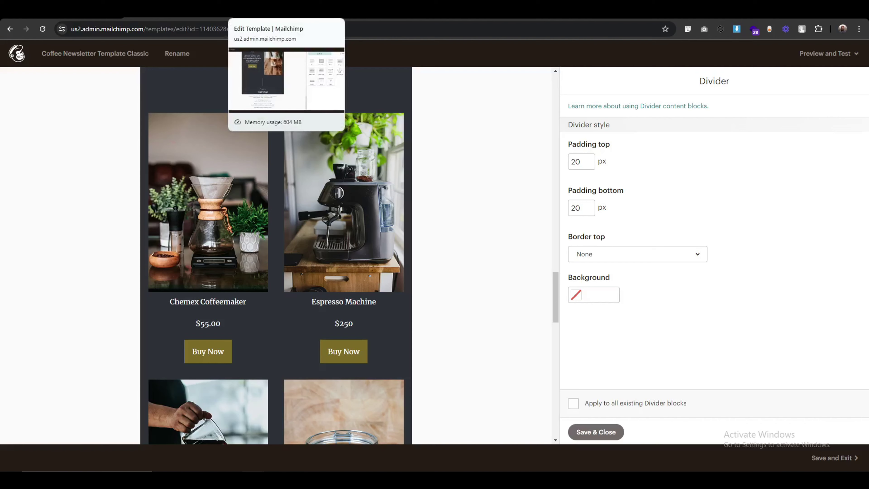
click(286, 10)
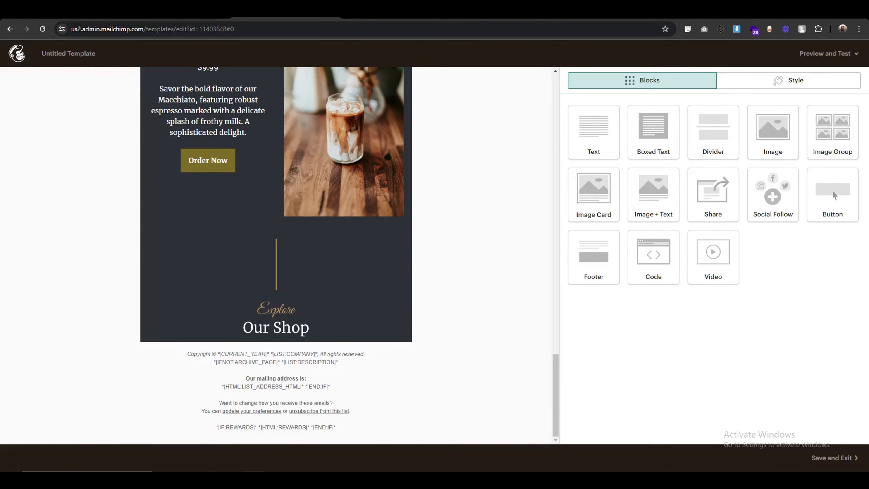
drag(663, 207, 313, 340)
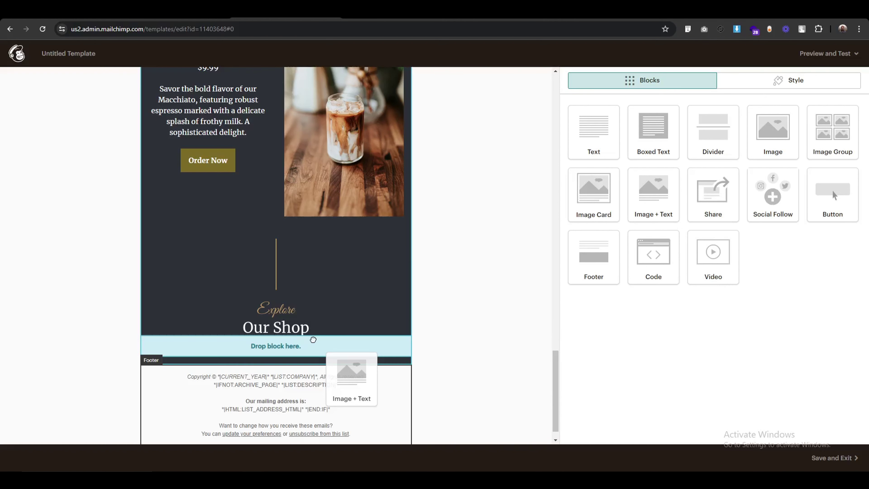
drag(67, 310, 65, 310)
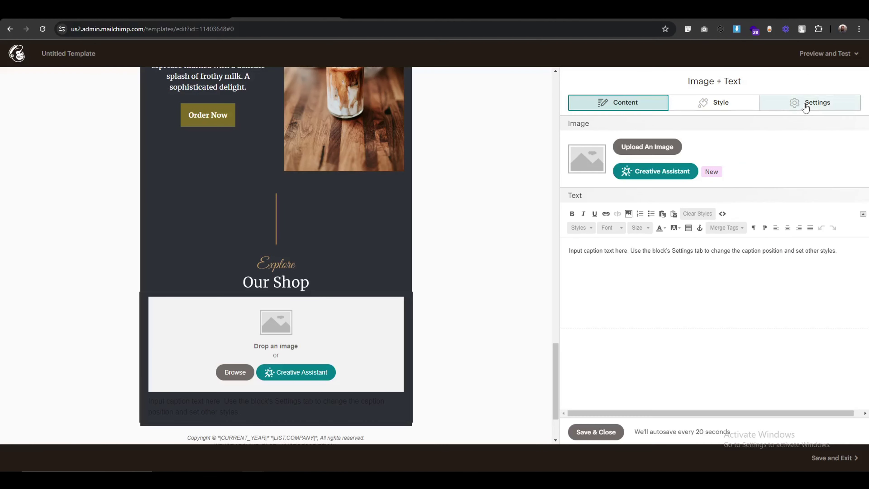
click(805, 105)
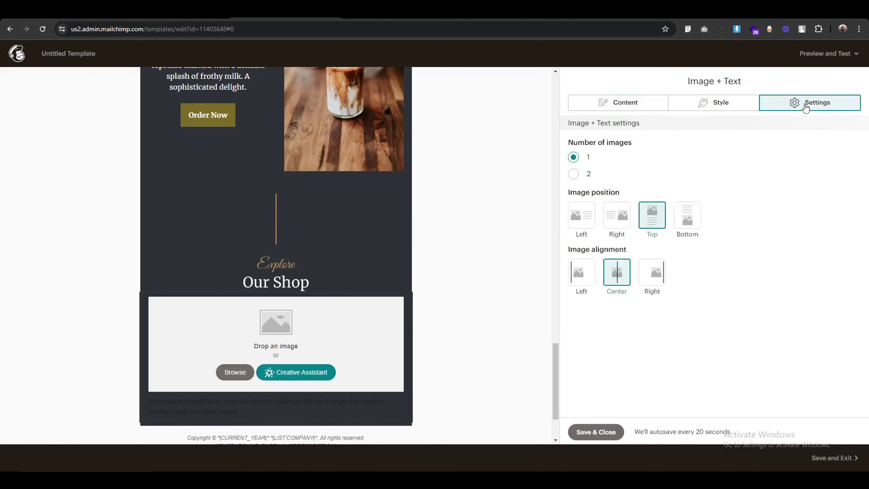
click(573, 173)
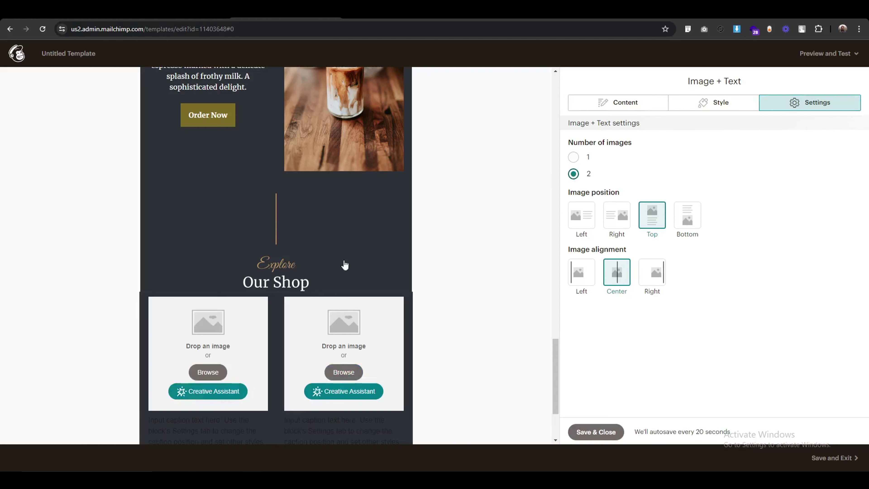
Step: Fill the first image slot under Our Shop by uploading 1. Chemex-coffeemaker.png from the Our Shop Edited folder
scroll(43, 285, down, 3)
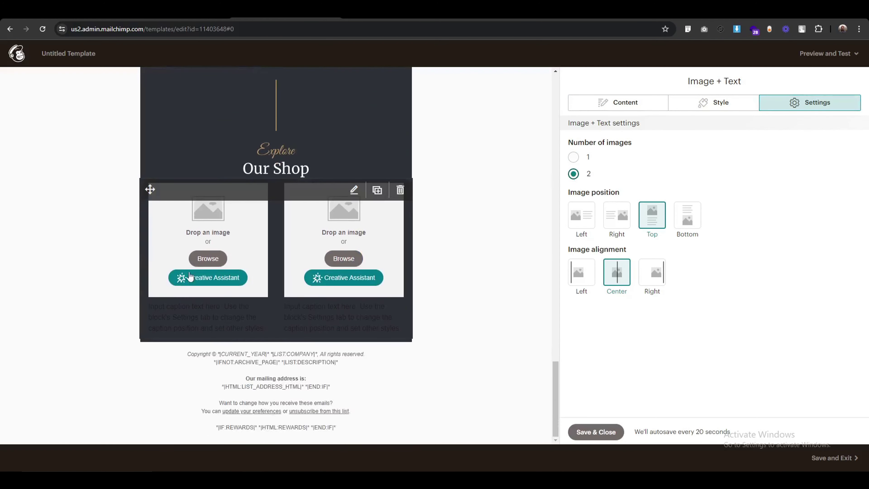
click(207, 259)
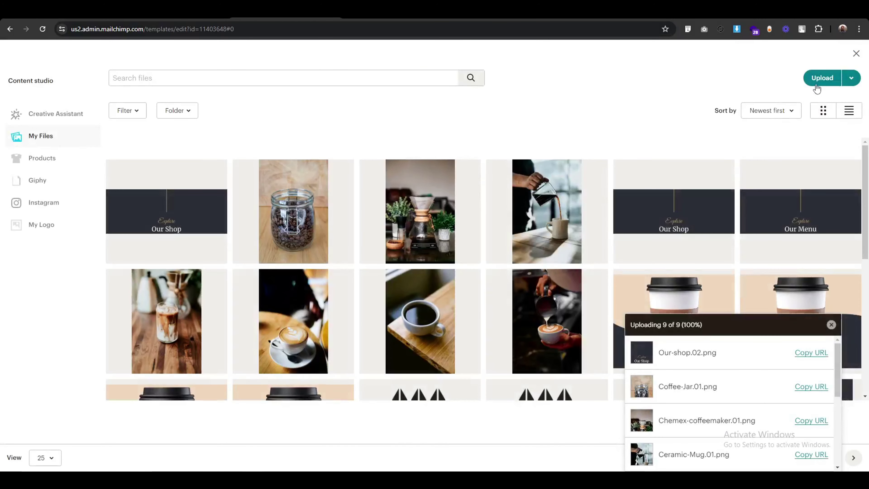
click(99, 23)
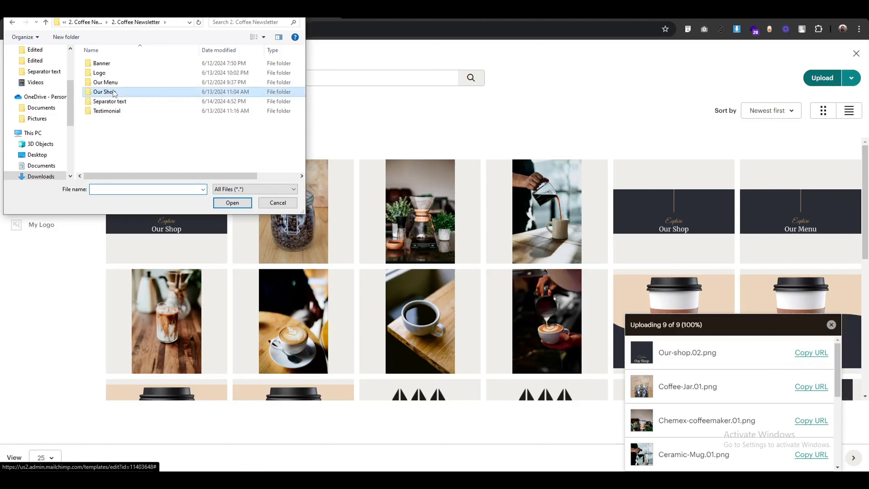
double_click(110, 91)
double_click(109, 71)
click(109, 71)
click(233, 202)
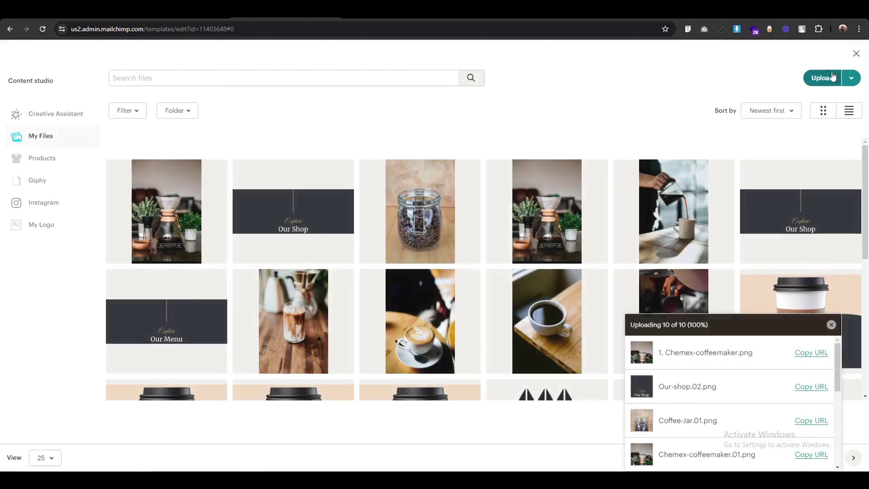
Step: Fill the second image slot under Our Shop by uploading 2. Expresso-Coffee-Maker.png
click(832, 77)
click(161, 70)
click(232, 203)
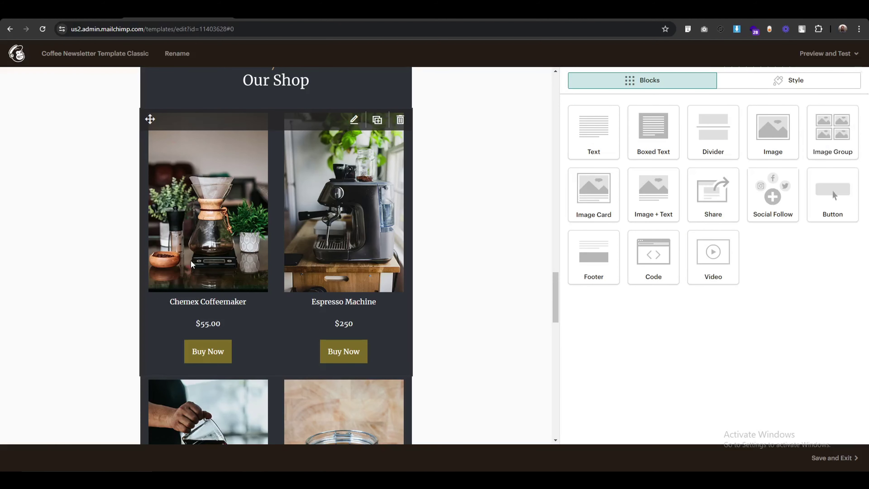
Step: Copy the Chemex Coffeemaker name and price text from the reference template's product block and review that block's text and image style
click(243, 247)
click(582, 122)
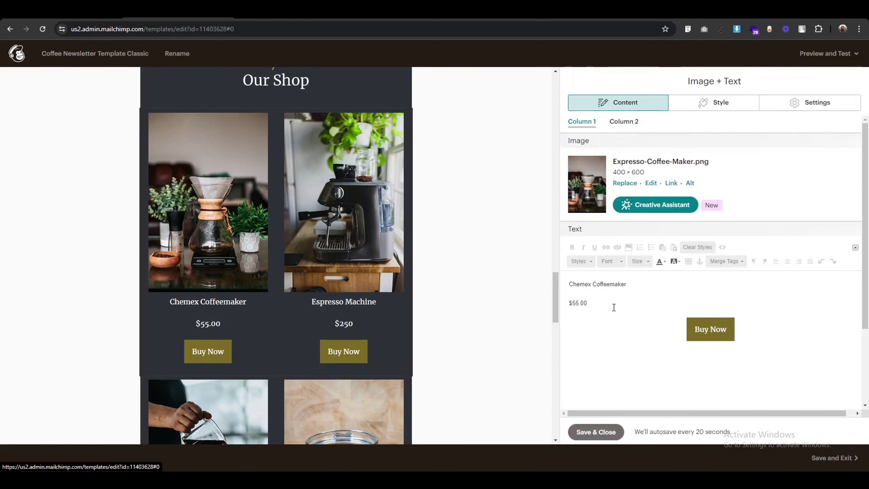
drag(598, 302, 563, 285)
key(ctrl+c)
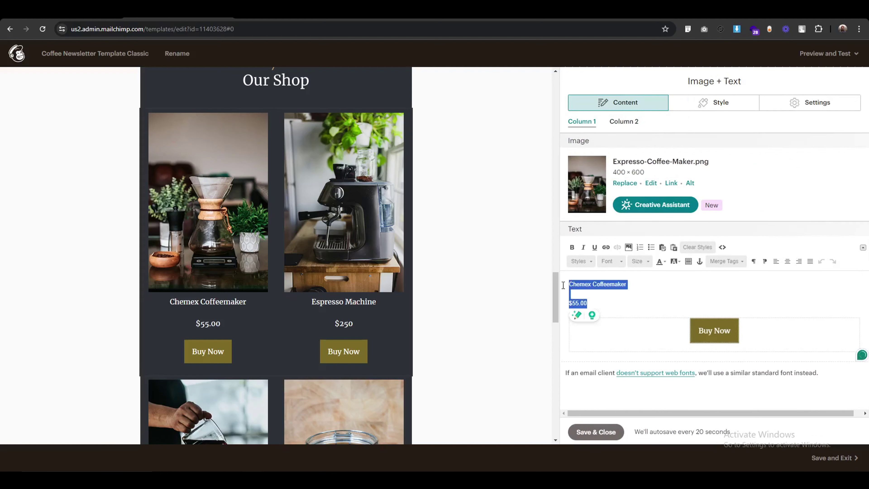
click(716, 103)
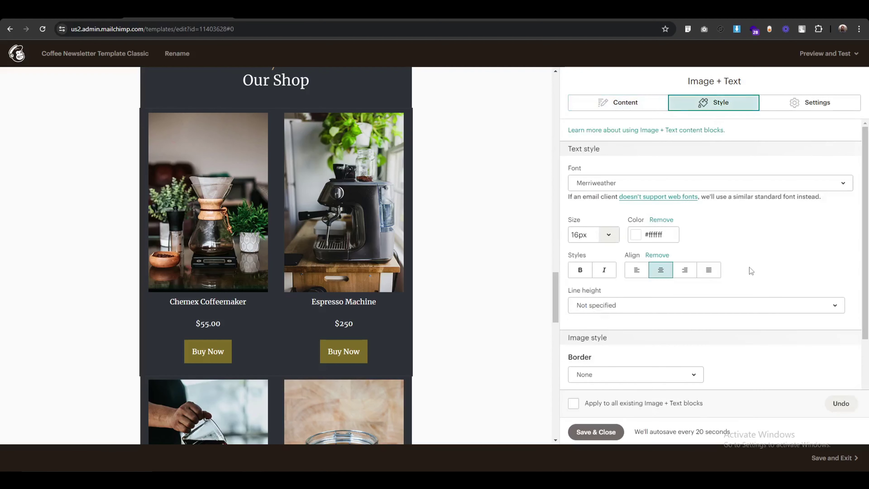
scroll(726, 284, down, 2)
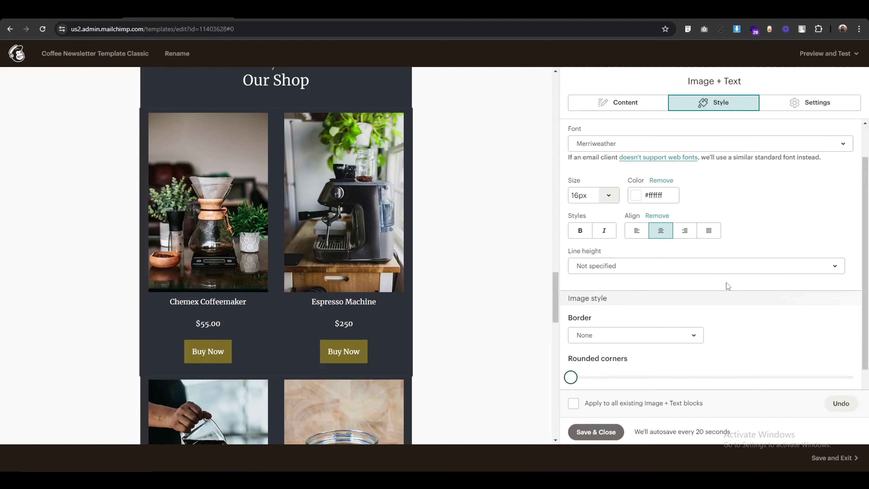
Step: Replace the first column's placeholder caption under Our Shop with the copied Chemex Coffeemaker name and $55.00 price
scroll(728, 286, up, 2)
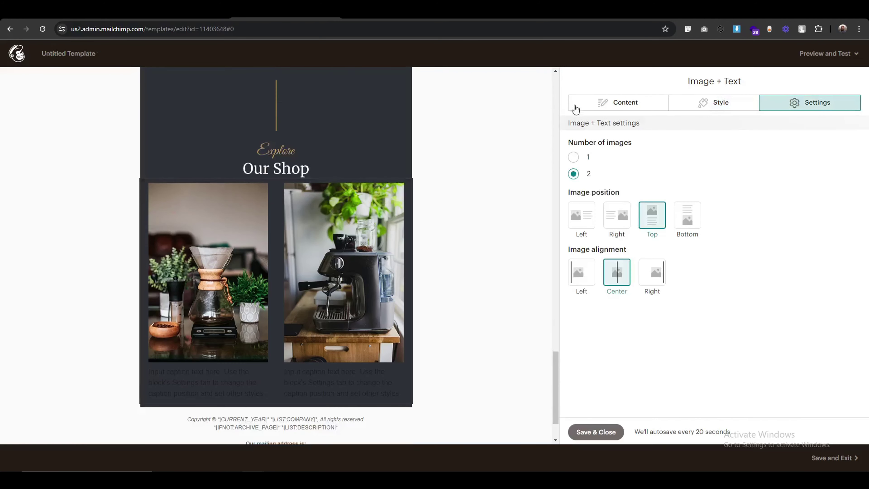
click(576, 109)
click(651, 278)
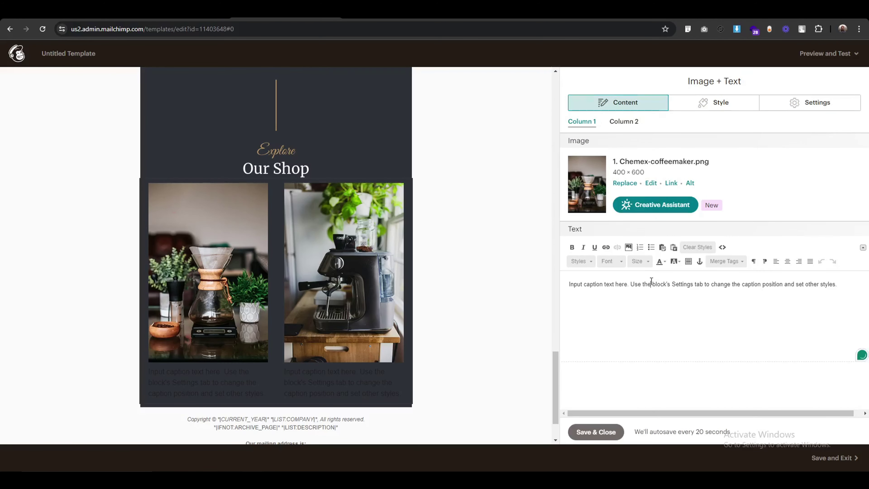
key(ctrl+a)
key(ctrl+v)
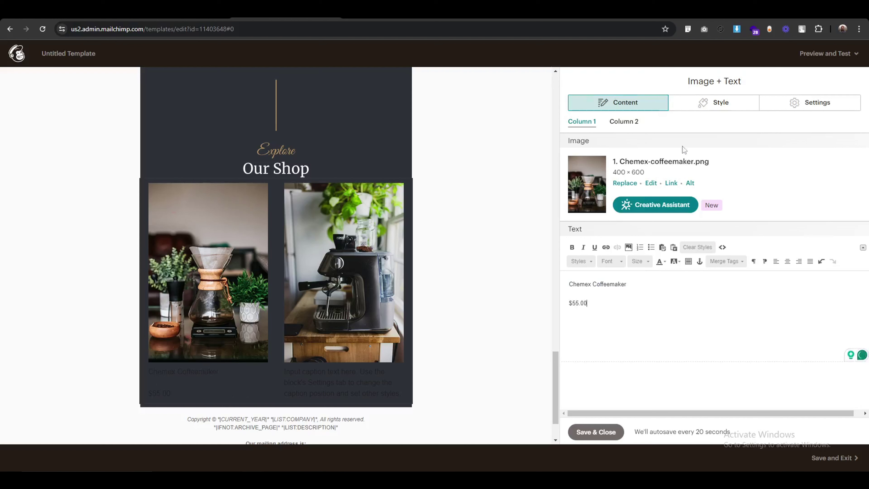
Step: Style the product block's text as Merriweather, 16px, white #ffffff, and centre-aligned
click(712, 106)
click(646, 185)
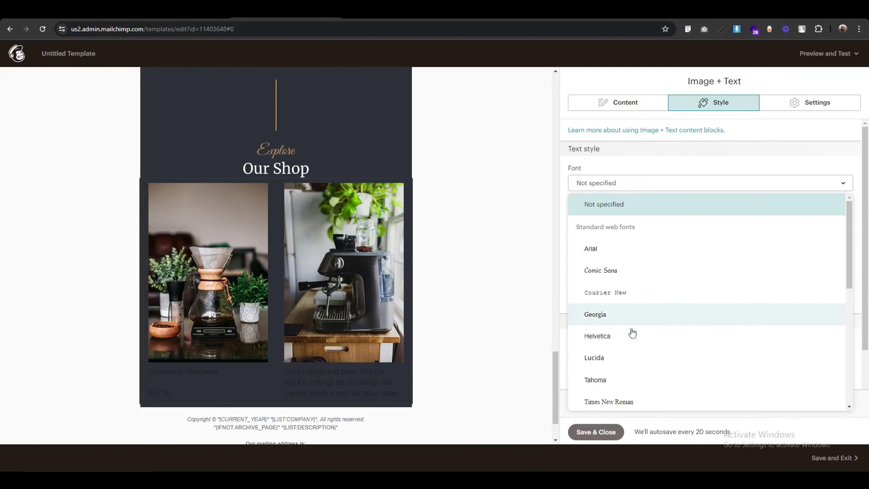
scroll(631, 333, down, 6)
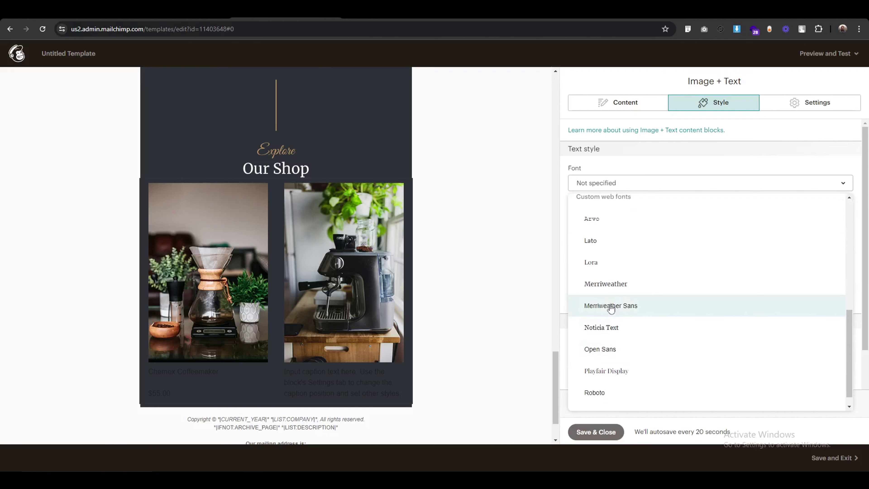
click(608, 284)
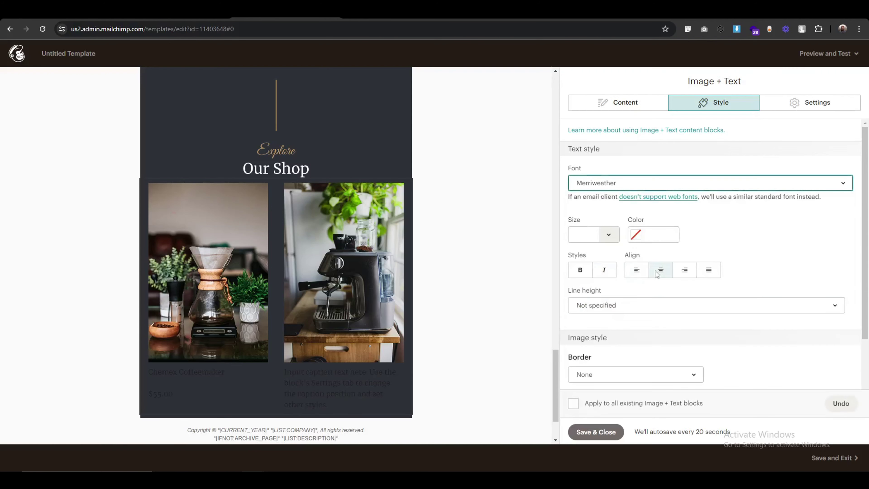
click(608, 235)
click(588, 365)
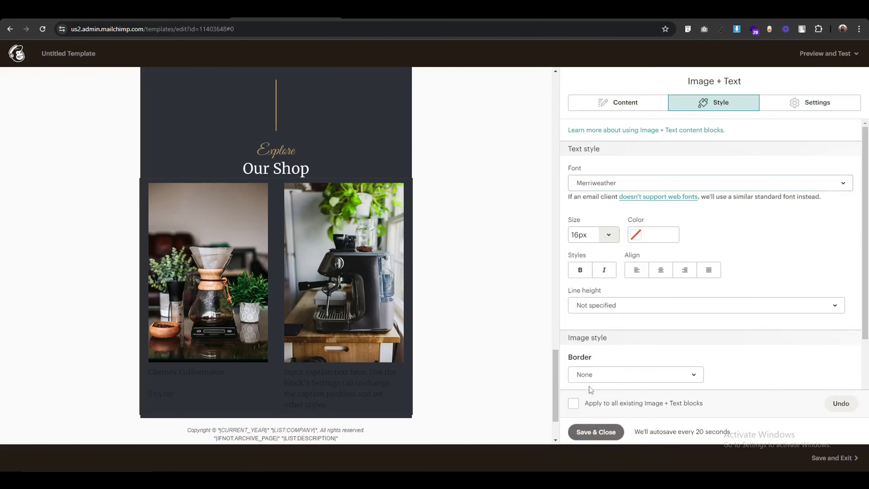
click(661, 242)
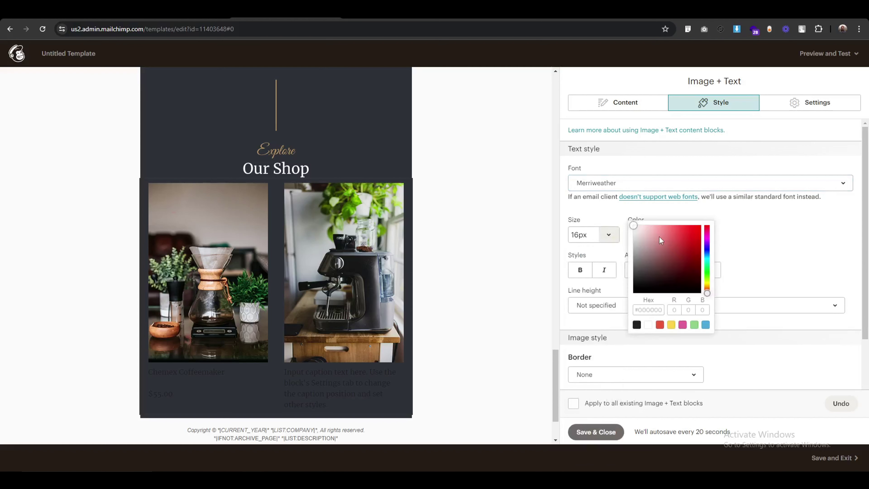
click(650, 324)
click(660, 270)
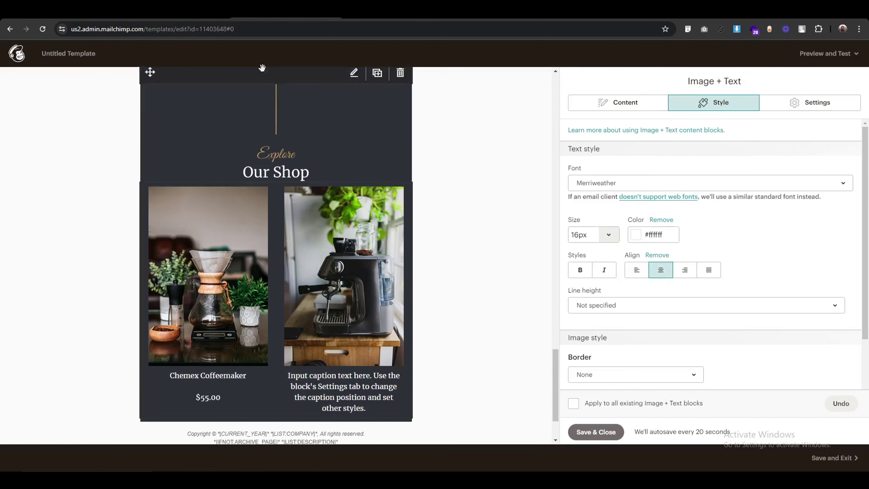
Step: Copy the Espresso Machine name and $250 price from the second column of the reference template's product block
click(626, 104)
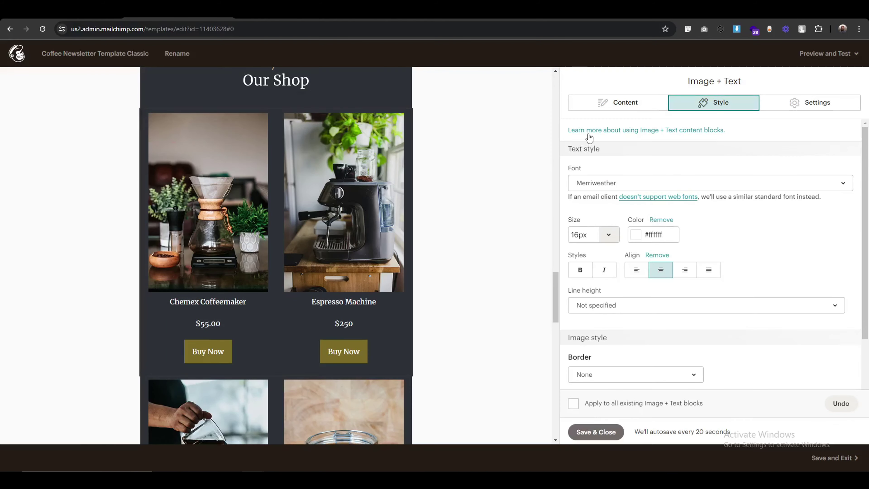
click(640, 104)
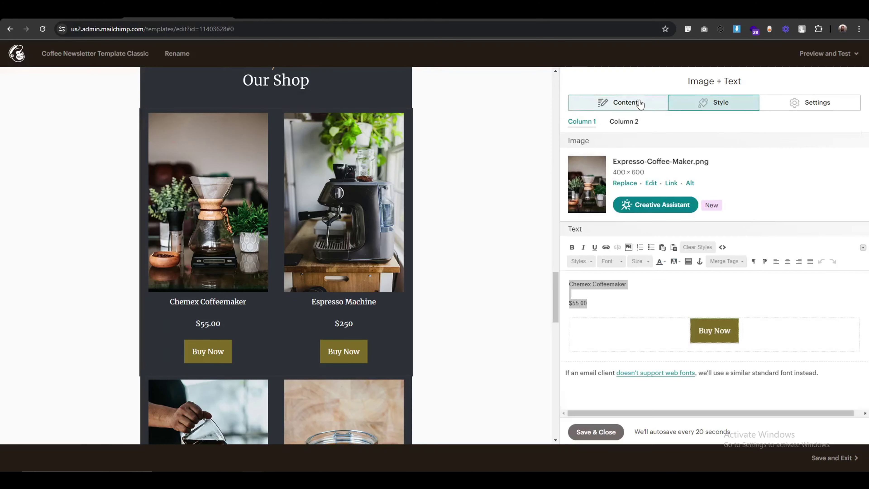
click(623, 121)
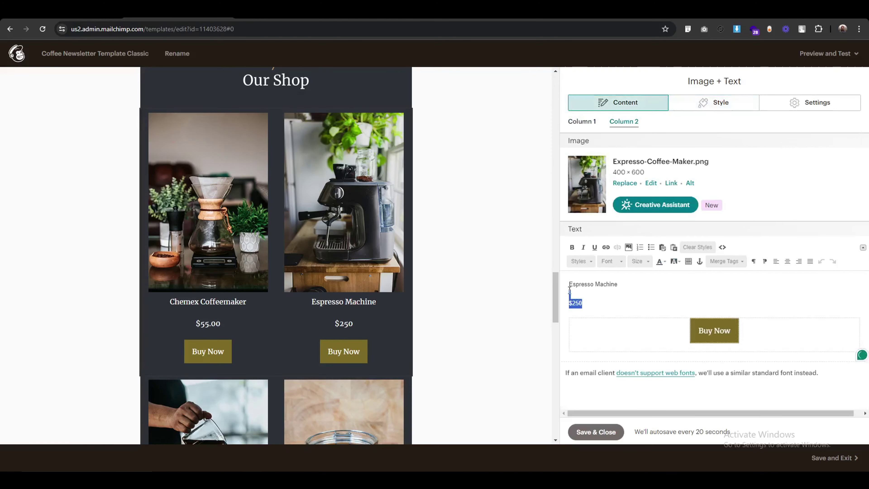
drag(569, 291, 566, 287)
key(ctrl+c)
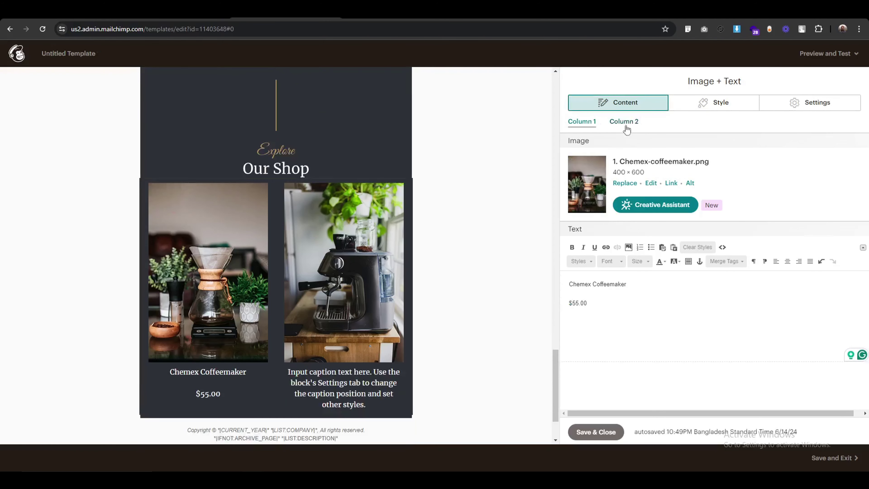
Step: Replace the second column's placeholder caption in the new template with the copied Espresso Machine name and $250 price
click(626, 124)
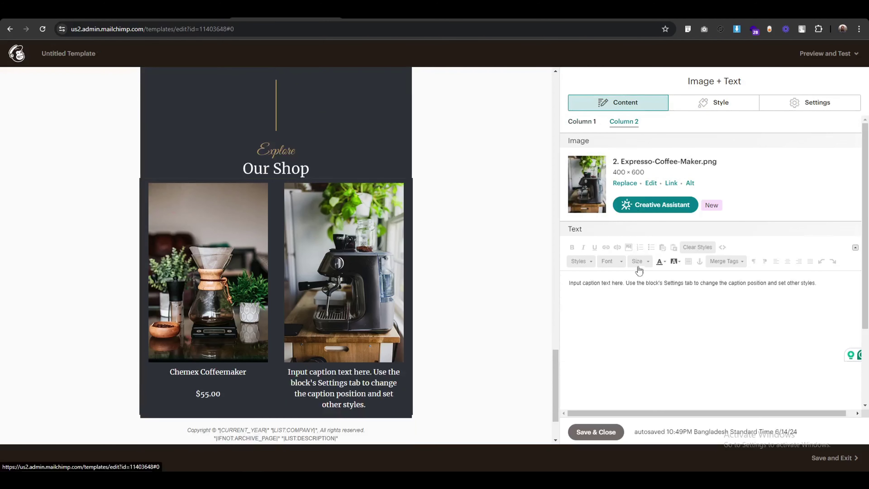
click(645, 283)
key(ctrl+a)
key(ctrl+v)
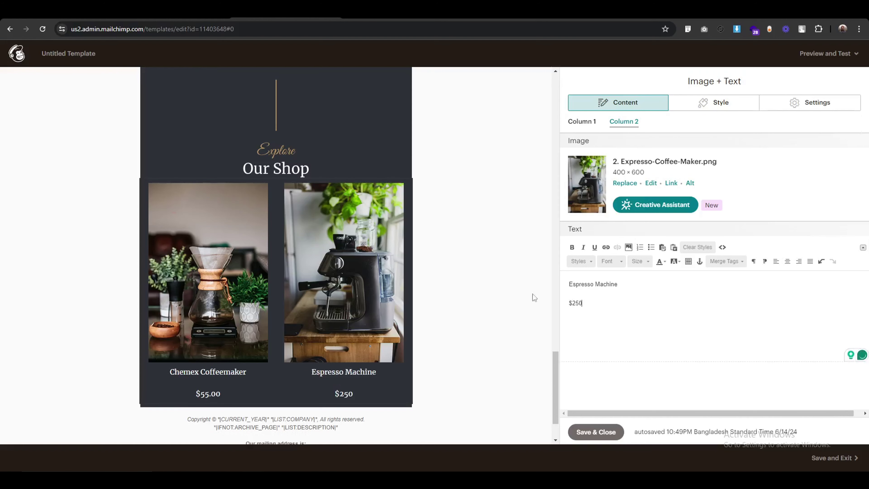
Step: Insert a Buy Now Button block below the product block and copy the background colour from the reference template's Order Now button
scroll(273, 291, down, 2)
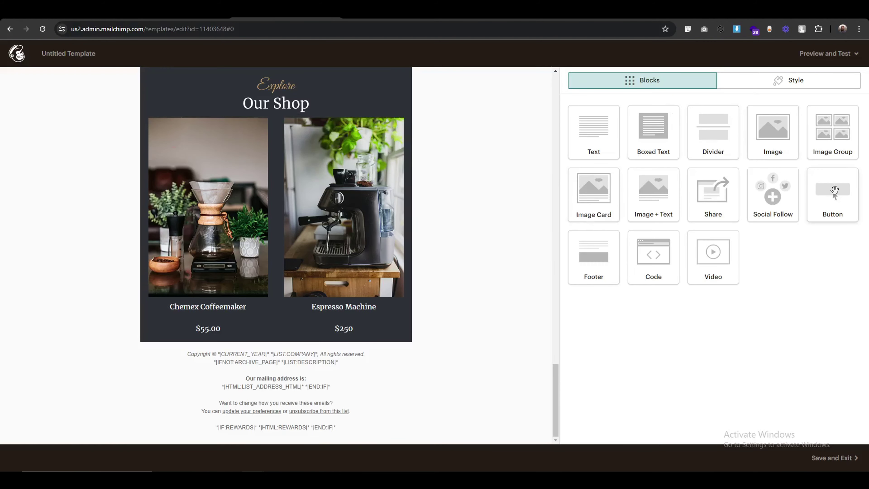
drag(834, 189, 324, 325)
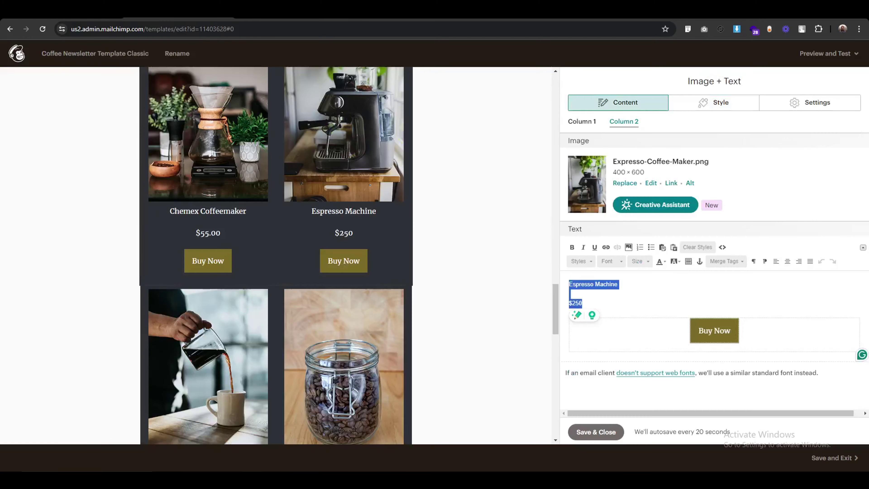
scroll(377, 261, up, 10)
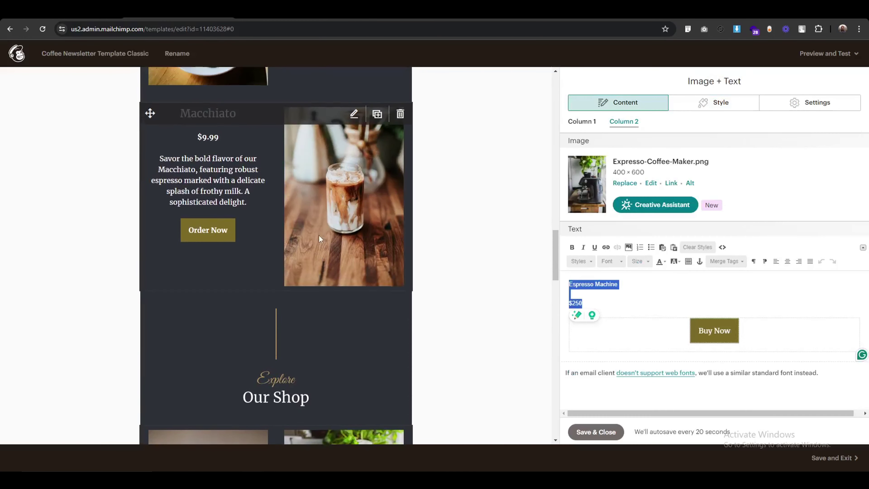
scroll(319, 235, up, 8)
click(352, 113)
click(713, 102)
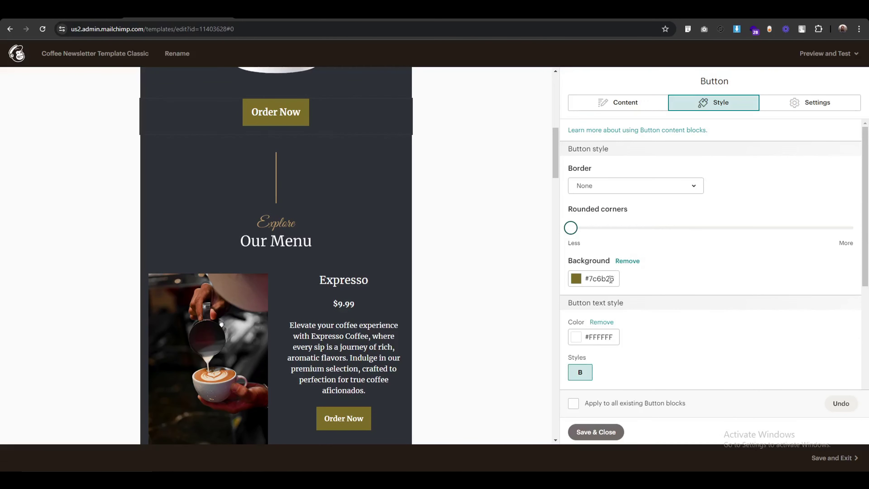
click(611, 279)
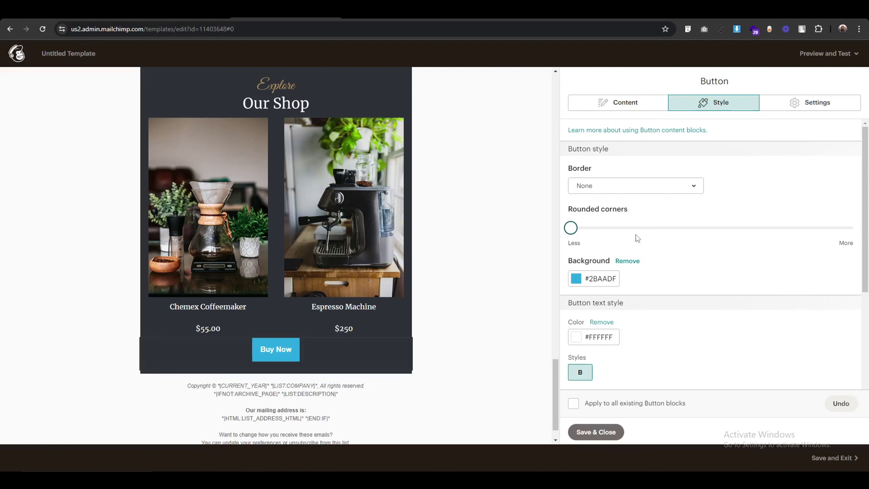
Step: Set the Buy Now button's background to #7c6b26 and its font to Merriweather, and save the block
click(597, 278)
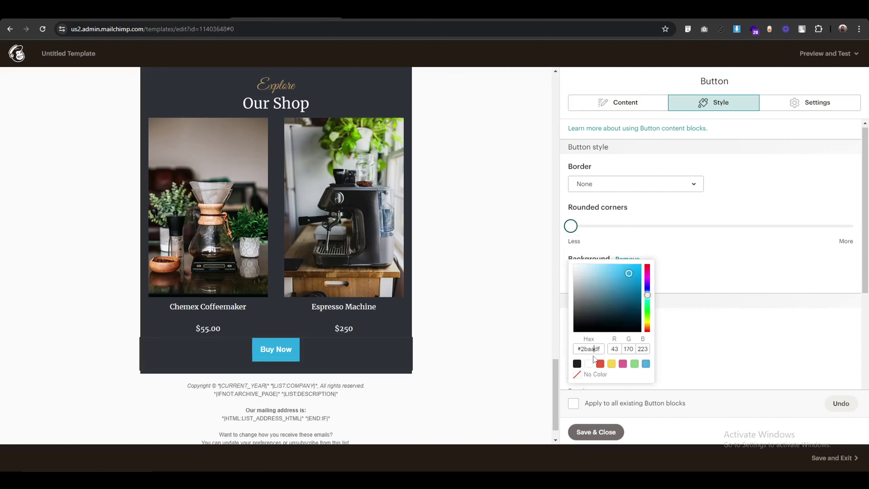
key(ctrl+v)
click(704, 346)
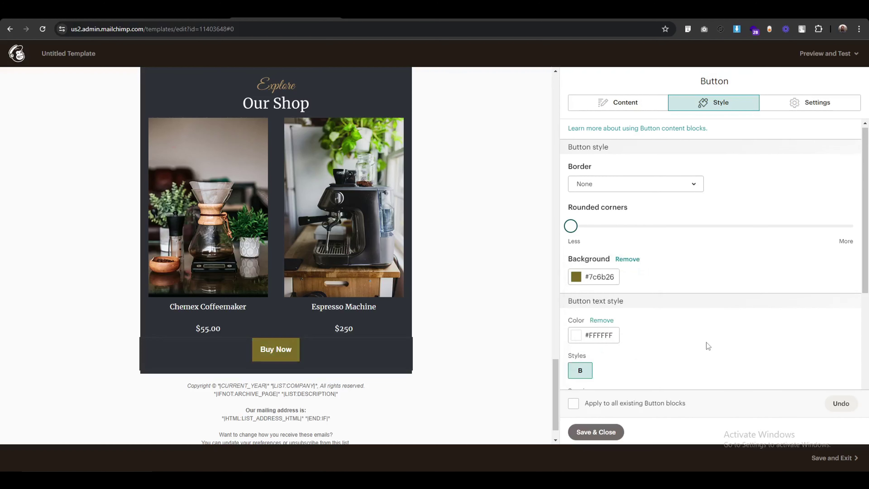
scroll(650, 308, down, 3)
click(600, 305)
scroll(606, 274, down, 3)
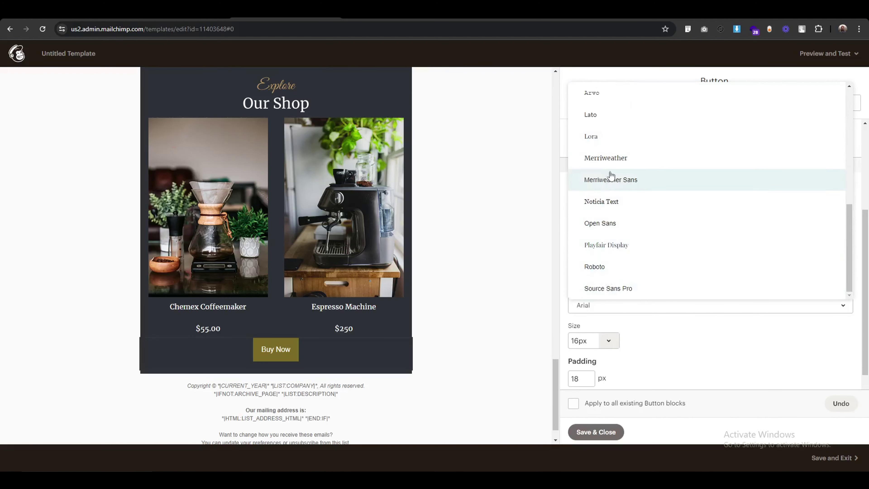
click(605, 158)
click(595, 439)
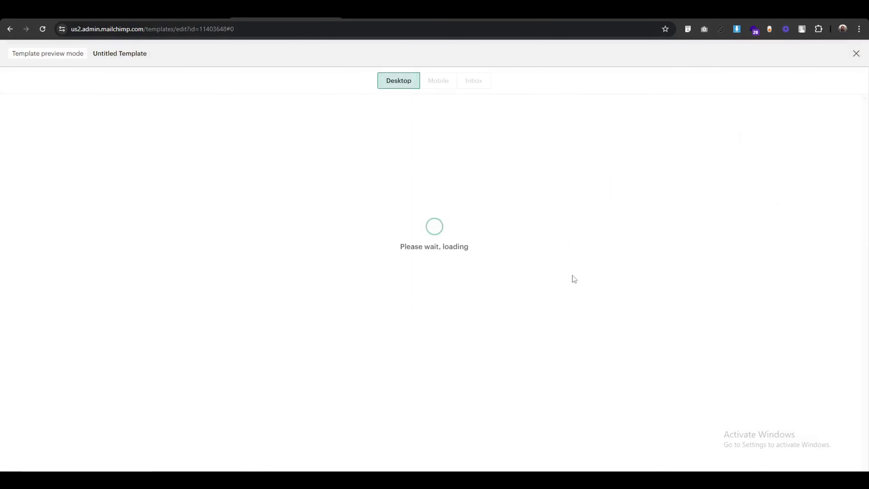
Step: Inspect the Buy Now button in the template's desktop preview, copy its mcnButtonBlock table HTML, and close the preview
right_click(669, 232)
click(698, 440)
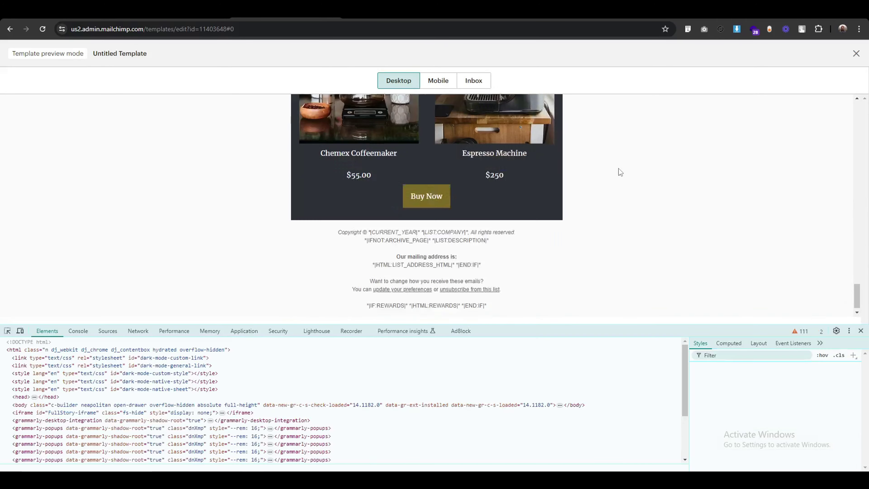
click(384, 204)
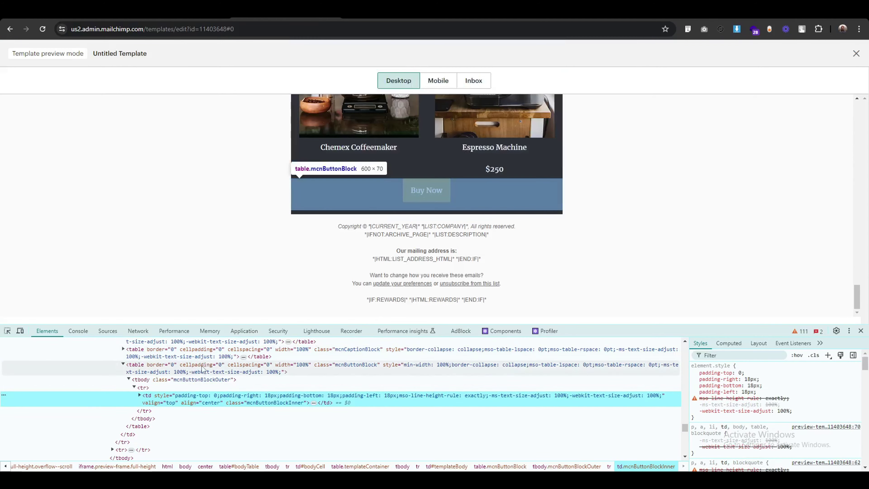
right_click(202, 369)
click(242, 141)
click(861, 330)
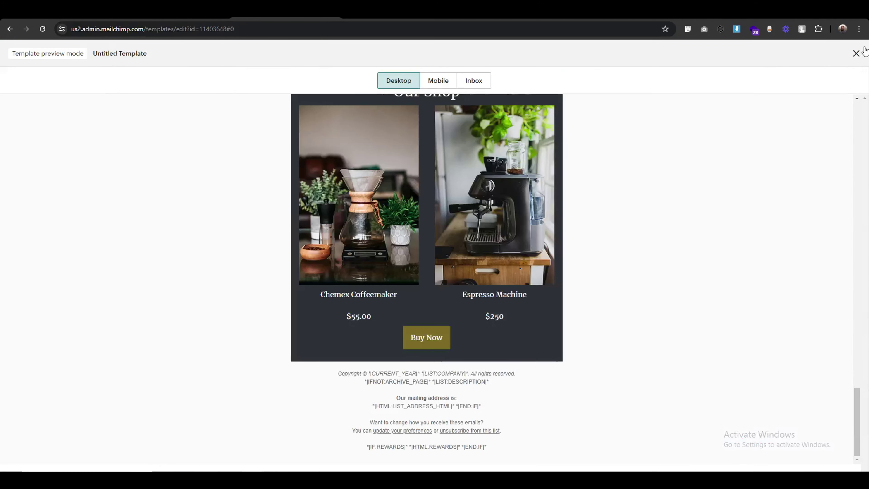
click(856, 53)
Step: Add the copied Buy Now button HTML below the $55.00 price in the Chemex Coffeemaker column's source code
click(251, 245)
click(722, 247)
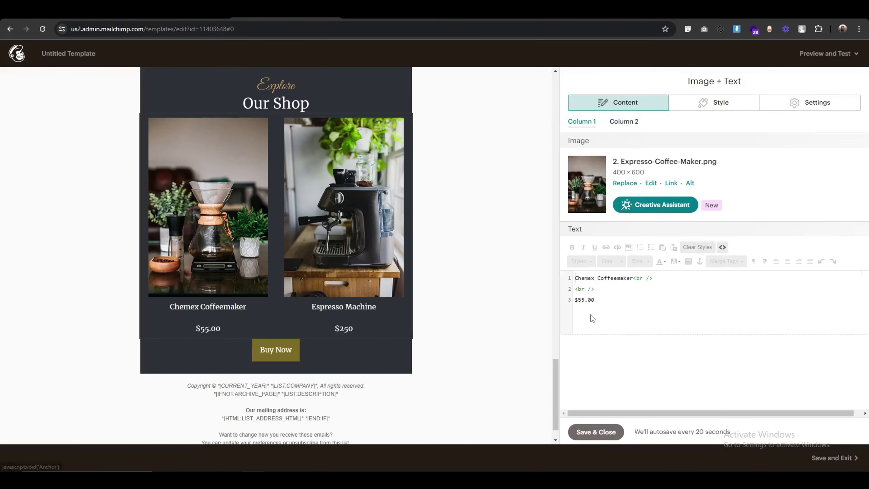
key(ctrl+v)
click(718, 138)
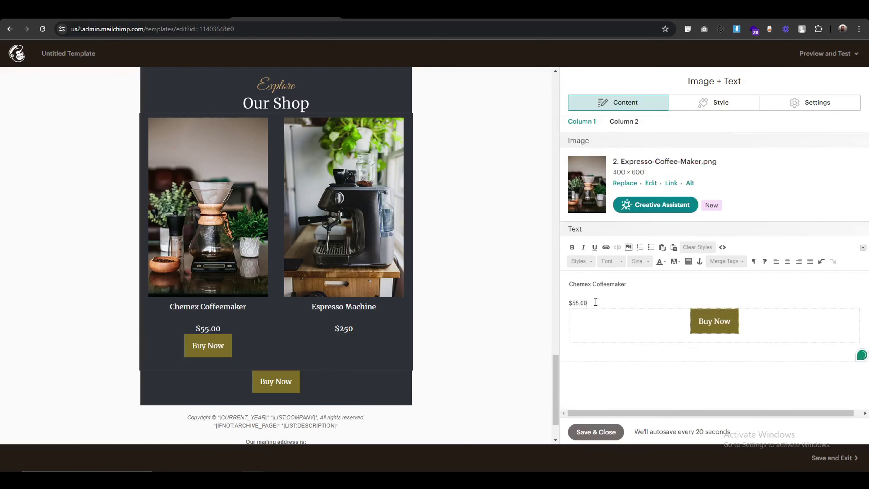
Step: Add the copied button HTML below the $250 price in the Espresso Machine column's source code and save the block
click(624, 121)
click(722, 246)
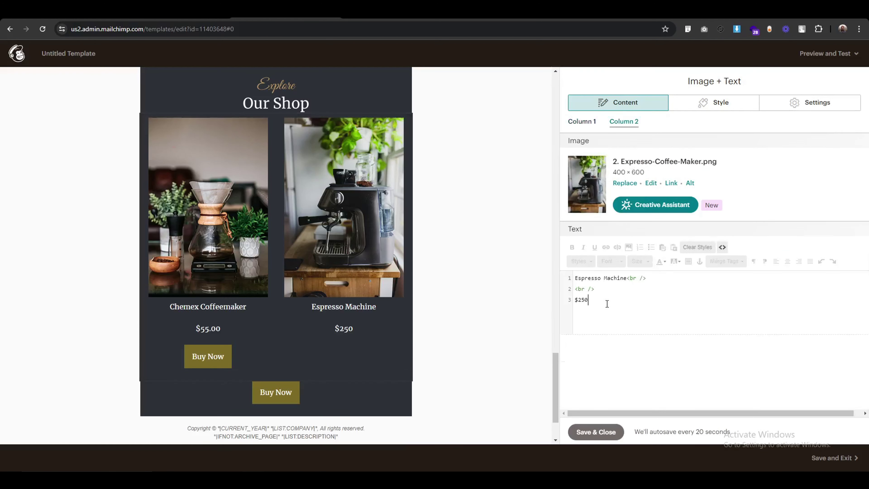
key(ctrl+v)
click(722, 127)
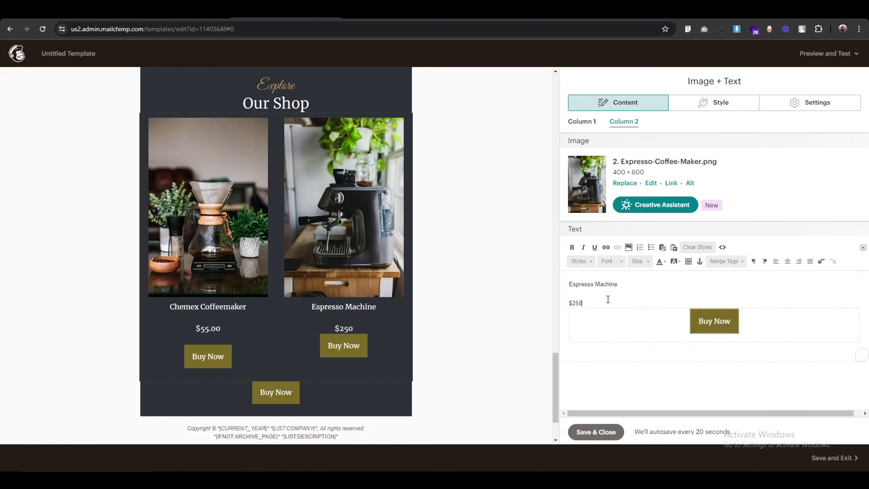
click(596, 431)
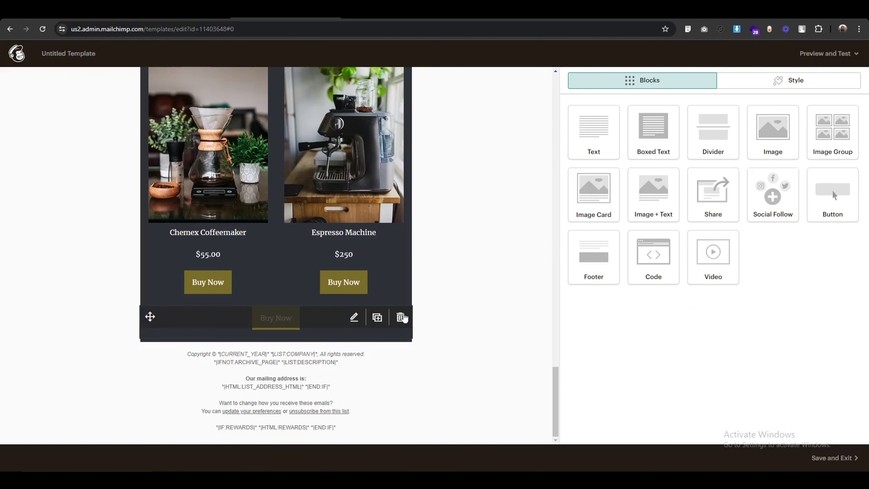
Step: Delete the standalone Buy Now button block and duplicate the two-column product block
click(406, 318)
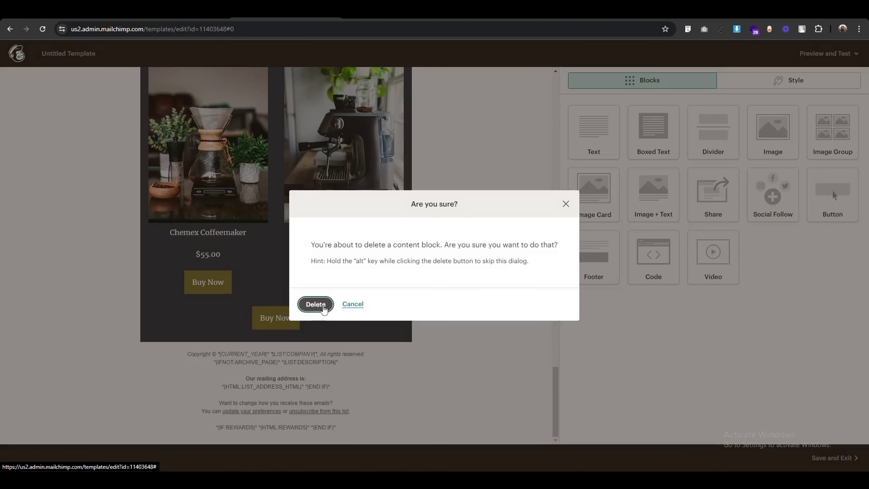
click(315, 304)
scroll(374, 308, up, 3)
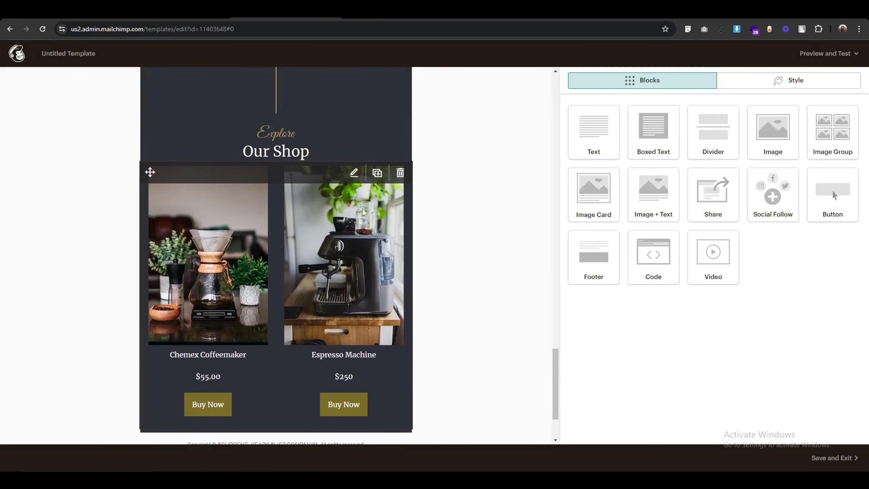
click(376, 174)
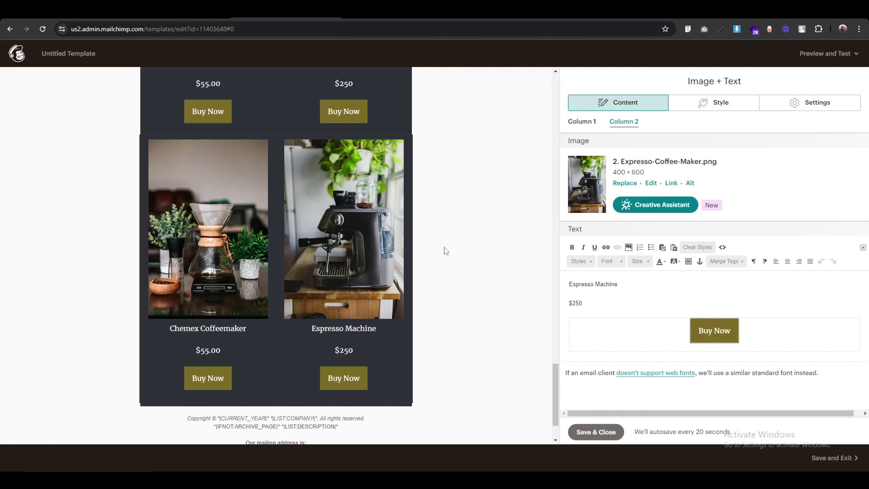
Step: Replace the first column's image in the duplicated product block with the uploaded file 3. Ceramic-Mug.png
click(583, 122)
click(625, 184)
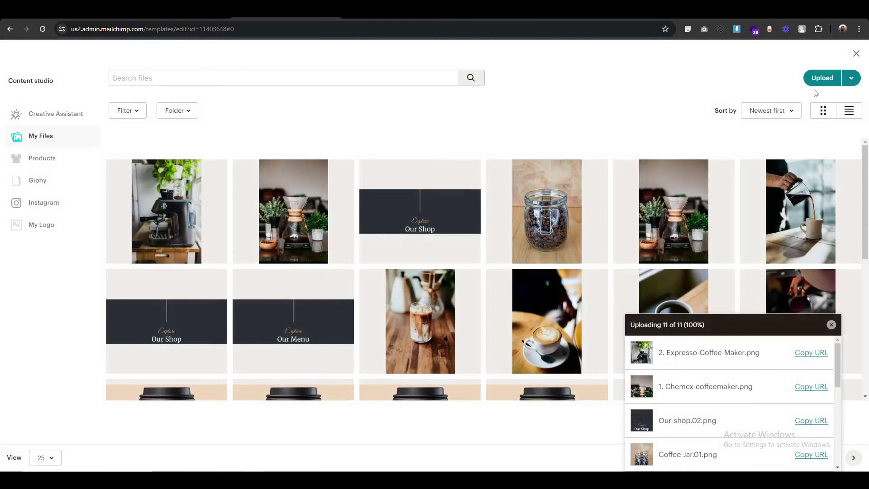
click(821, 78)
click(217, 74)
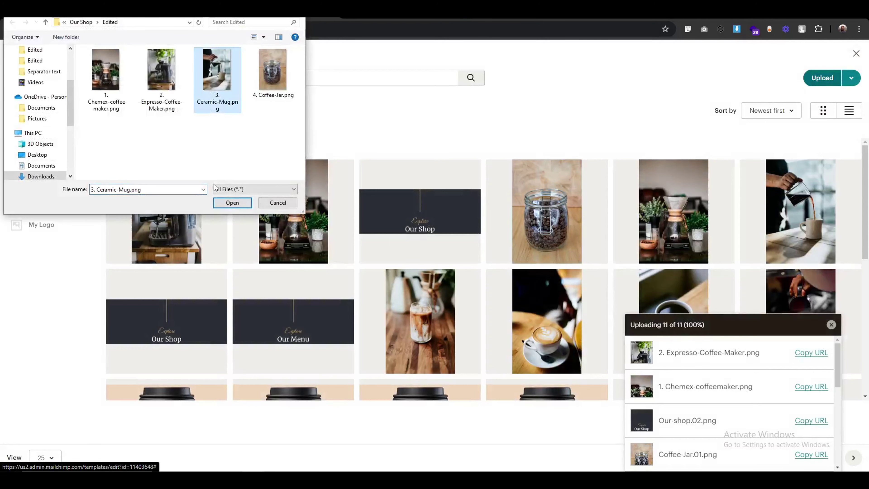
click(225, 203)
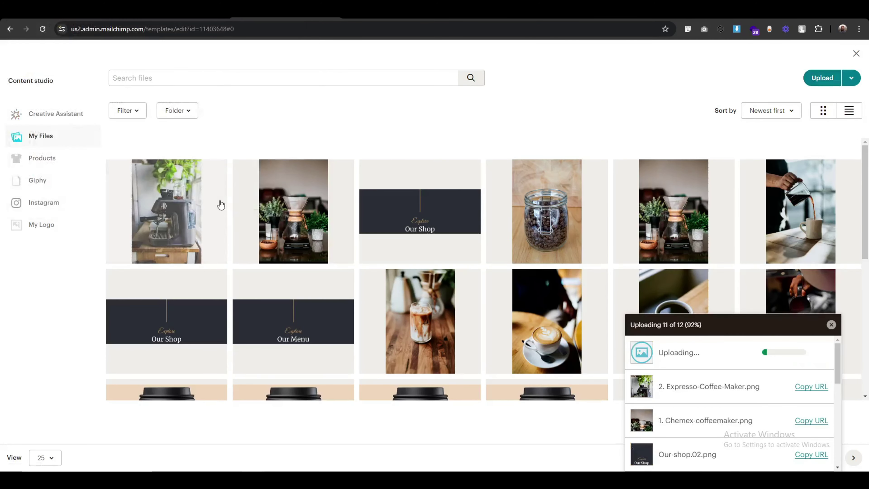
click(219, 205)
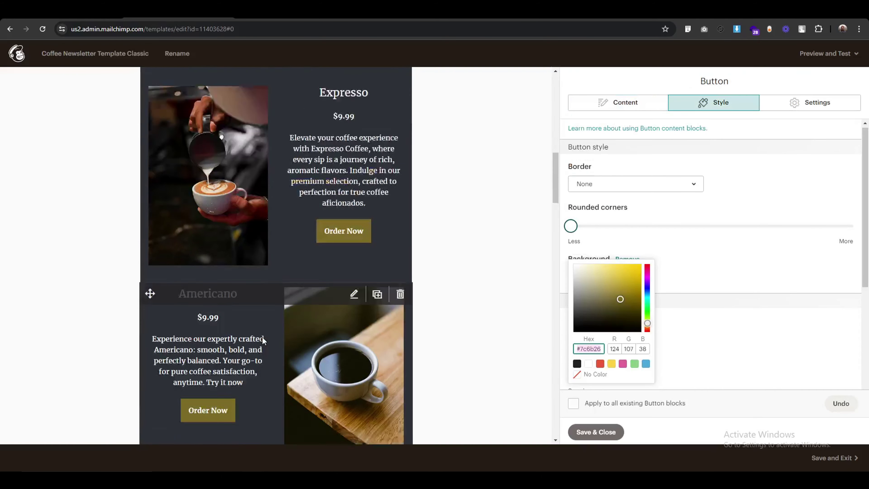
Step: Copy the Ceramic Mug name and $15.00 price from the reference template over the duplicated block's first-column product text
scroll(264, 342, down, 10)
scroll(267, 350, down, 6)
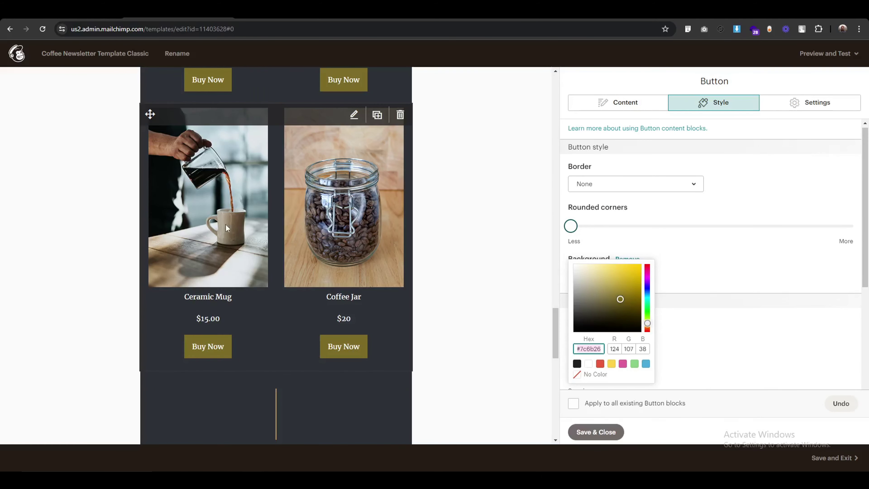
click(225, 224)
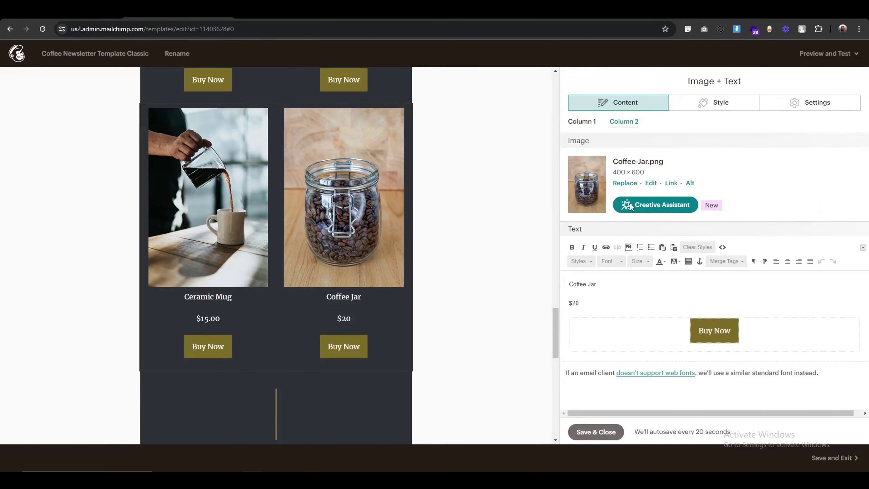
click(581, 121)
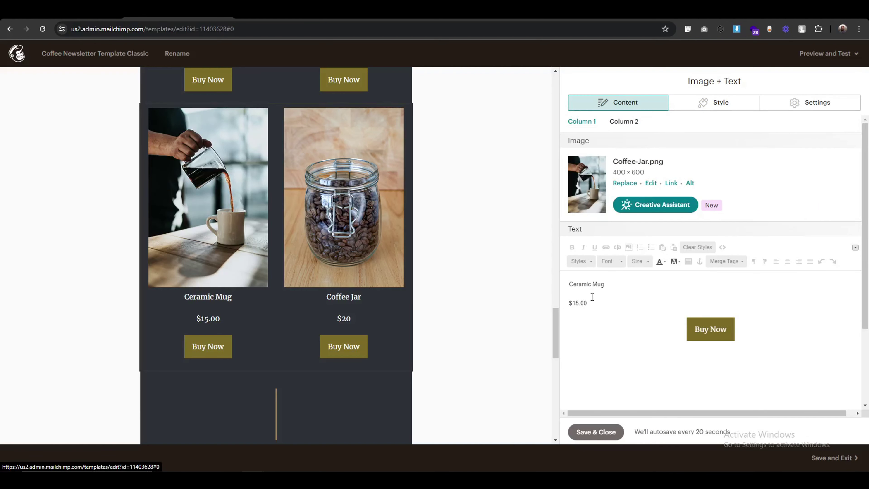
drag(591, 303, 568, 288)
key(ctrl+c)
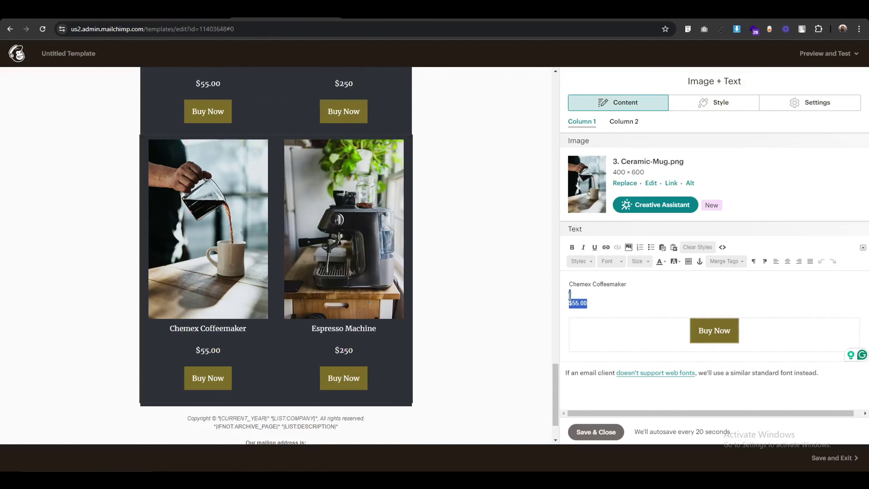
drag(570, 294, 570, 284)
key(ctrl+v)
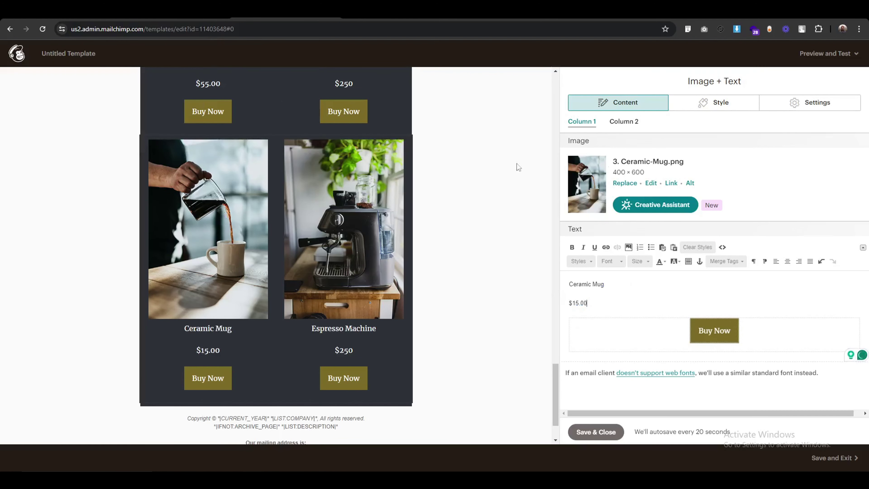
Step: Replace the second column's image with the uploaded file 4. Coffee-Jar.png
click(627, 128)
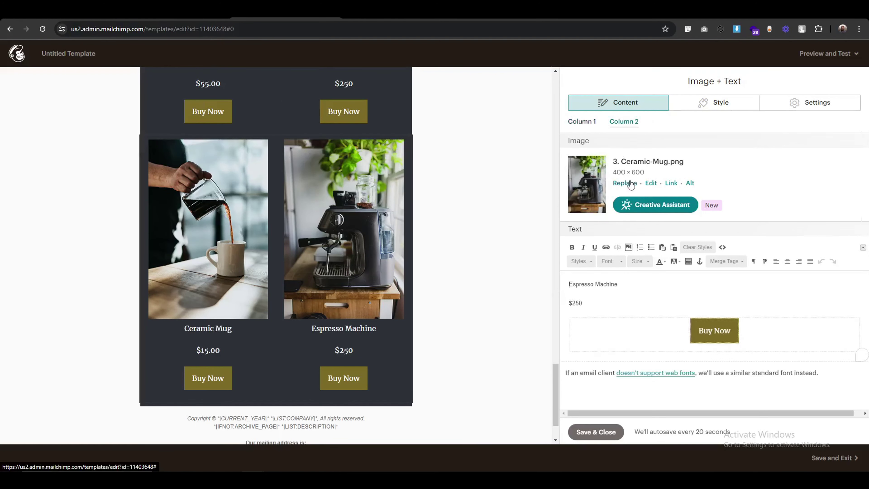
click(627, 183)
click(818, 80)
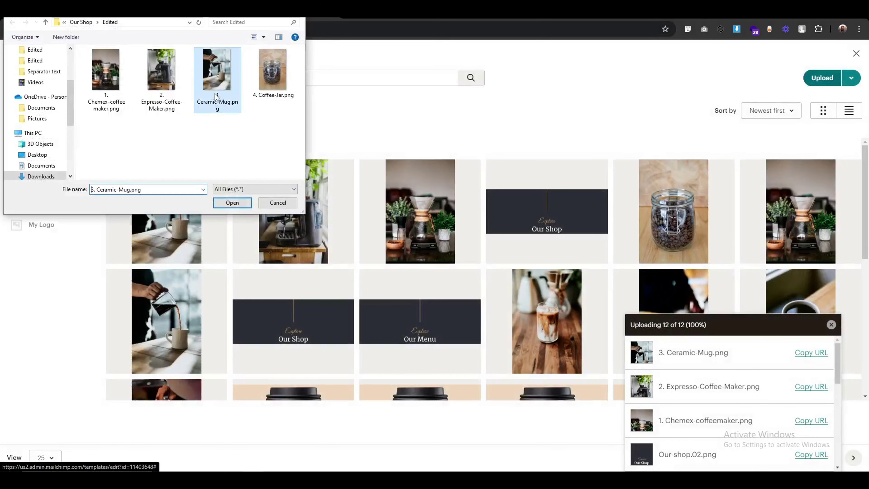
click(276, 84)
click(232, 202)
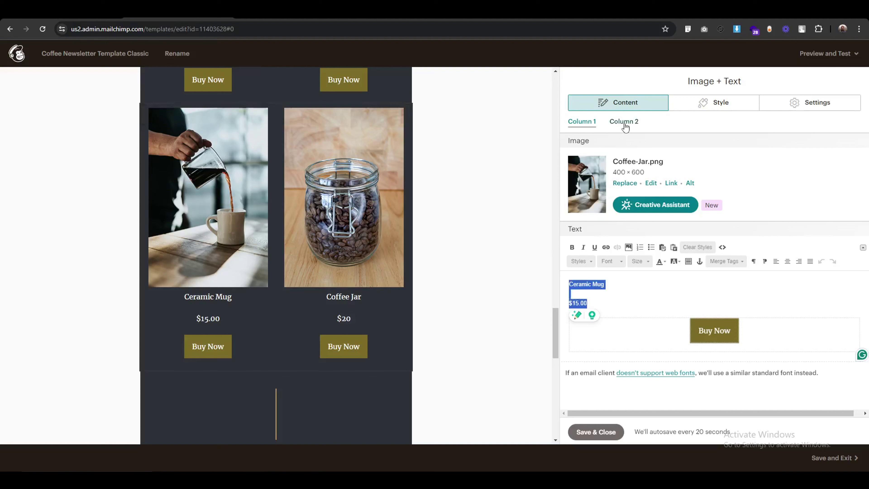
Step: Copy the Coffee Jar name and $20 price from the reference template over the Espresso Machine text and save the block
click(624, 126)
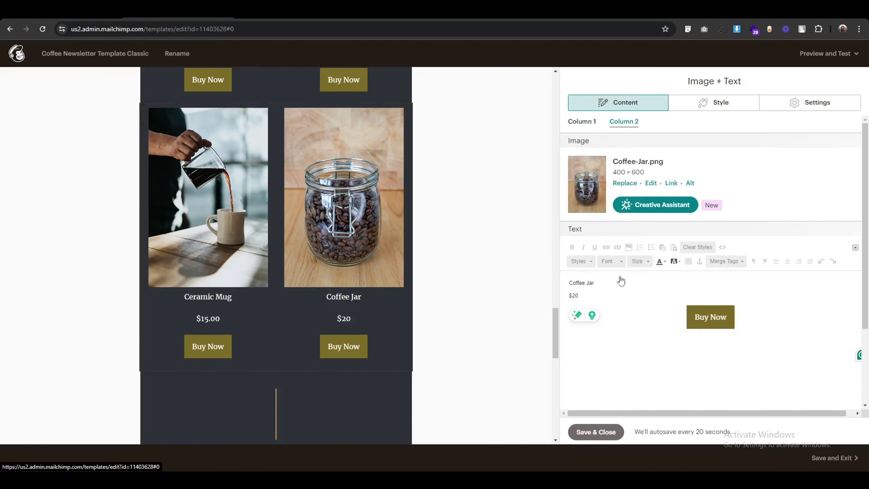
drag(586, 302, 568, 287)
key(ctrl+c)
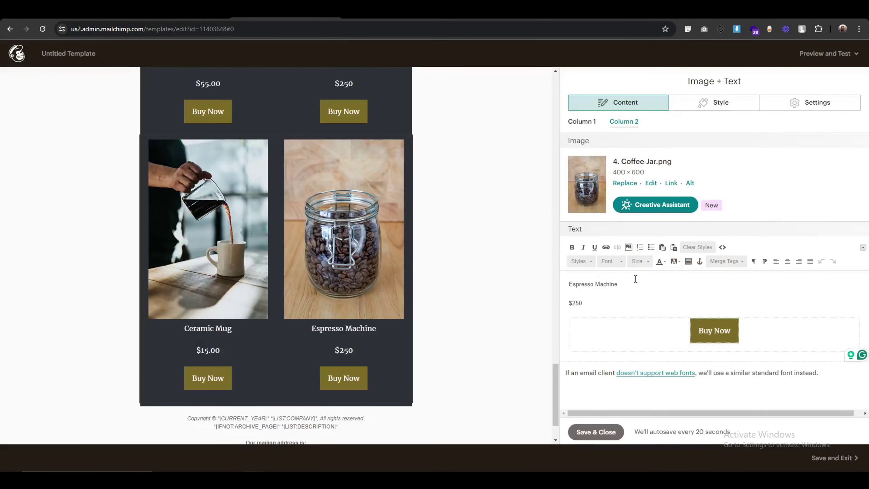
drag(597, 308, 563, 285)
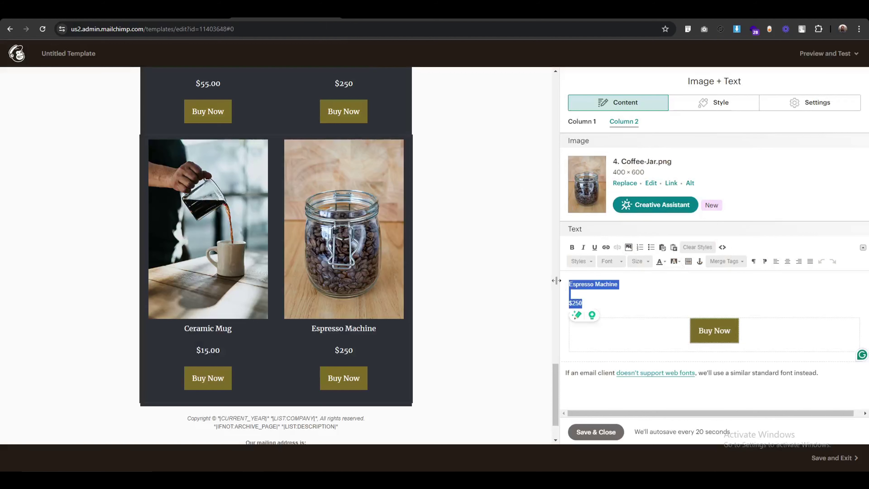
key(ctrl+v)
click(601, 439)
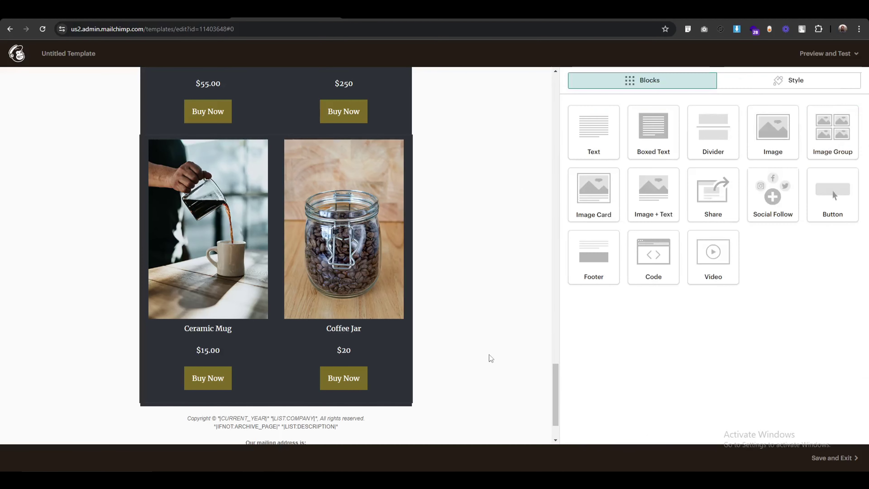
Step: Add an image block below the Ceramic Mug and Coffee Jar products and upload Testimonial.png from the Separator text folder into it
scroll(488, 352, down, 2)
scroll(514, 379, up, 4)
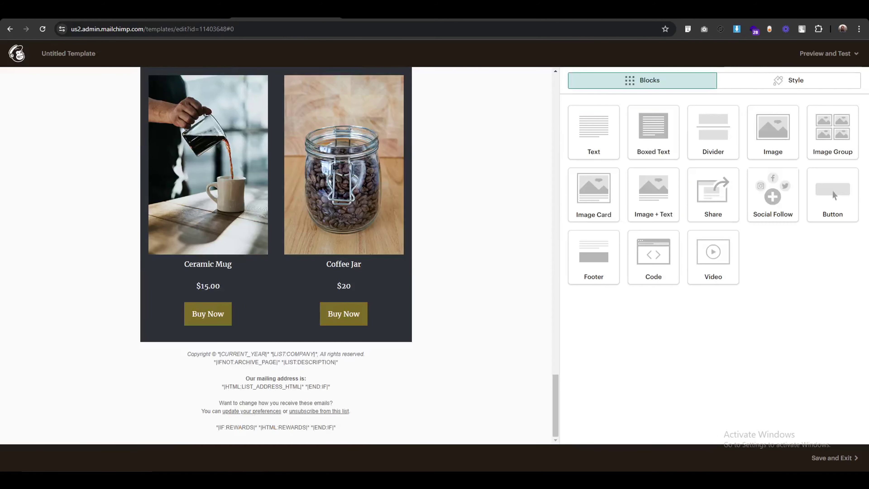
drag(779, 128, 319, 332)
drag(72, 332, 70, 331)
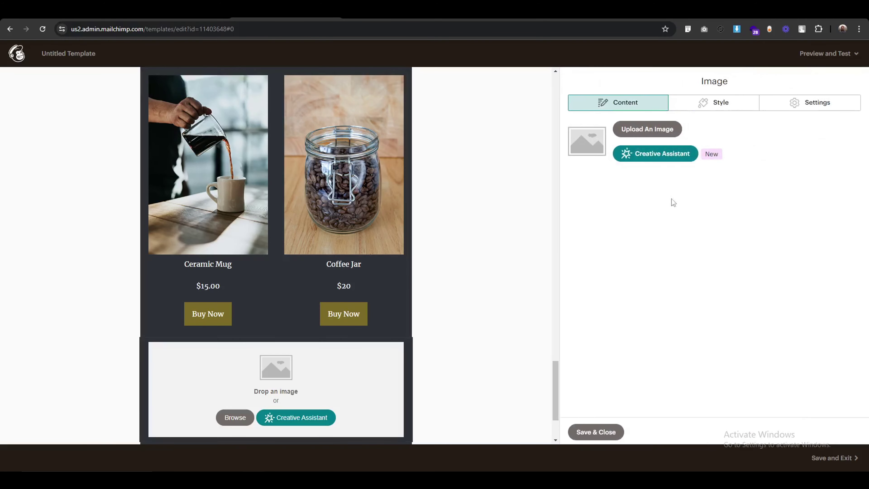
click(681, 133)
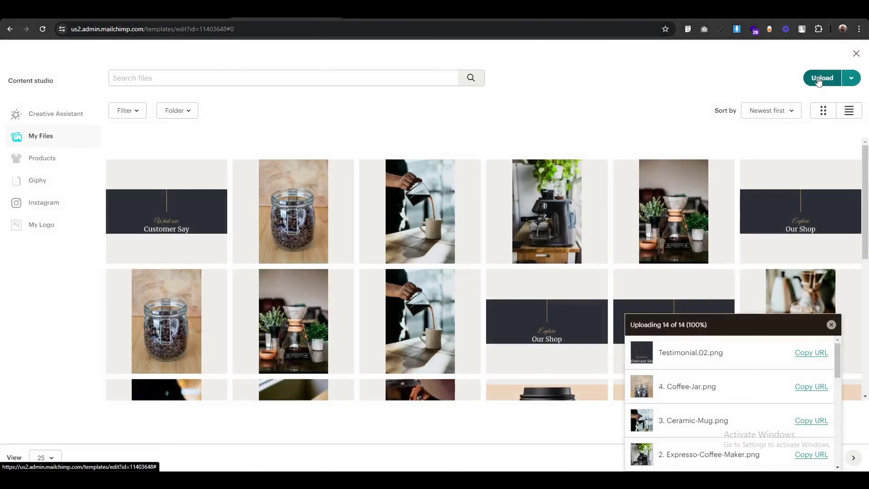
click(818, 80)
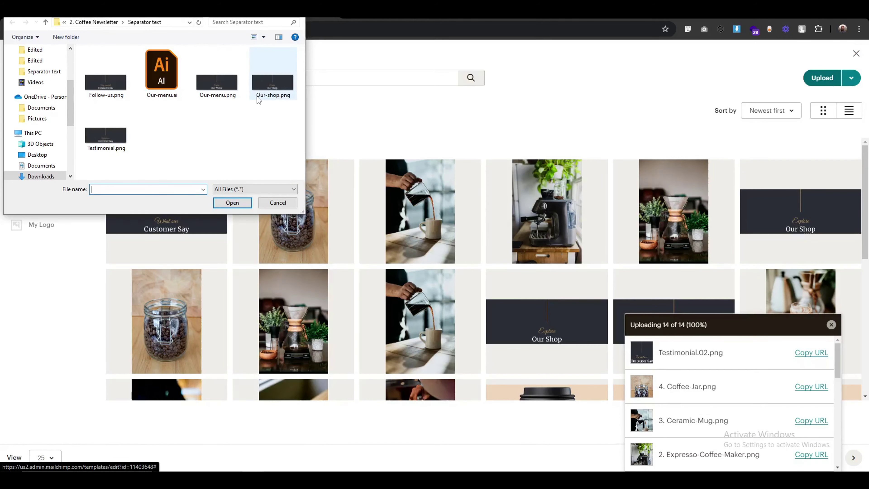
click(120, 140)
click(251, 208)
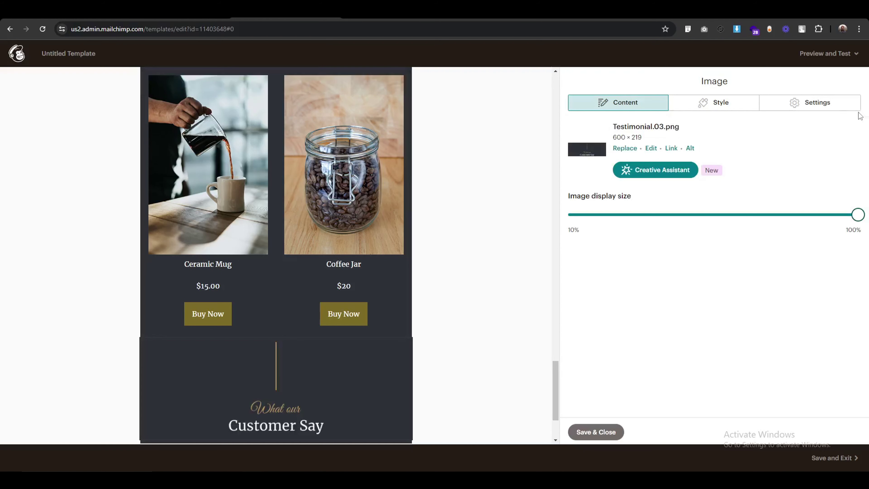
Step: Set the Customer Say heading image's margins to edge to edge and save the block
click(807, 102)
click(574, 203)
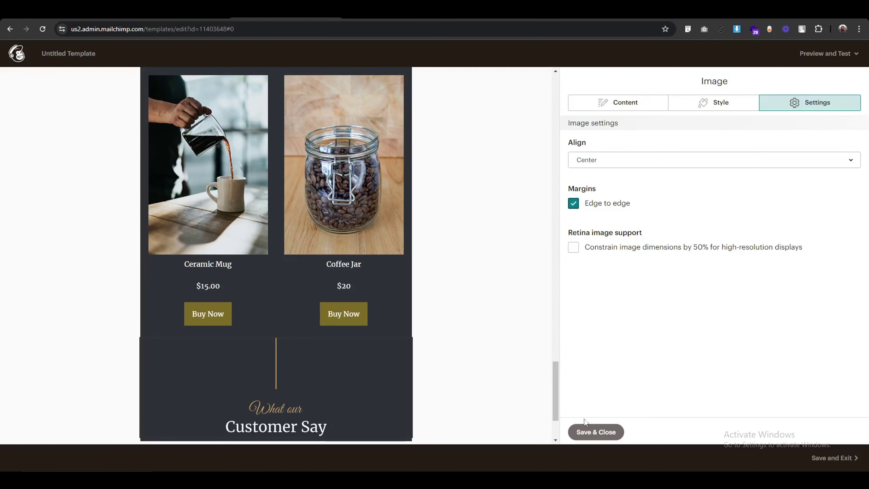
click(595, 432)
Step: Examine the customer testimonial card in the reference template, then its illustrations, photo and review text in the Canva design
scroll(475, 345, down, 3)
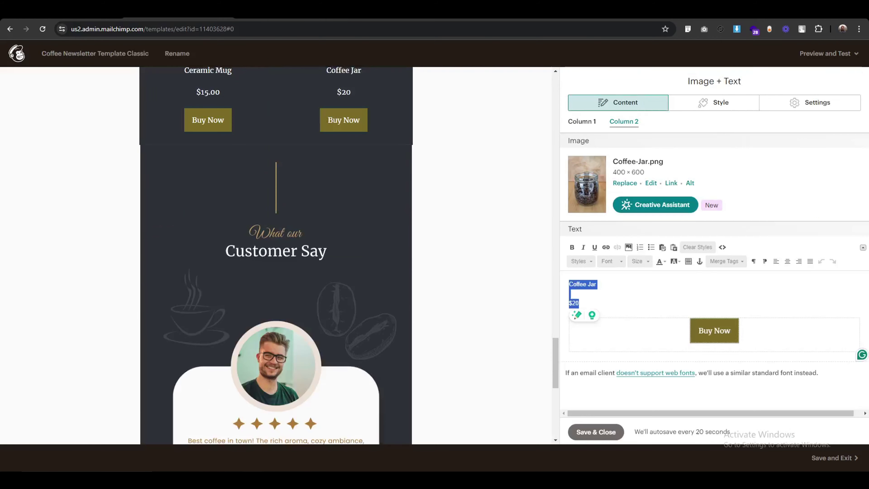
scroll(140, 273, down, 4)
scroll(290, 293, up, 1)
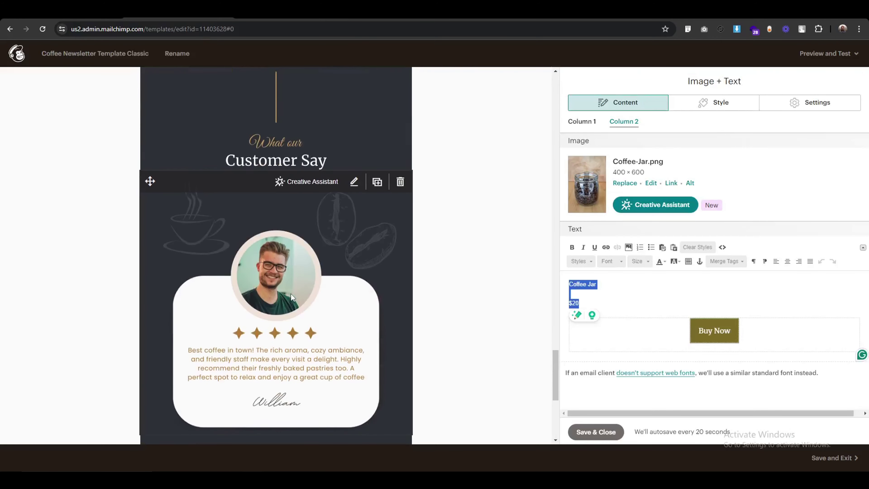
scroll(291, 293, down, 1)
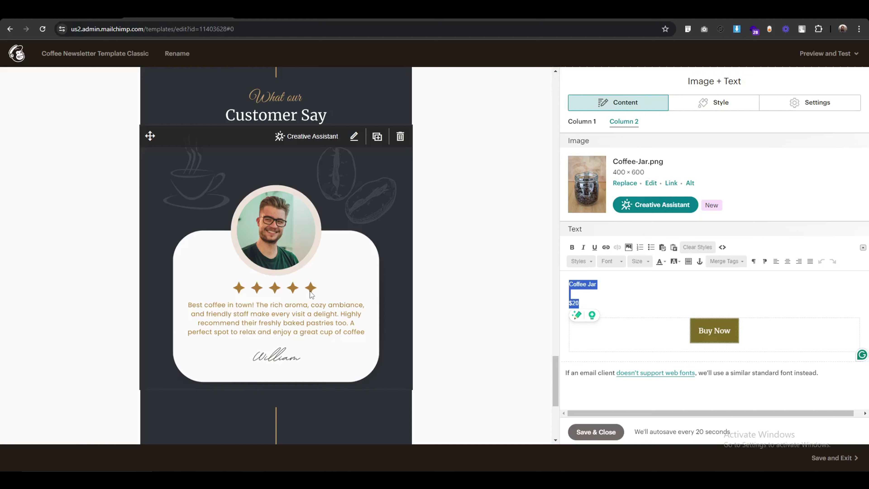
click(720, 59)
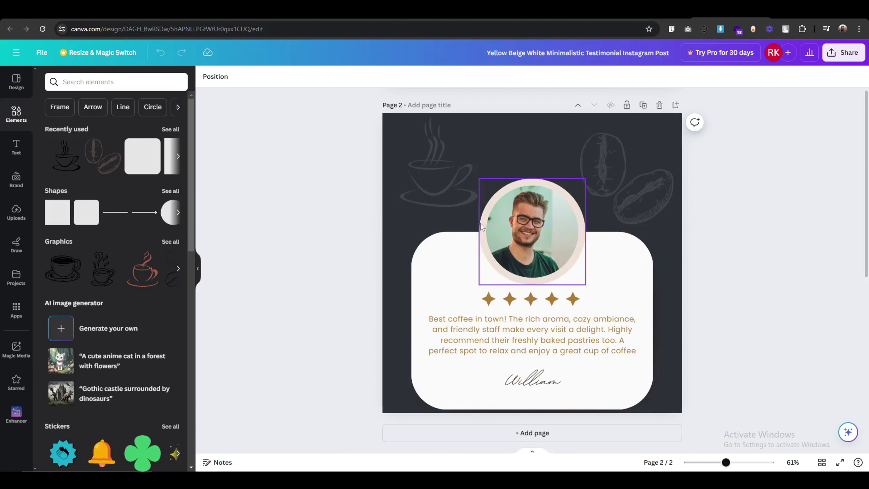
click(446, 187)
key(Tab)
key(Tab)
key(Tab)
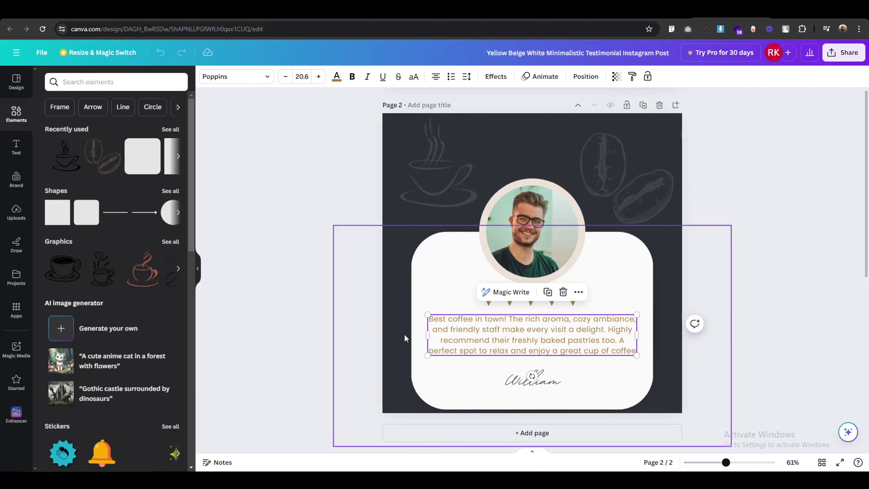
double_click(482, 338)
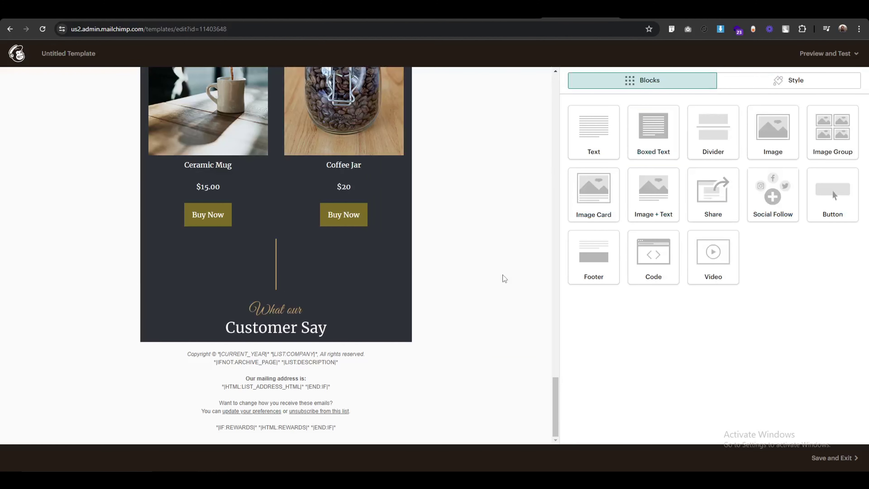
Step: Add an image block below the Customer Say heading and upload the testimonial card image from the Testimonial folder into it
drag(780, 131, 311, 328)
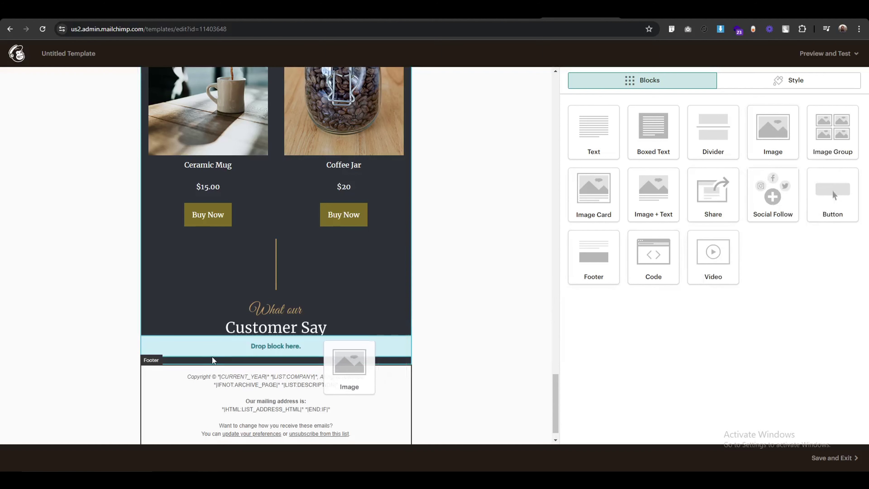
drag(213, 360, 213, 358)
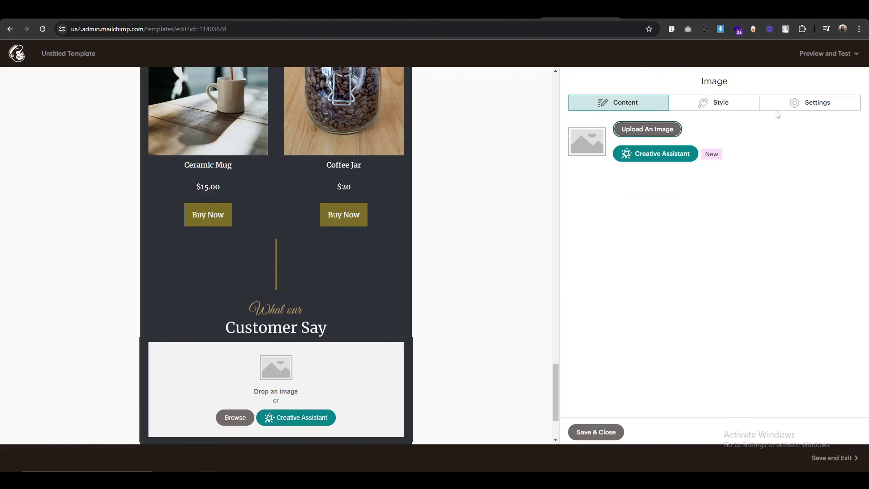
click(647, 129)
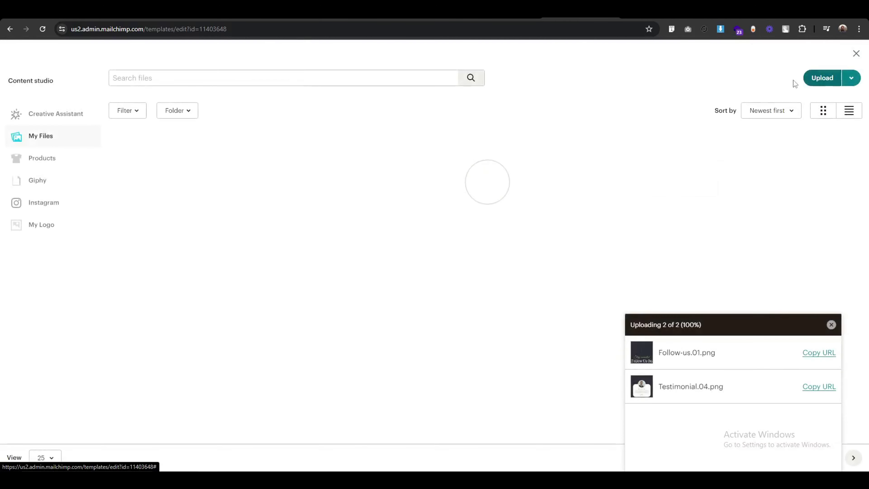
click(822, 78)
key(alt+Up)
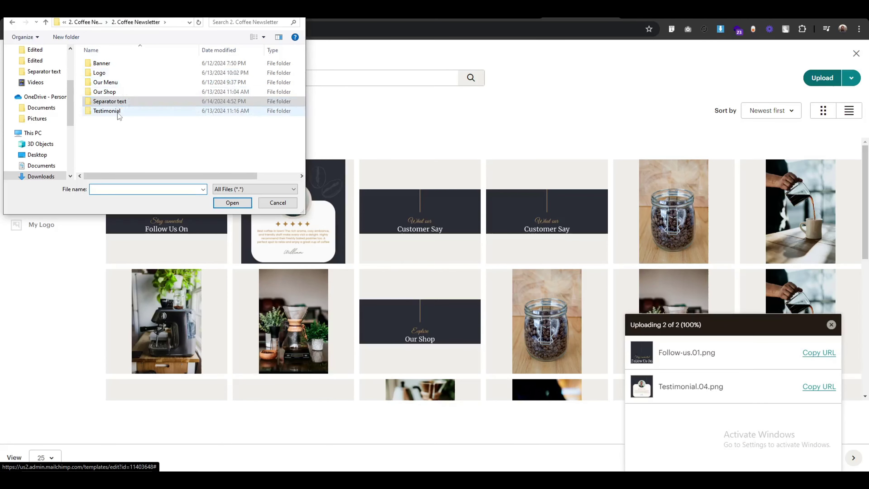
double_click(120, 112)
click(220, 85)
click(232, 202)
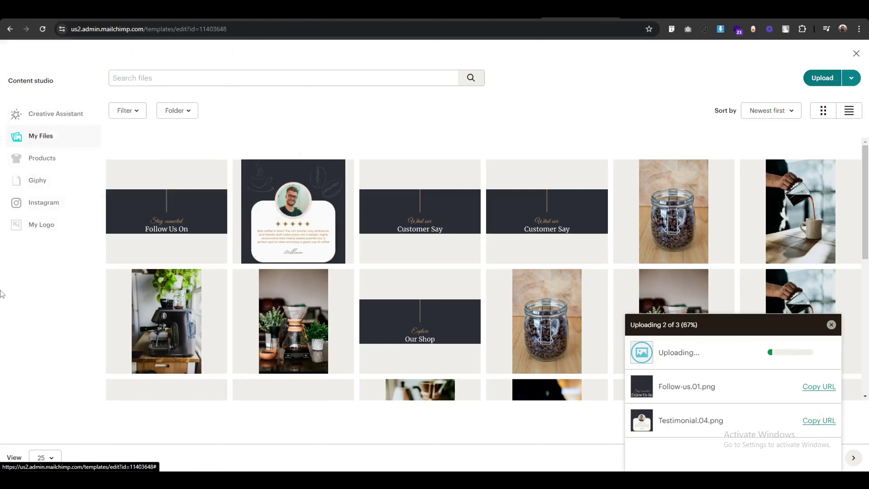
key(Escape)
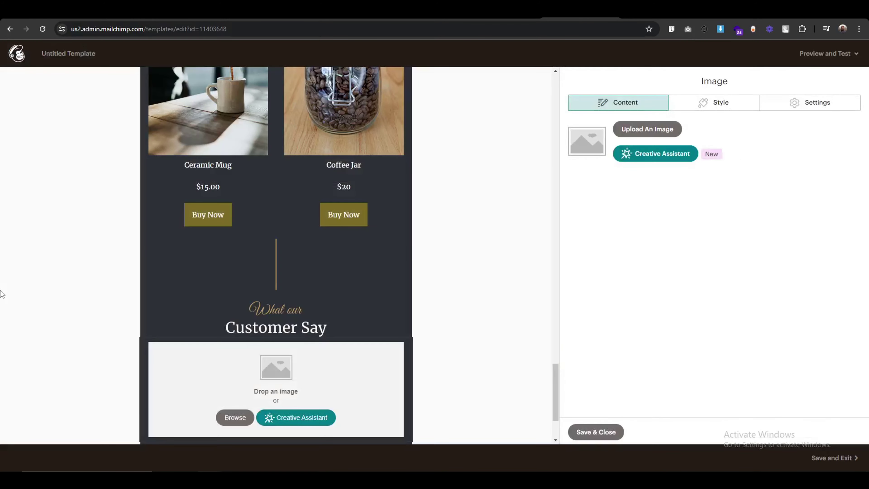
Step: Set the testimonial card image's margins to edge to edge and save the block
click(804, 103)
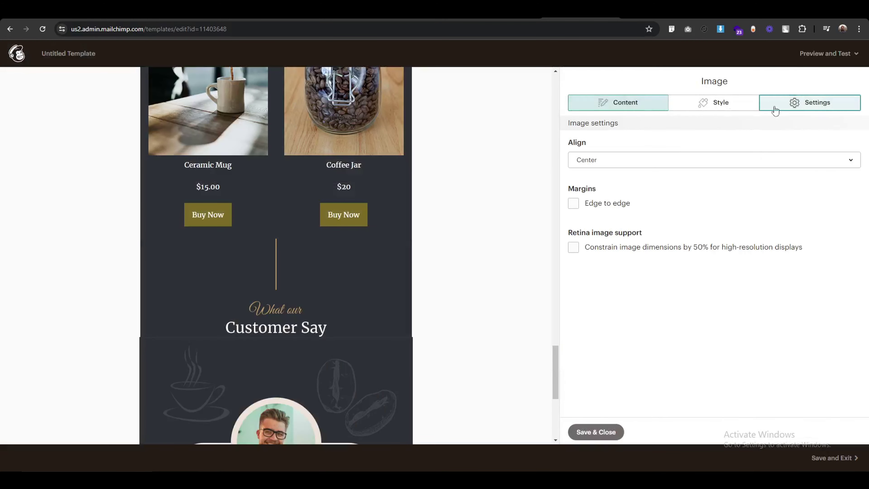
click(581, 204)
scroll(480, 246, down, 5)
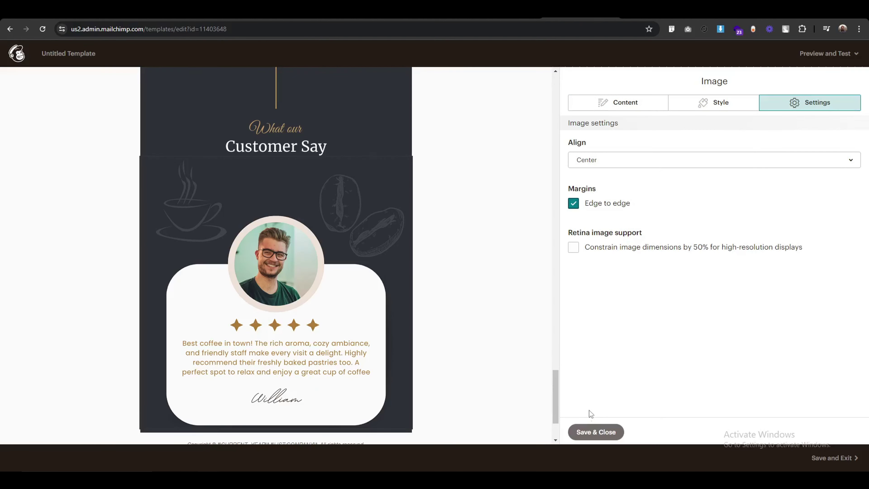
click(595, 432)
Step: Add an image block below the testimonial card and upload Follow-us.png from the Separator text folder into it
scroll(421, 333, down, 3)
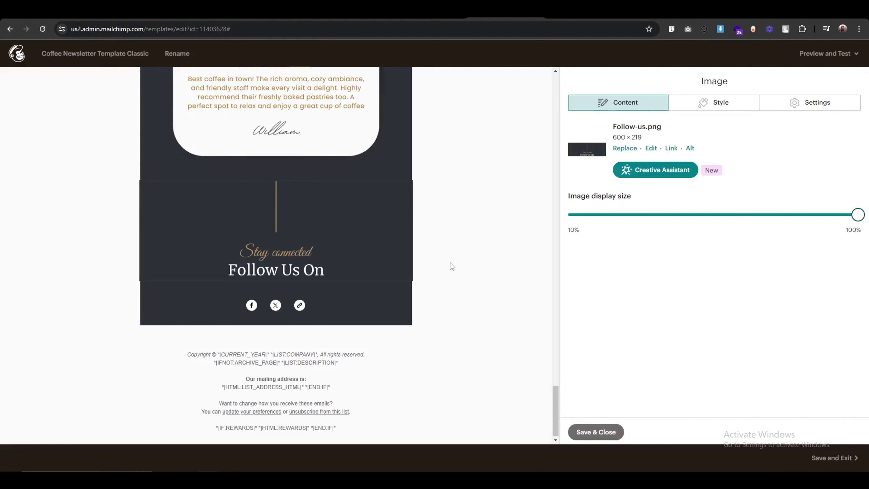
scroll(461, 279, up, 1)
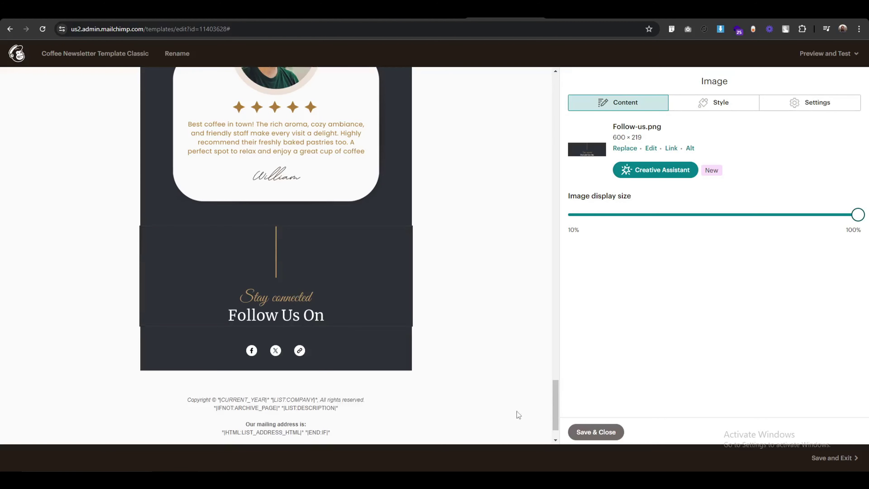
click(595, 432)
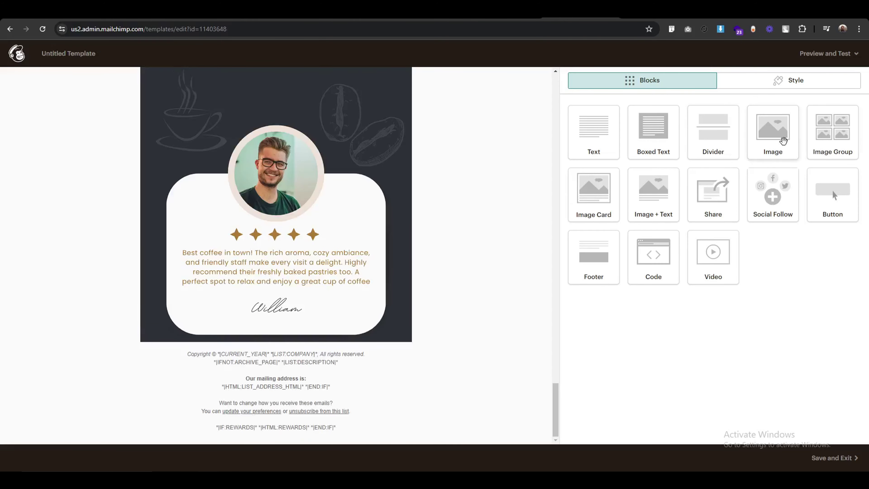
drag(772, 134, 189, 337)
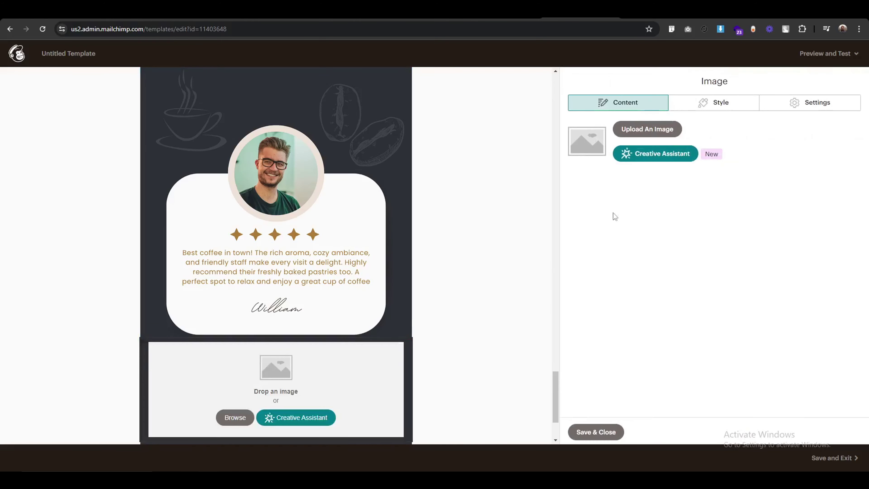
click(646, 128)
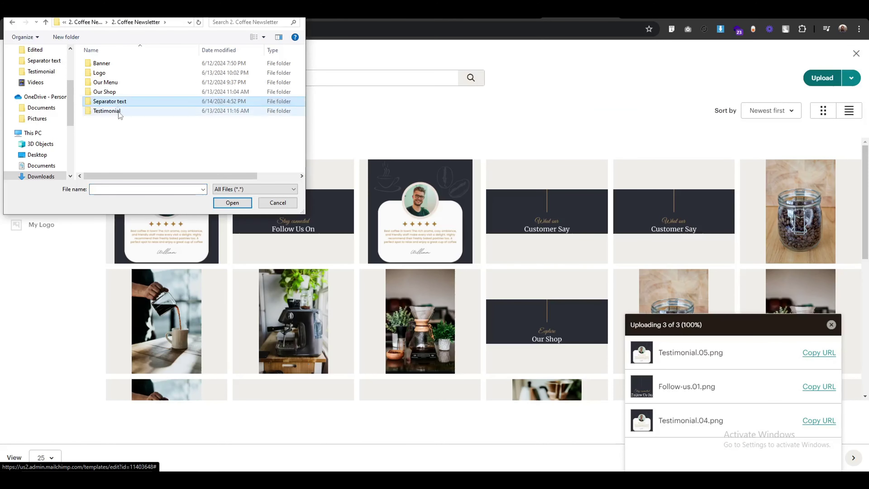
double_click(109, 101)
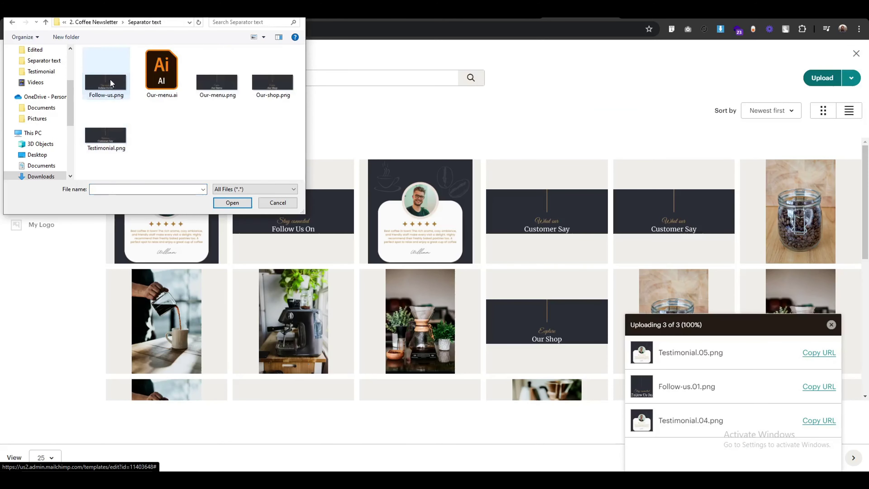
double_click(109, 79)
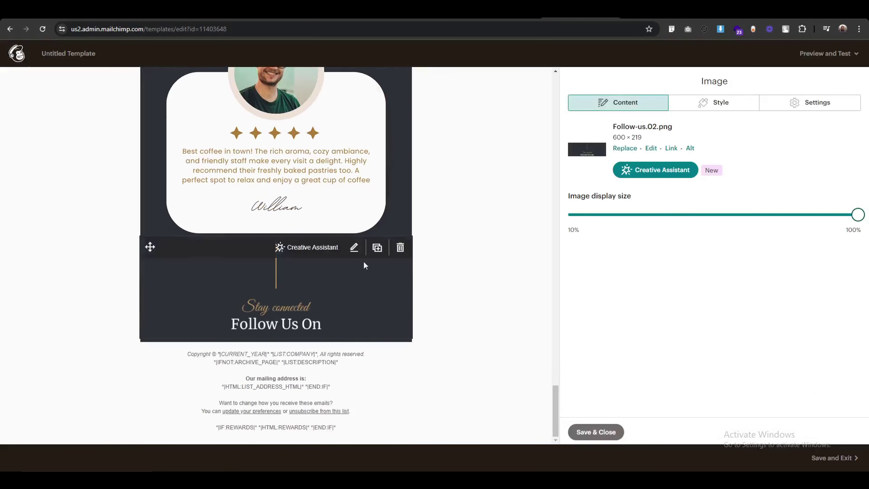
Step: Set the Follow Us On heading image's margins to edge to edge and save the block
click(817, 102)
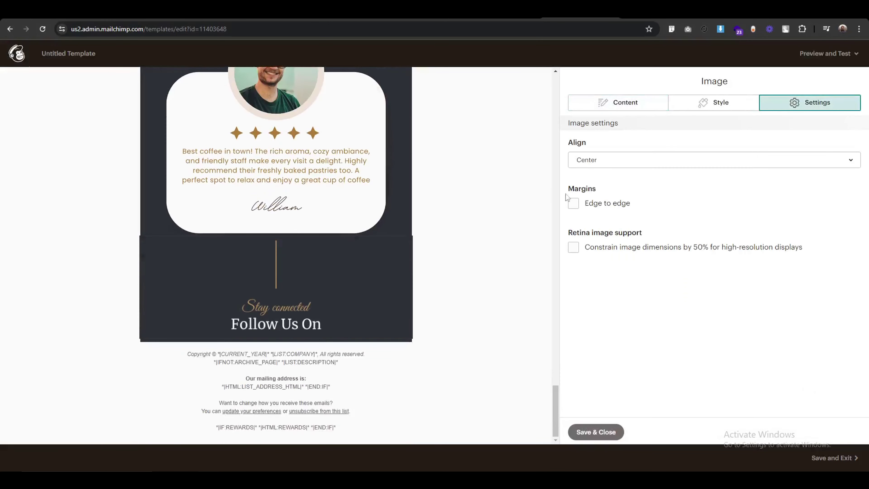
click(577, 207)
click(596, 432)
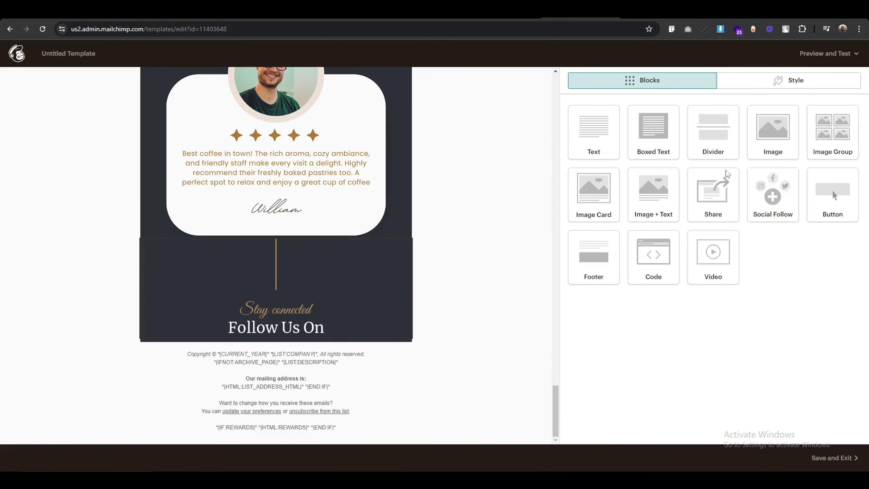
Step: Insert a divider between the testimonial card and the Follow Us On heading, and open the reference template's matching divider
drag(714, 129, 338, 236)
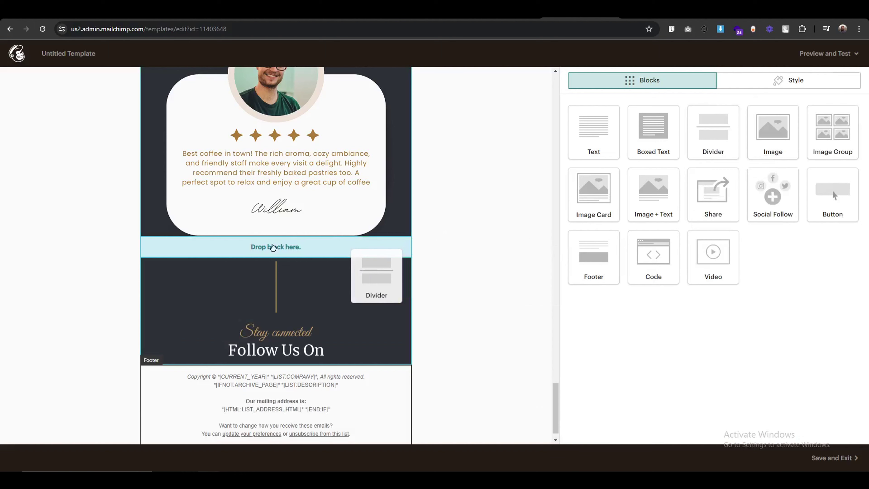
drag(273, 247, 273, 247)
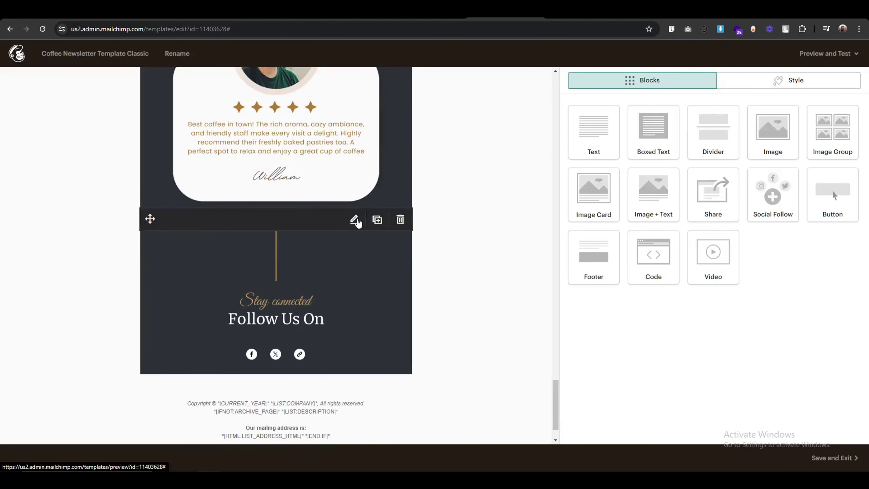
click(355, 221)
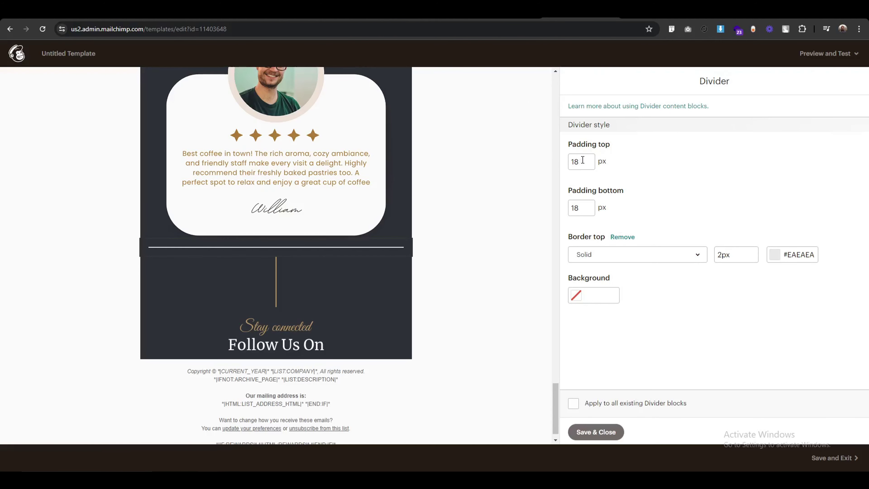
Step: Set the new divider's top and bottom padding to 20 px, remove its top border and save it
double_click(581, 162)
text(20)
double_click(585, 207)
text(20)
click(622, 236)
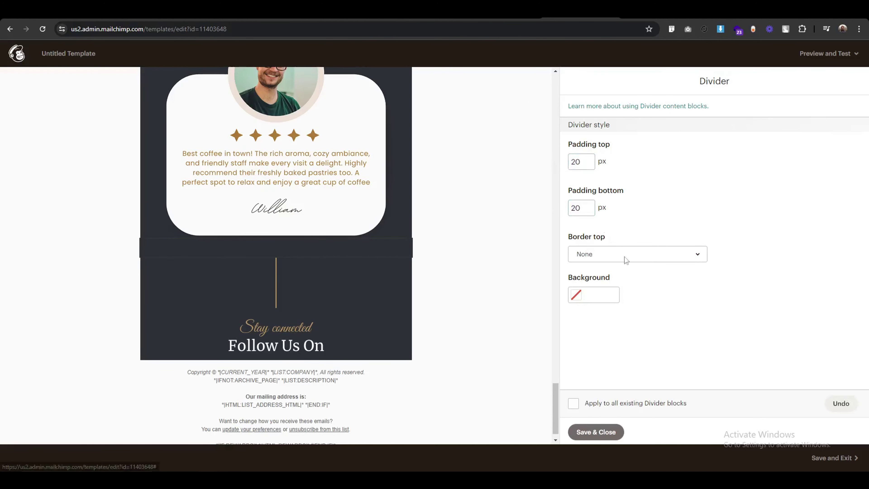
click(602, 432)
Step: Add a Social Follow block directly below the Follow Us On heading
scroll(483, 285, down, 1)
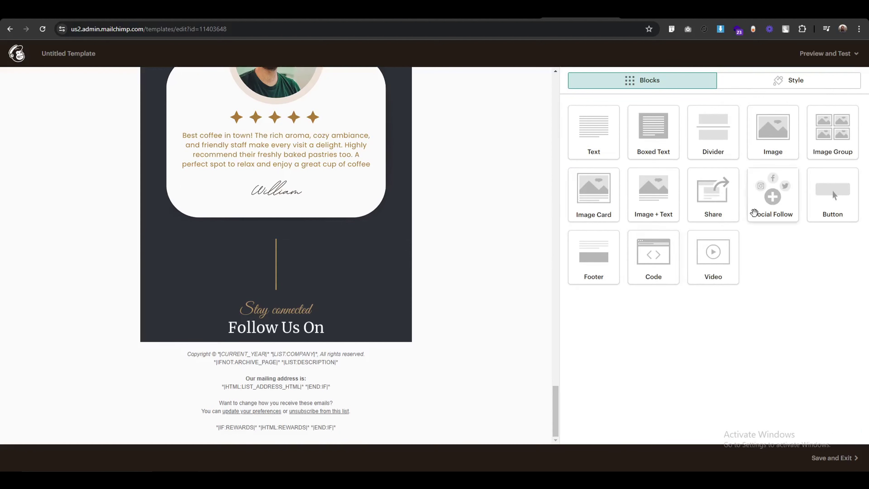
drag(775, 194, 299, 335)
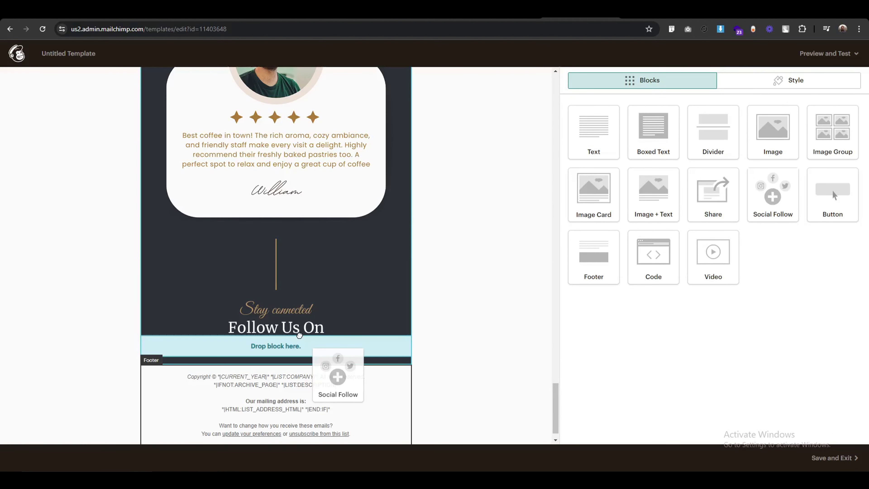
drag(58, 336, 57, 336)
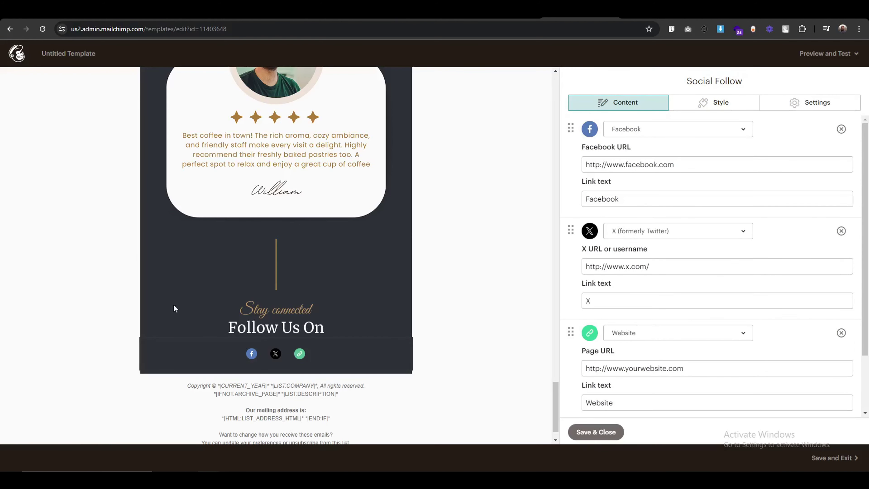
Step: Try adding an extra service to the Social Follow block, look through the available services and remove it again
scroll(662, 319, down, 3)
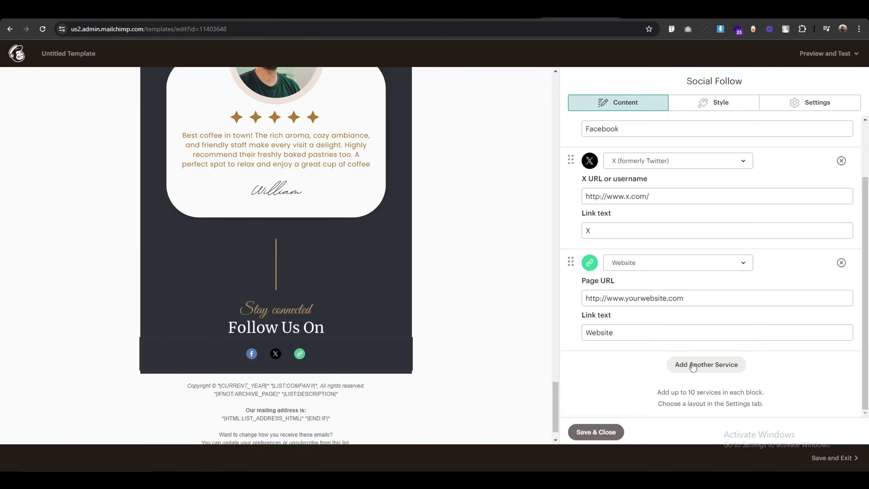
click(699, 364)
scroll(700, 366, down, 3)
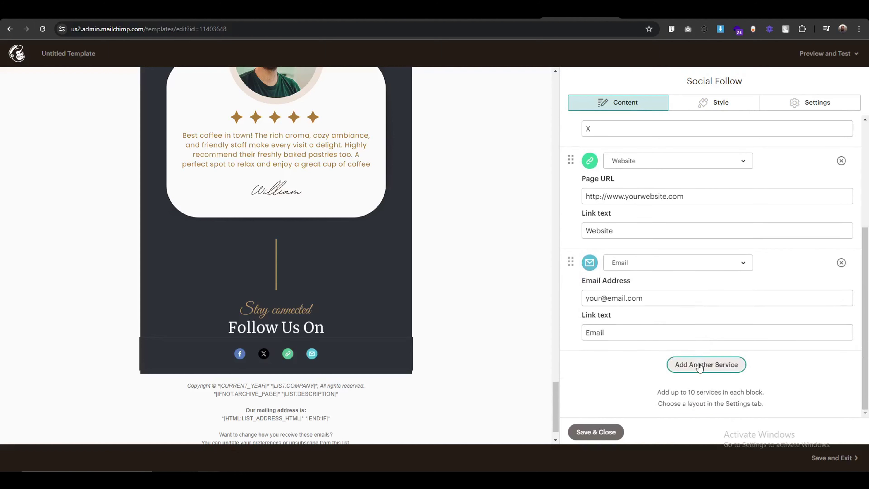
click(694, 268)
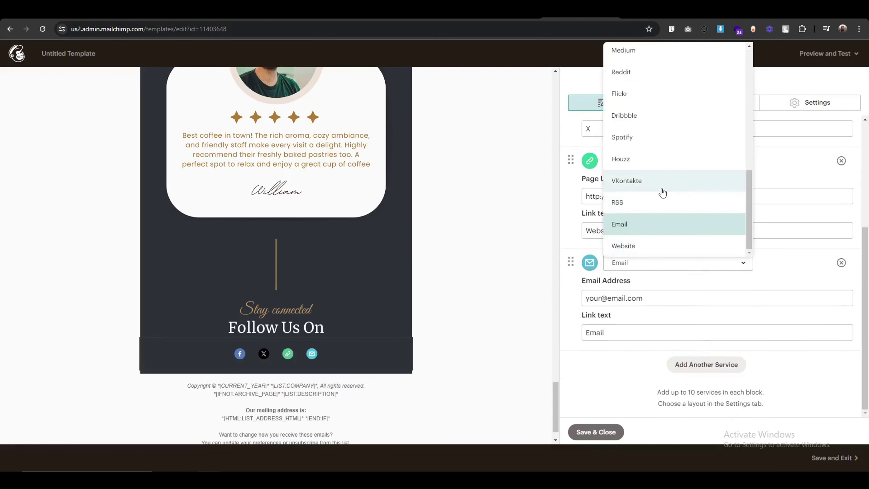
scroll(662, 192, up, 10)
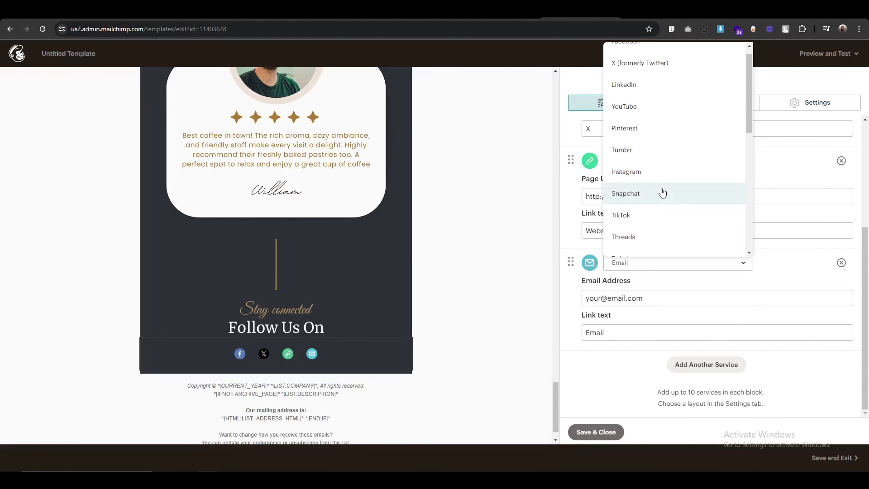
click(727, 275)
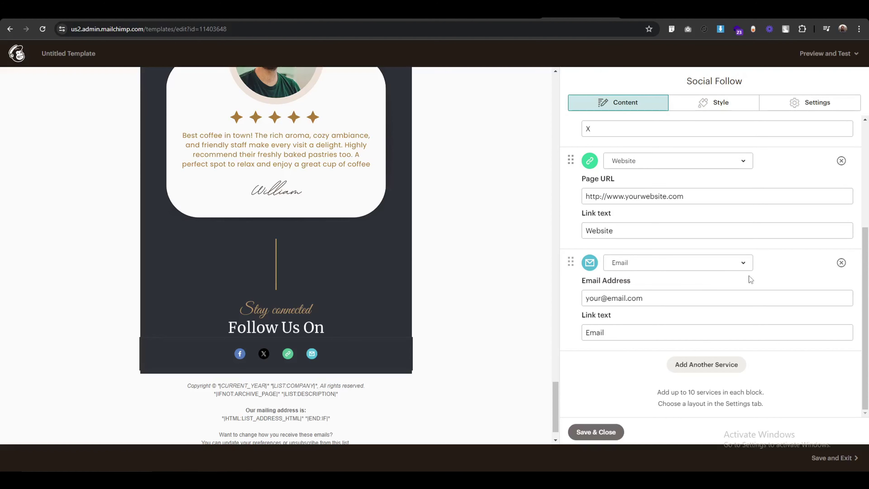
scroll(748, 276, up, 1)
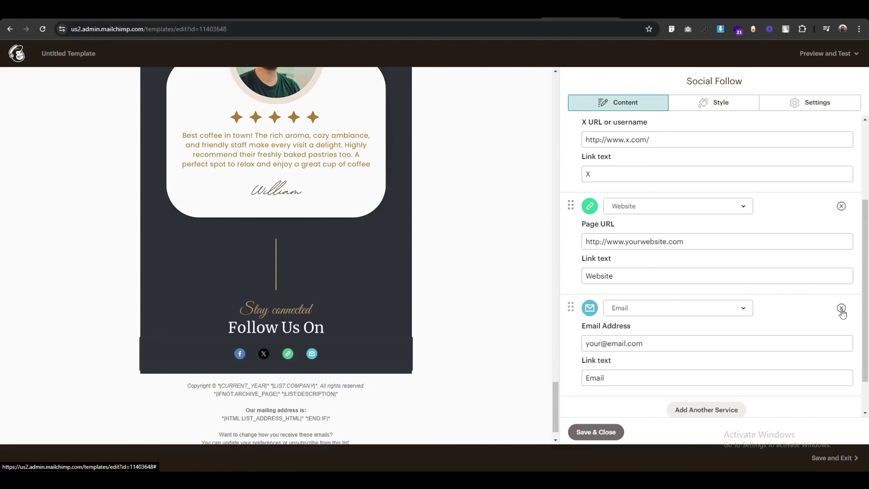
click(841, 308)
Step: Change the Social Follow icons to the white solid icon set
click(719, 102)
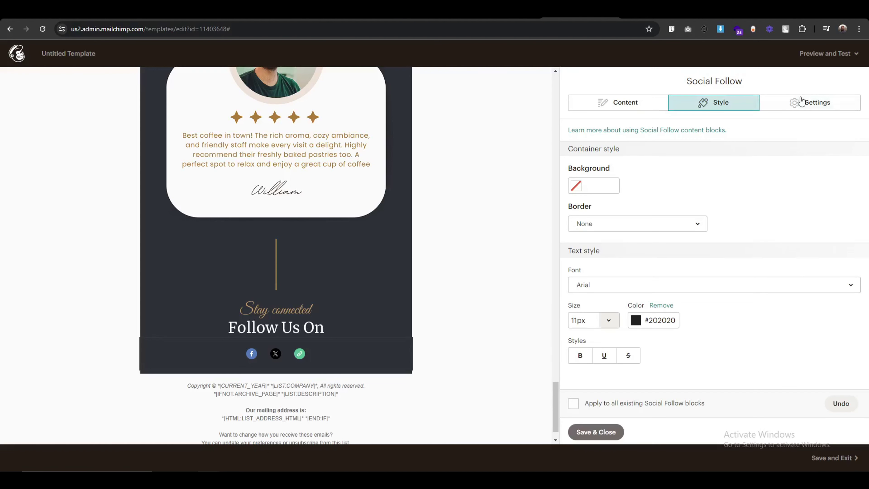
click(820, 103)
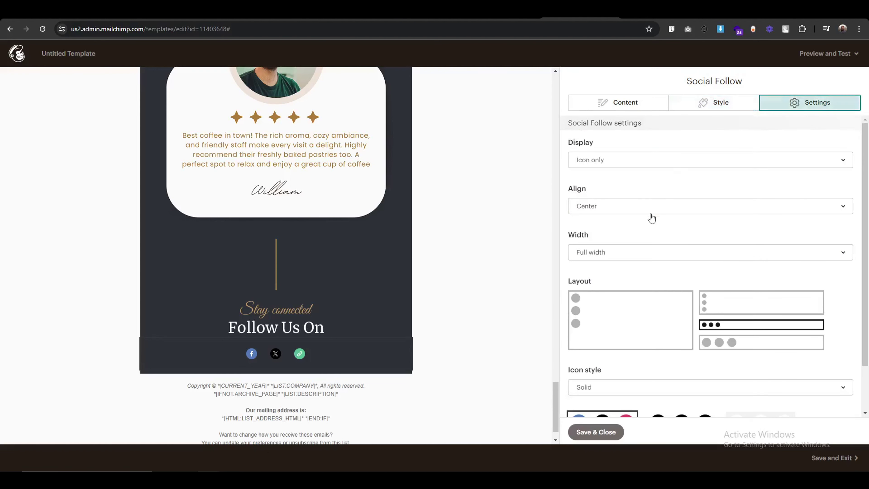
scroll(651, 218, down, 1)
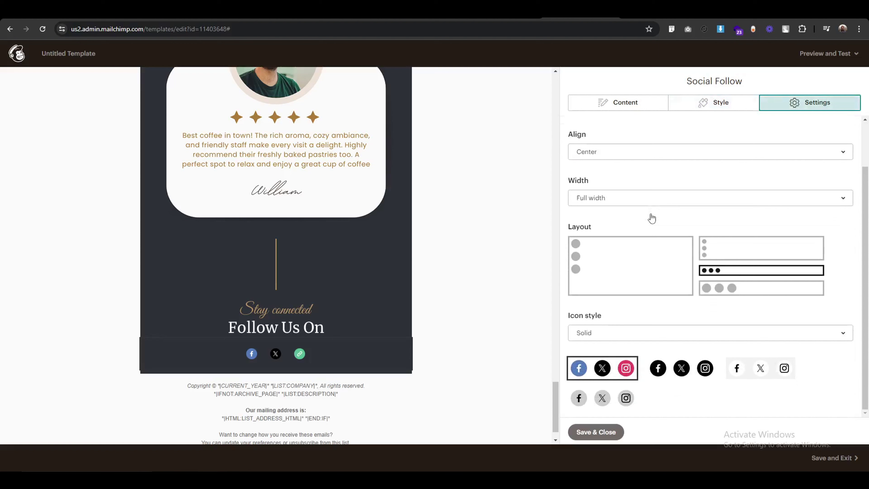
click(754, 373)
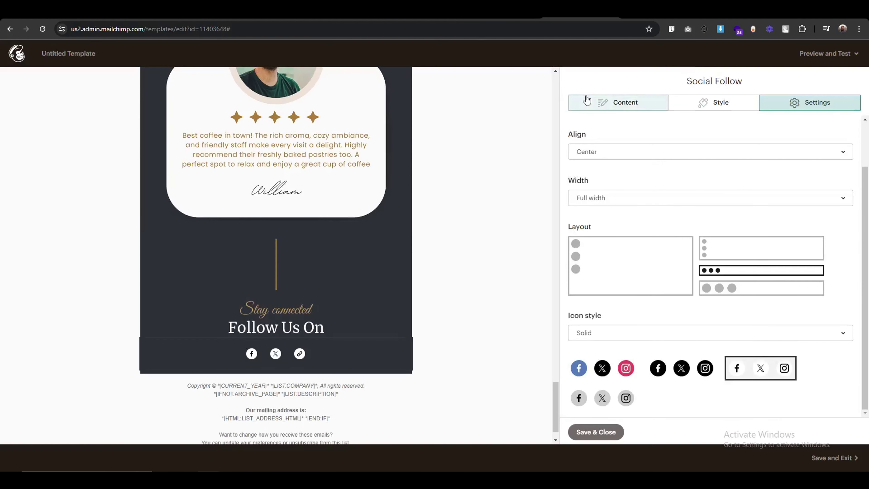
Step: Review the social links' URLs, enter cycloto in the Website service's page URL and save the Social Follow block
click(618, 103)
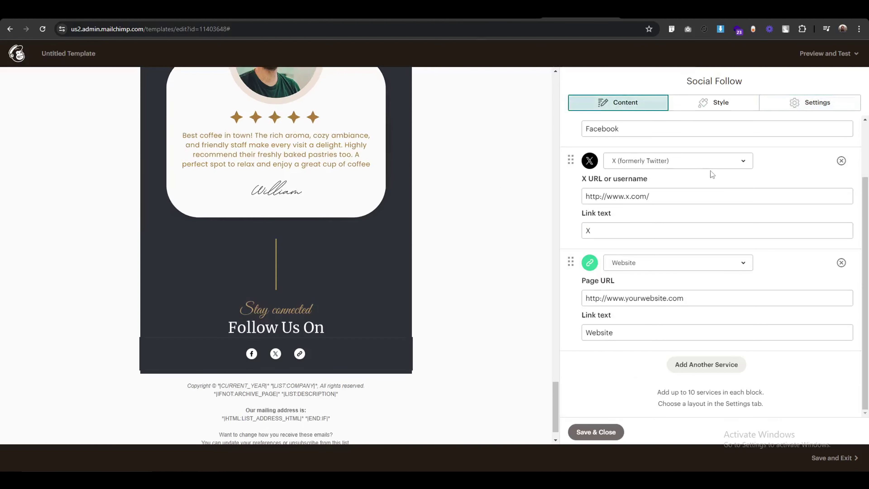
scroll(660, 261, up, 2)
click(705, 164)
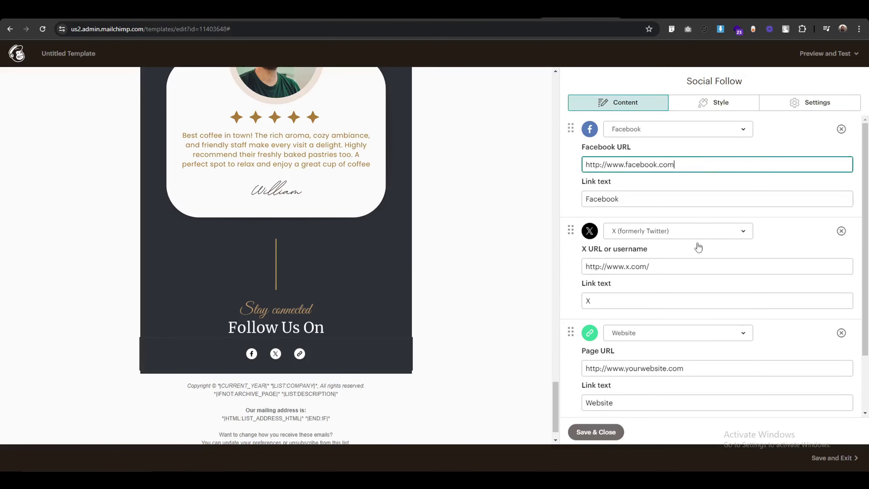
click(660, 266)
scroll(661, 274, down, 2)
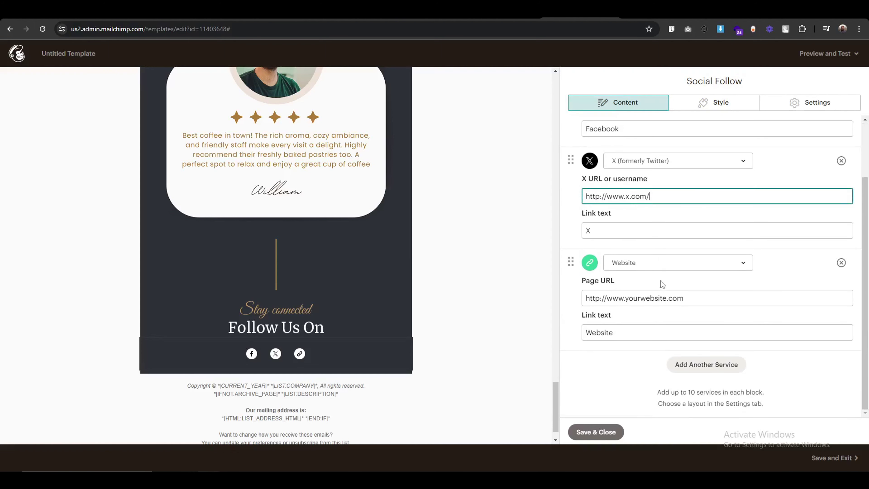
click(698, 297)
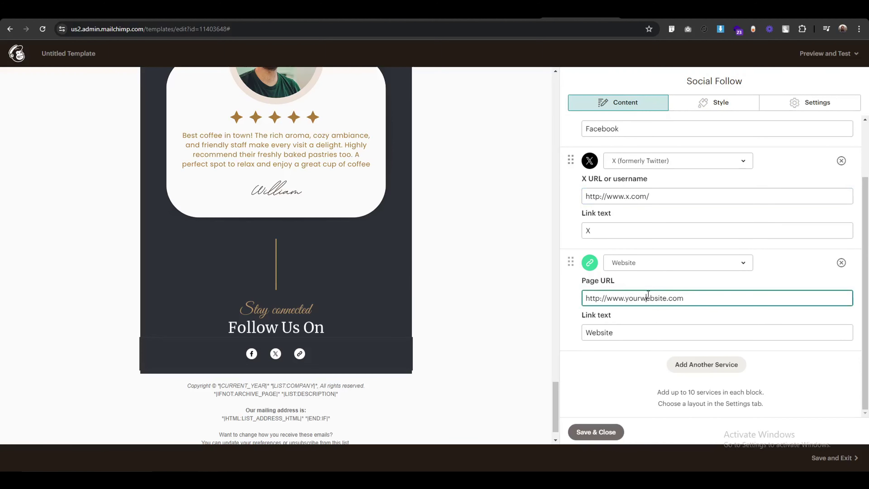
double_click(647, 298)
text(cycloto)
click(600, 431)
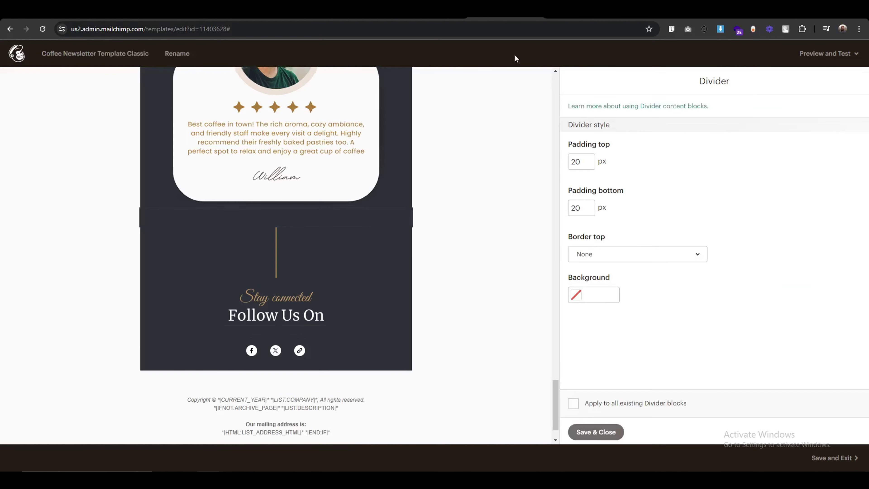
Step: Add a Divider block between the Follow Us On heading and the social icons
scroll(544, 287, down, 2)
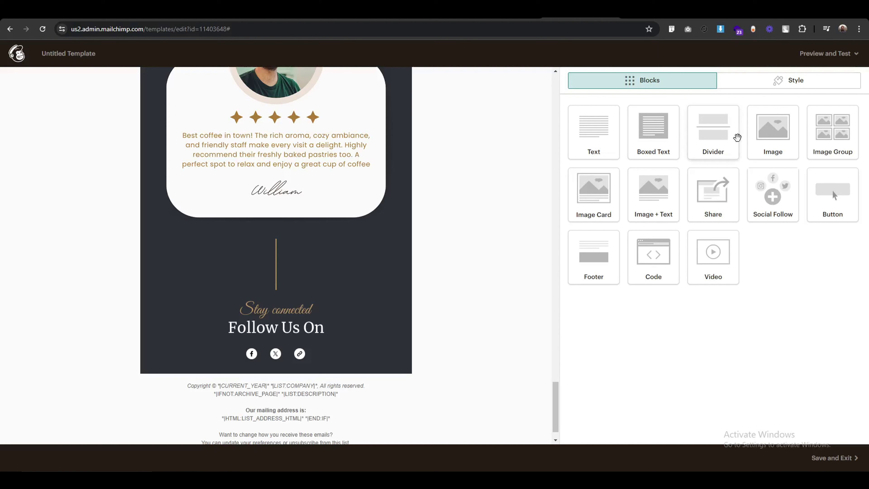
drag(715, 135, 318, 302)
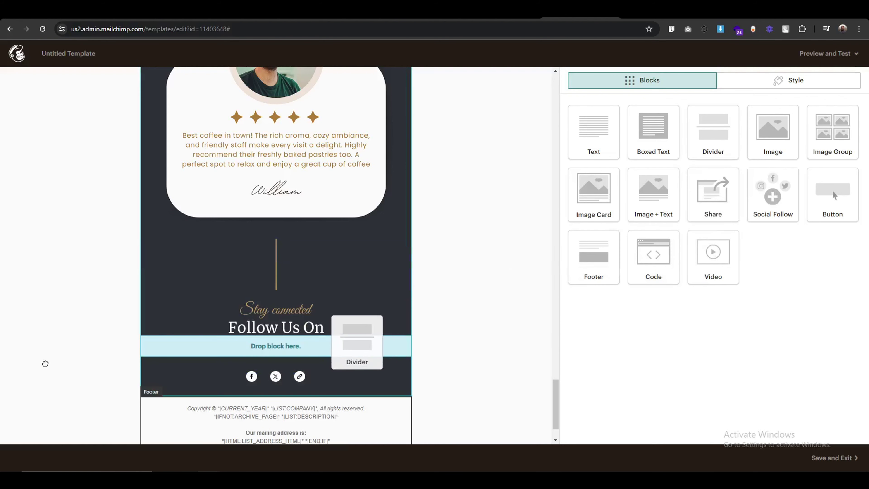
drag(334, 344, 333, 346)
Step: Set the divider's top and bottom padding to 10 px, remove its top border and save the block
click(582, 161)
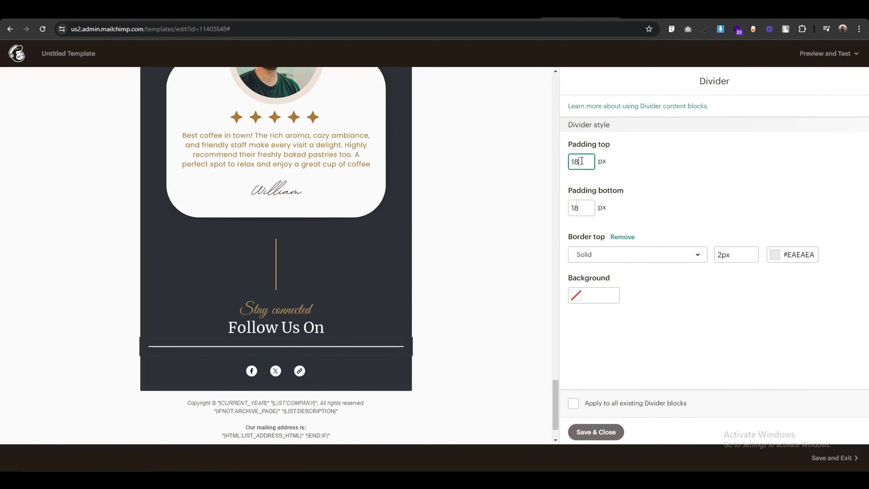
key(BackSpace)
click(585, 207)
key(BackSpace)
text(0)
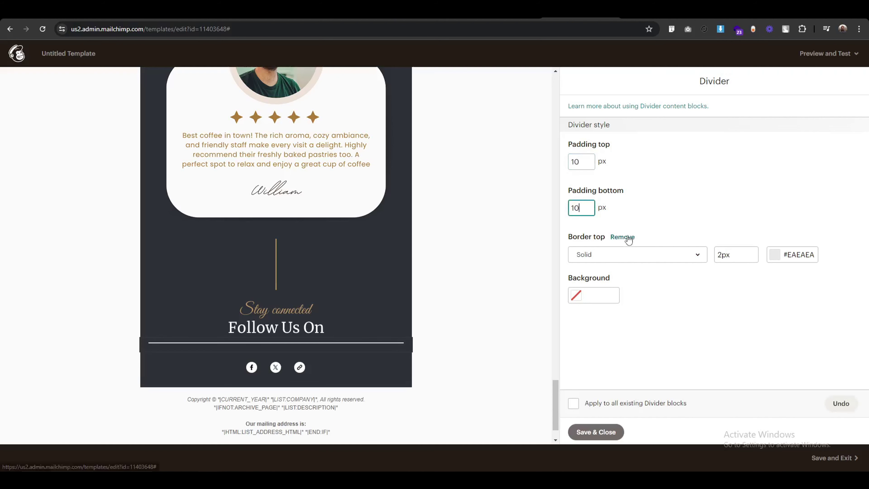
click(623, 236)
click(596, 432)
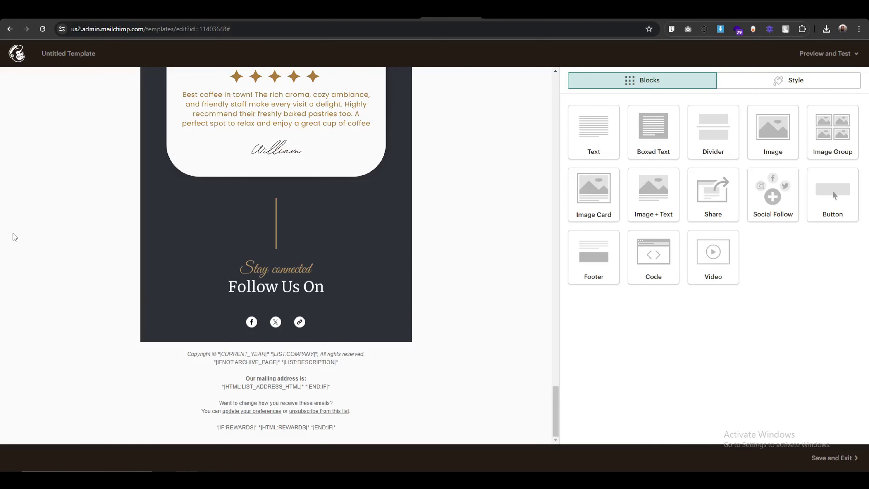
Step: Preview the template in the mobile view and look through the email from the logo header down through the coffee sections
scroll(15, 232, up, 8)
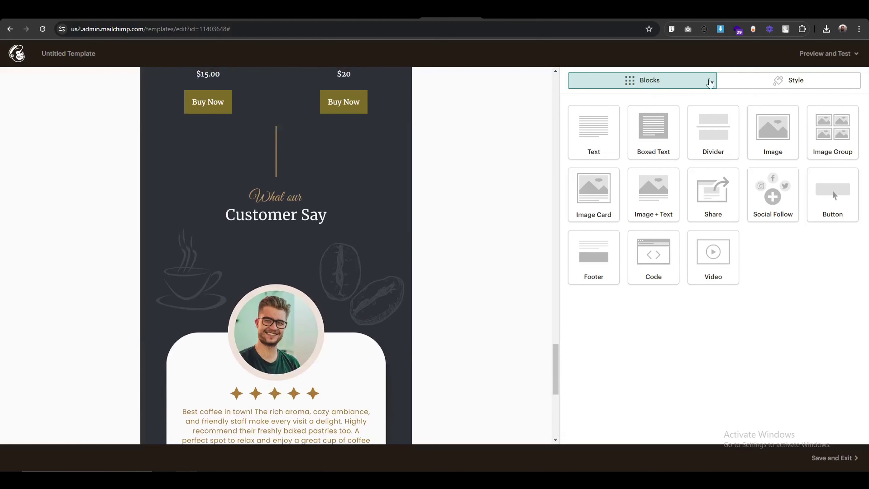
click(823, 56)
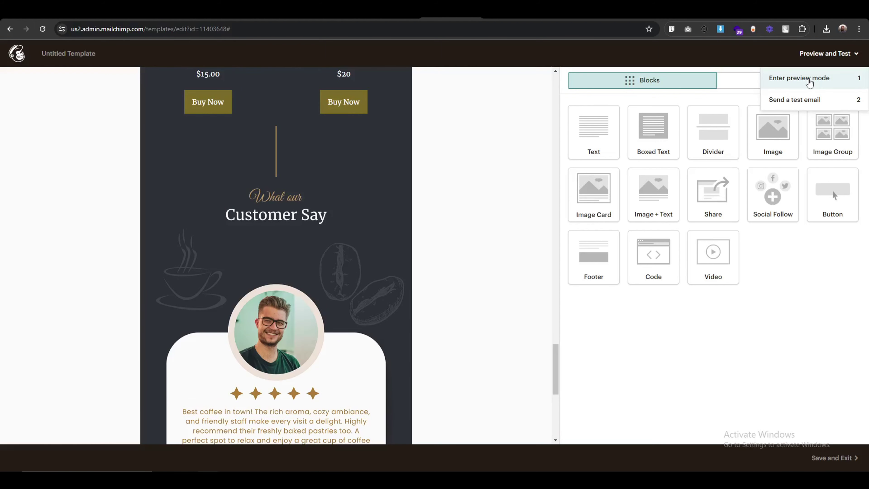
click(809, 81)
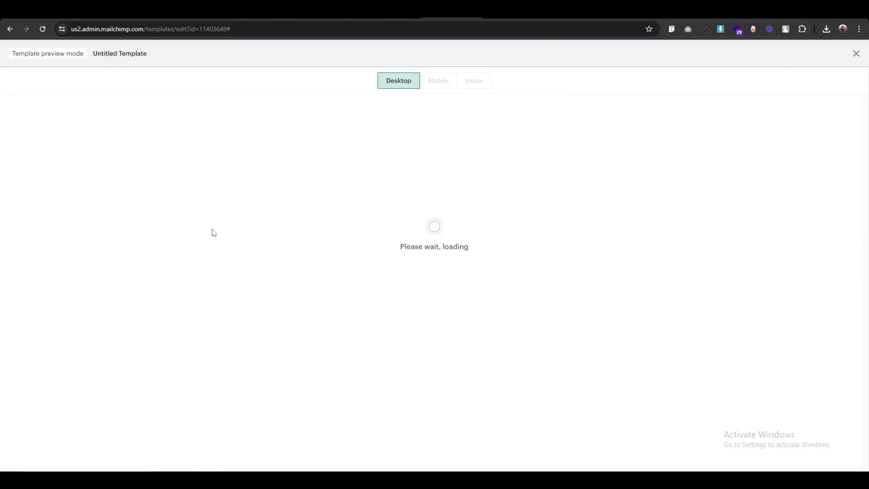
click(437, 85)
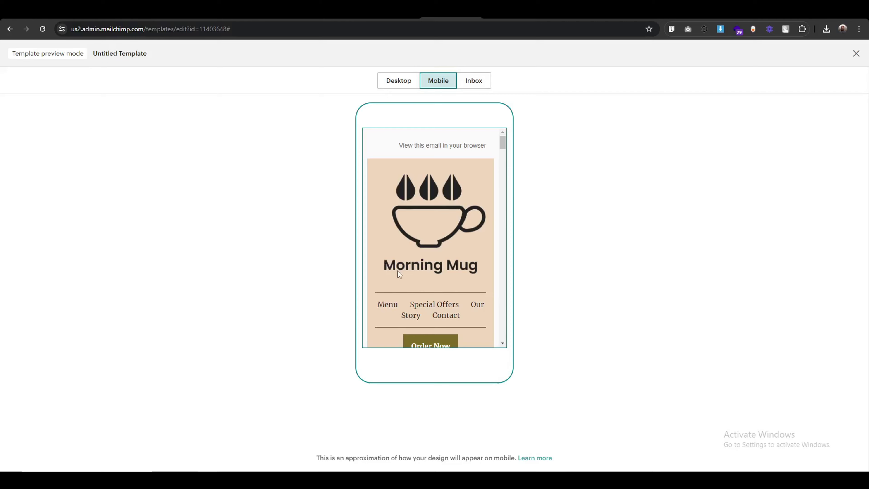
scroll(397, 270, down, 3)
scroll(397, 269, down, 15)
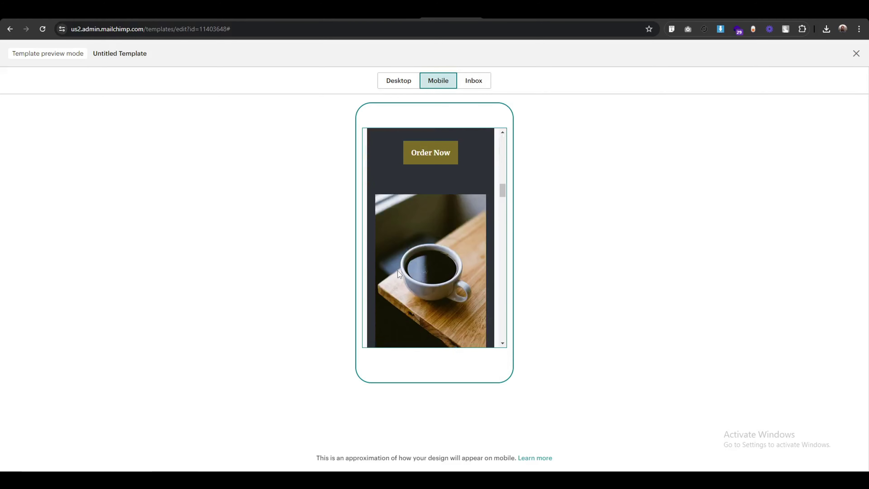
scroll(397, 270, down, 10)
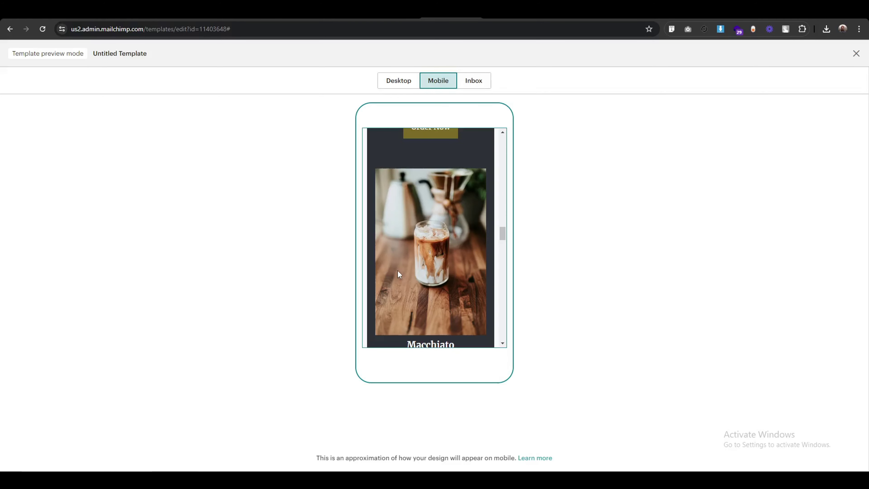
scroll(398, 270, down, 10)
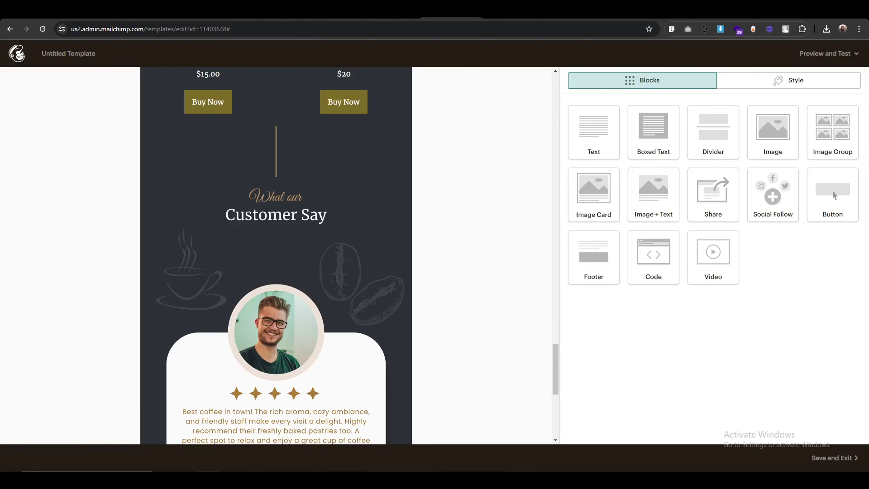
Step: Switch to Illustrator and inspect the type settings of the Stay connected text in Follow us on.ai
click(627, 17)
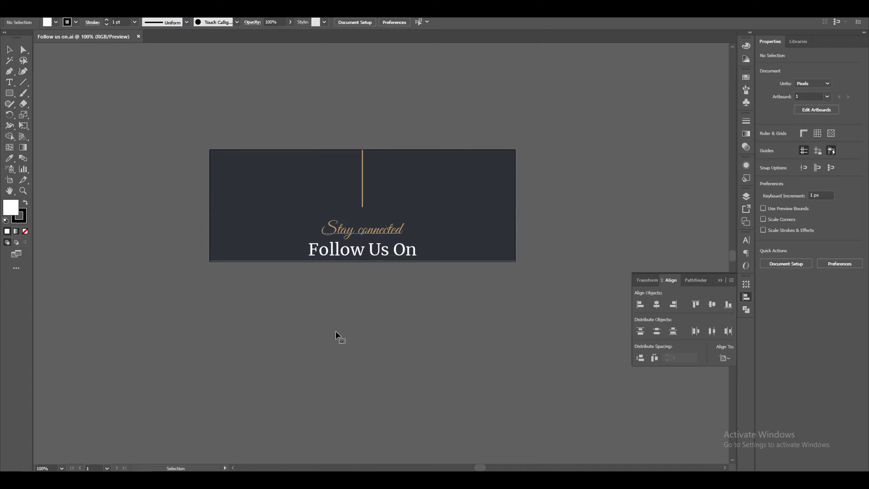
click(359, 229)
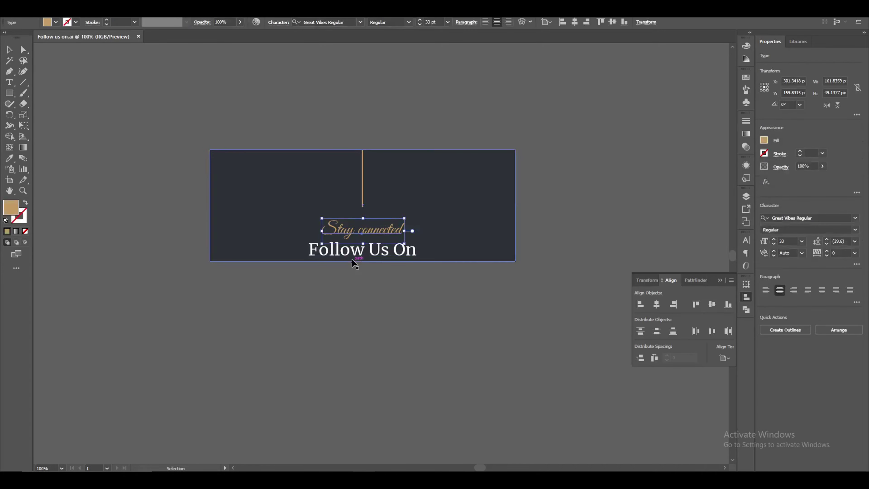
click(316, 324)
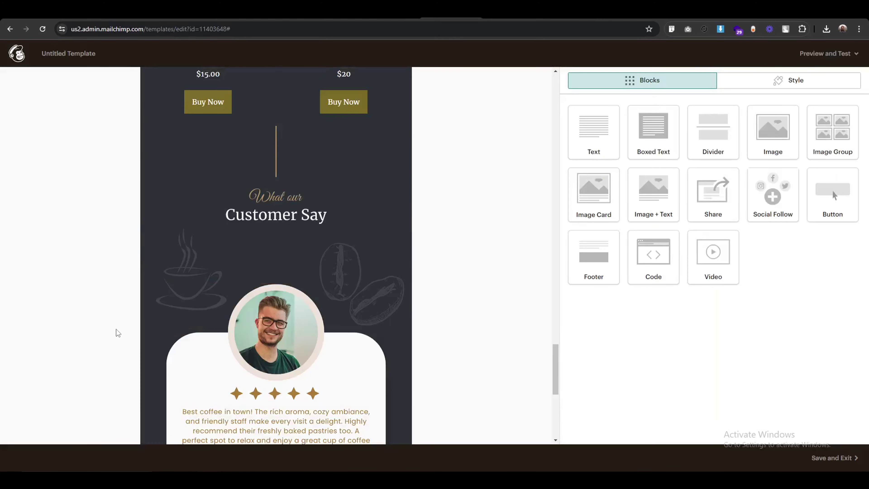
scroll(116, 329, up, 15)
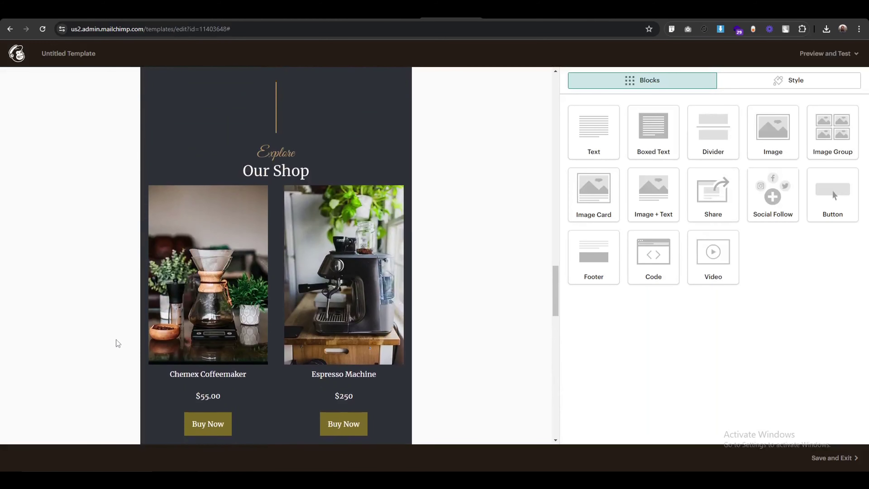
scroll(116, 339, up, 5)
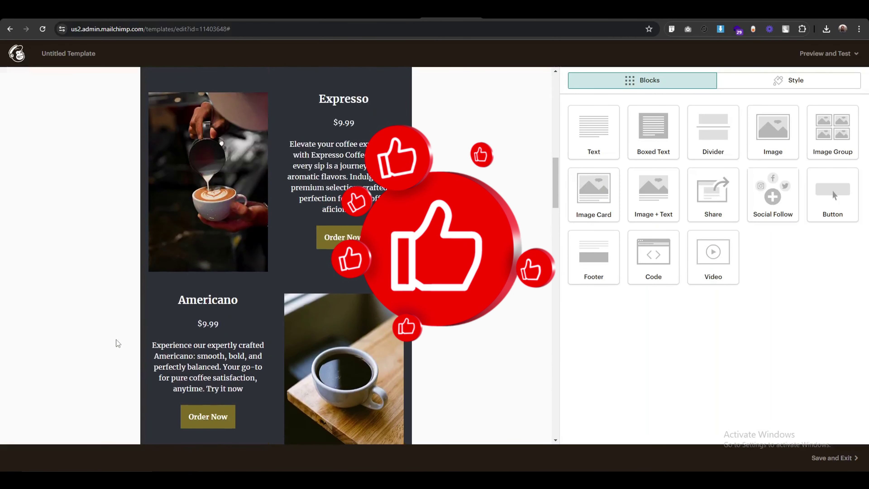